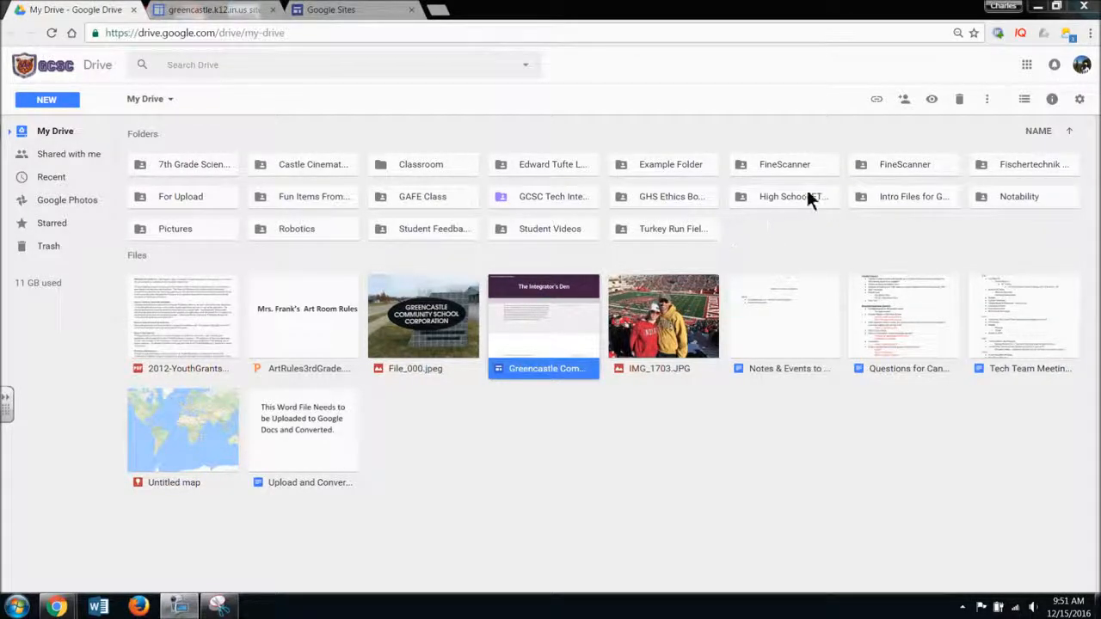
Create a new Google Sites website from Google Drive.
click(46, 103)
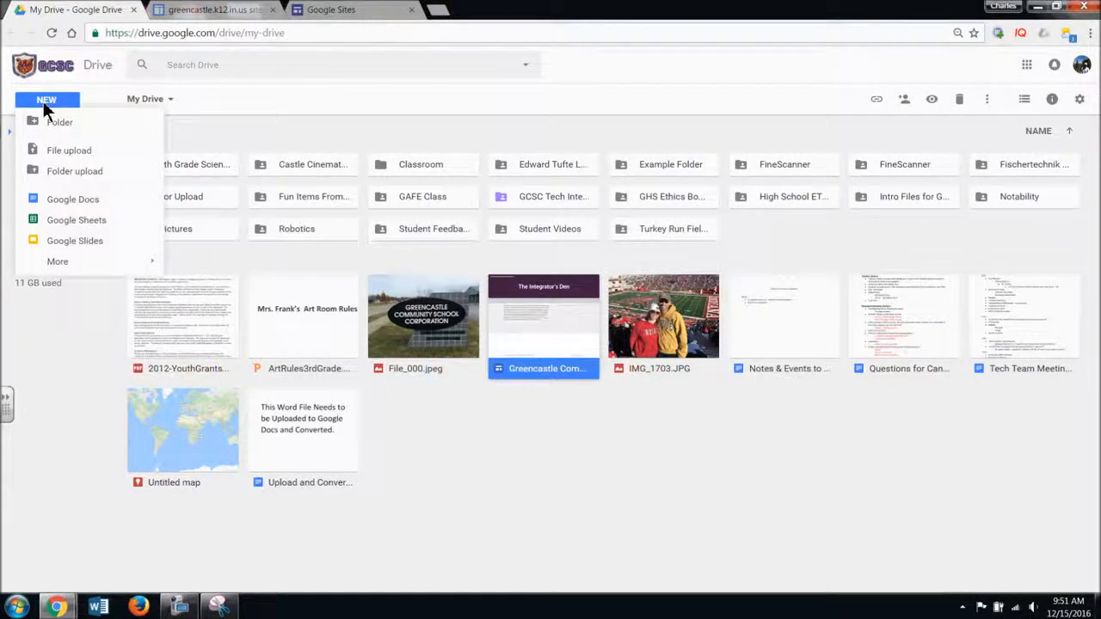
mouse_move(31, 267)
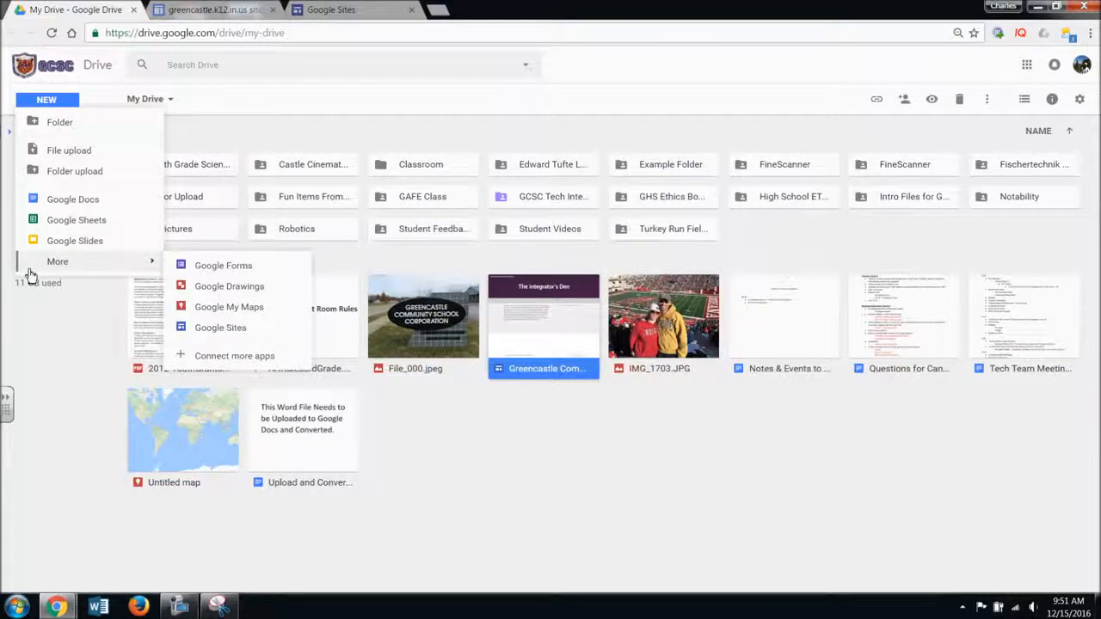
click(227, 334)
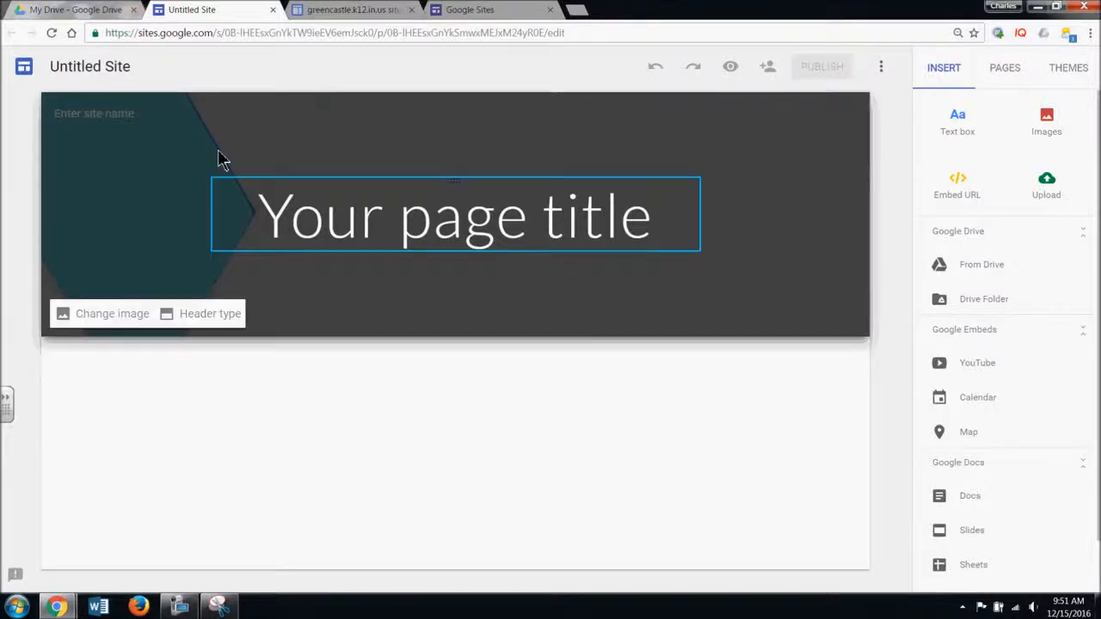
Return to My Drive and review the additional file types available for creation, including Google Sites.
click(110, 10)
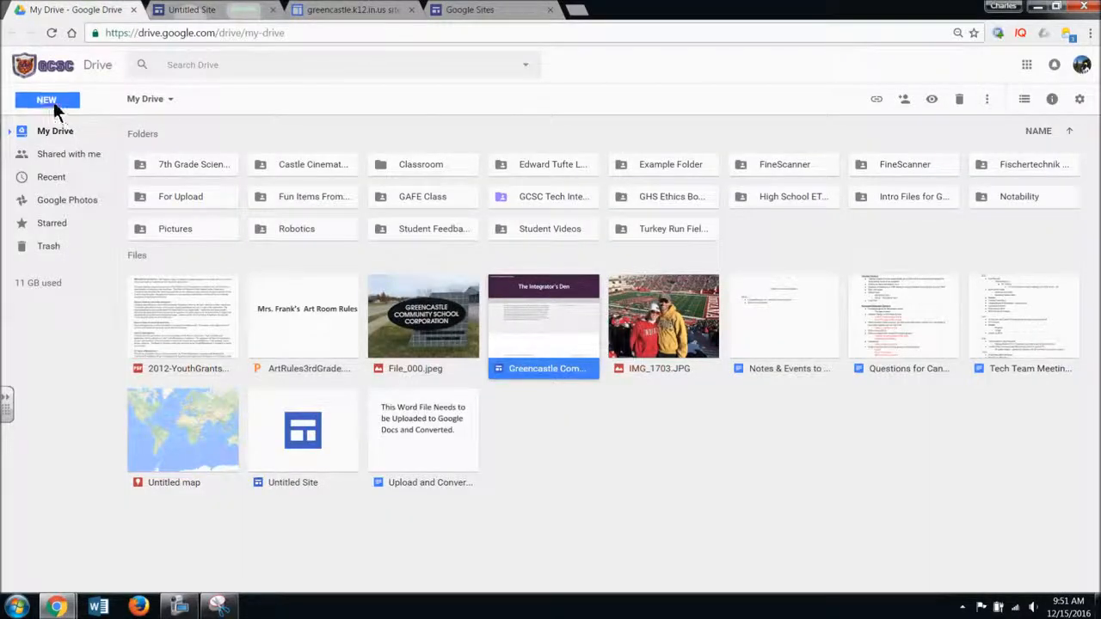
click(53, 98)
mouse_move(107, 264)
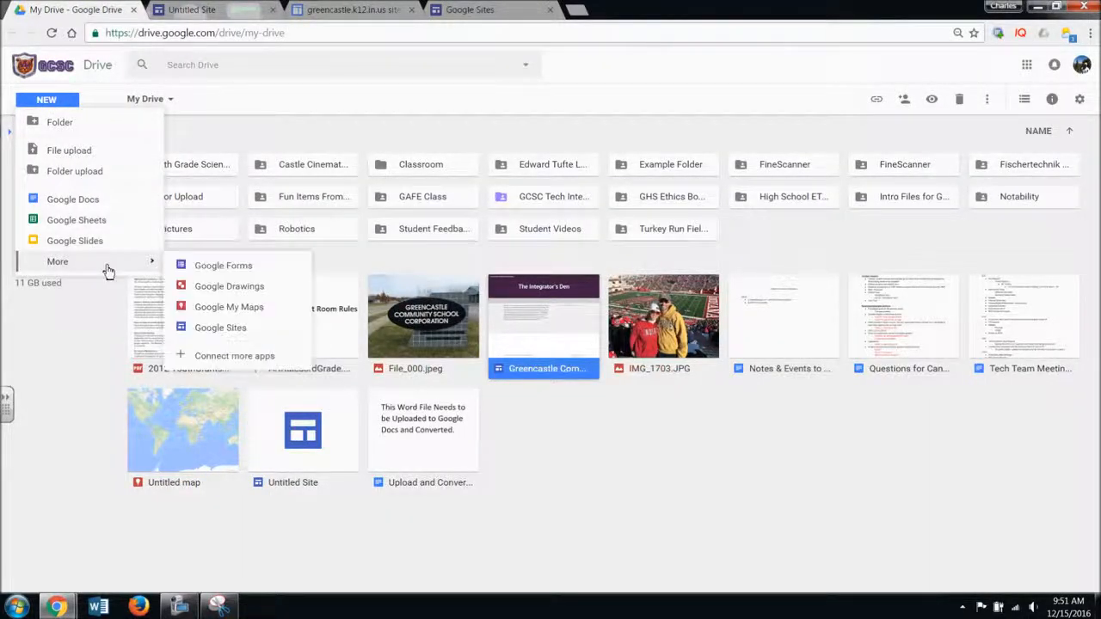
Go from the classic Sites page to new Google Sites and view the list of recent sites.
click(312, 12)
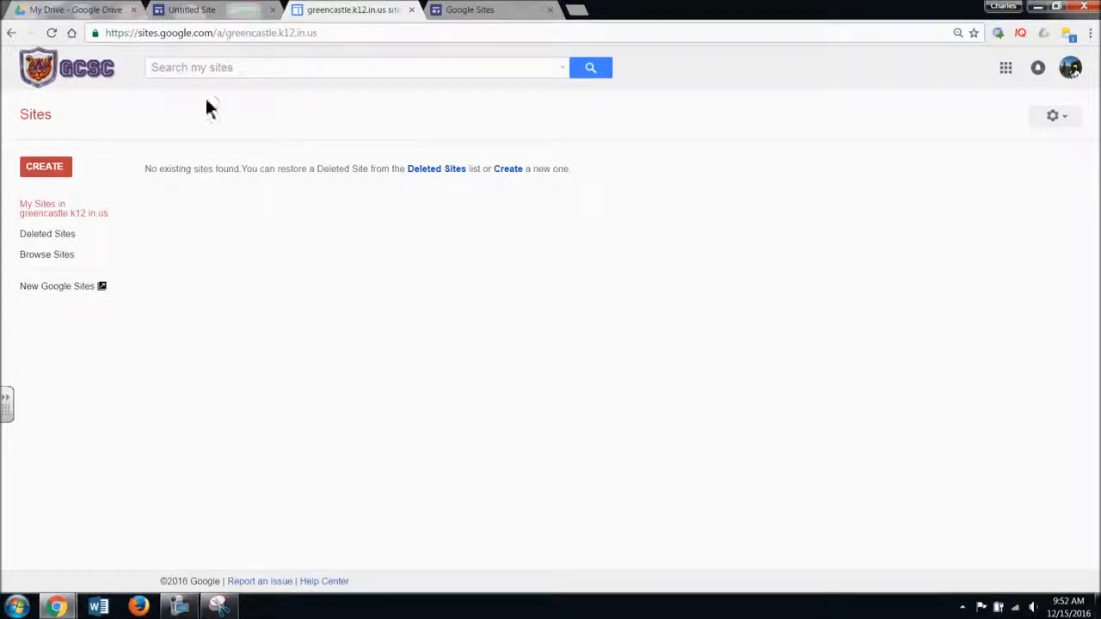
click(68, 292)
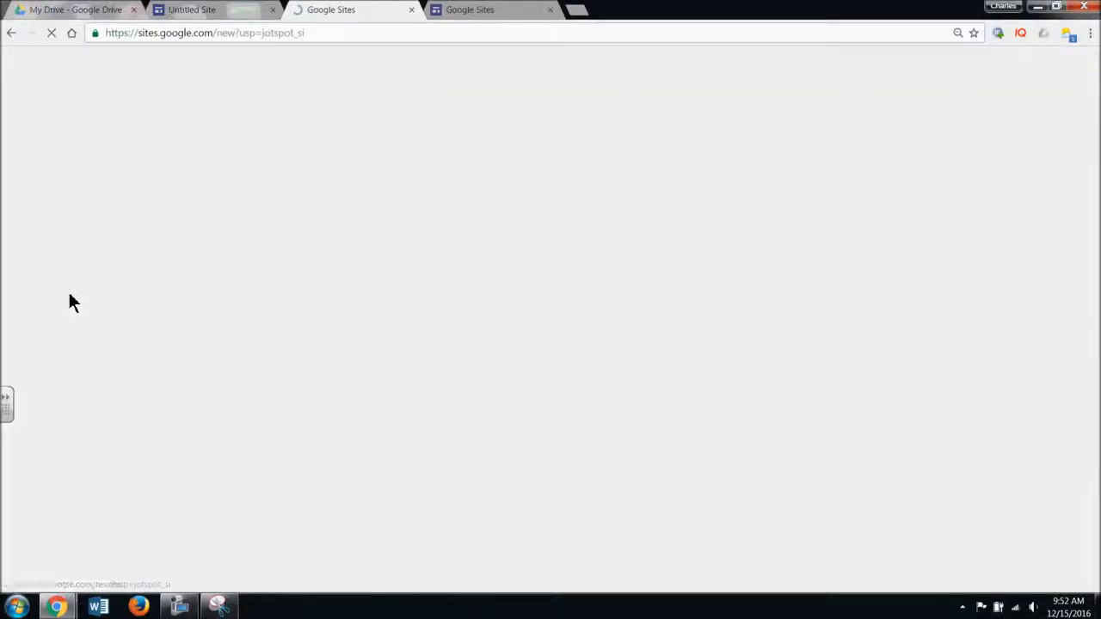
click(438, 10)
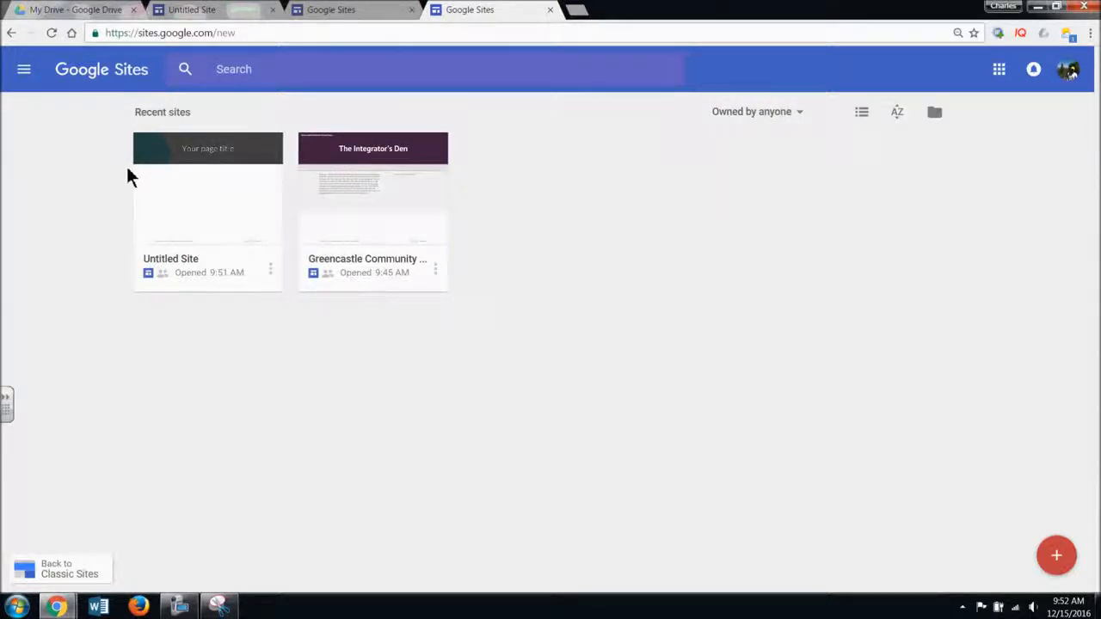
click(271, 273)
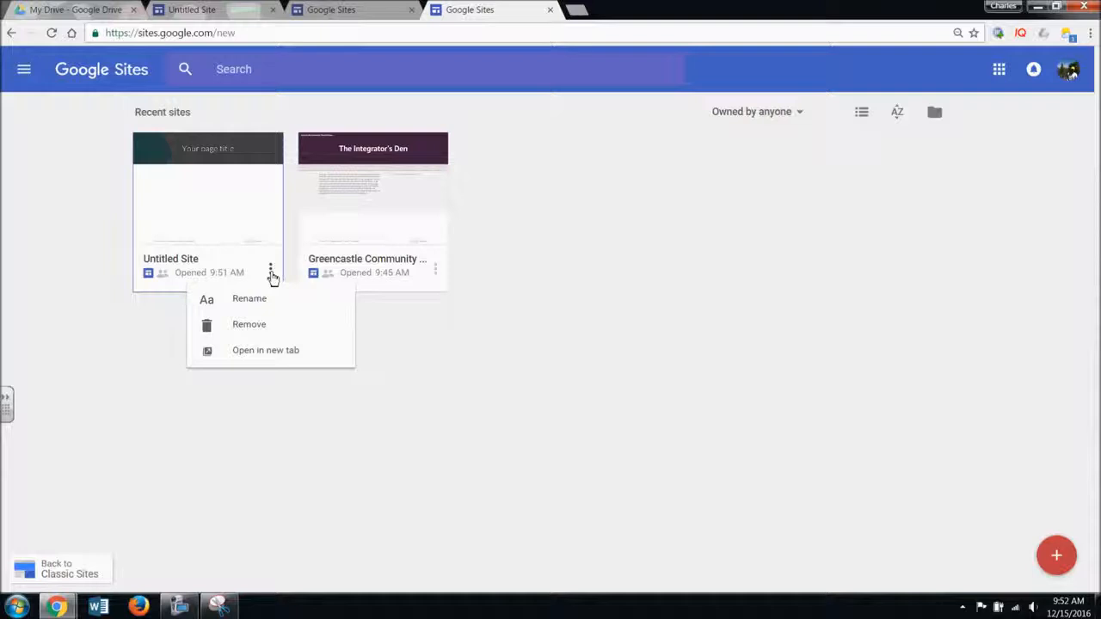
click(436, 277)
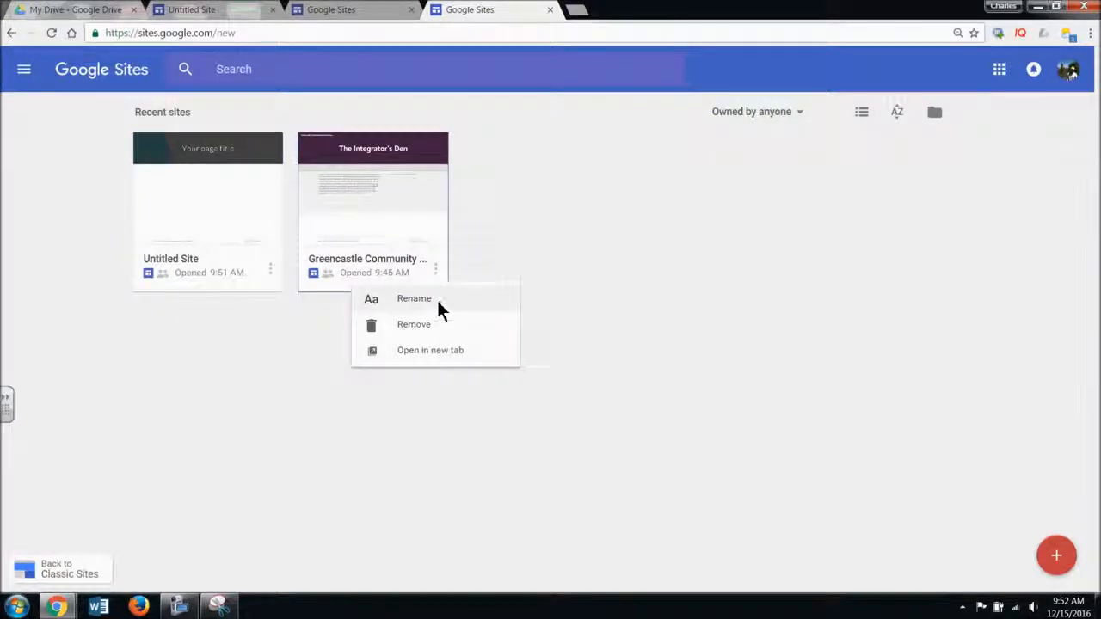
click(436, 298)
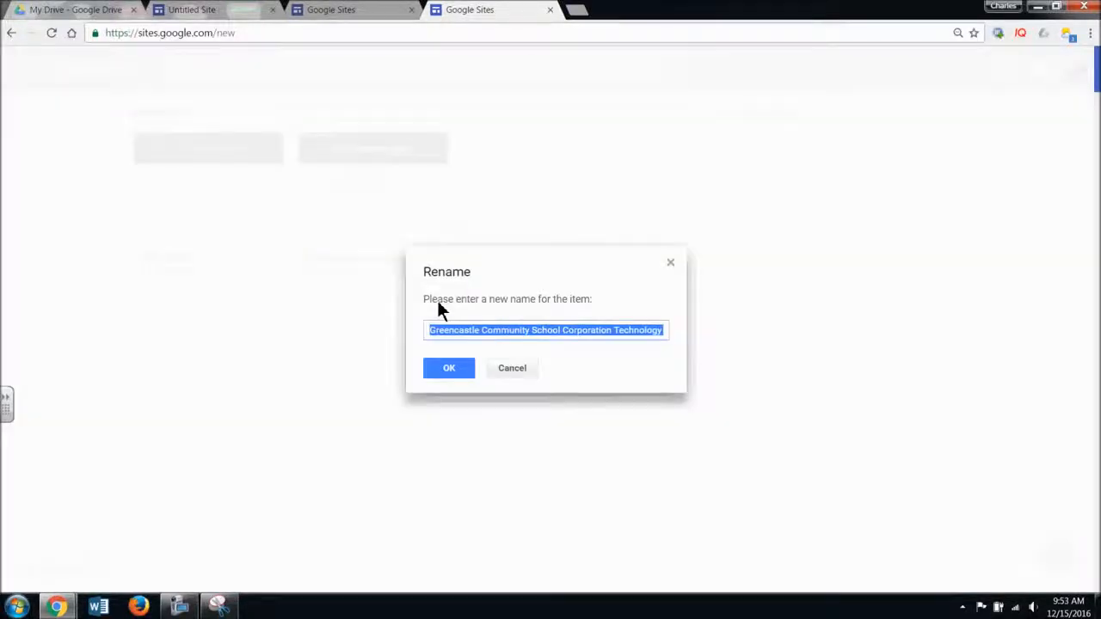
click(514, 373)
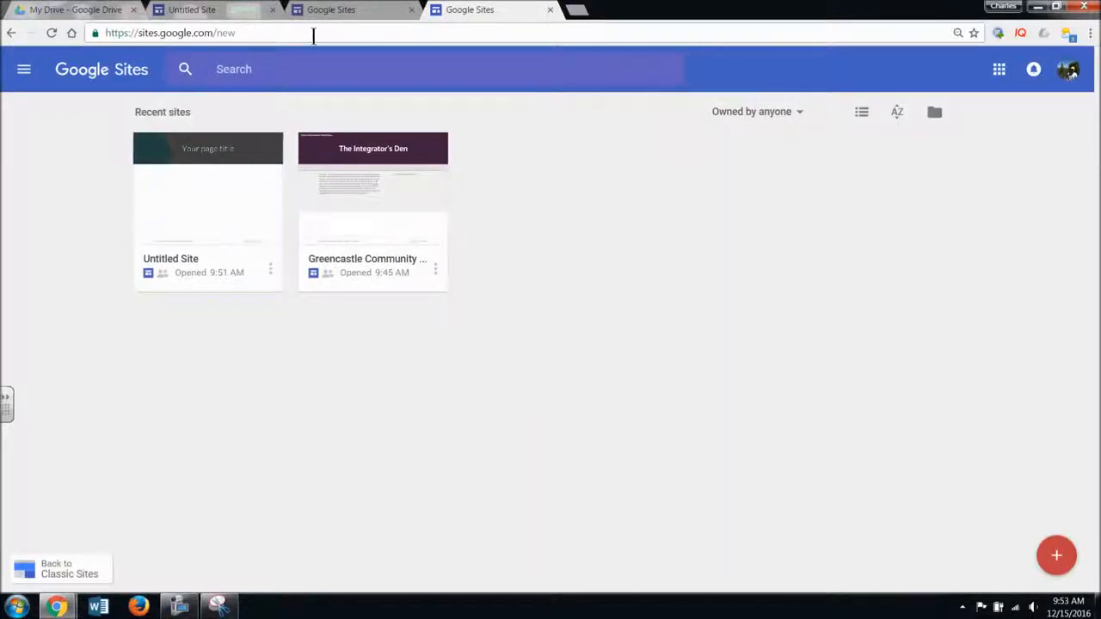
Close the redundant Google Sites browser tab and return to the untitled site's editor.
click(364, 9)
click(411, 10)
click(411, 11)
click(185, 11)
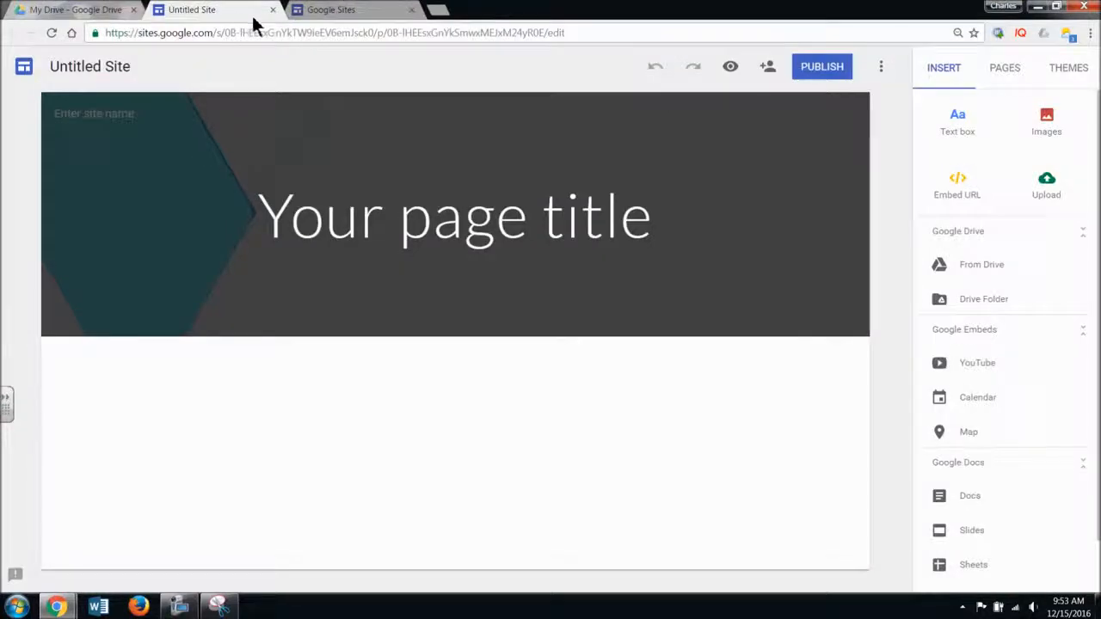
click(327, 12)
click(251, 13)
click(271, 207)
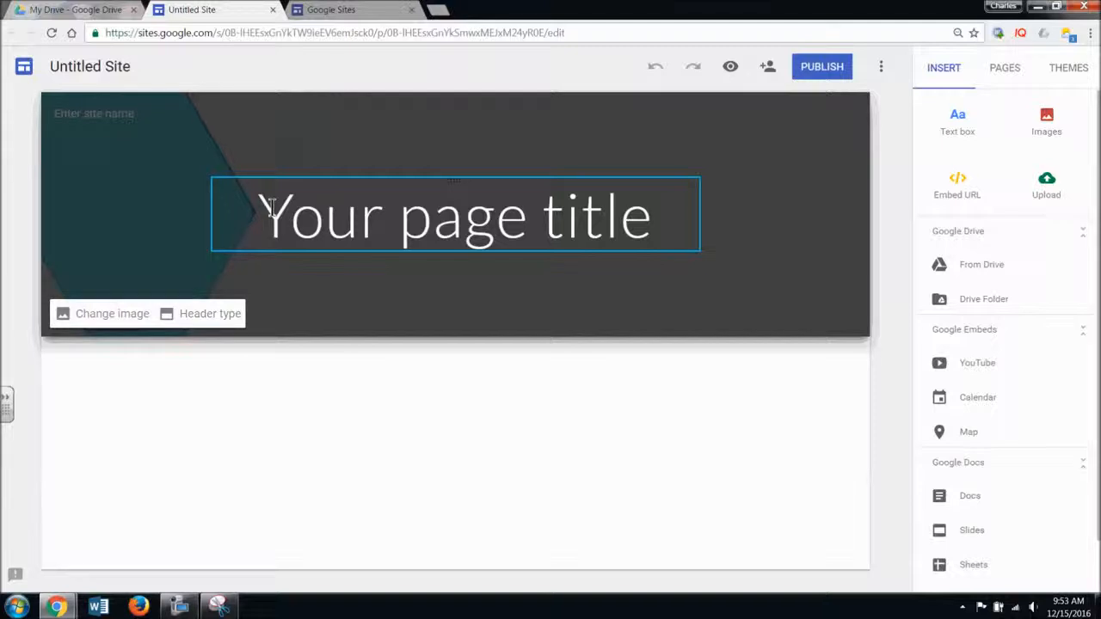
Rename the untitled site "The New Google Sites Mini Course Example" and use the same text as the site name in the header.
click(102, 72)
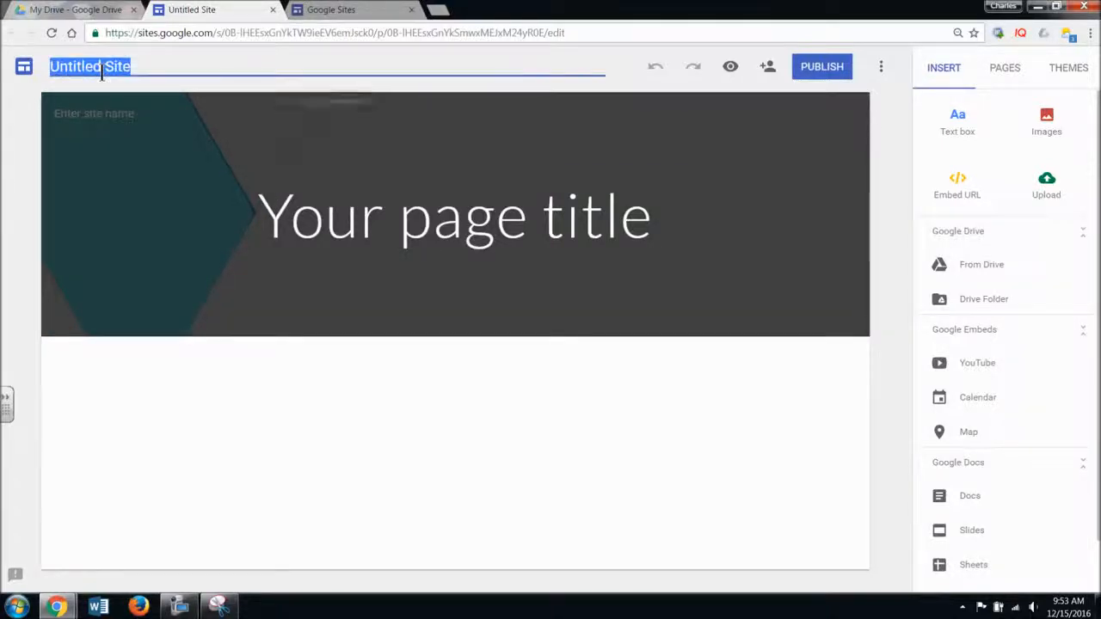
click(118, 114)
click(123, 68)
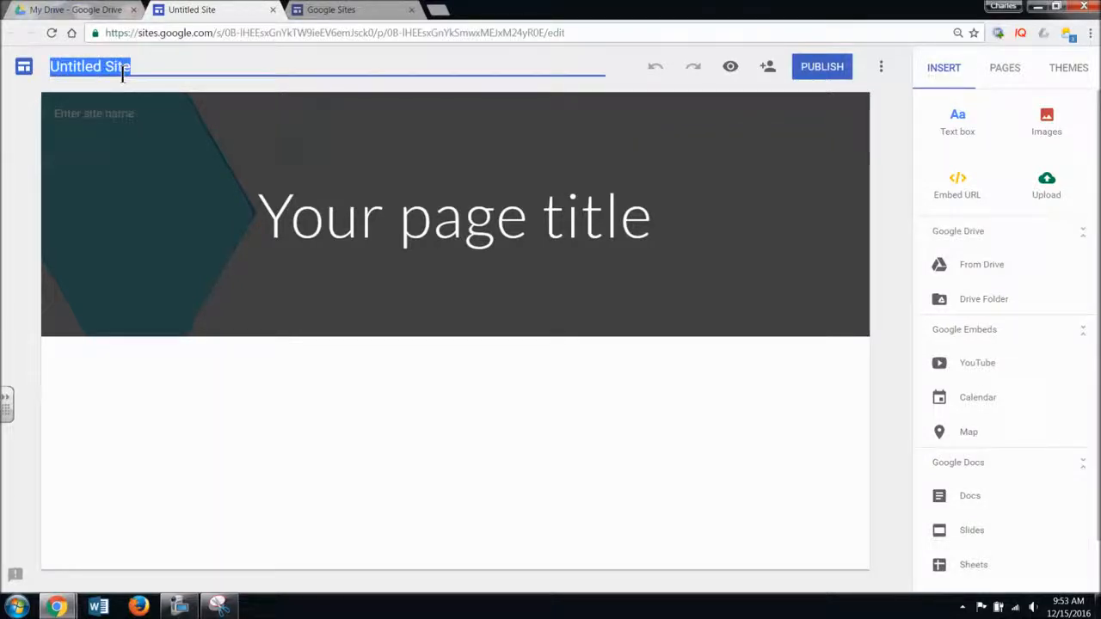
text(Th)
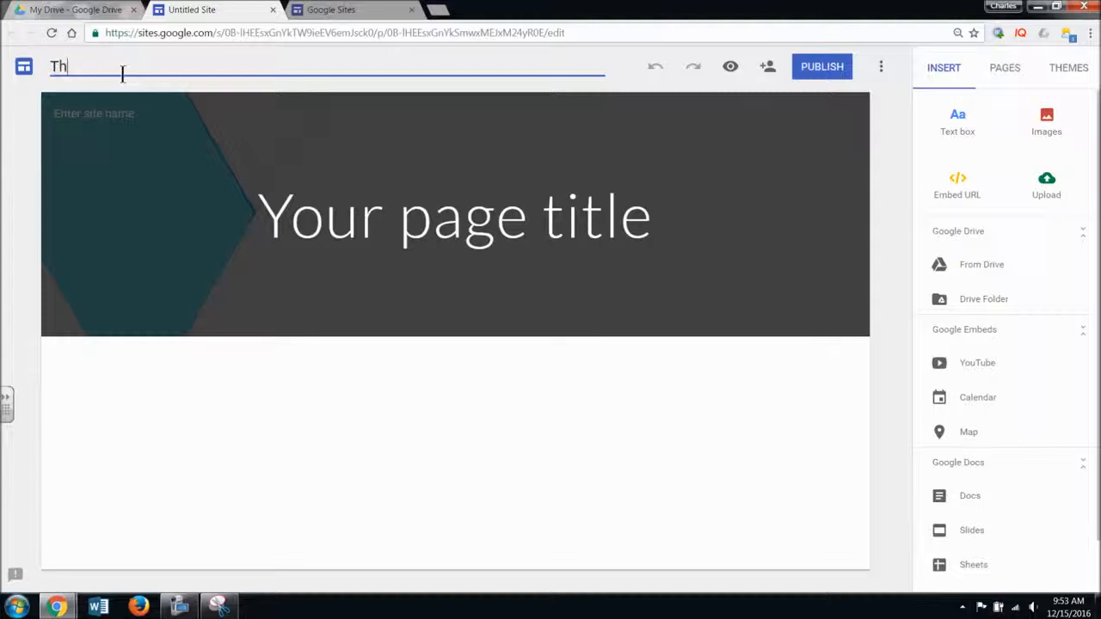
text(e New Google )
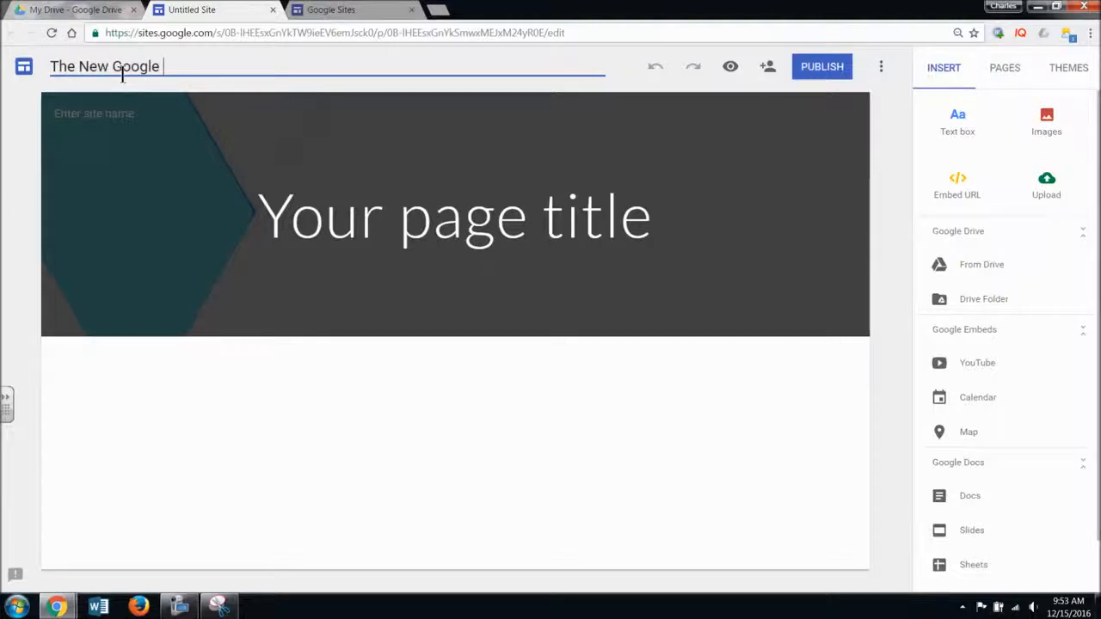
text(Sites Min)
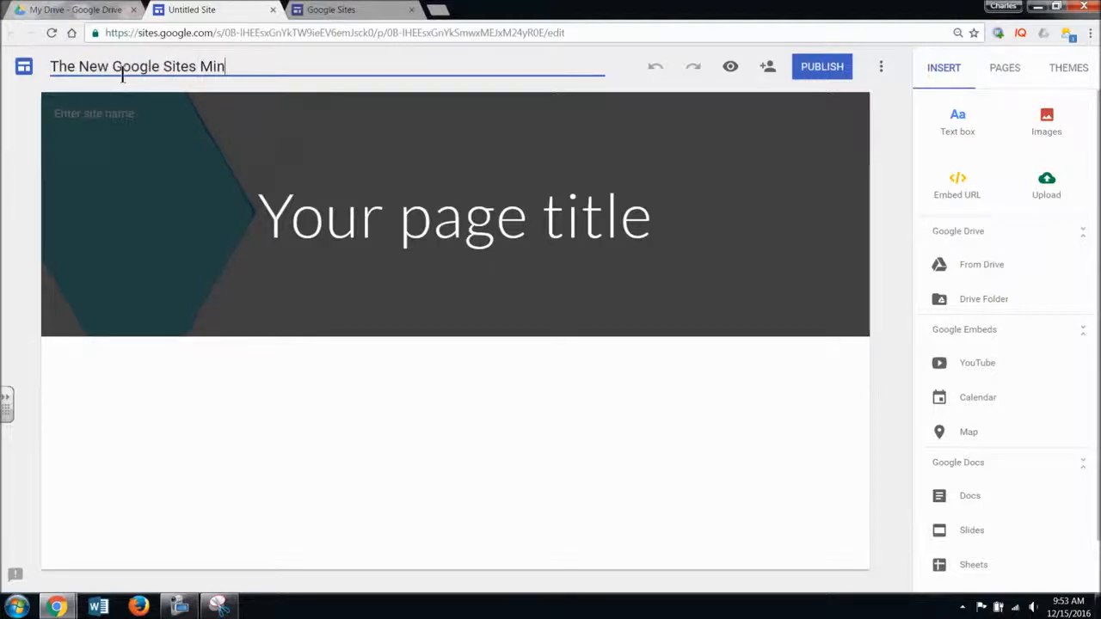
text(i Course Example)
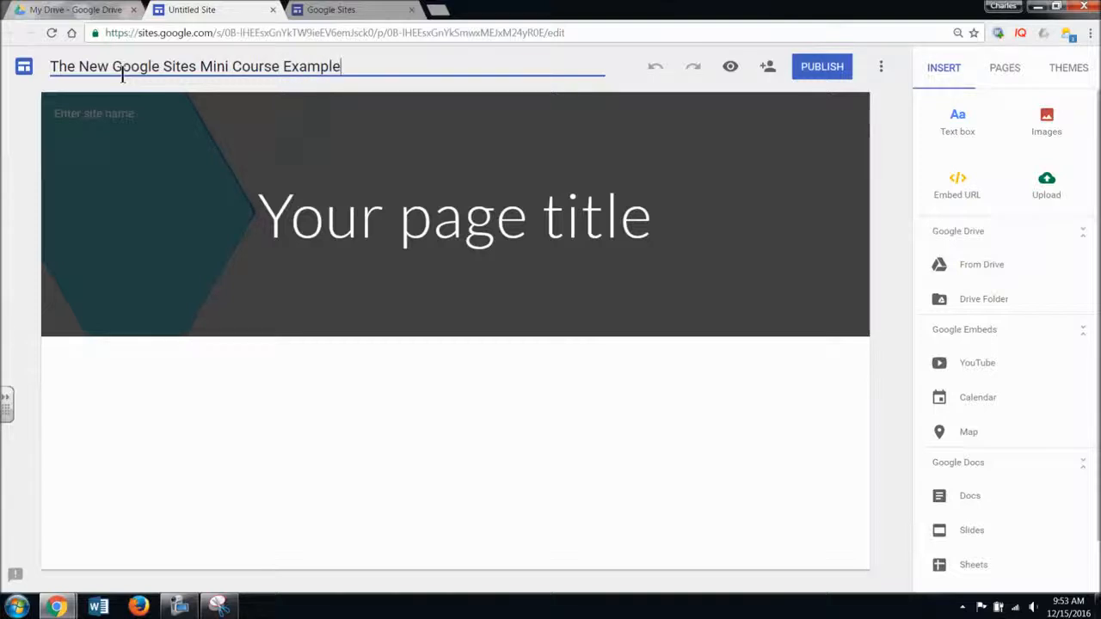
key(Return)
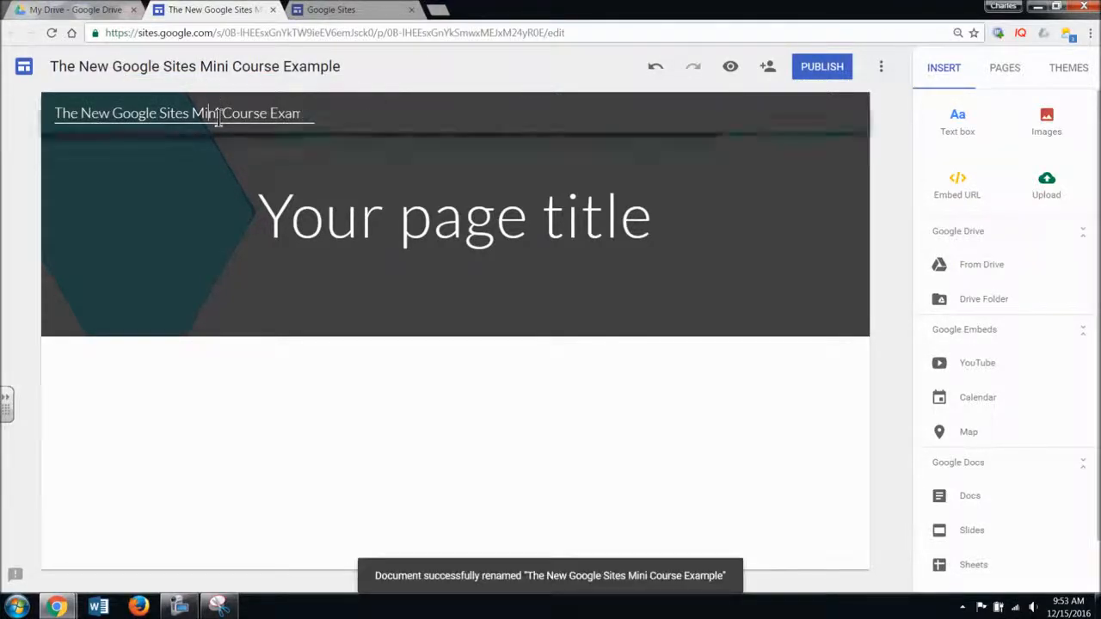
click(217, 97)
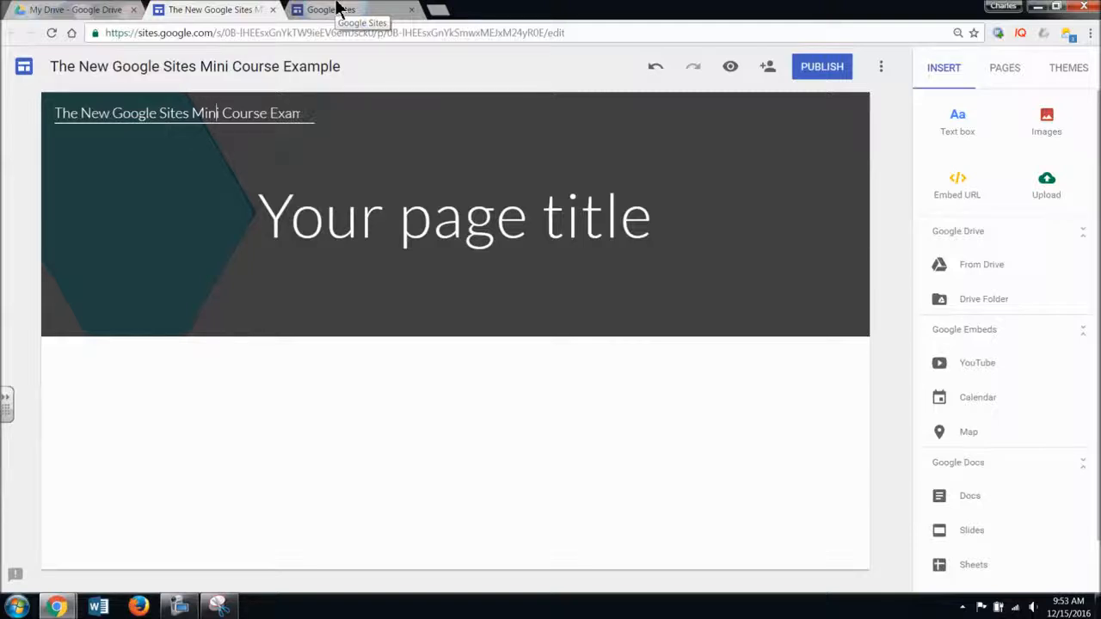
Replace the placeholder page title in the header with "Home Page".
click(632, 224)
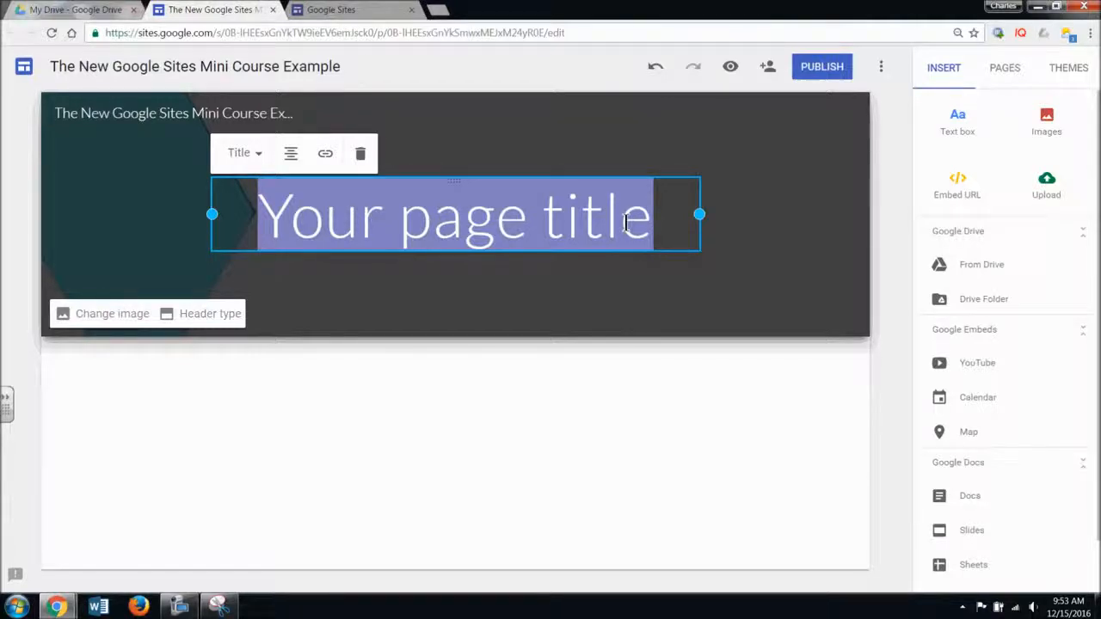
text(Home)
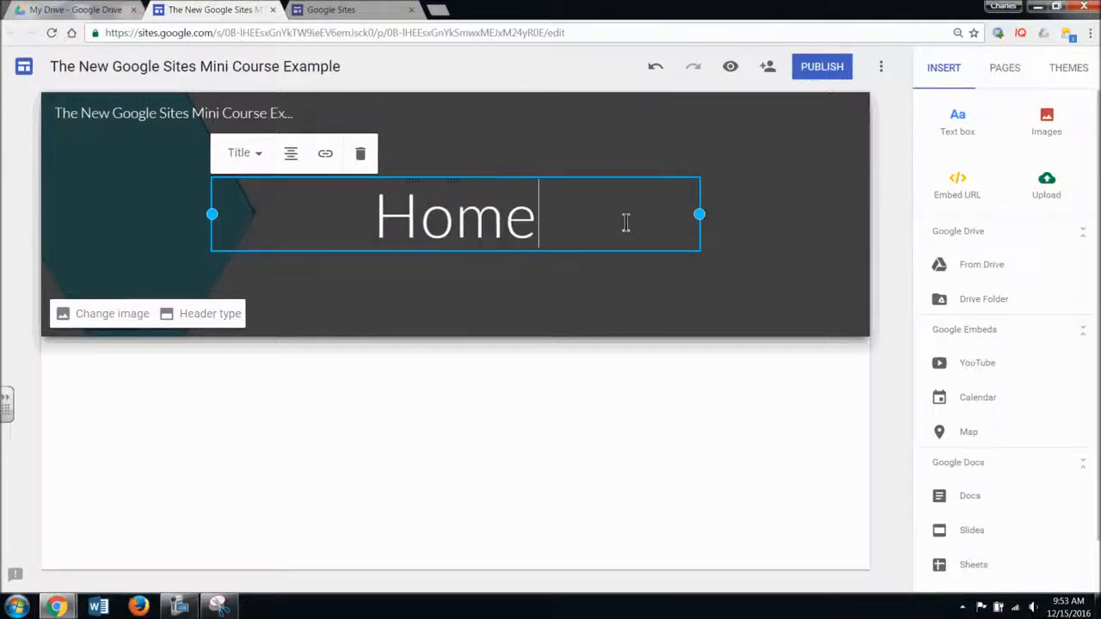
text( Page)
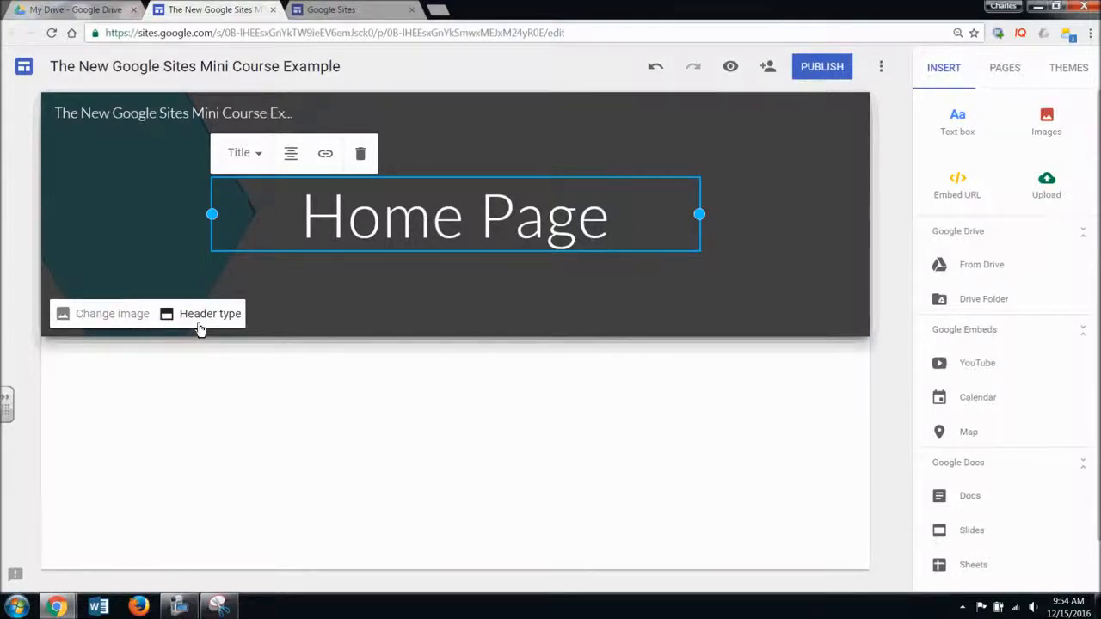
Try the Title only and Large banner header types, and restore the Banner type.
click(173, 324)
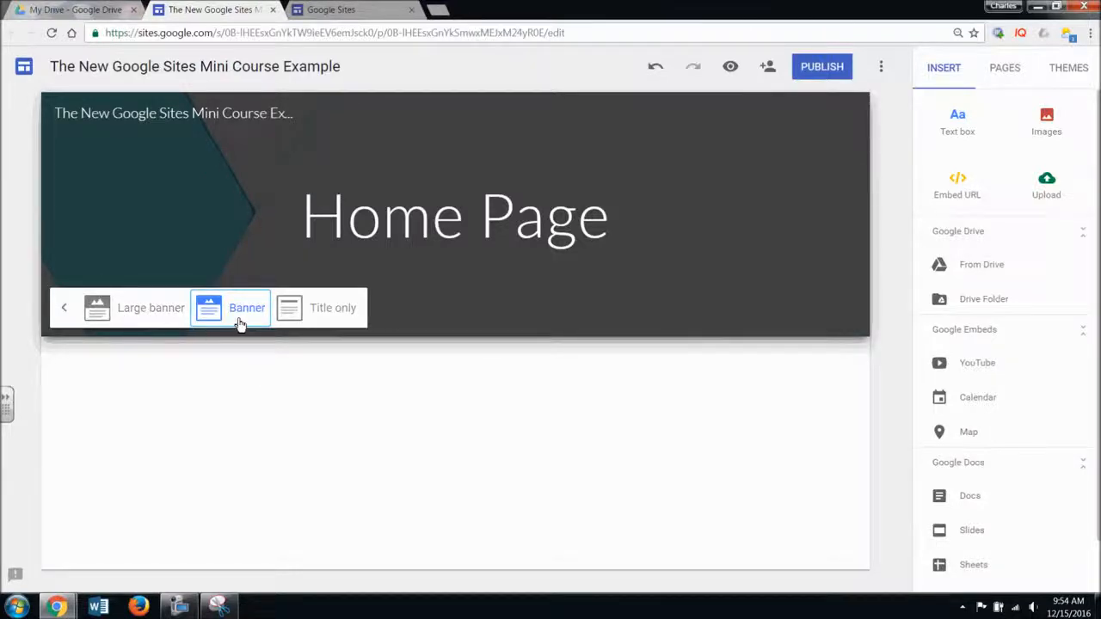
click(315, 324)
click(120, 196)
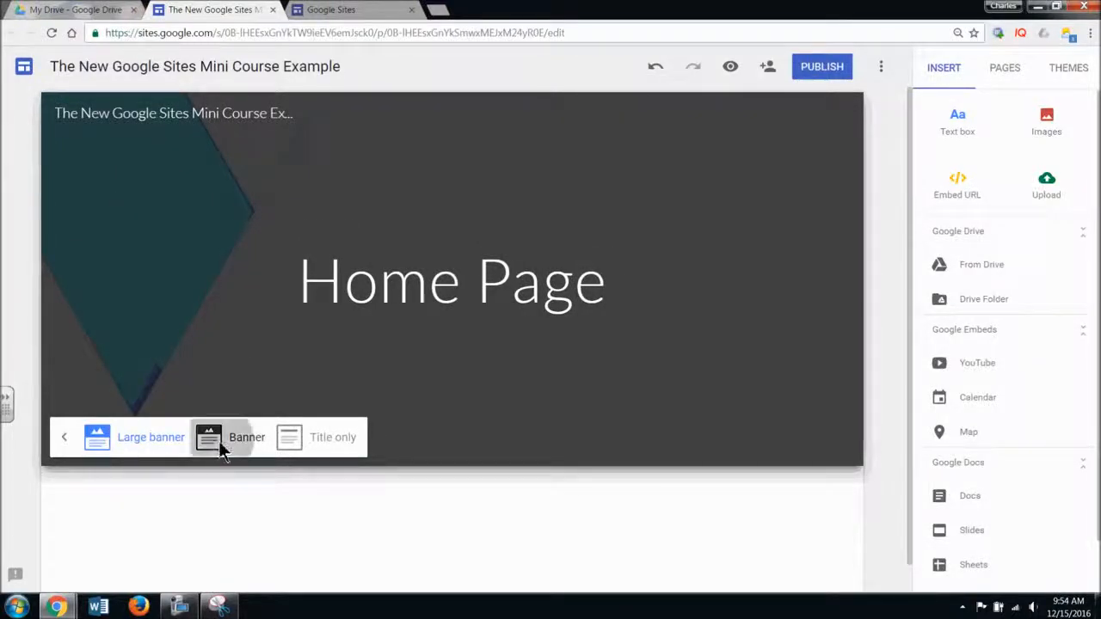
click(217, 440)
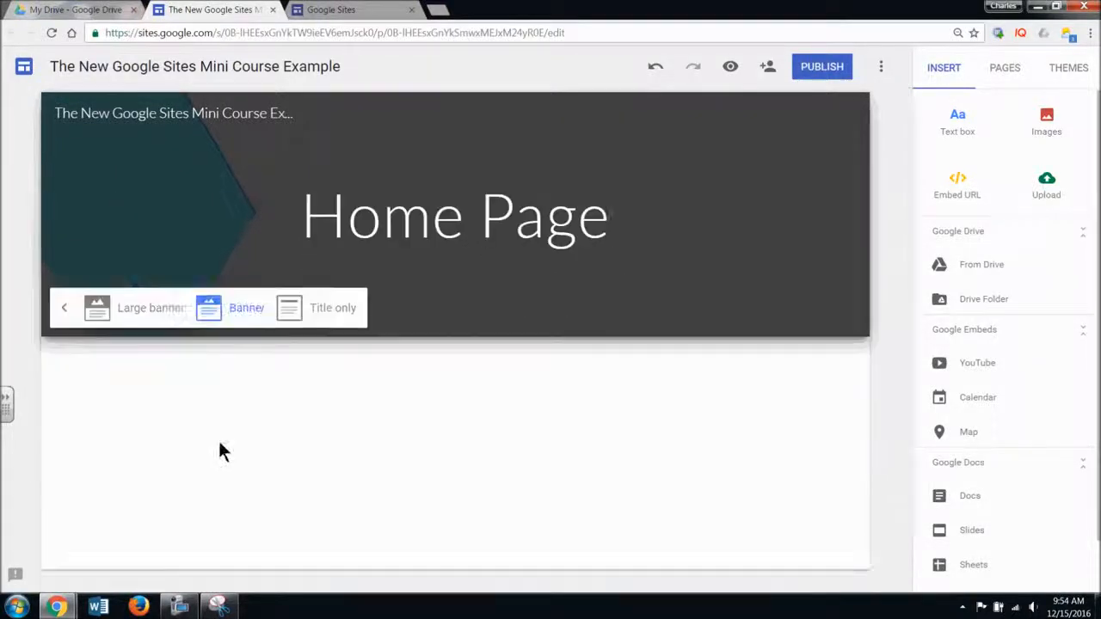
click(62, 311)
Browse the gallery for a header image and review the upload, Google Drive and web search image sources.
click(113, 314)
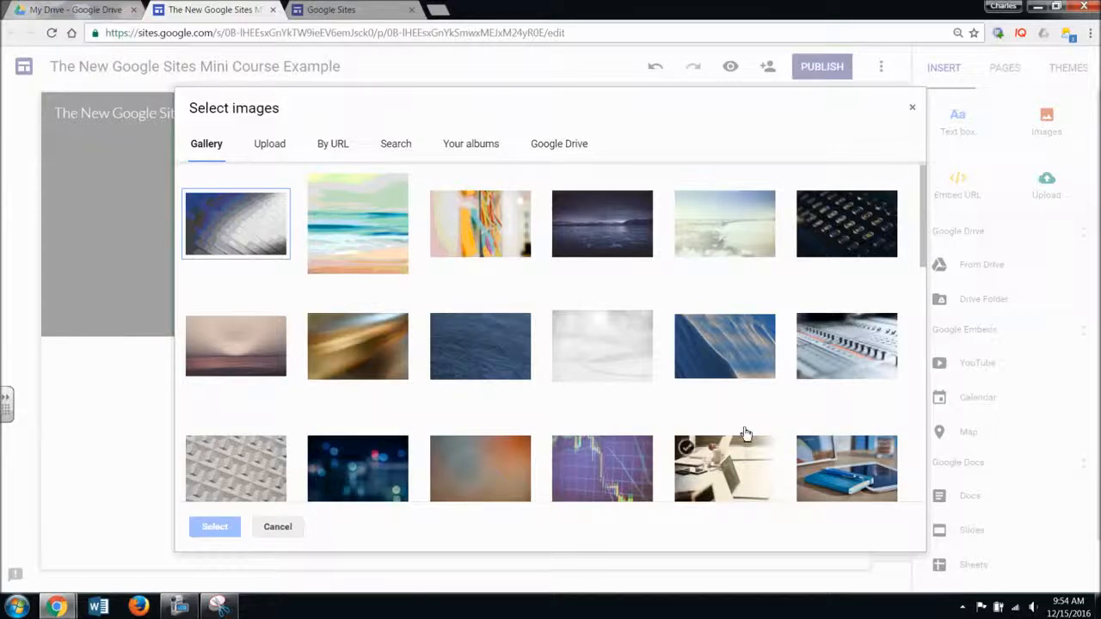
scroll(730, 432, down, 5)
scroll(730, 433, down, 10)
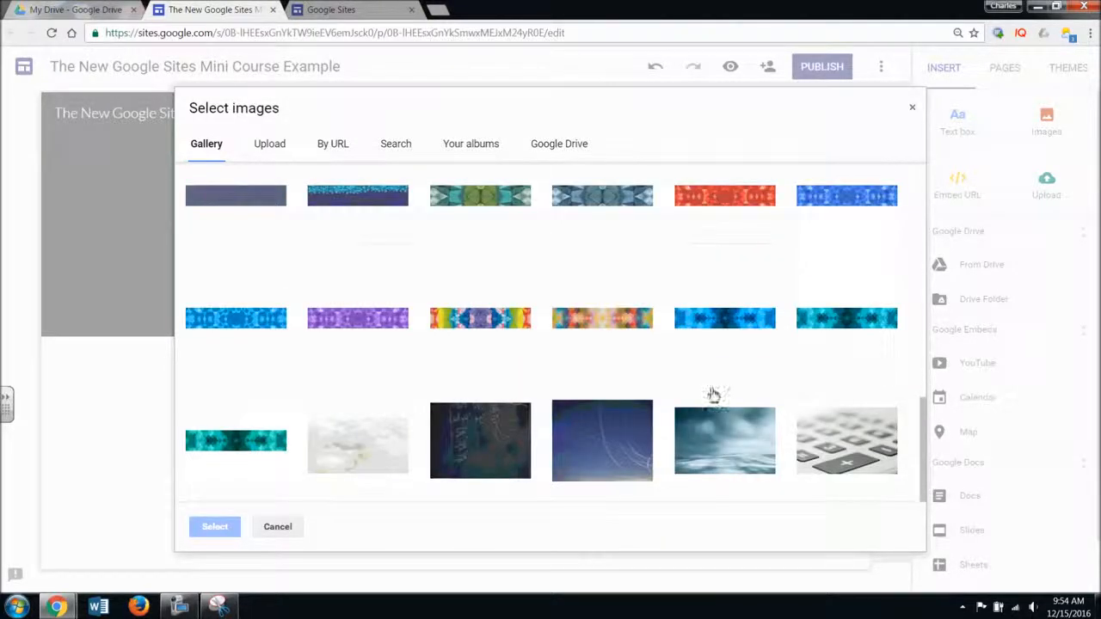
scroll(709, 392, up, 10)
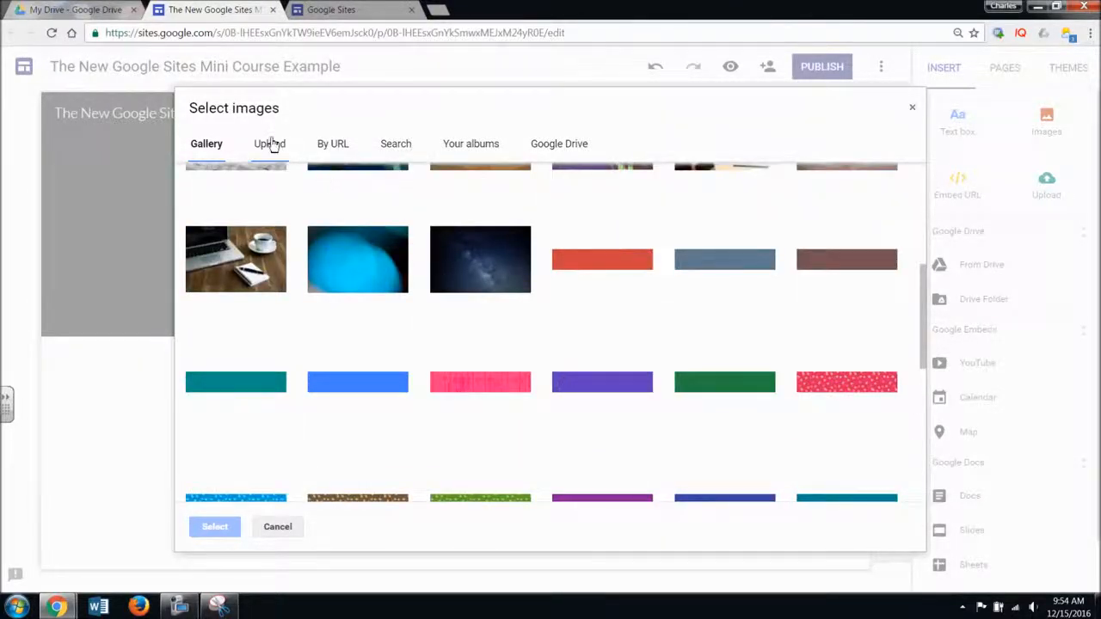
click(270, 146)
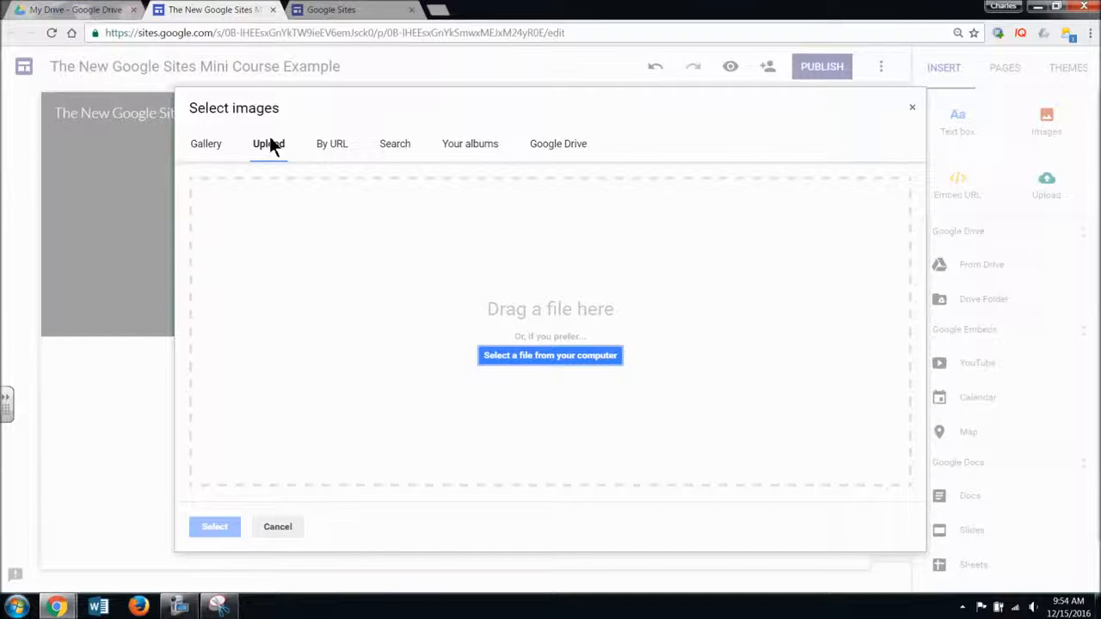
click(544, 146)
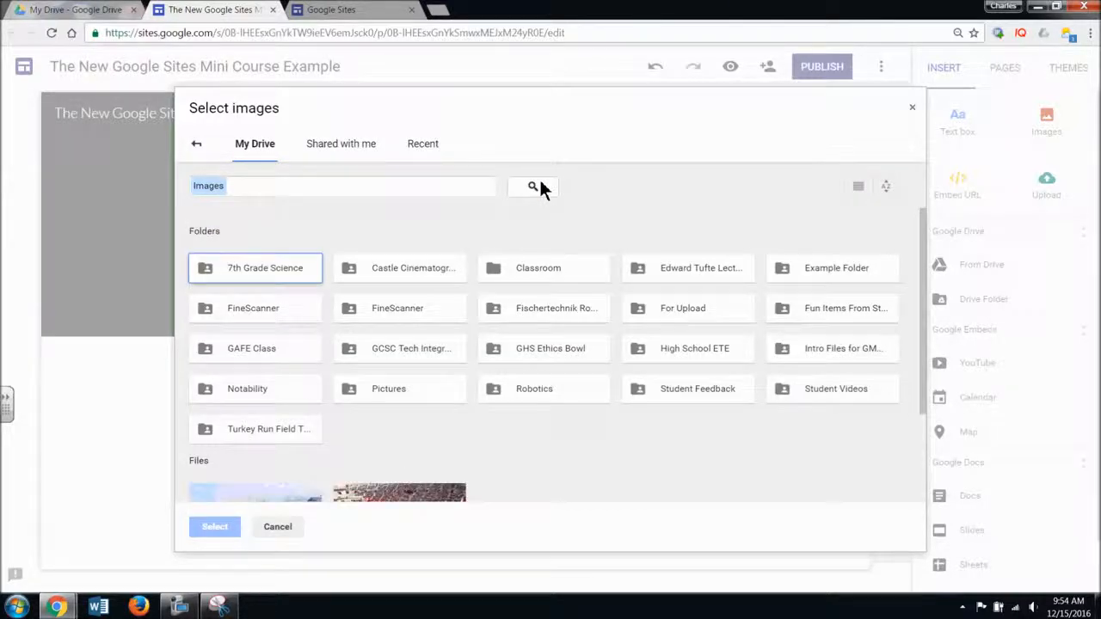
click(197, 144)
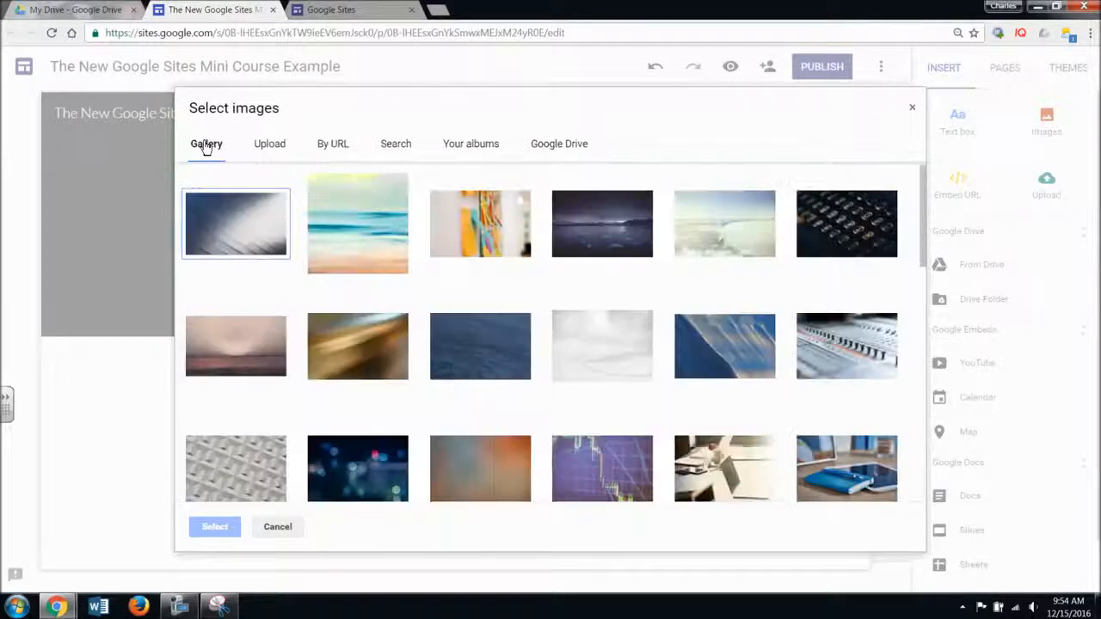
click(404, 147)
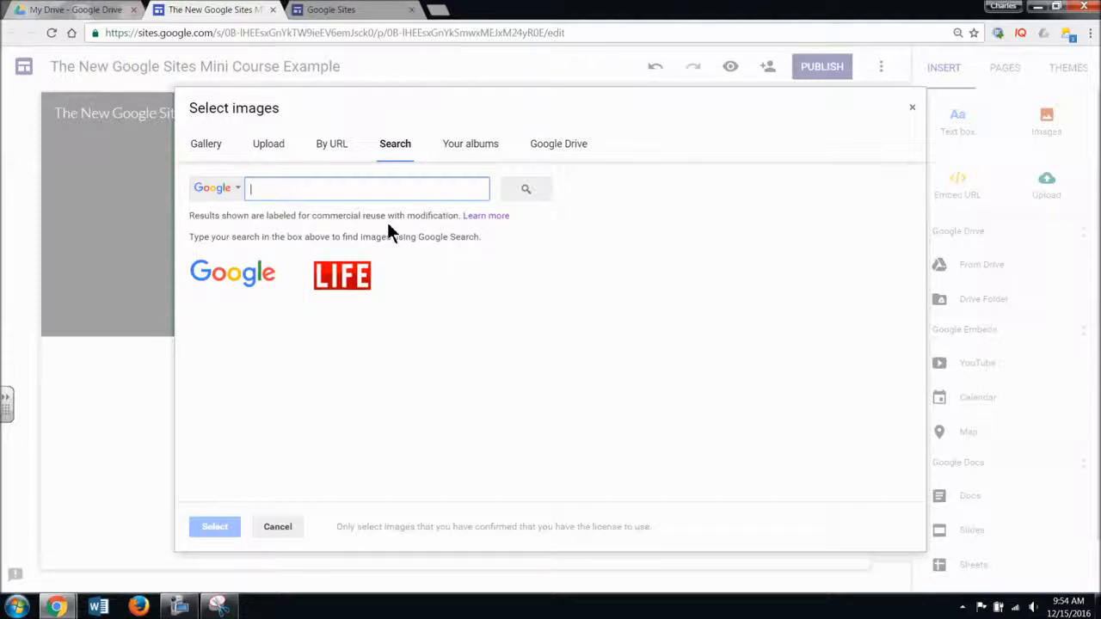
click(203, 148)
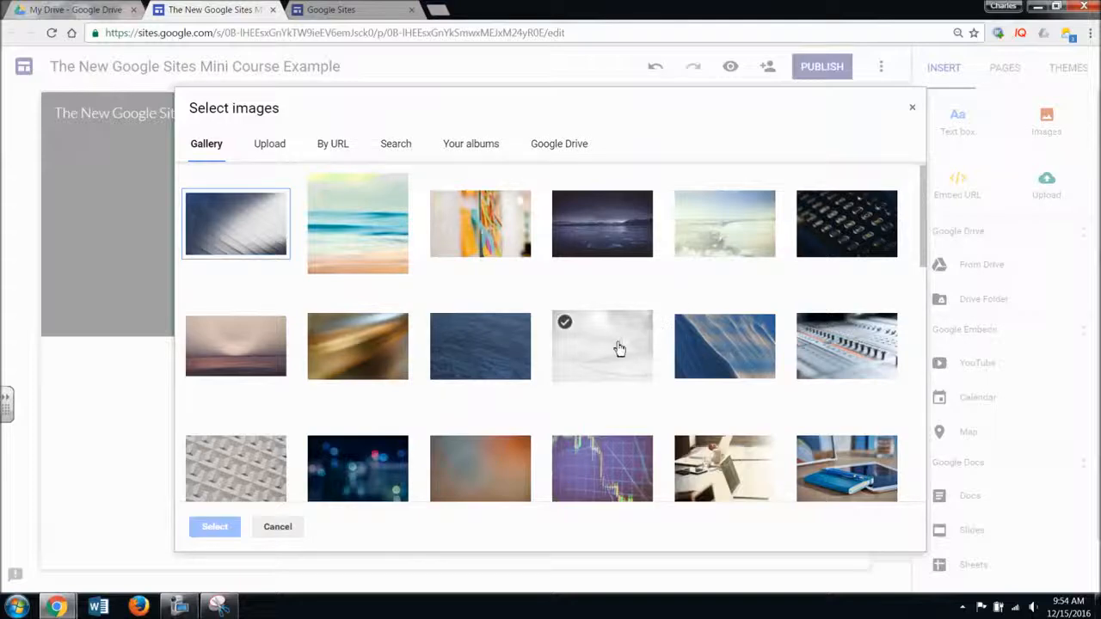
Try the pale seashore gallery photo as the header image, and reset the header to its default image.
click(726, 239)
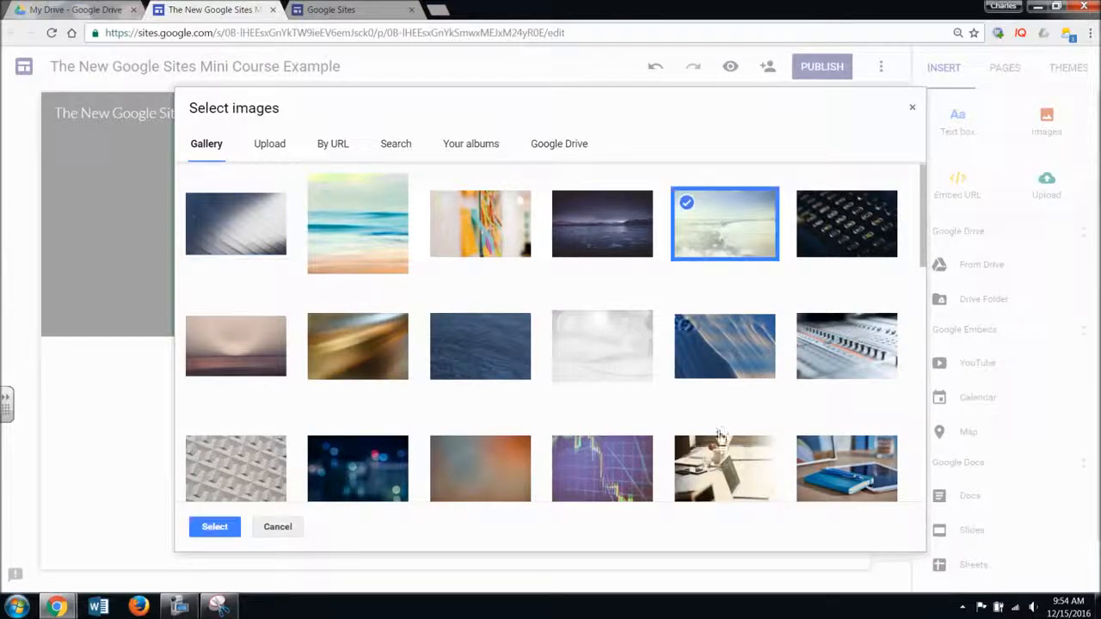
click(226, 527)
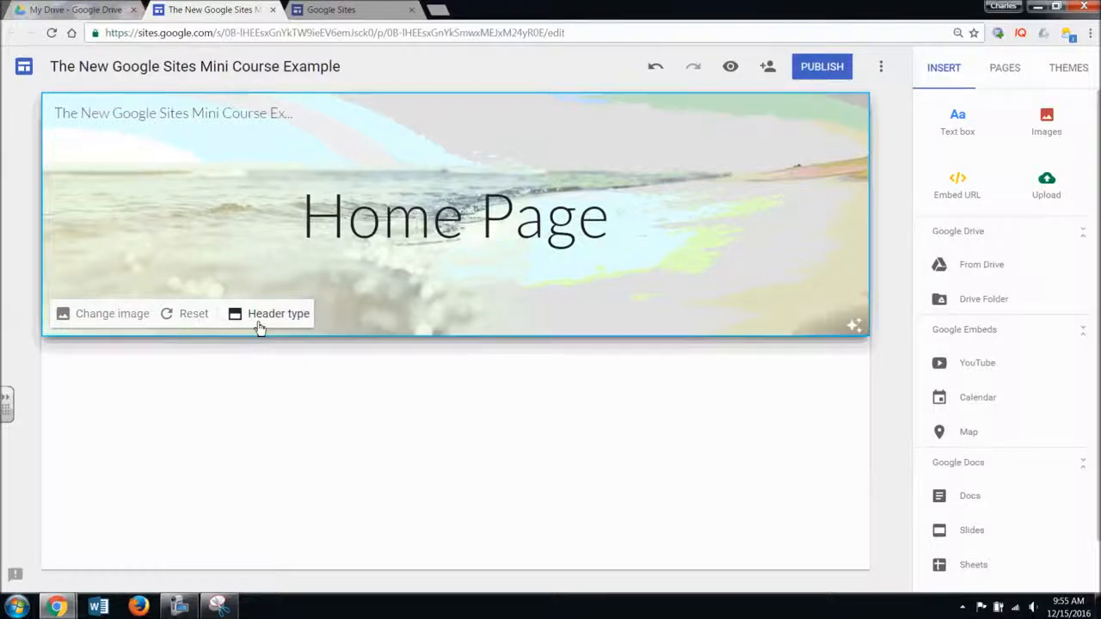
click(192, 318)
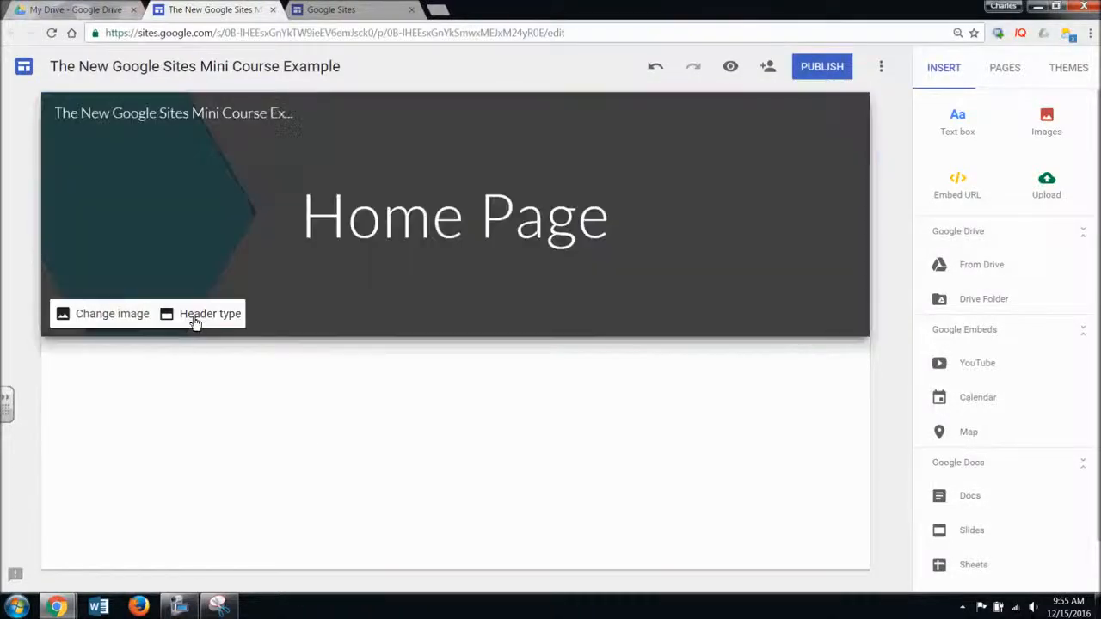
Apply the pale seashore gallery photo to the header, and toggle the image's readability adjustment off and back on.
click(123, 320)
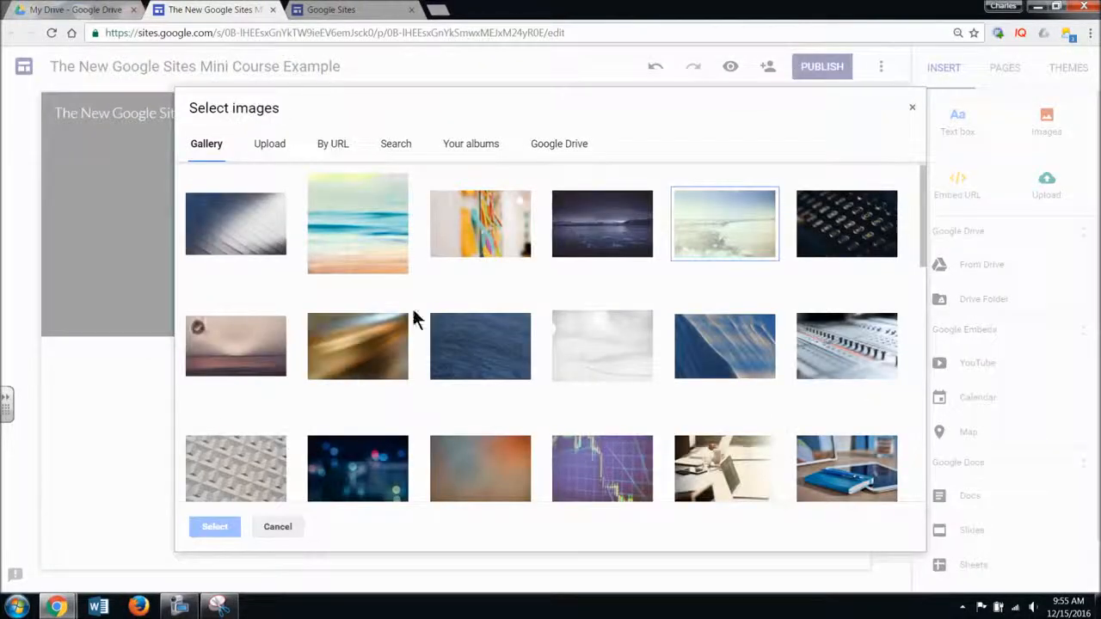
click(690, 232)
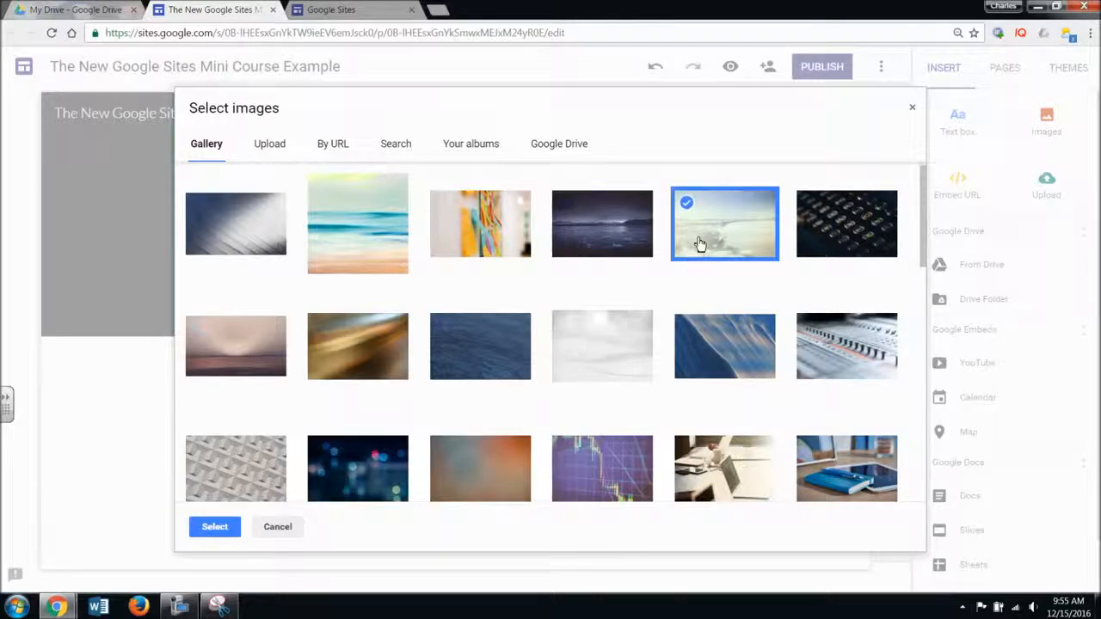
click(203, 526)
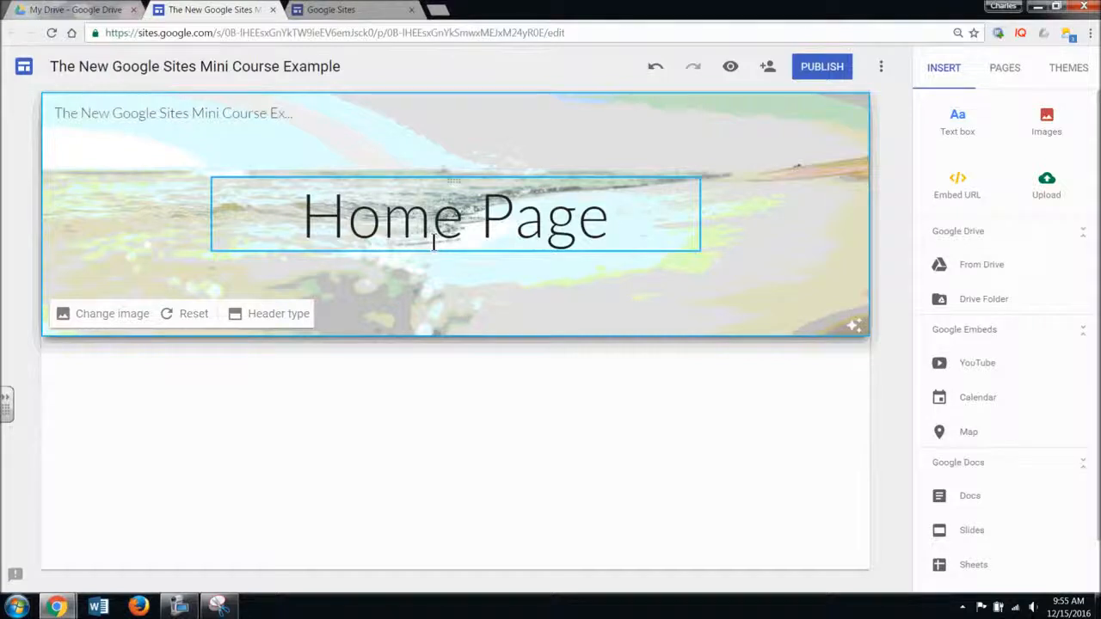
click(854, 331)
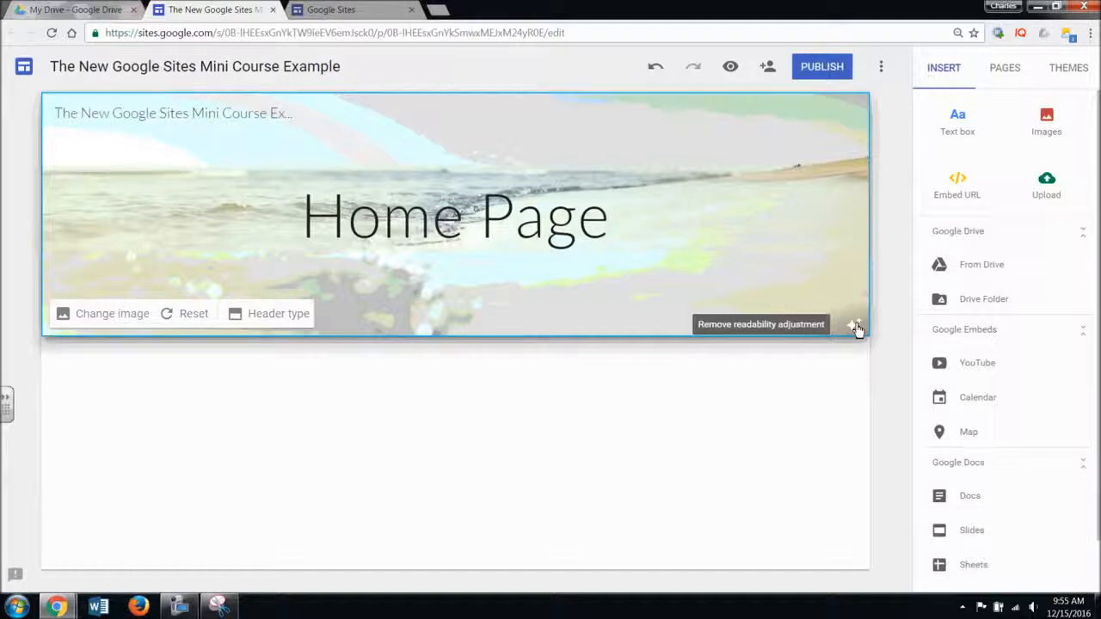
click(856, 329)
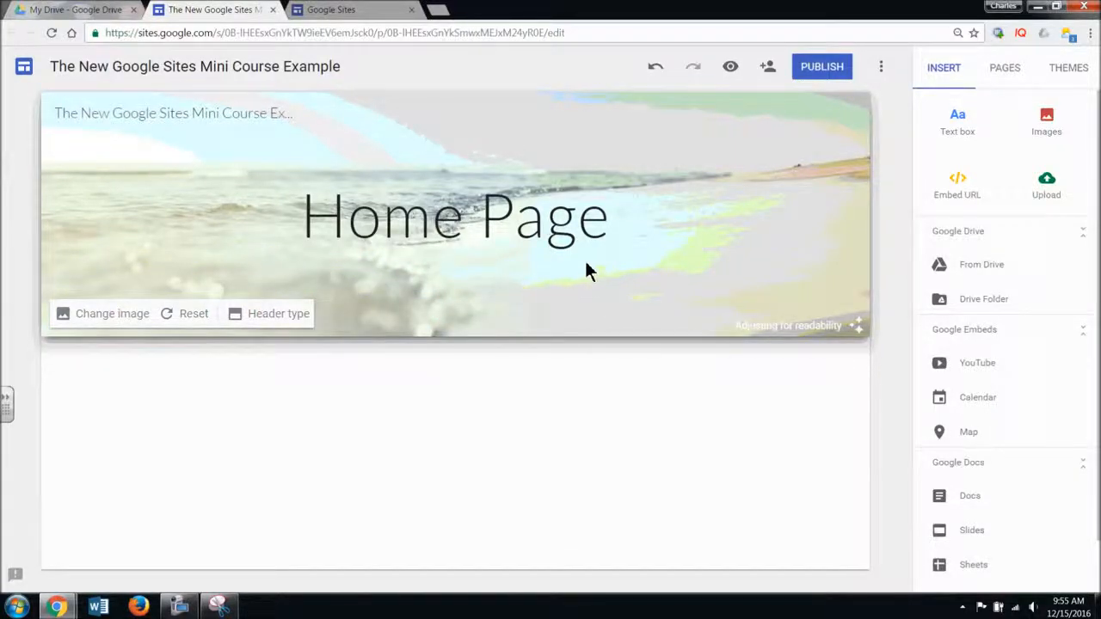
Examine the text style, alignment and link options for the "Home Page" title, and the site document name field.
click(567, 239)
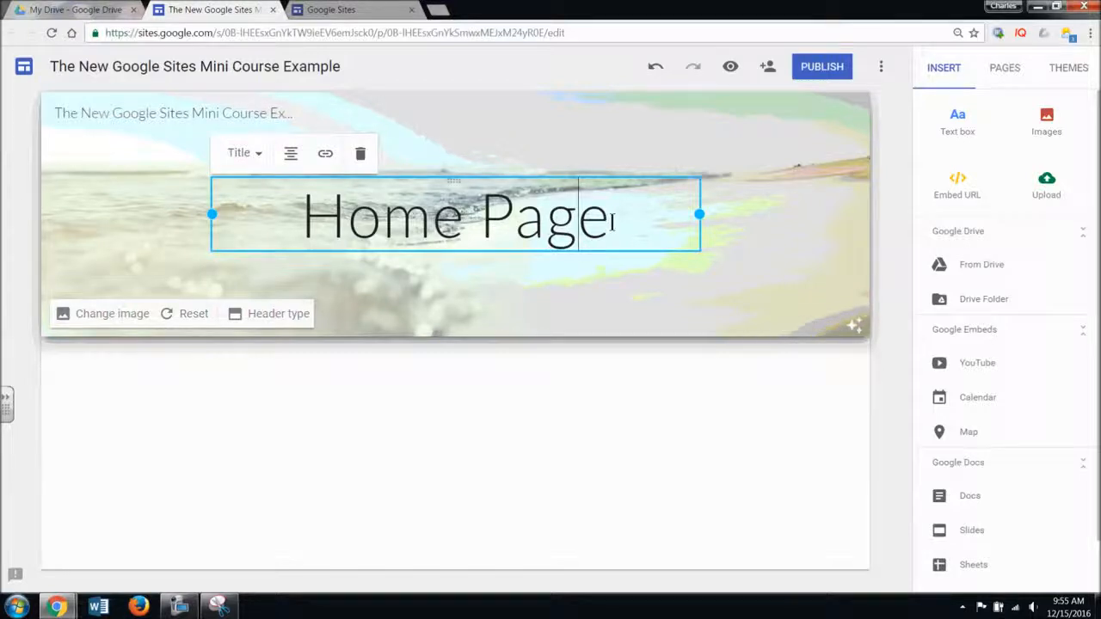
drag(622, 225, 299, 215)
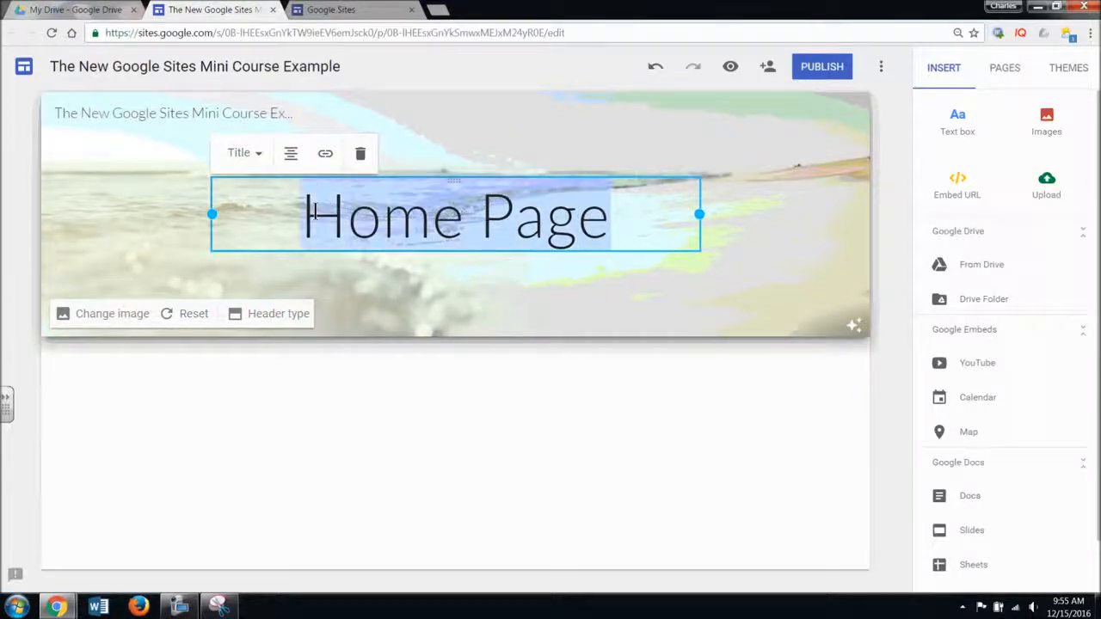
click(261, 154)
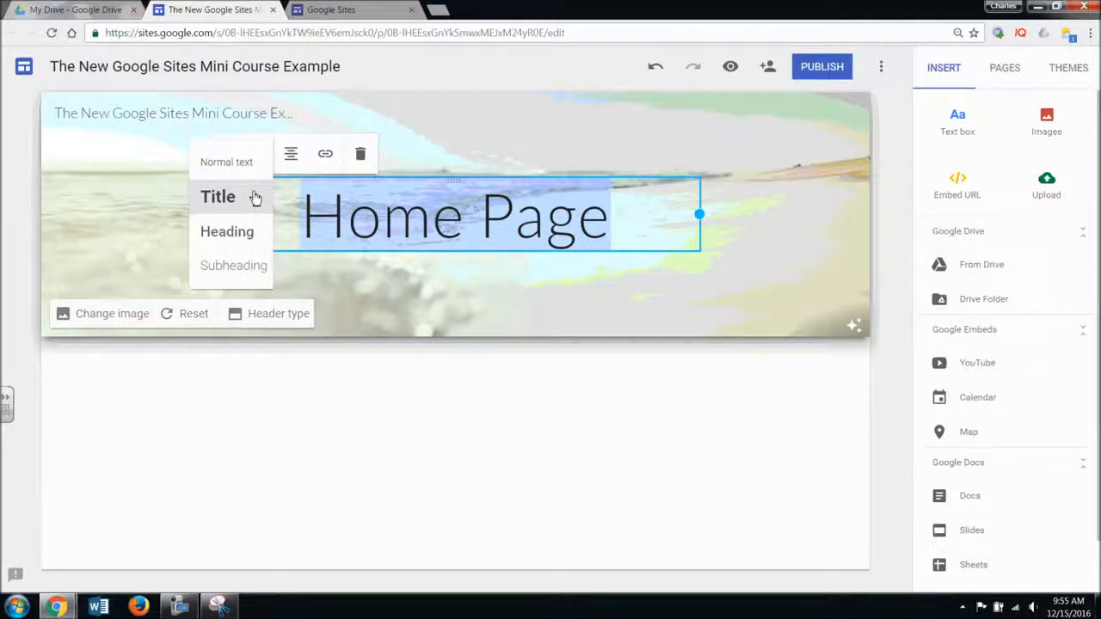
click(290, 155)
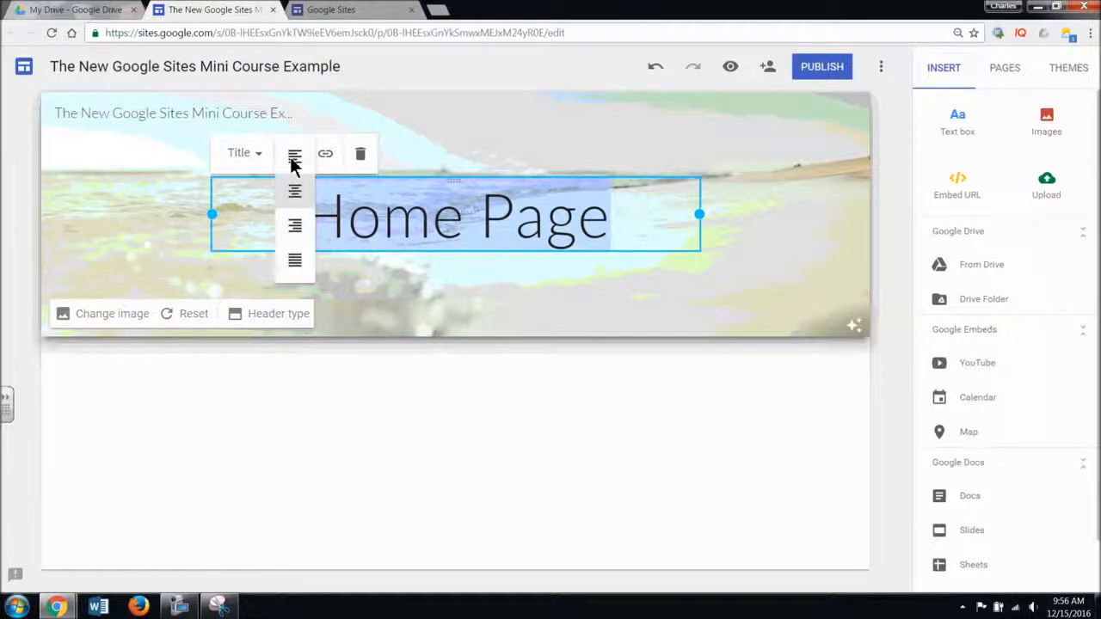
click(327, 162)
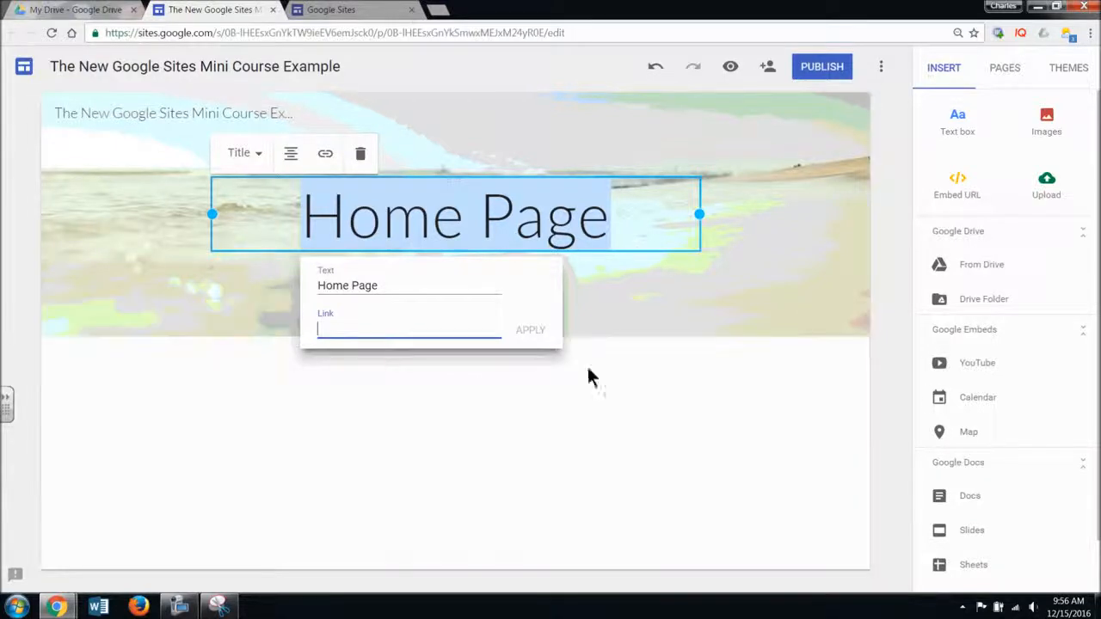
click(894, 304)
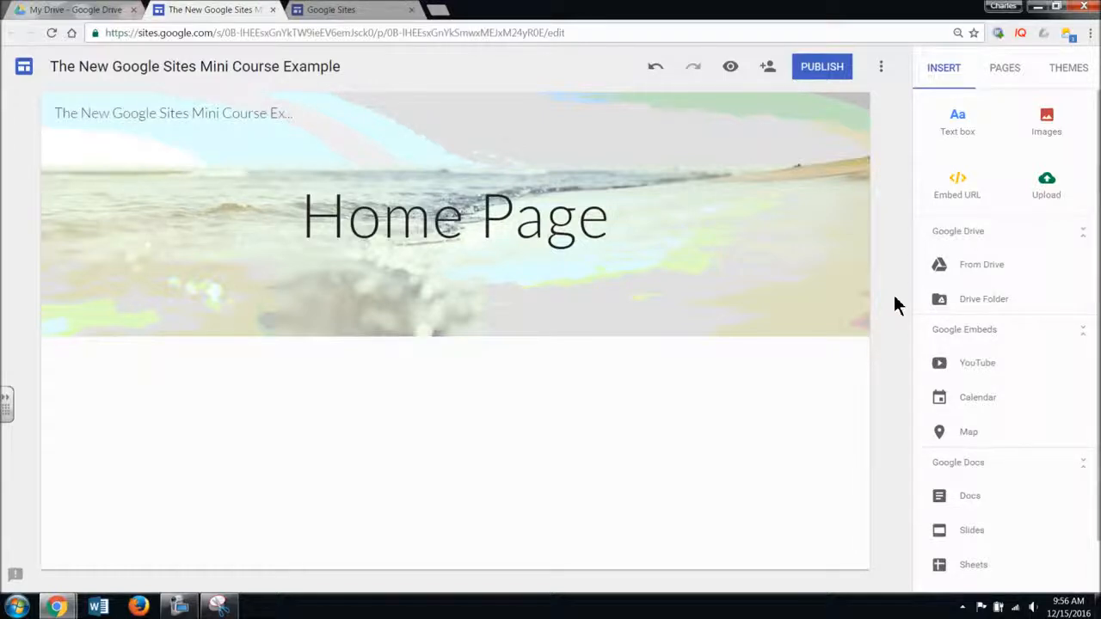
click(229, 67)
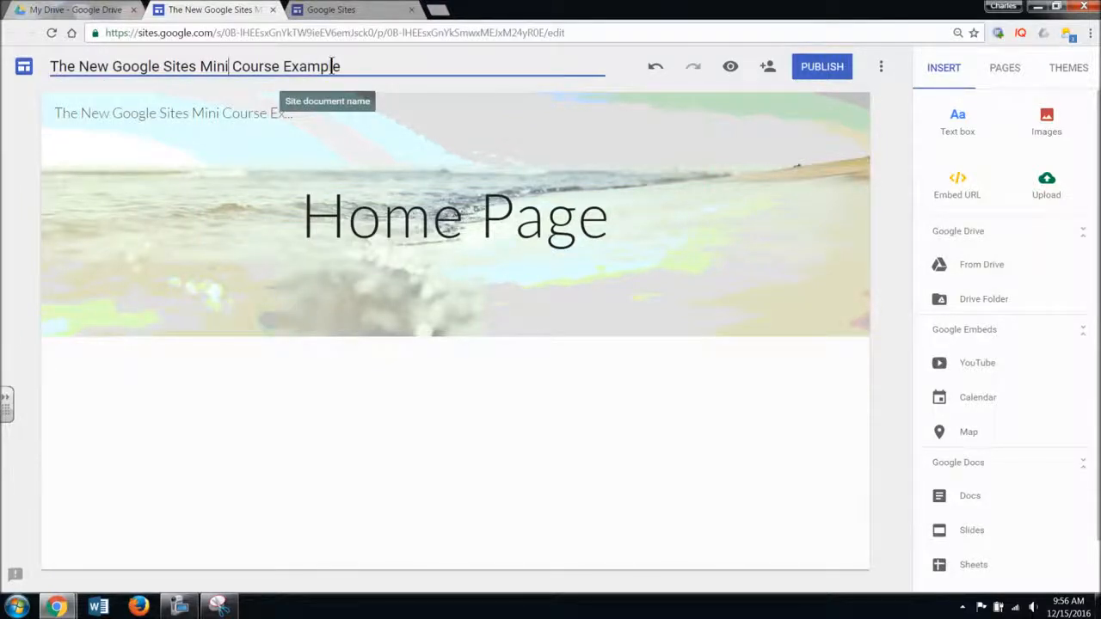
click(411, 218)
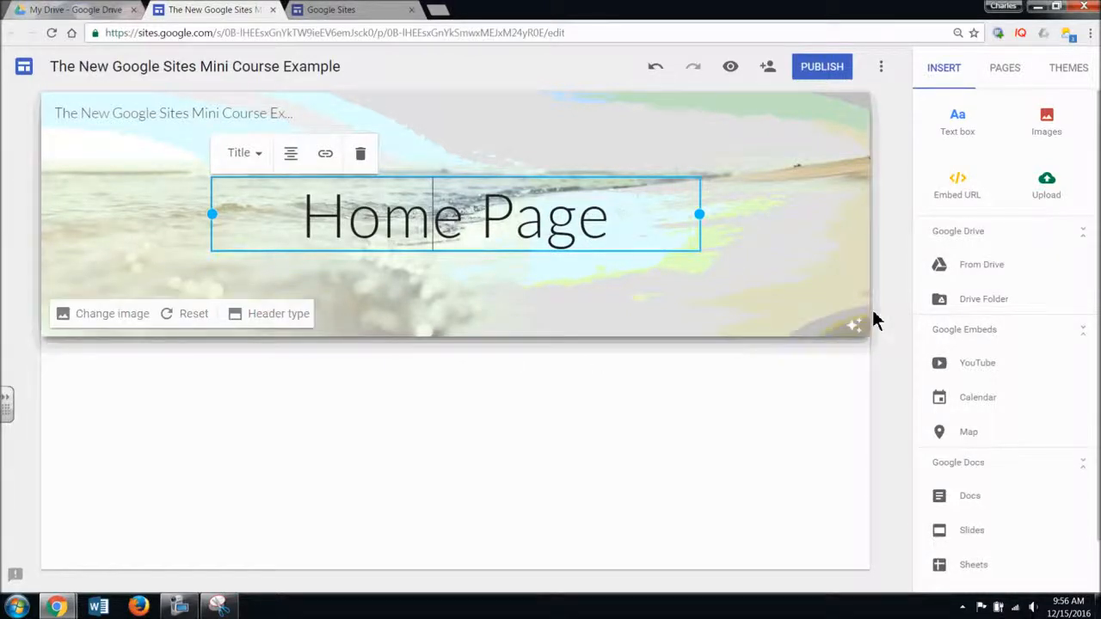
Remove the seashore image's readability adjustment, and replace the header image with the dark icy lake photo from the gallery.
click(852, 336)
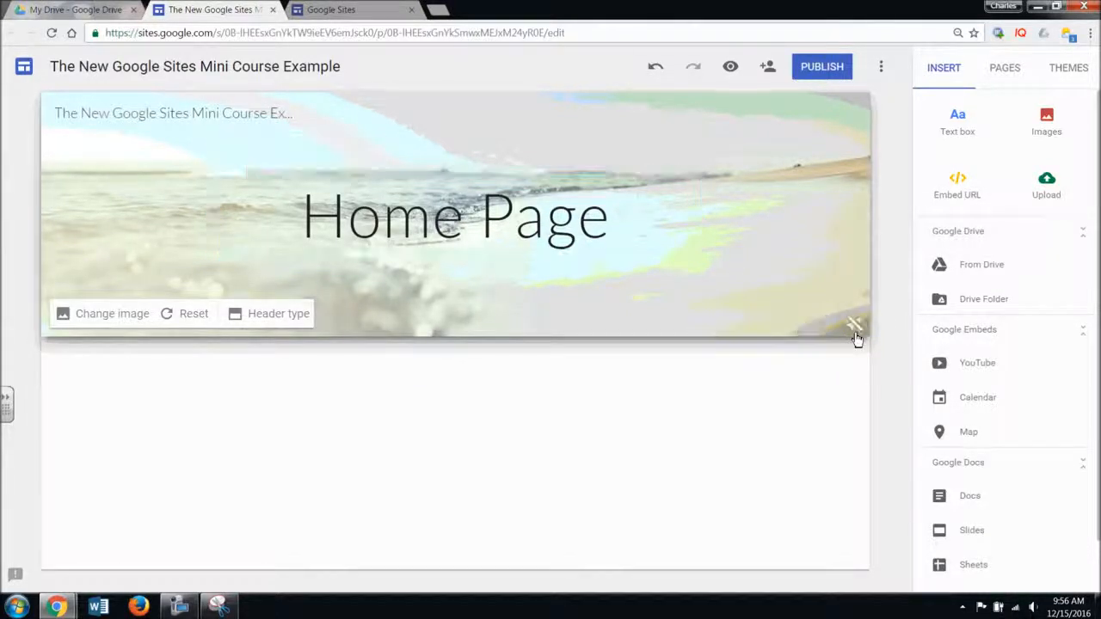
click(116, 317)
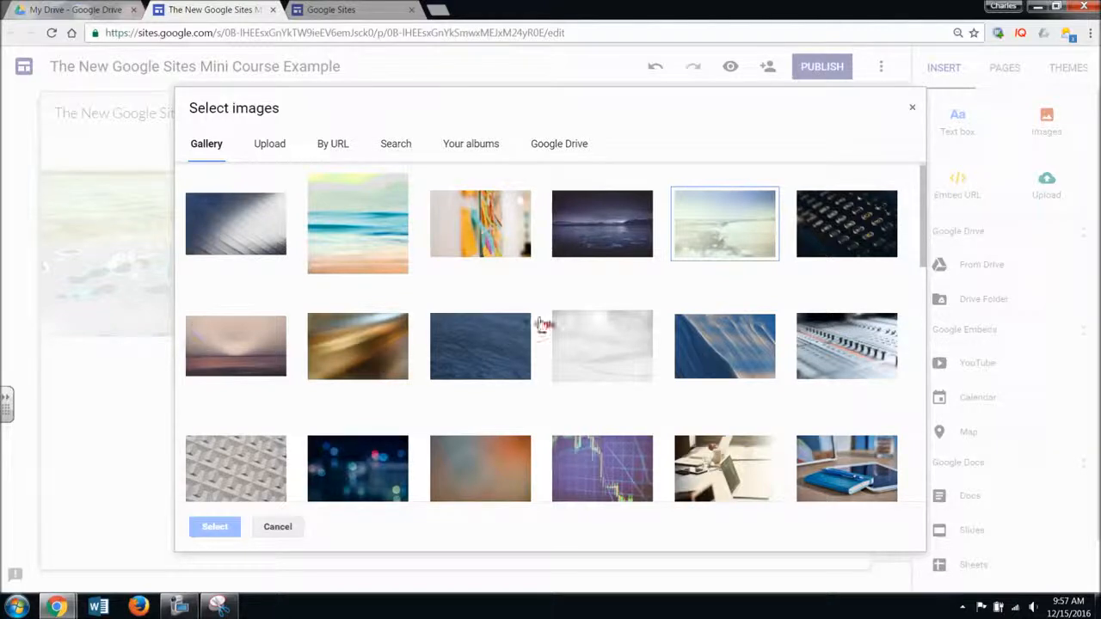
click(618, 226)
click(228, 523)
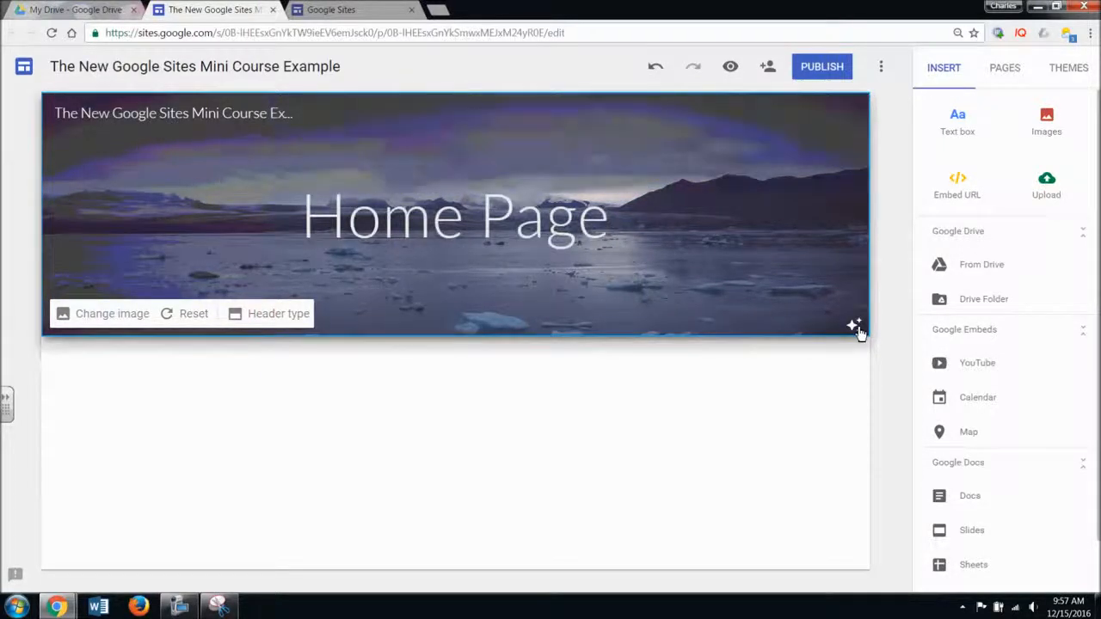
Try the lake header image without its readability adjustment, and reapply the same dark icy lake photo from the gallery.
click(853, 325)
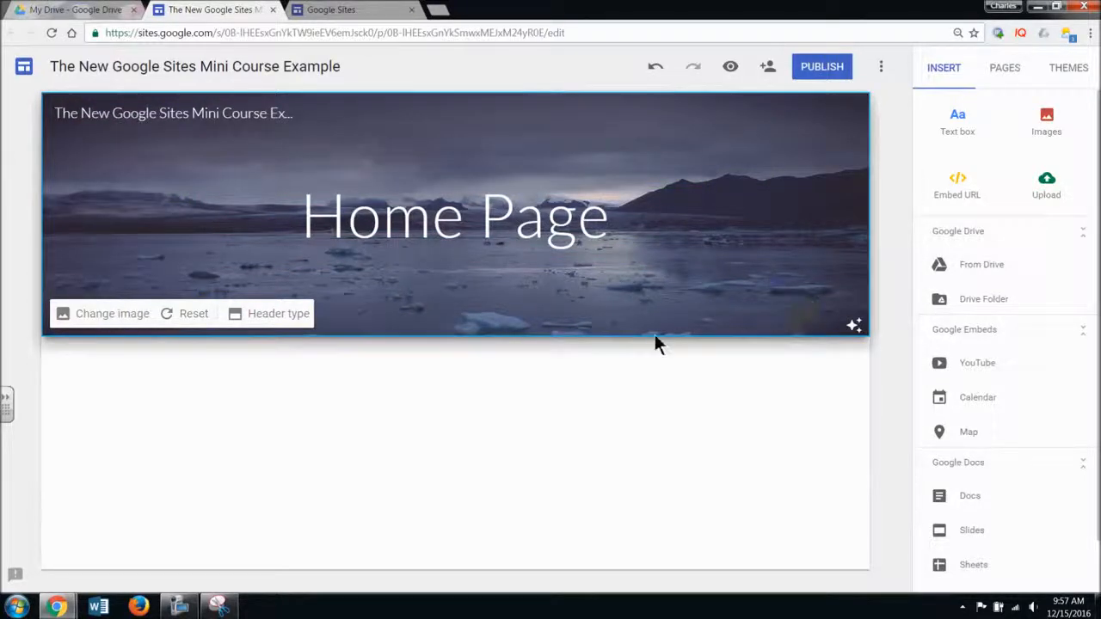
click(858, 327)
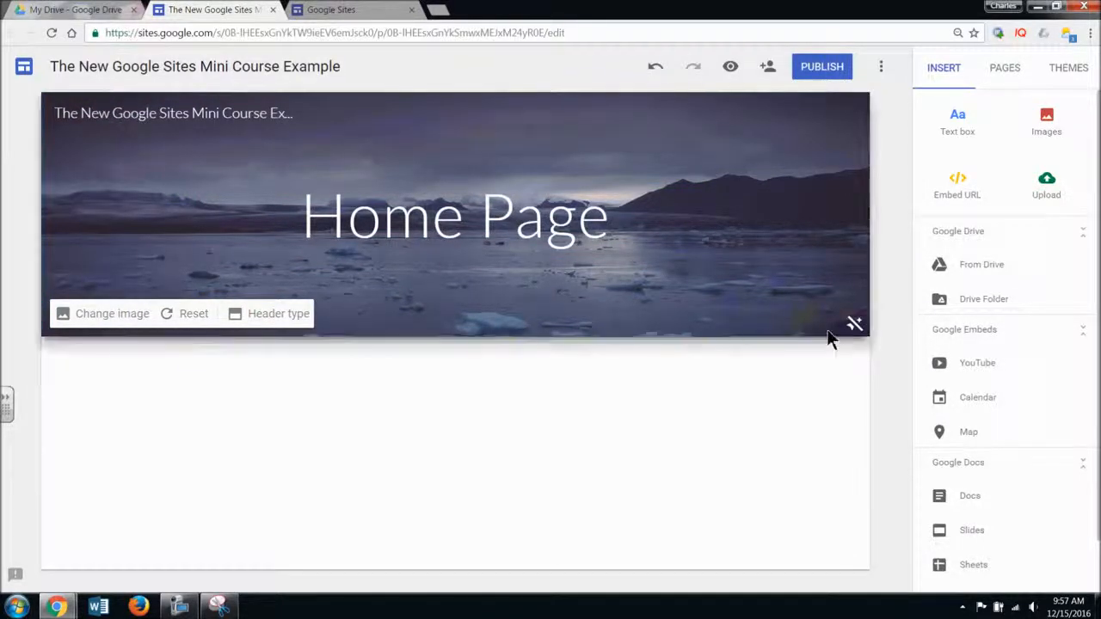
click(131, 316)
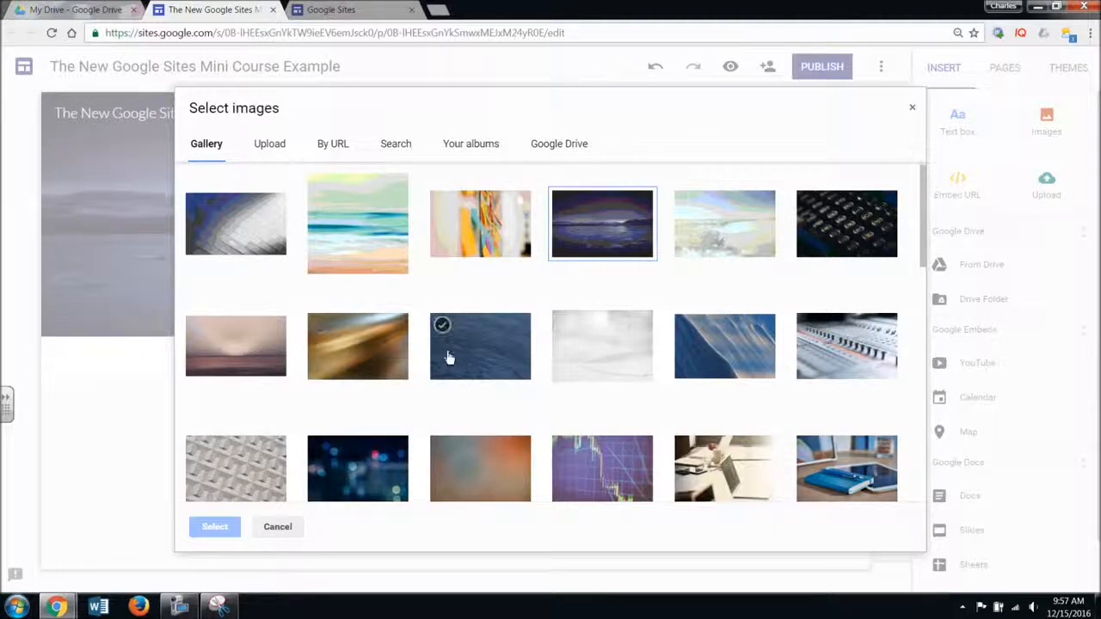
click(587, 249)
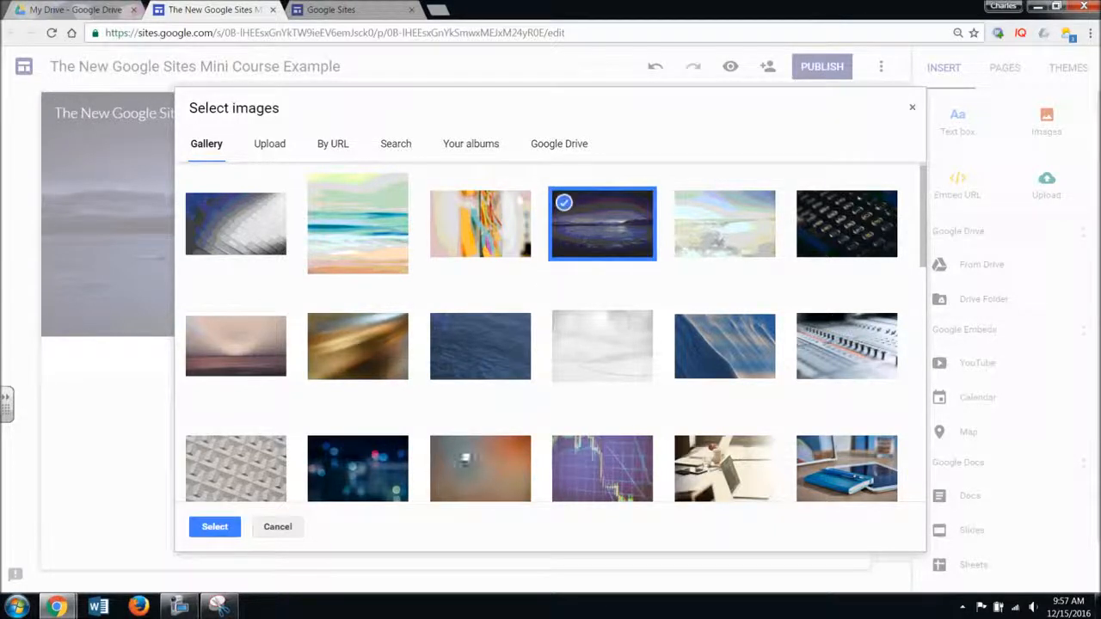
click(216, 528)
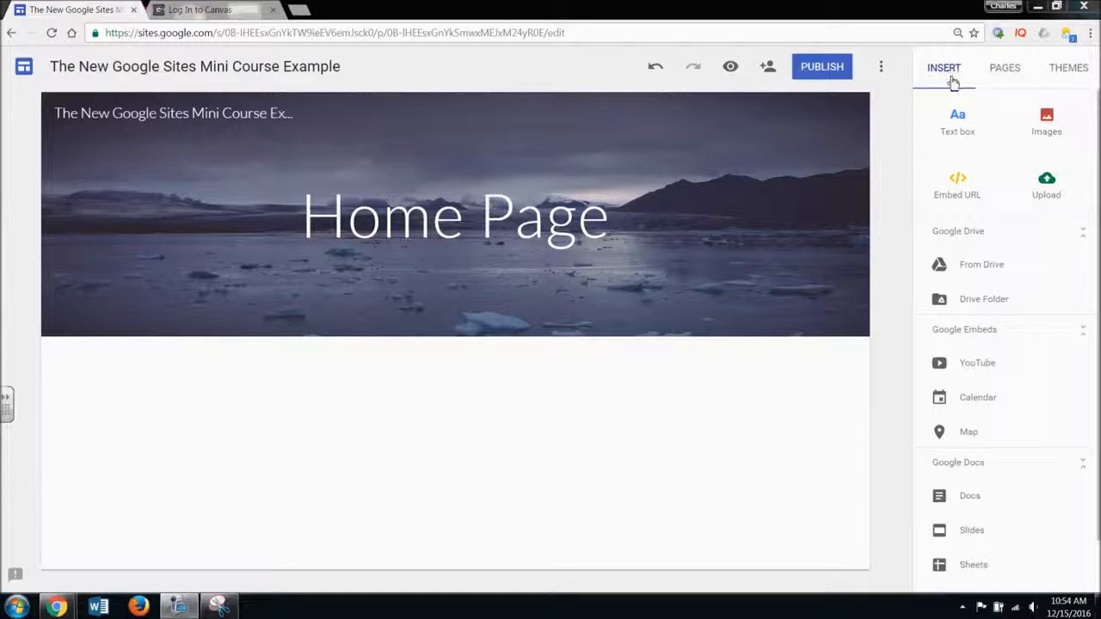
Look over the site's page list and the available themes, and return to the insertable content options.
click(1005, 71)
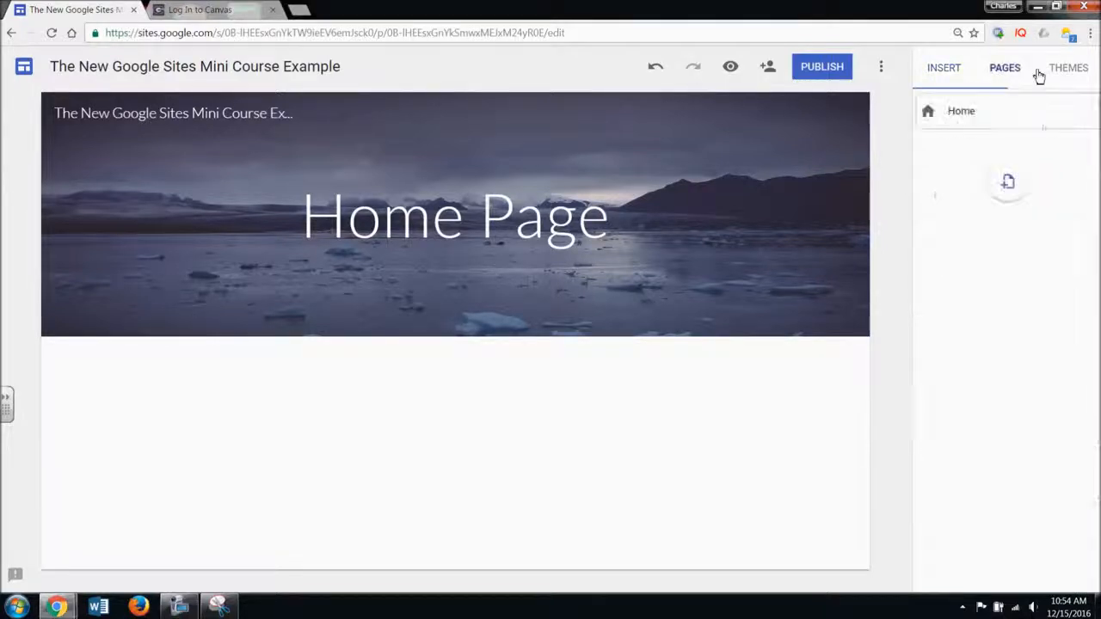
click(1068, 74)
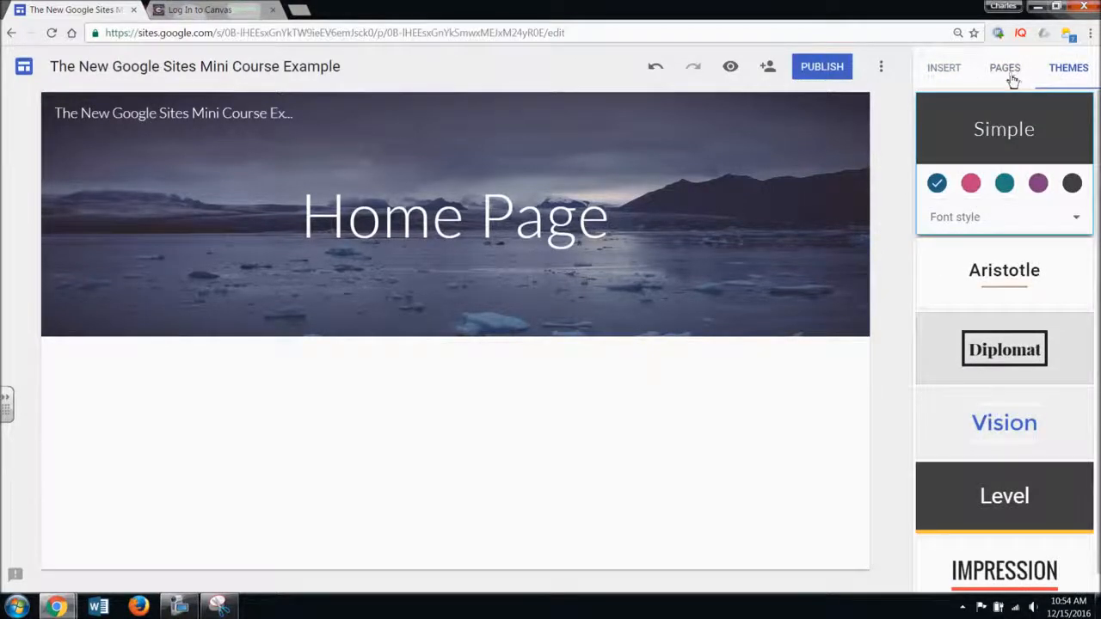
click(944, 74)
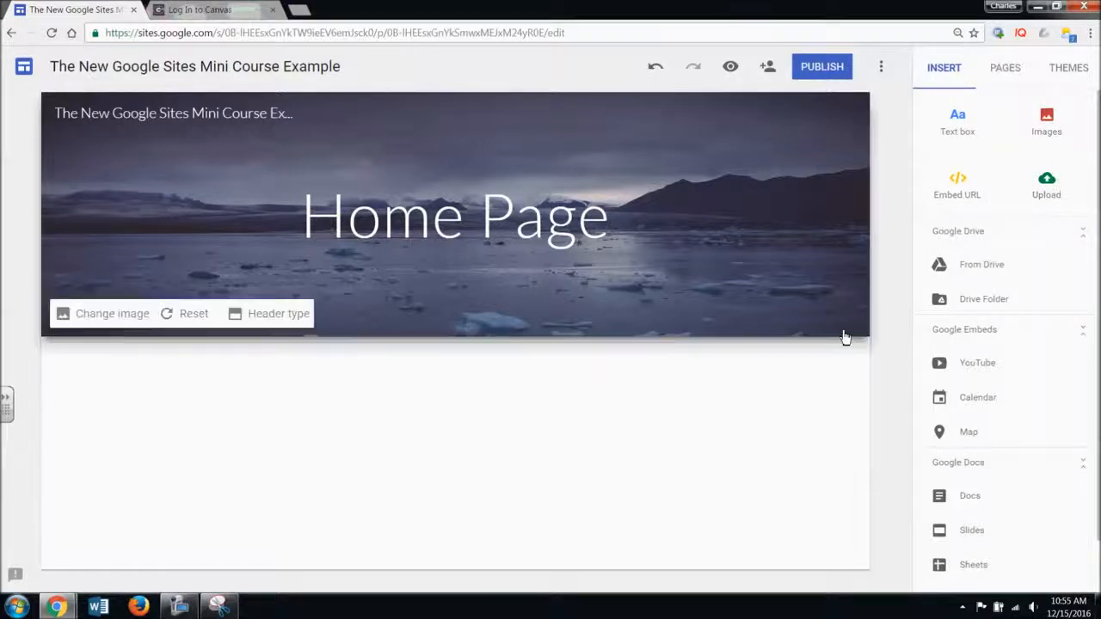
Try a text box below the header, examine its text style and extra formatting options, and delete the box.
scroll(915, 254, down, 1)
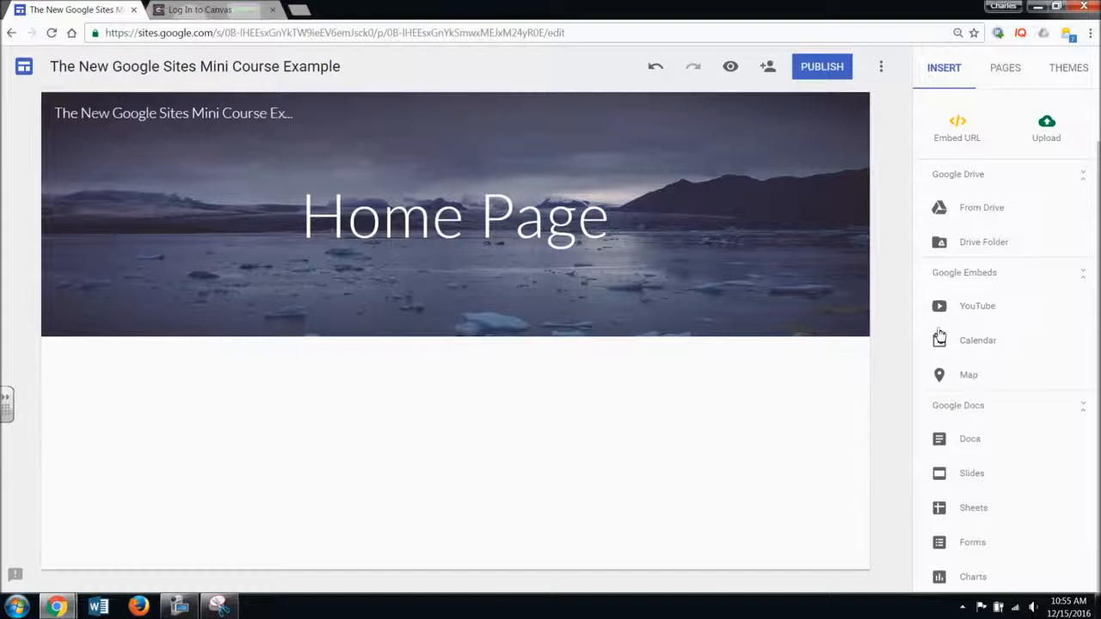
scroll(963, 163, up, 2)
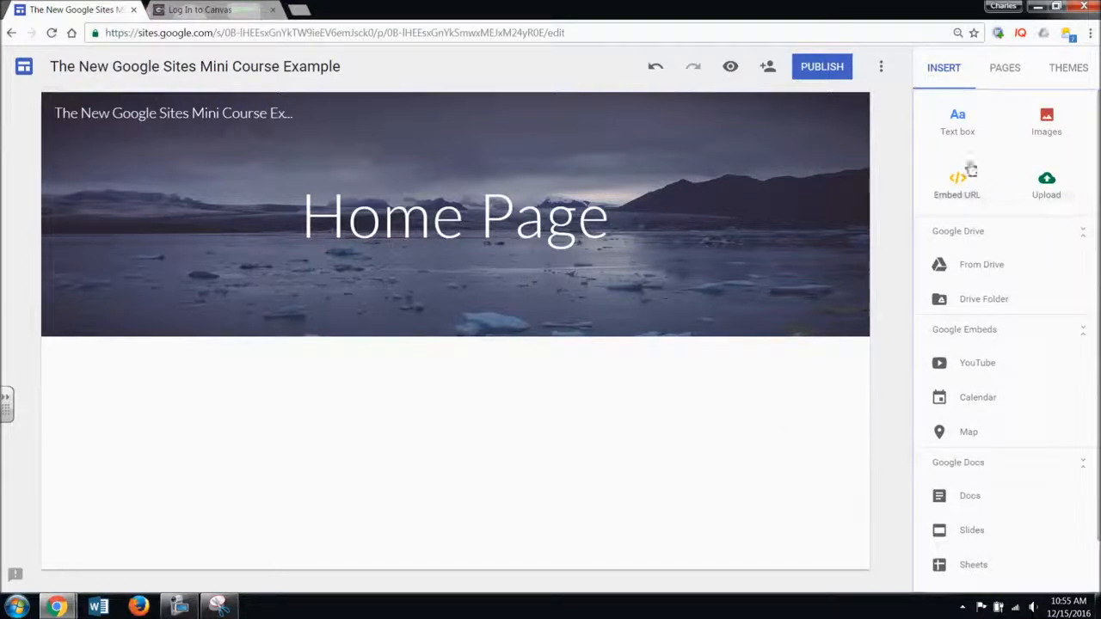
double_click(531, 429)
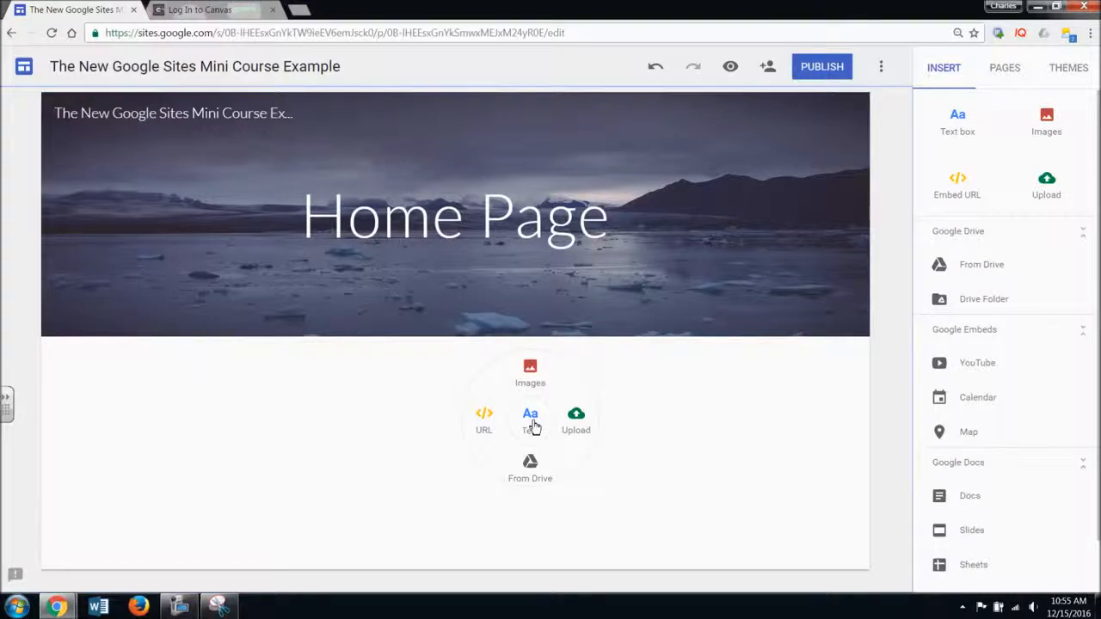
click(531, 422)
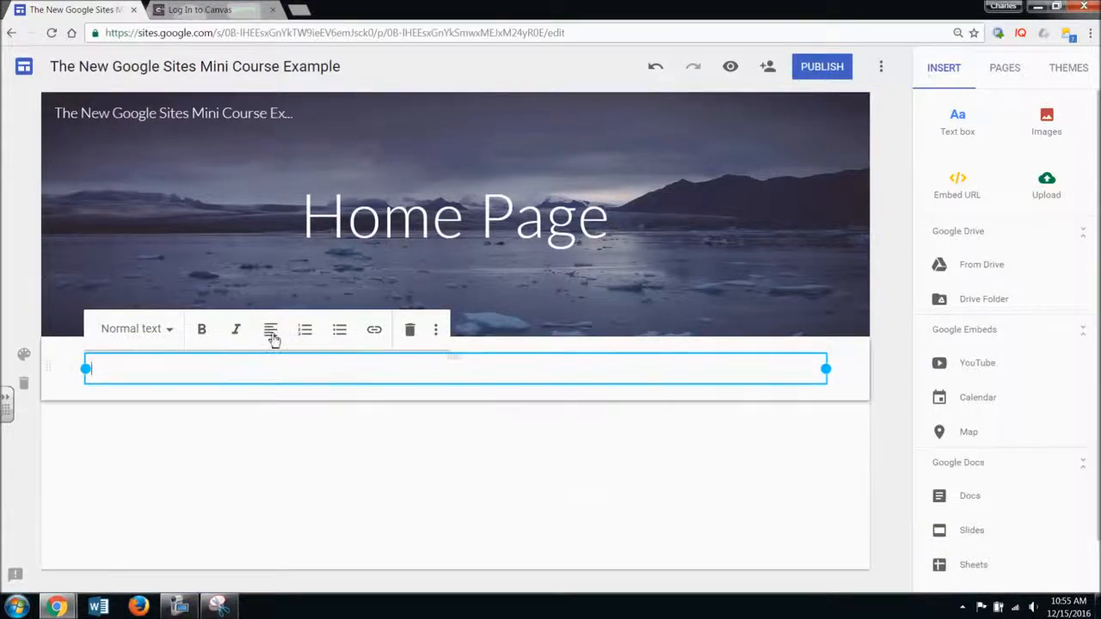
click(168, 331)
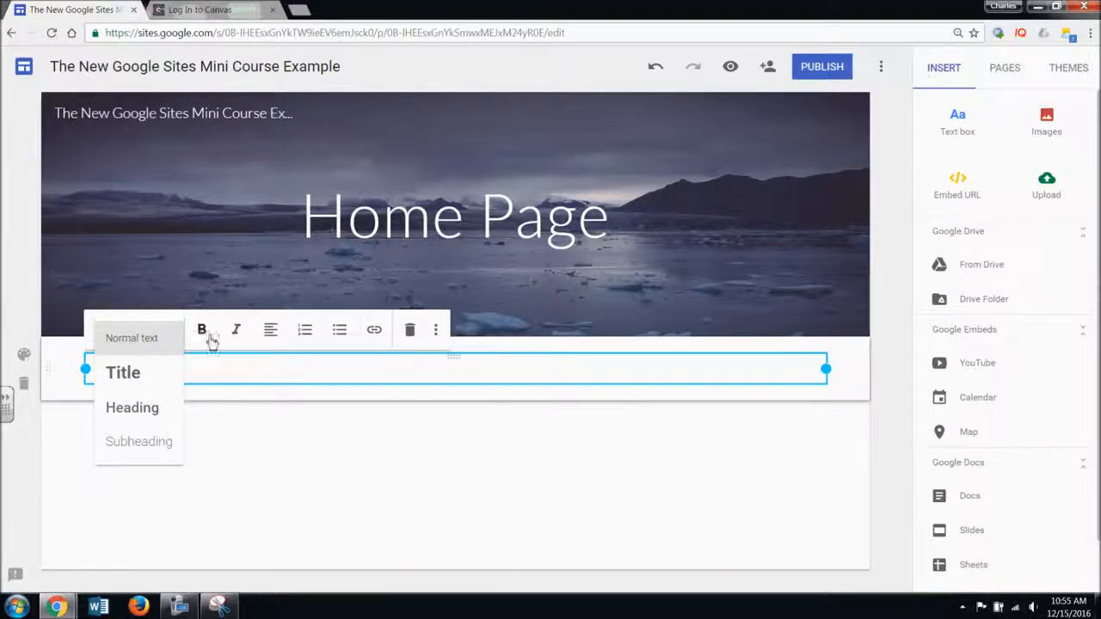
click(217, 367)
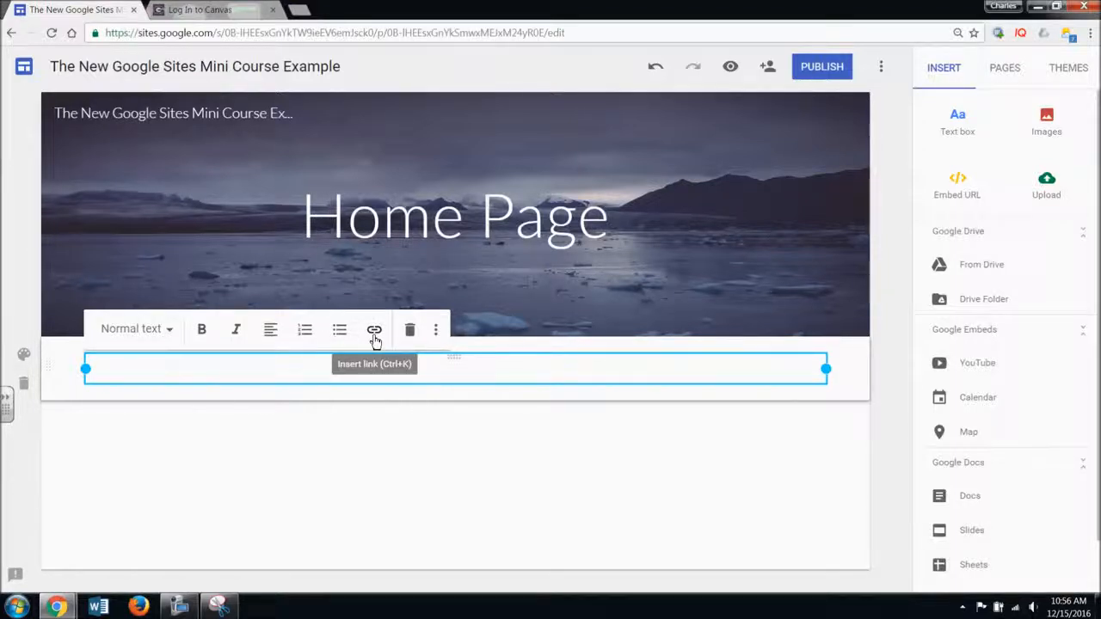
click(434, 334)
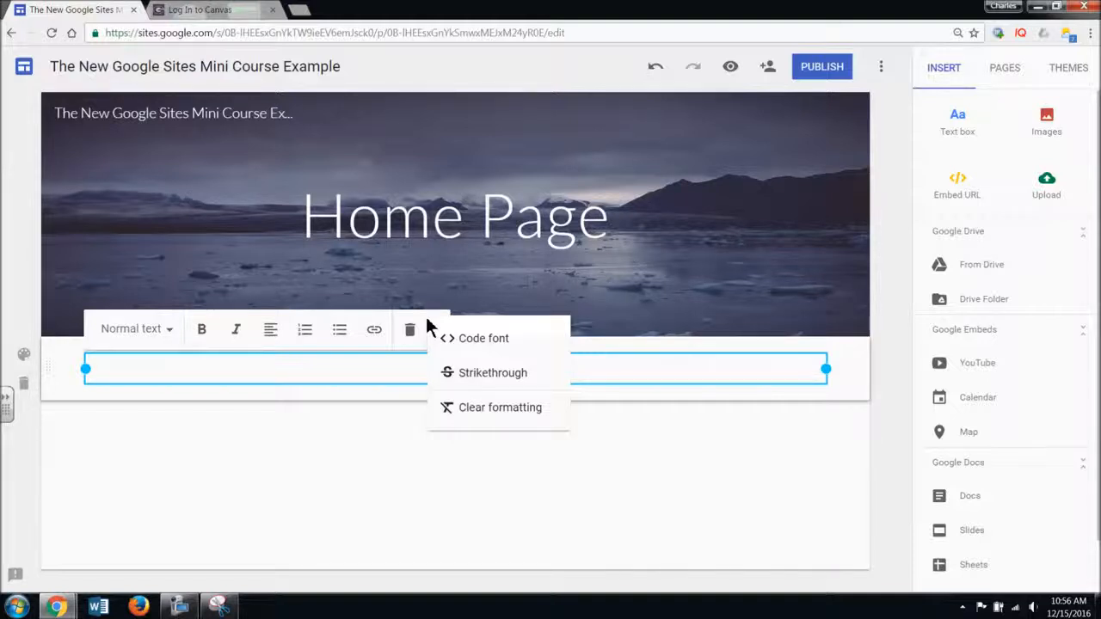
click(409, 329)
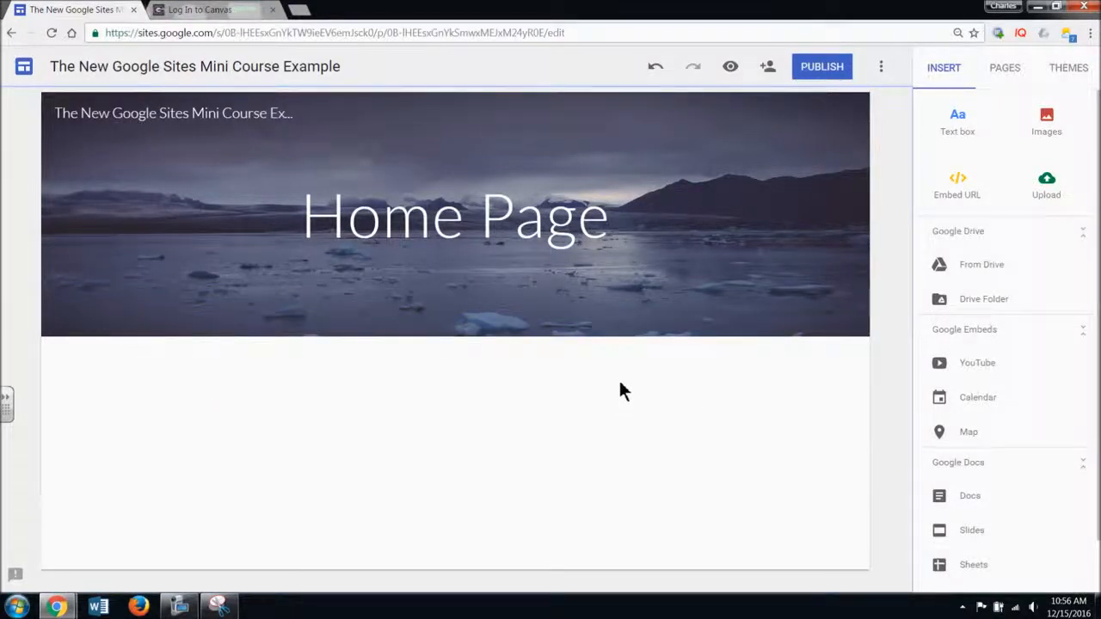
Insert an empty text box on the page directly below the header image.
double_click(593, 369)
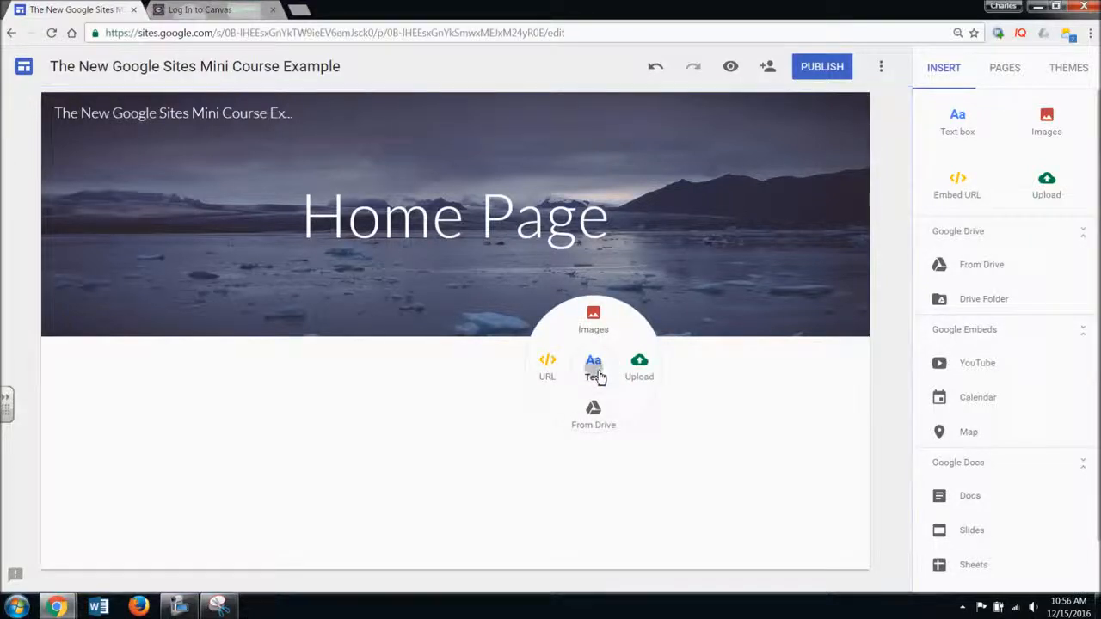
click(593, 371)
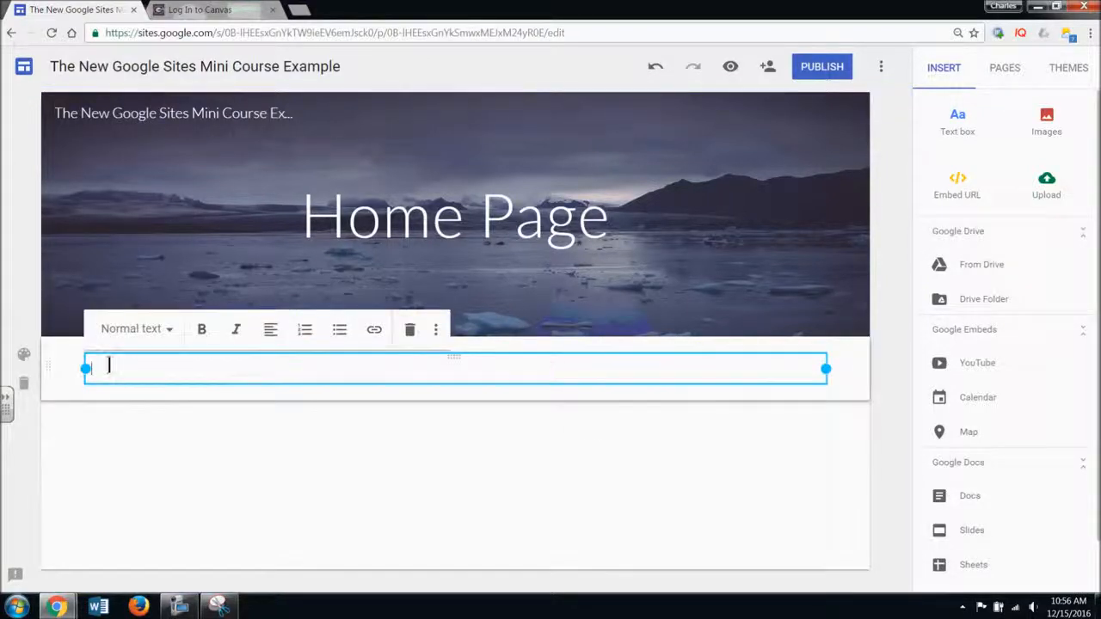
Try the Emphasis 1 and Emphasis 2 section styles on the new text box's section.
click(26, 357)
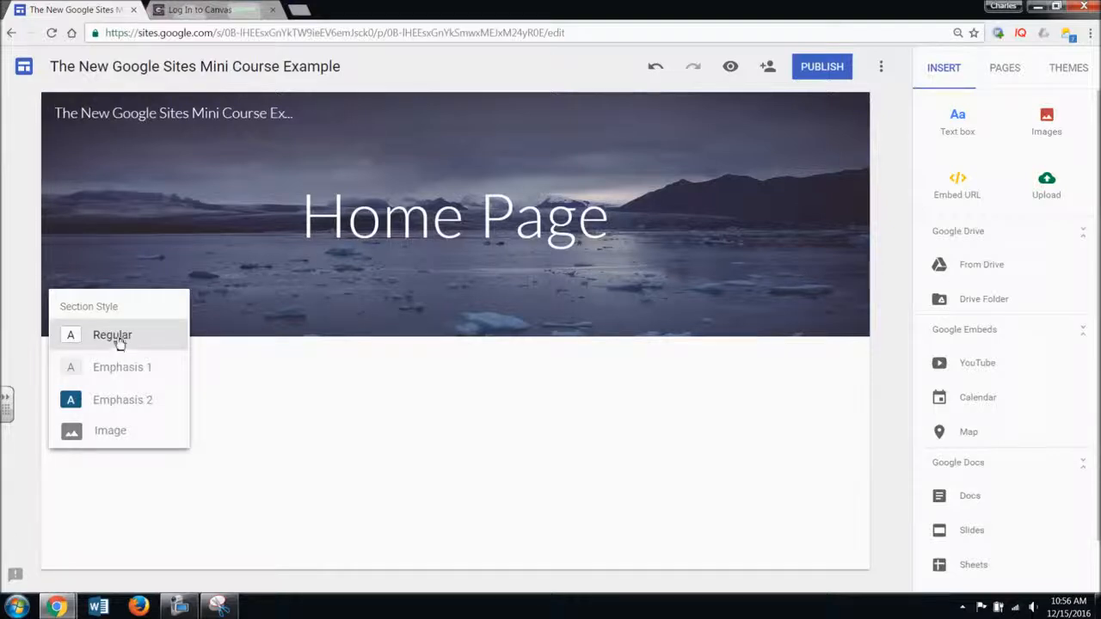
click(124, 370)
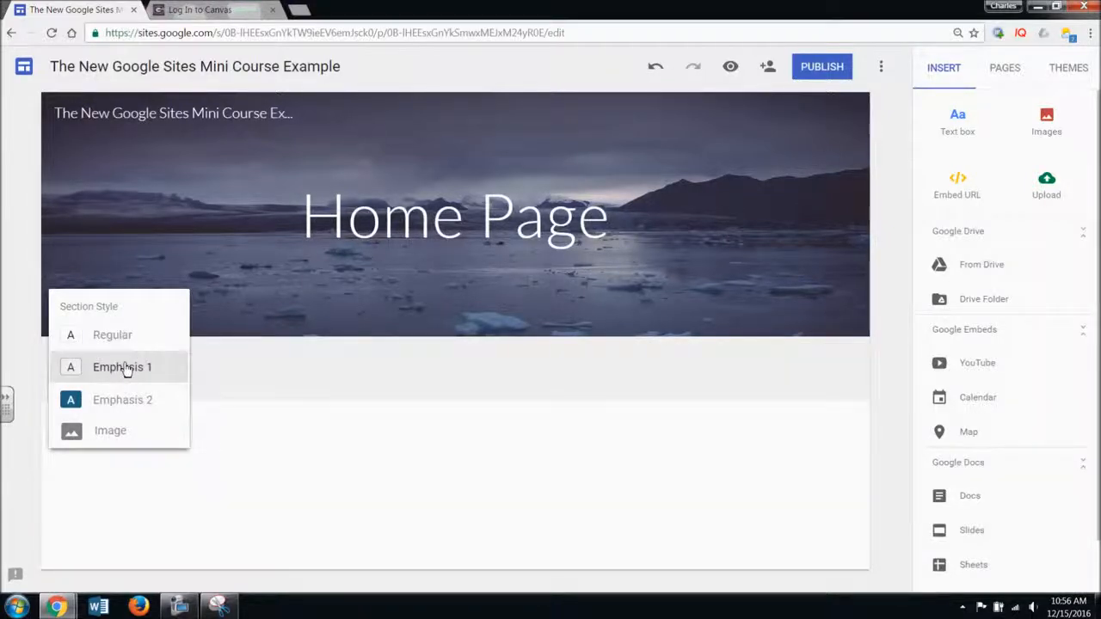
click(105, 402)
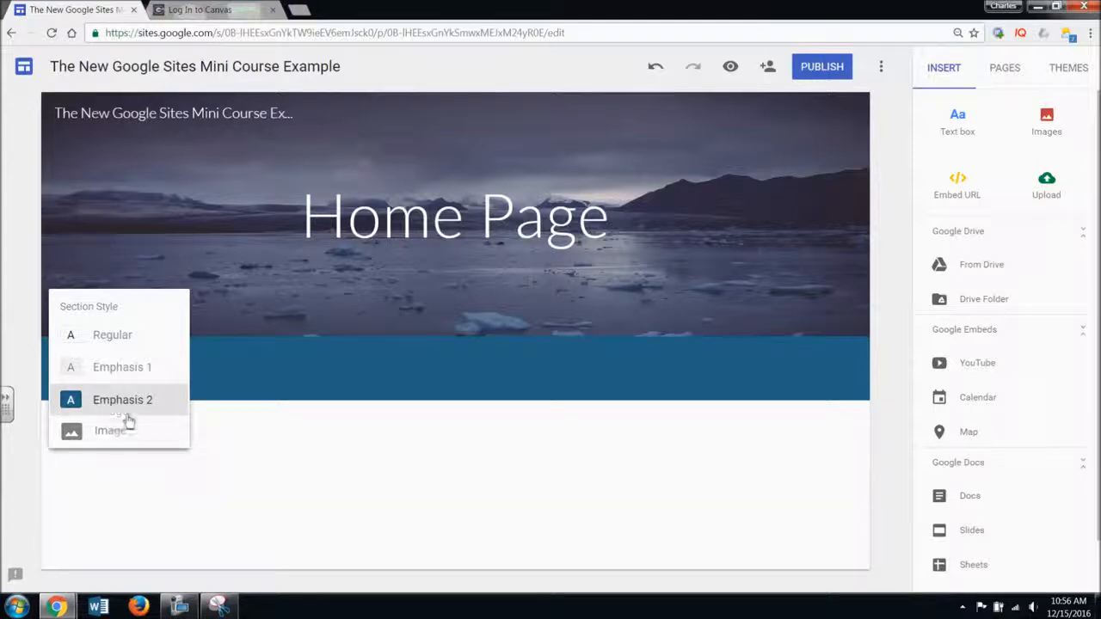
Look over the image sources for the section background without choosing one, and set the section style back to Regular.
click(121, 434)
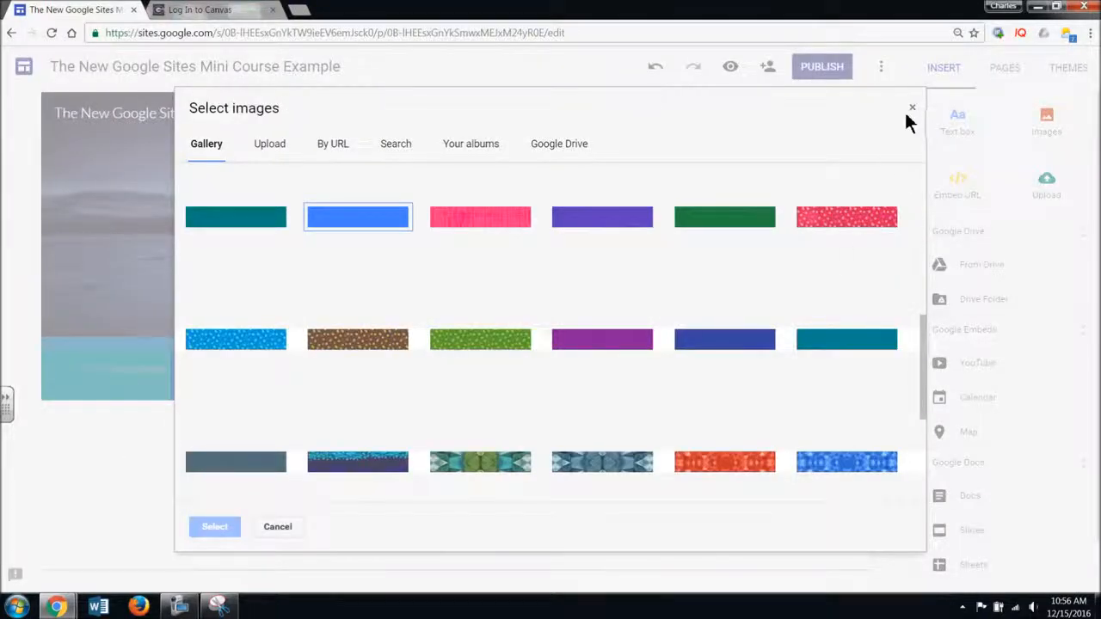
click(279, 150)
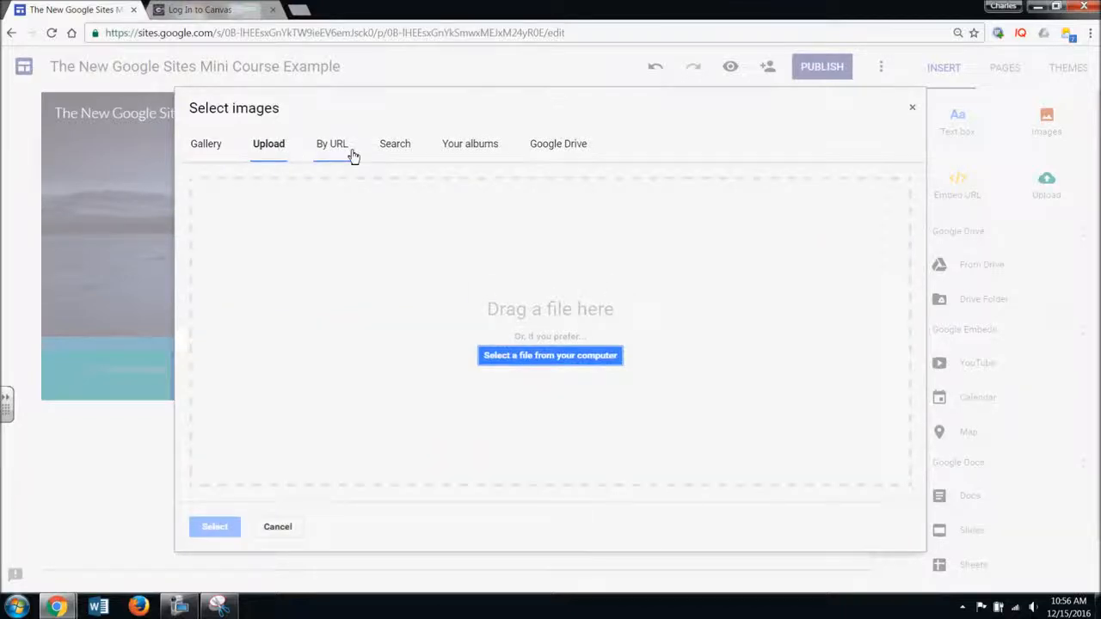
click(555, 148)
click(197, 145)
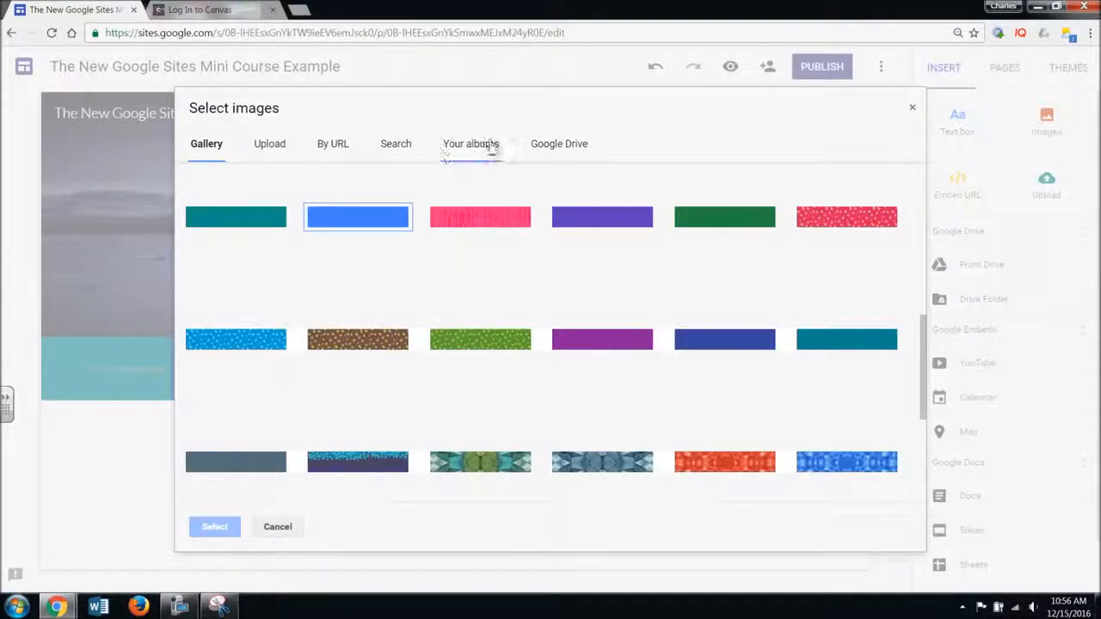
click(403, 142)
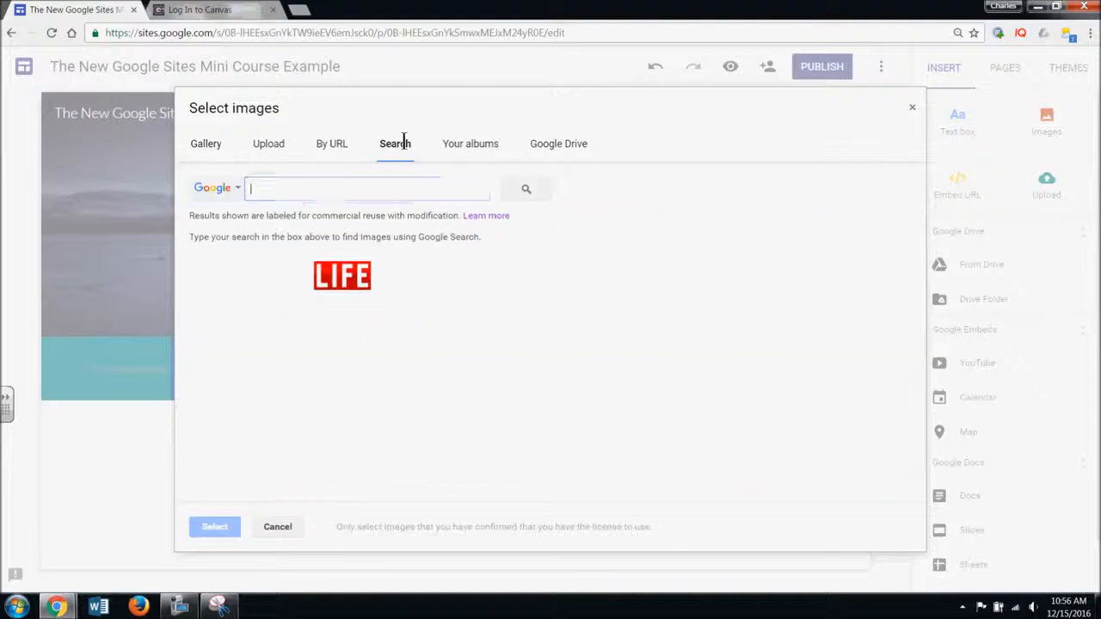
click(911, 109)
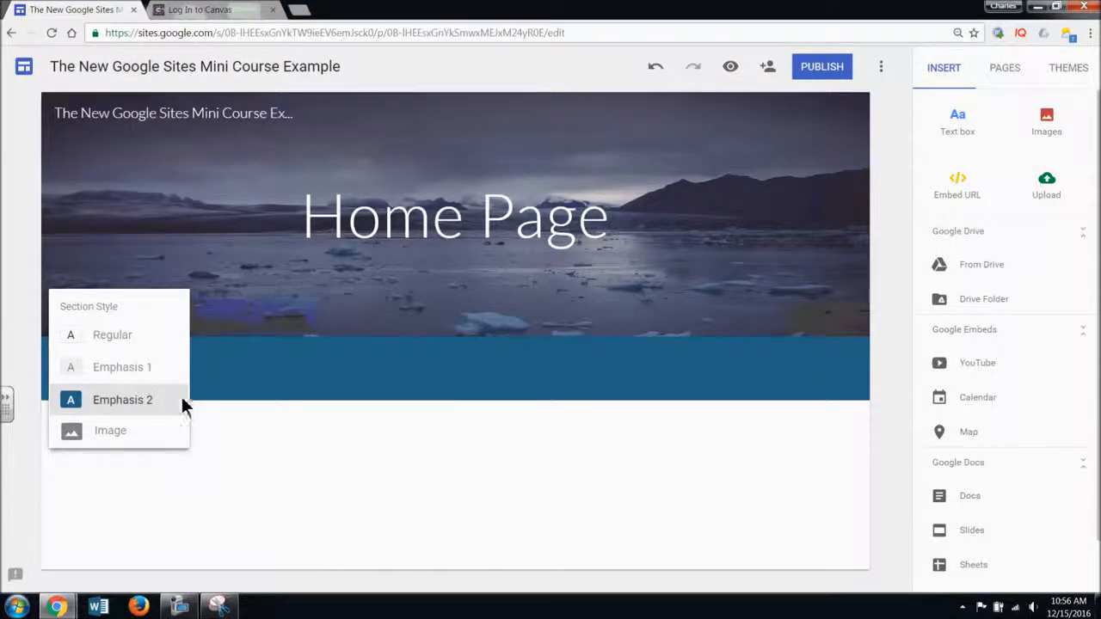
click(111, 337)
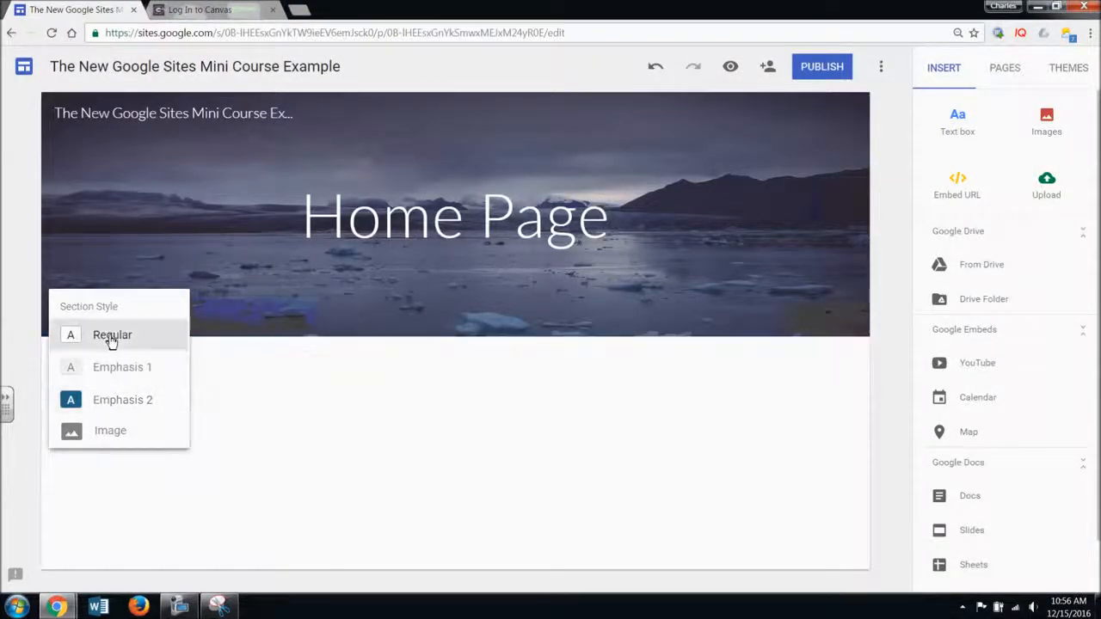
click(234, 382)
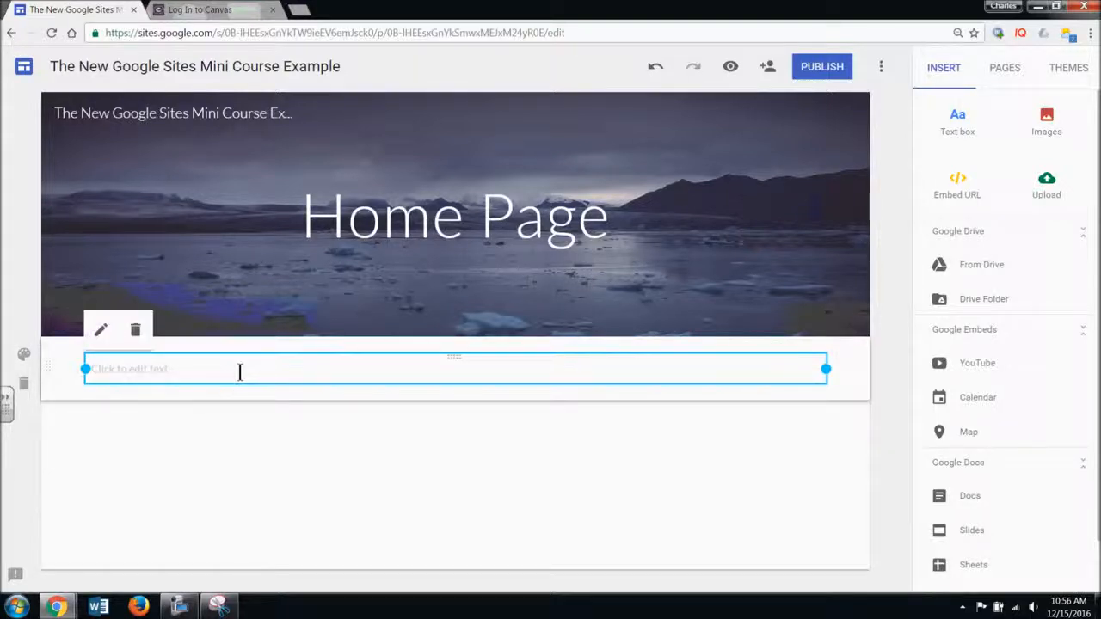
Write "Enter text to direct readers to the GCSC Canvas page." in the text box below the header.
click(241, 371)
click(89, 384)
click(104, 371)
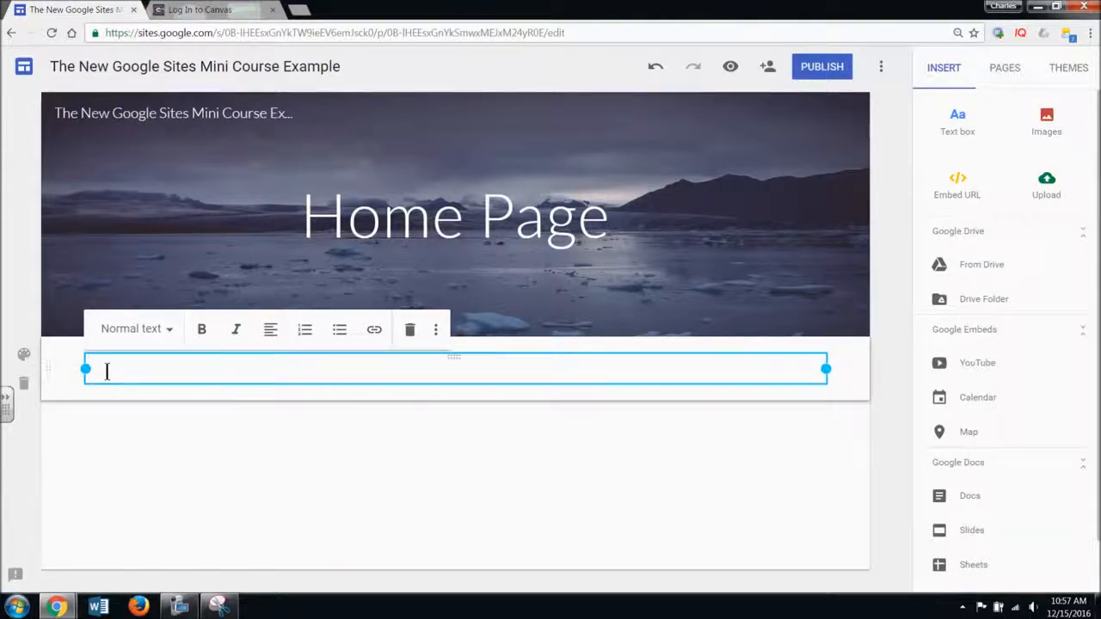
text(Th)
key(BackSpace)
key(BackSpace)
text(Entere te)
key(BackSpace)
key(BackSpace)
key(BackSpace)
key(BackSpace)
text(text to direct )
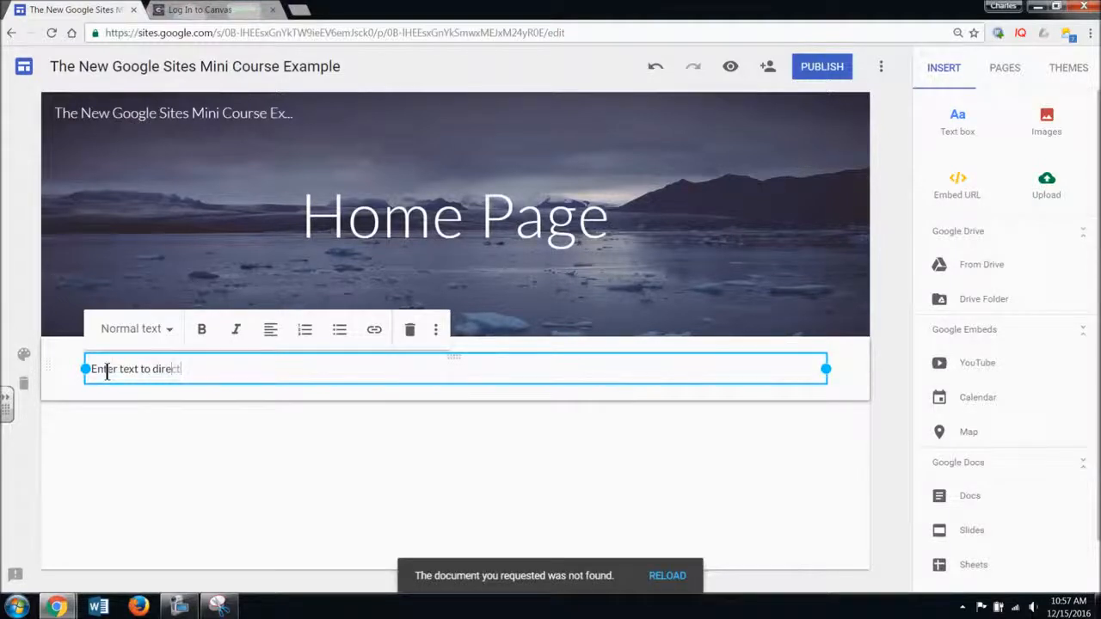
text(readers to the GCSC)
text(Can)
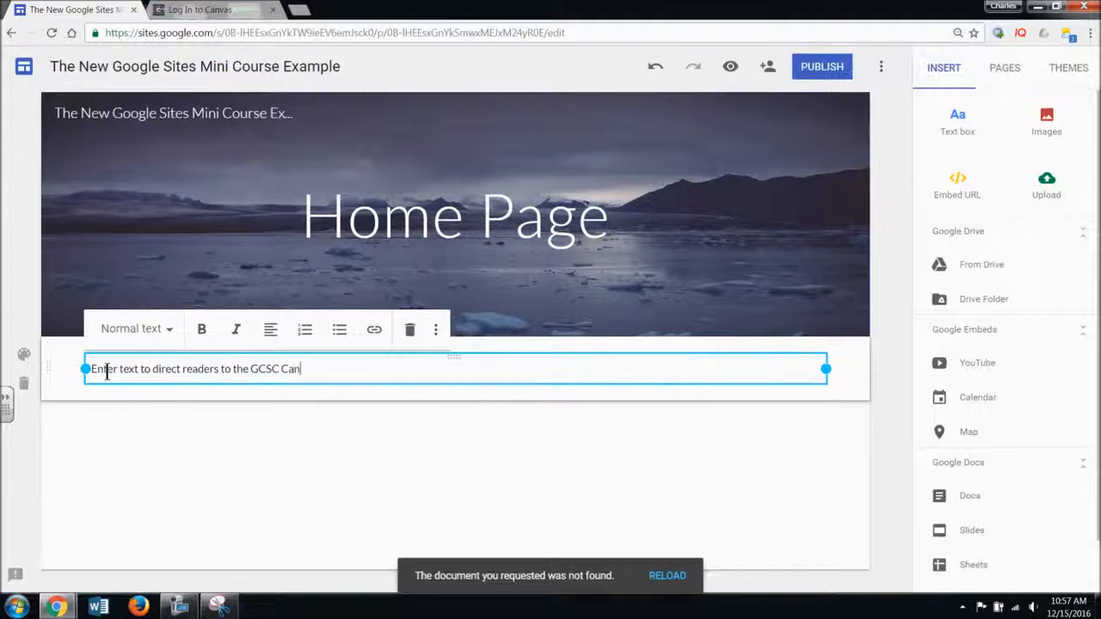
text(vas Page)
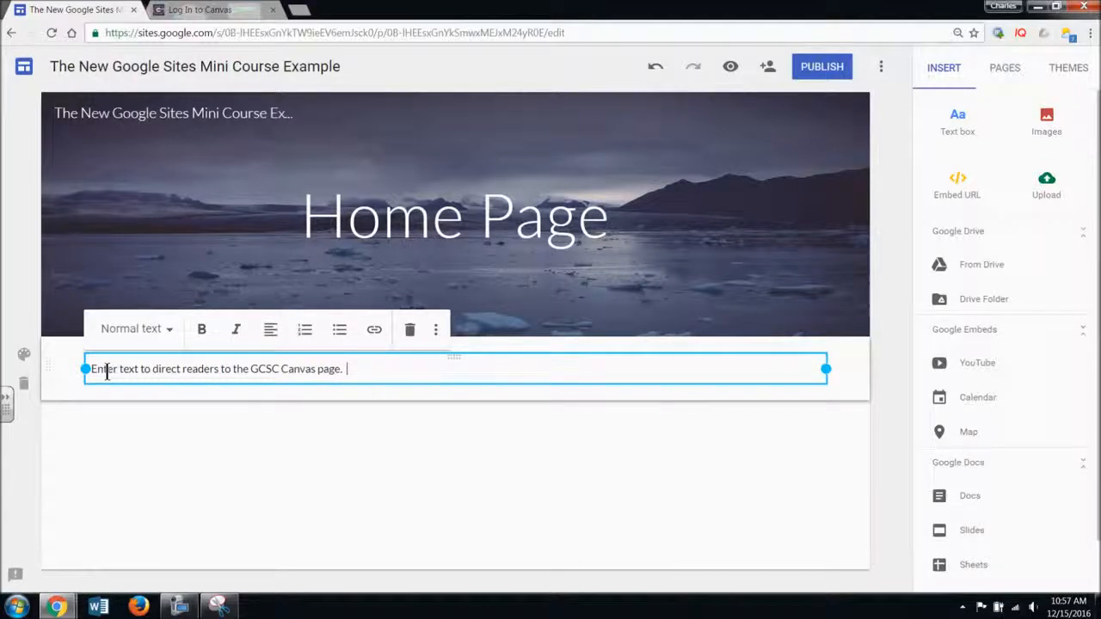
click(412, 470)
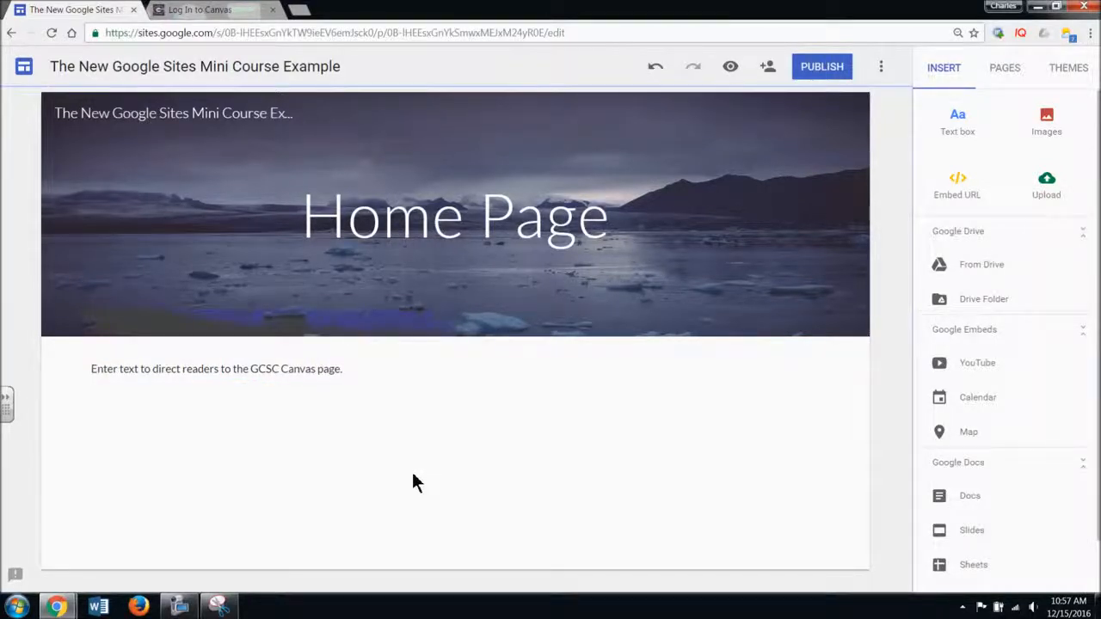
click(340, 371)
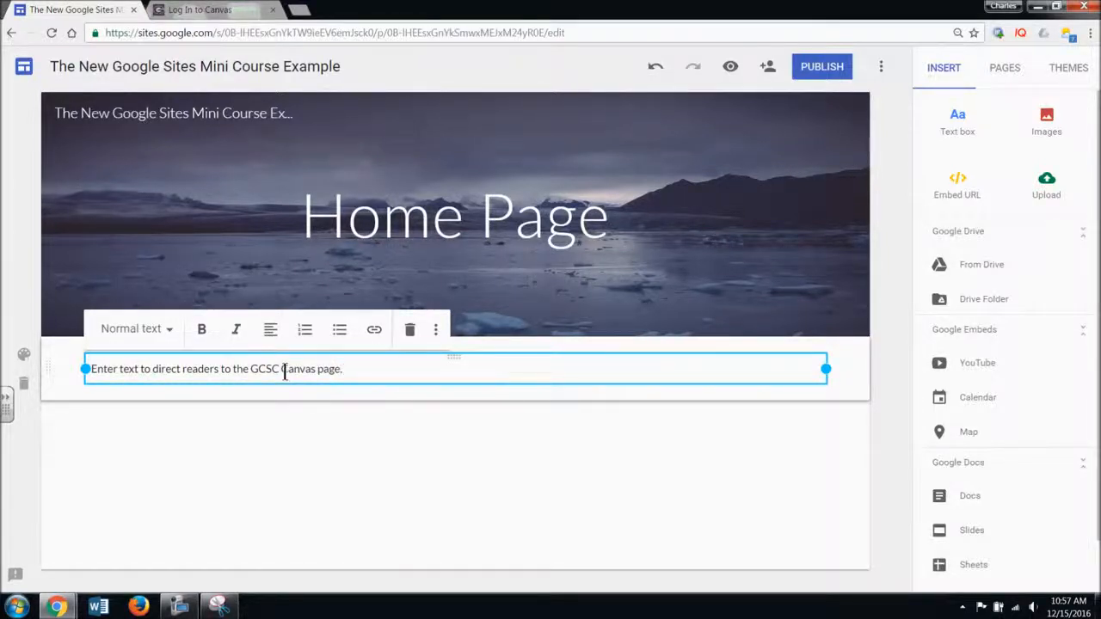
drag(251, 369, 355, 368)
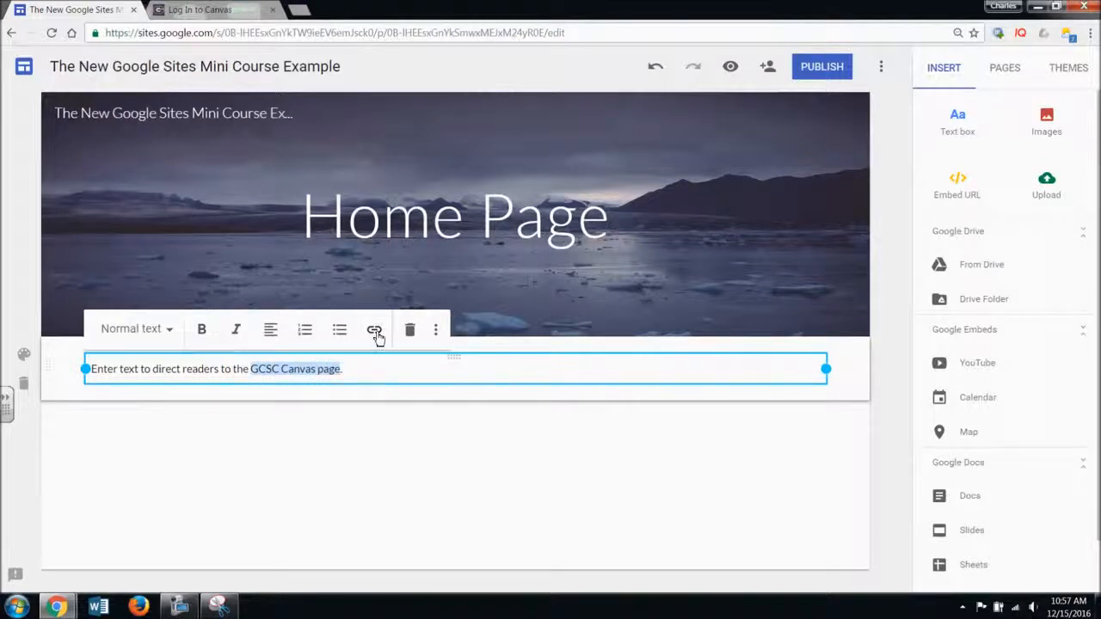
click(374, 332)
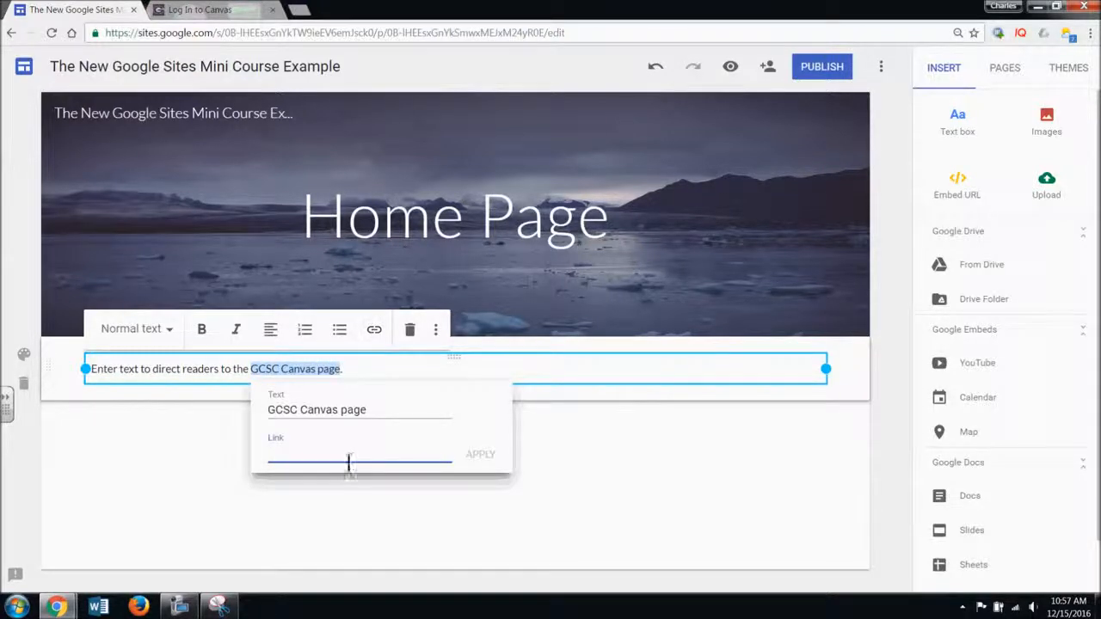
click(239, 8)
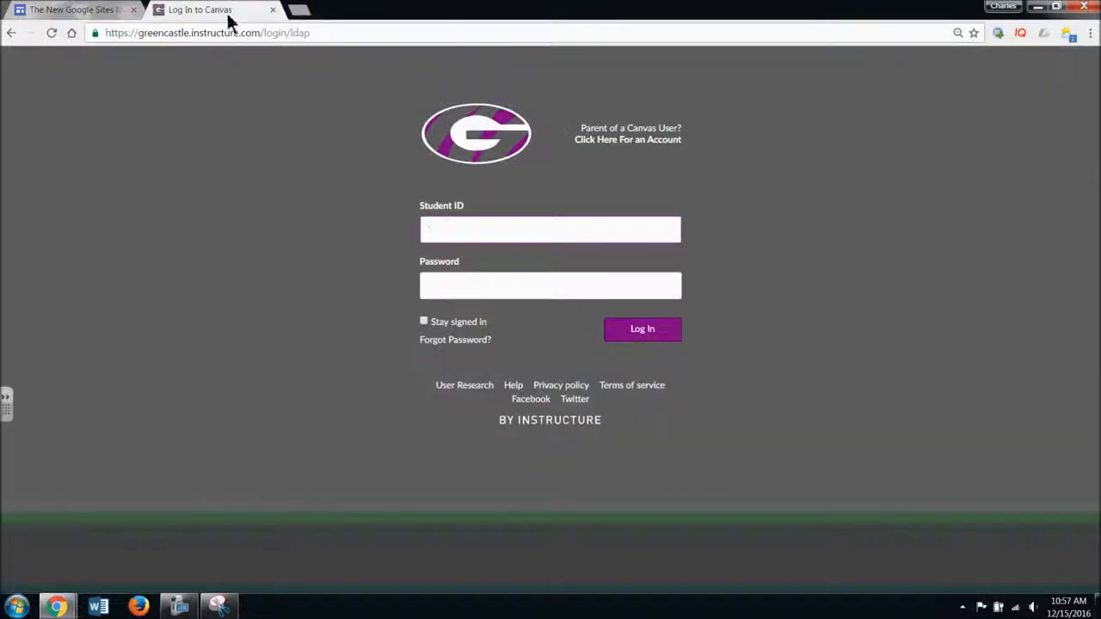
click(163, 41)
right_click(165, 43)
click(182, 87)
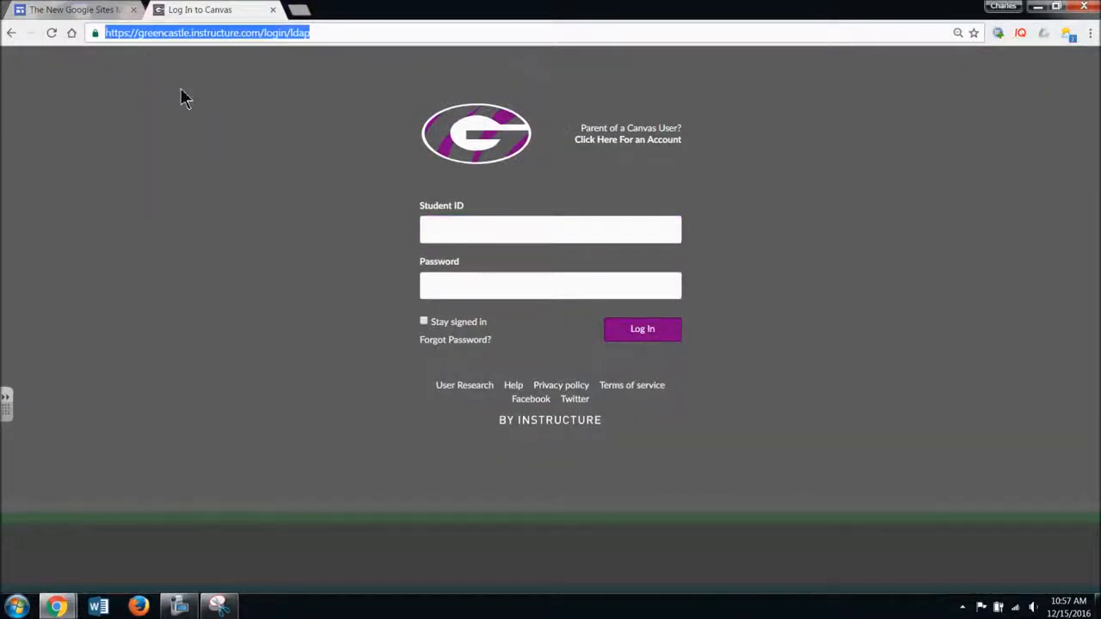
click(86, 9)
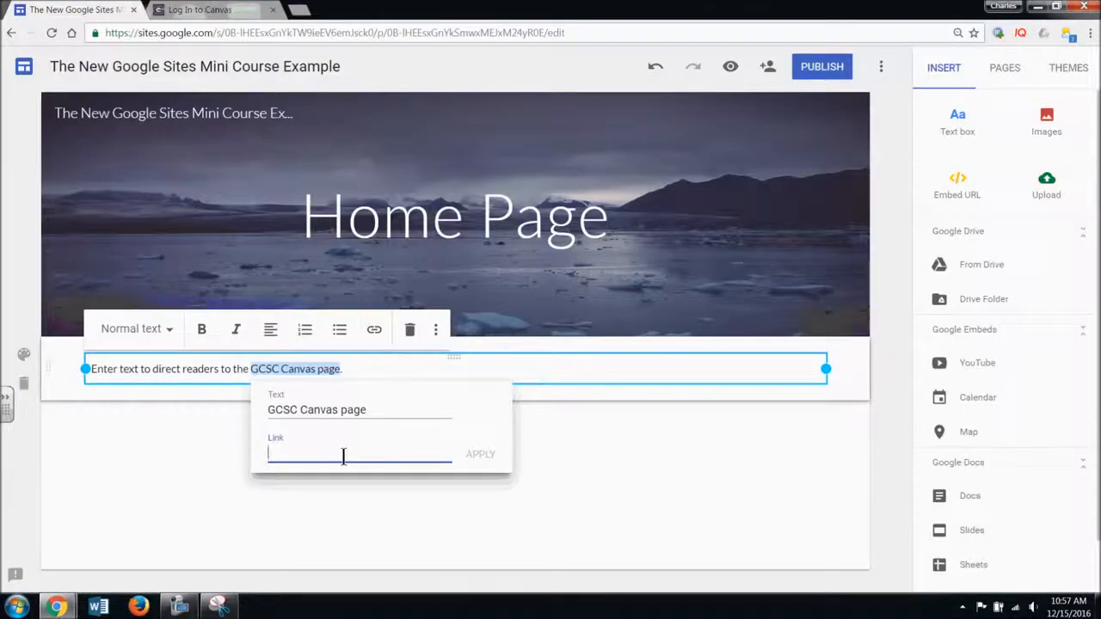
key(ctrl+v)
click(479, 454)
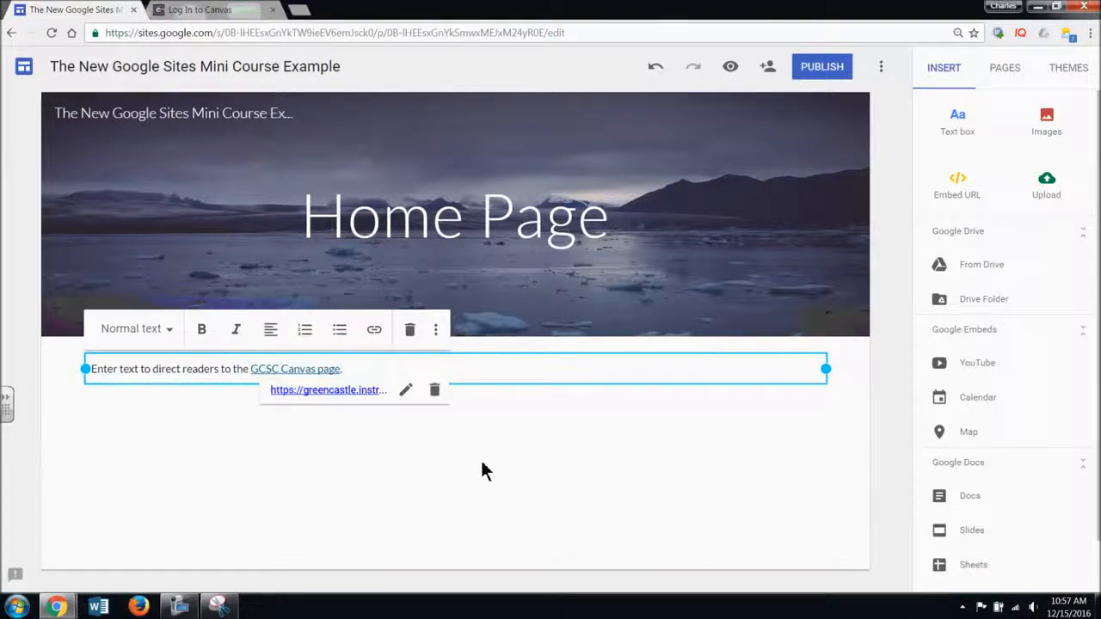
click(482, 466)
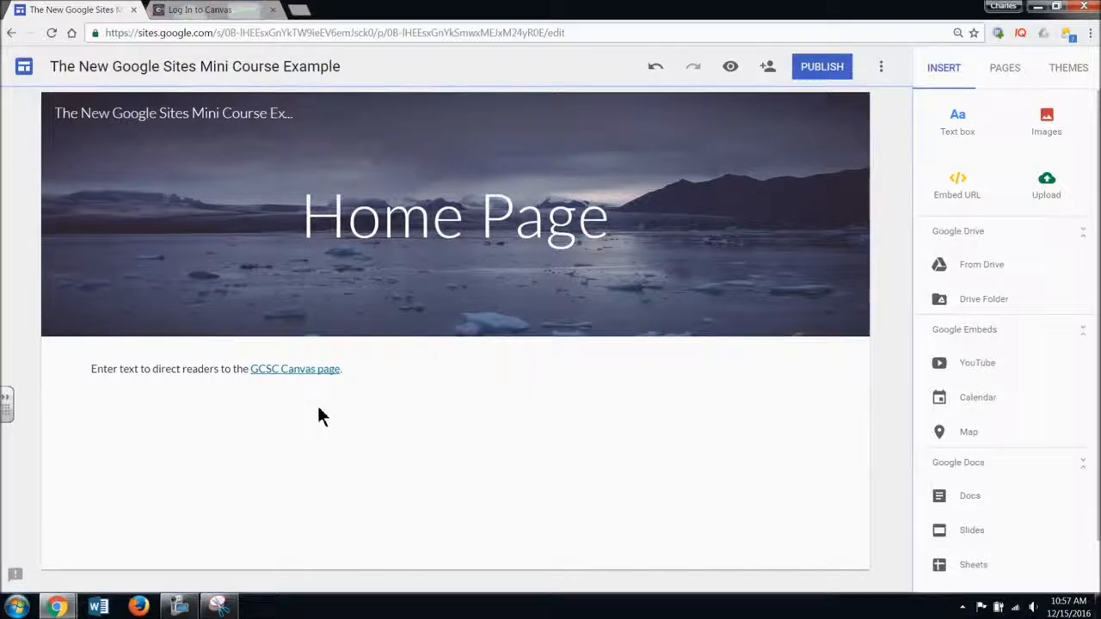
Format the sentence with the Canvas link as a numbered list item.
click(223, 376)
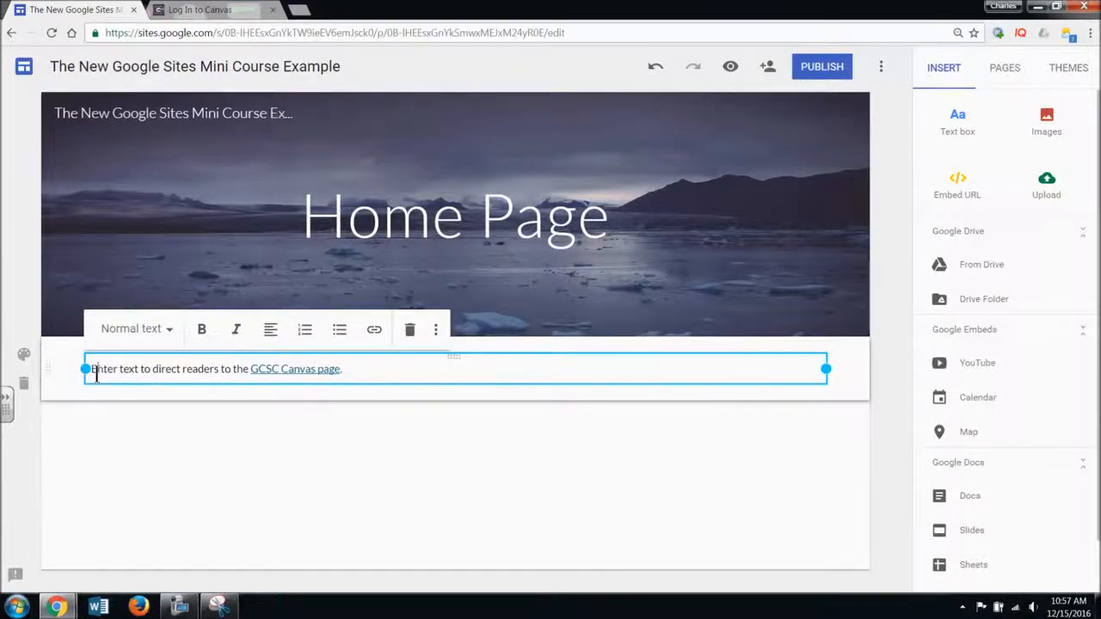
click(310, 333)
click(529, 447)
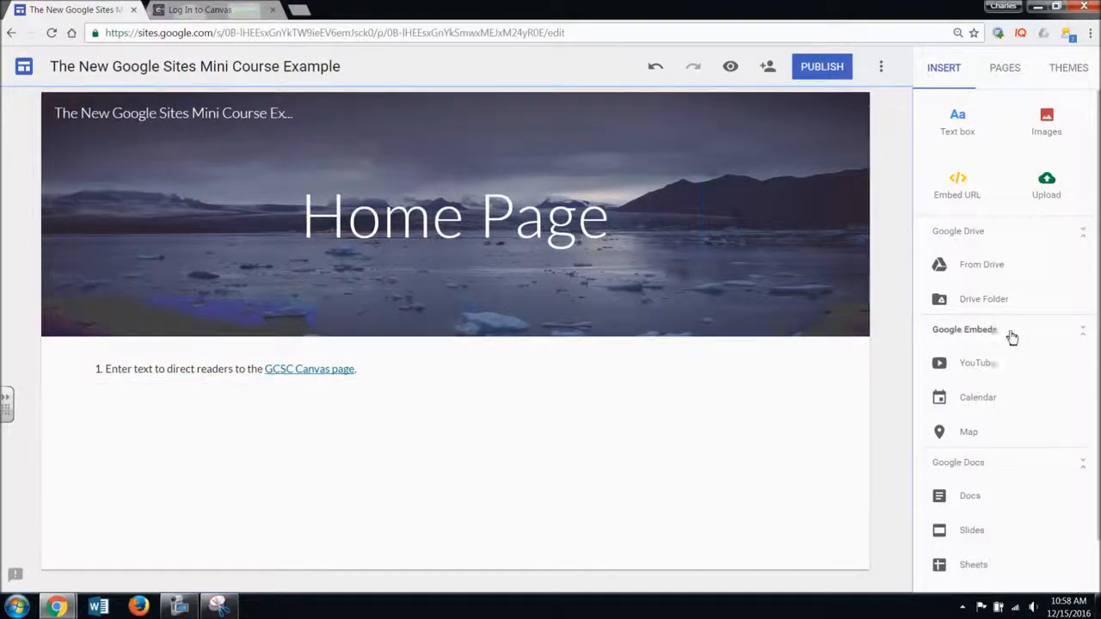
Add a text box, place its section directly under the header above the Canvas sentence, and give that section the Emphasis 2 style.
click(957, 125)
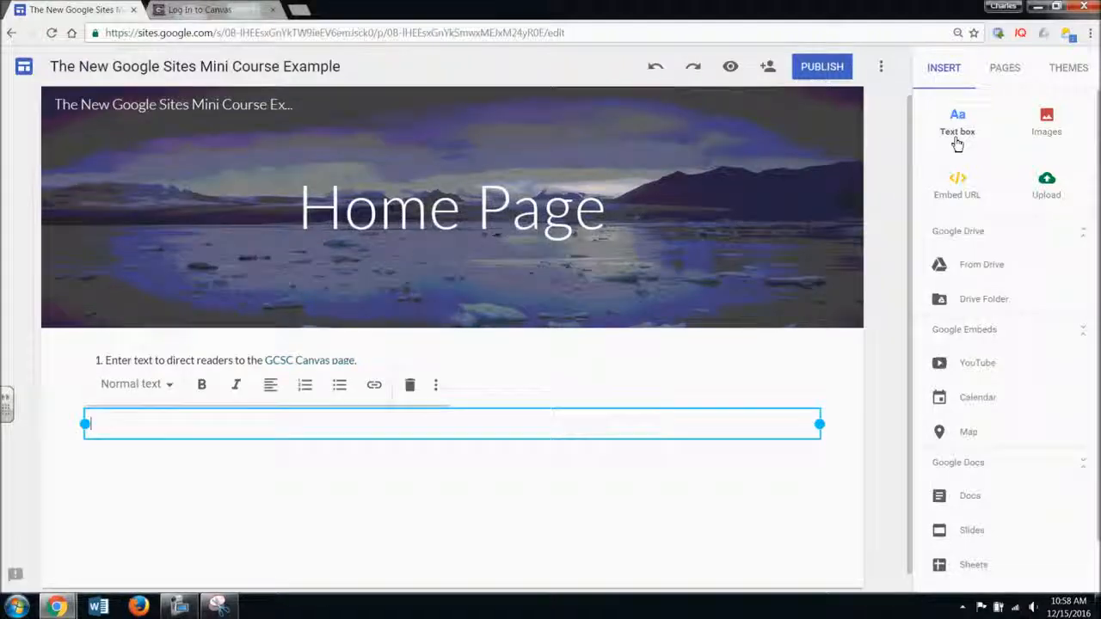
drag(54, 407, 77, 365)
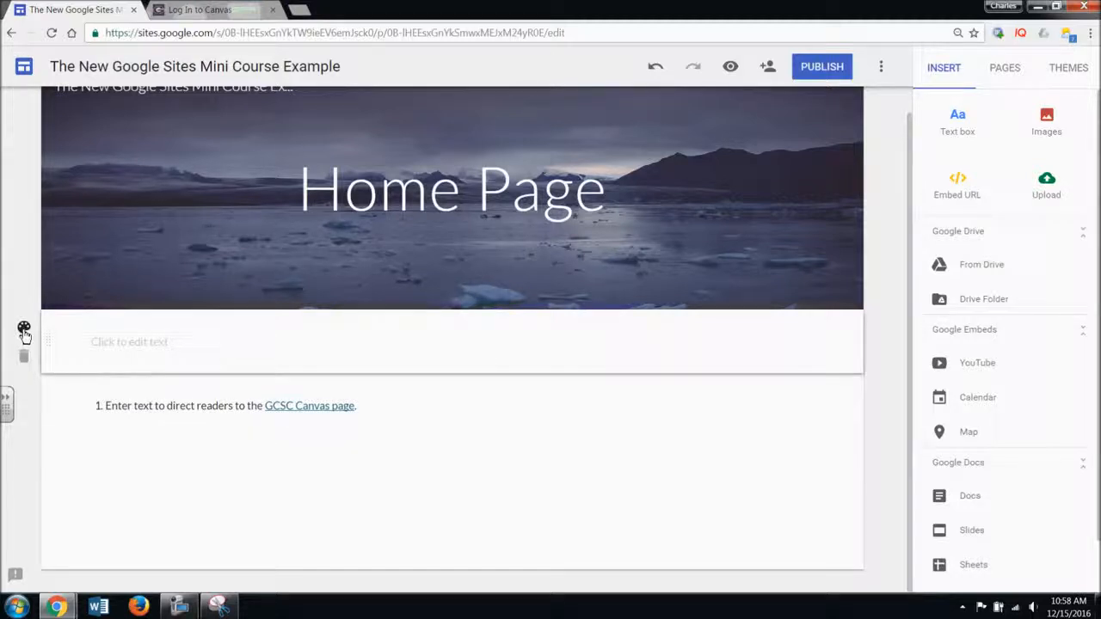
click(24, 329)
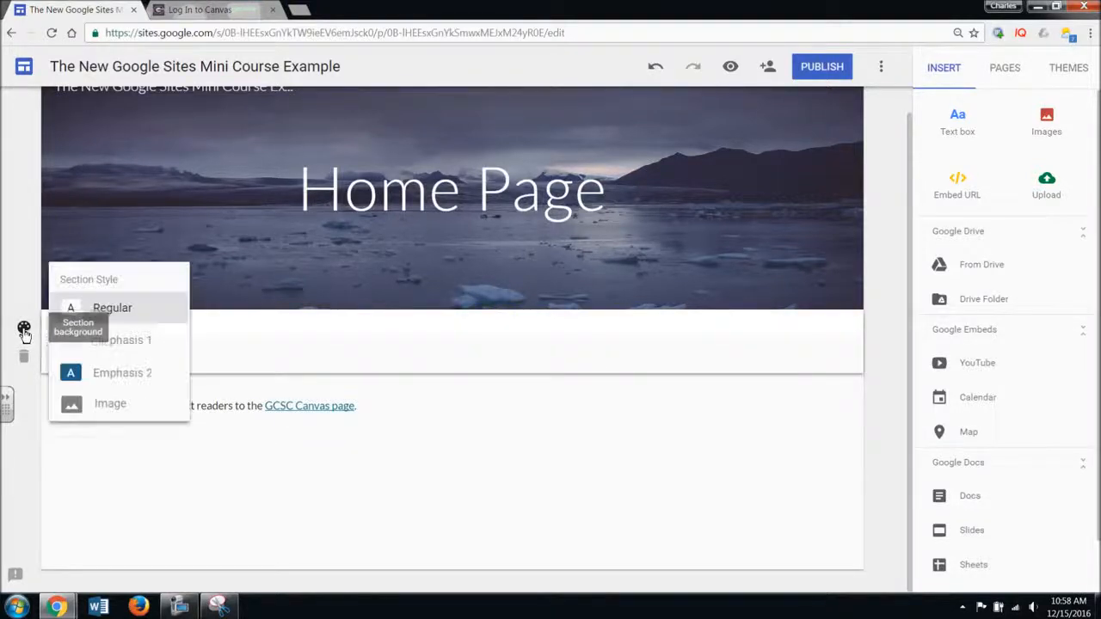
click(126, 379)
click(335, 490)
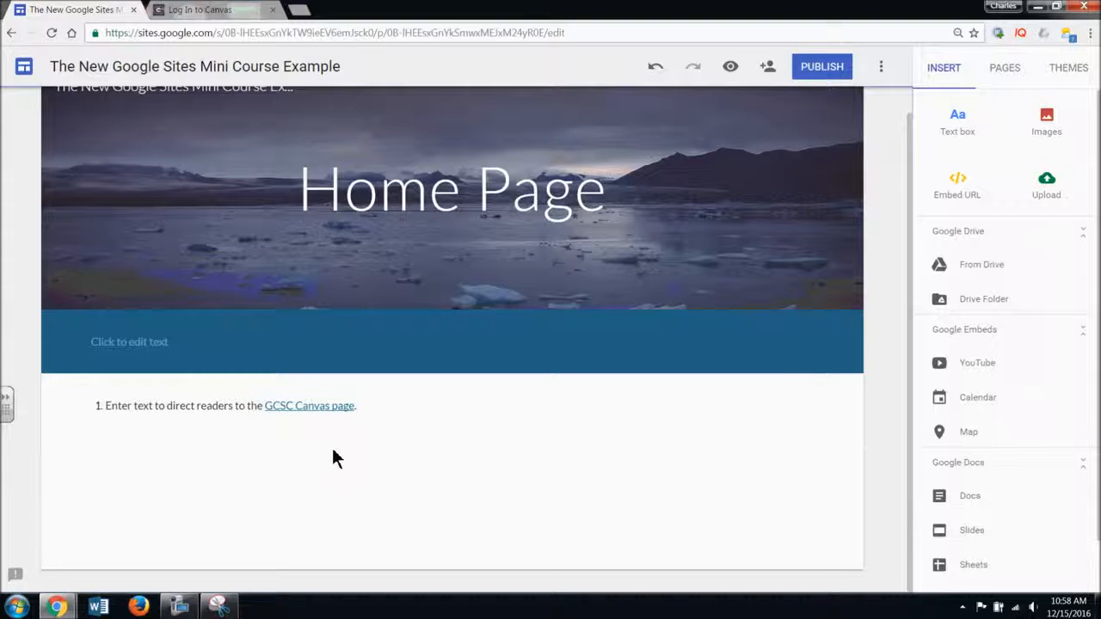
Try the Emphasis 1 style on the section with the Canvas sentence, and set it back to Regular.
click(24, 391)
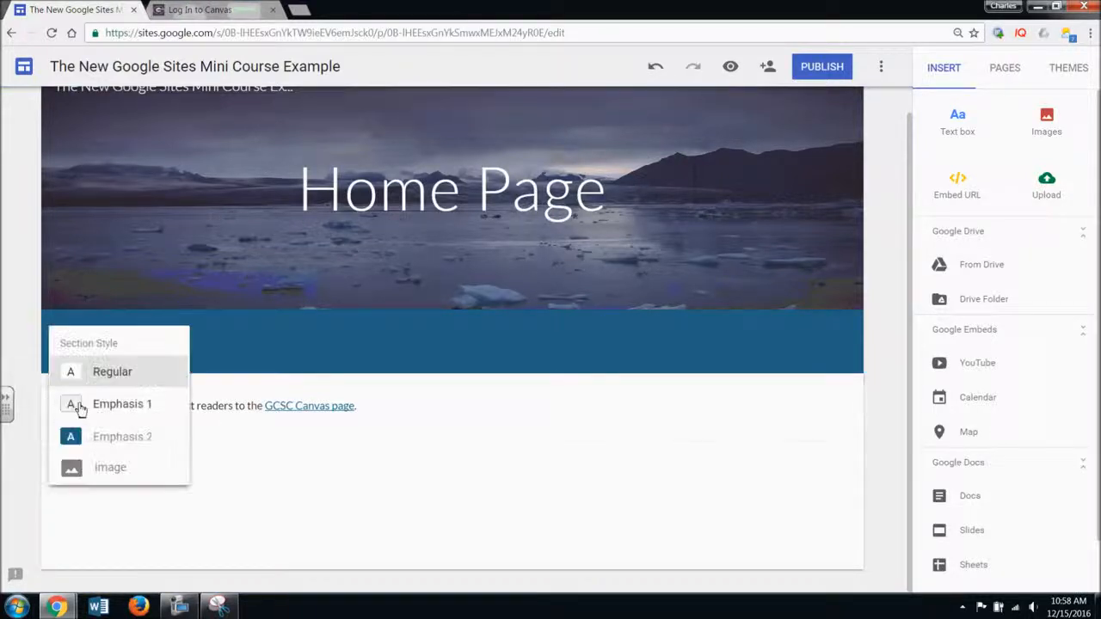
click(94, 404)
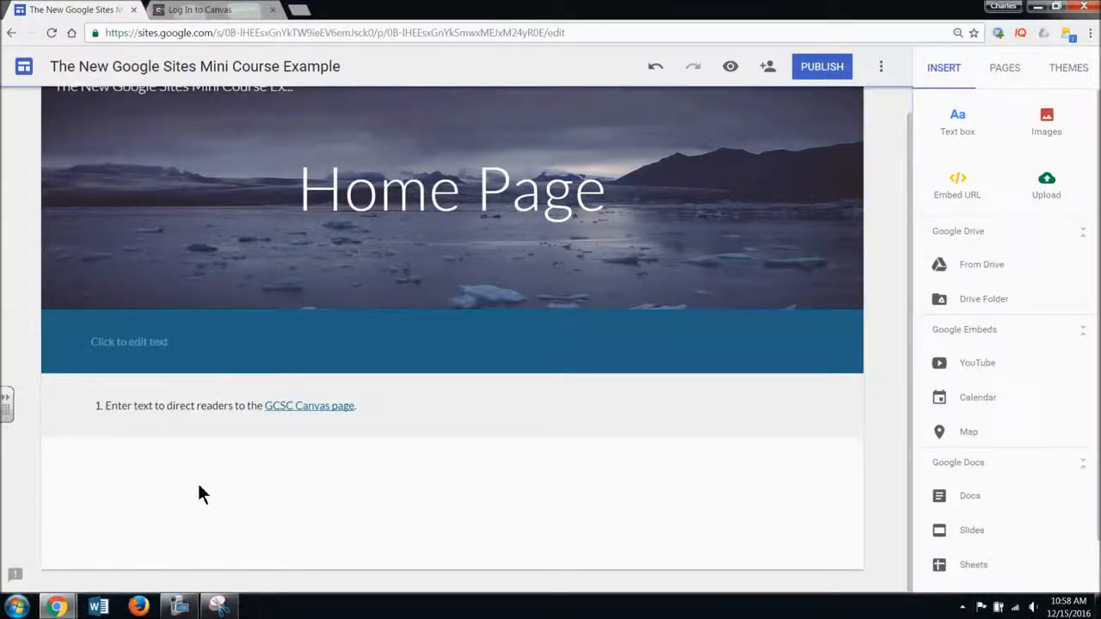
click(24, 392)
click(97, 375)
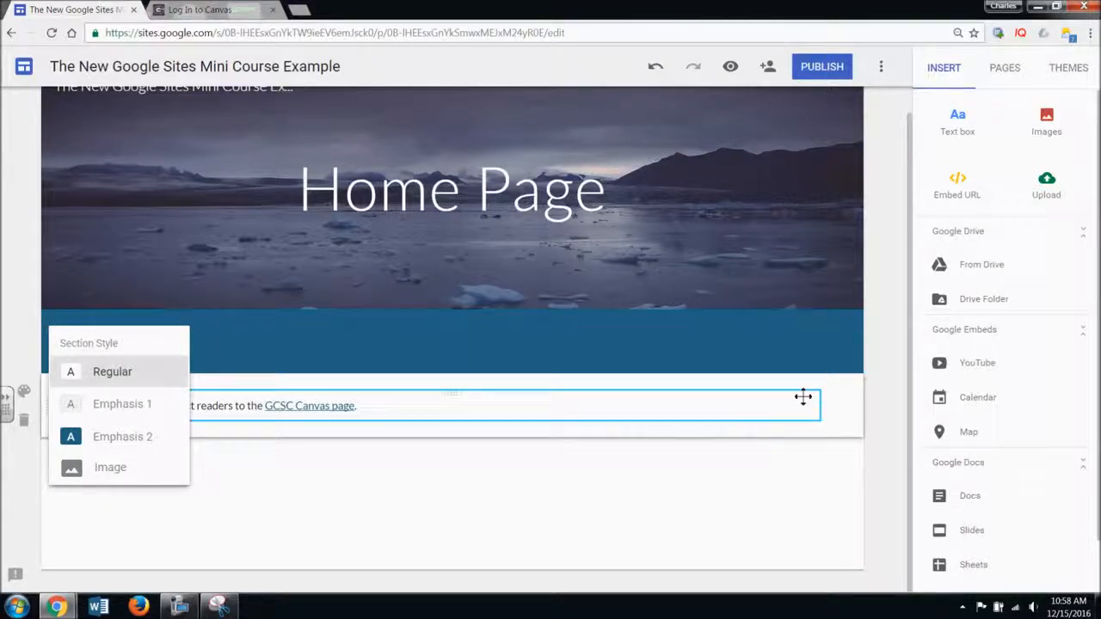
click(871, 383)
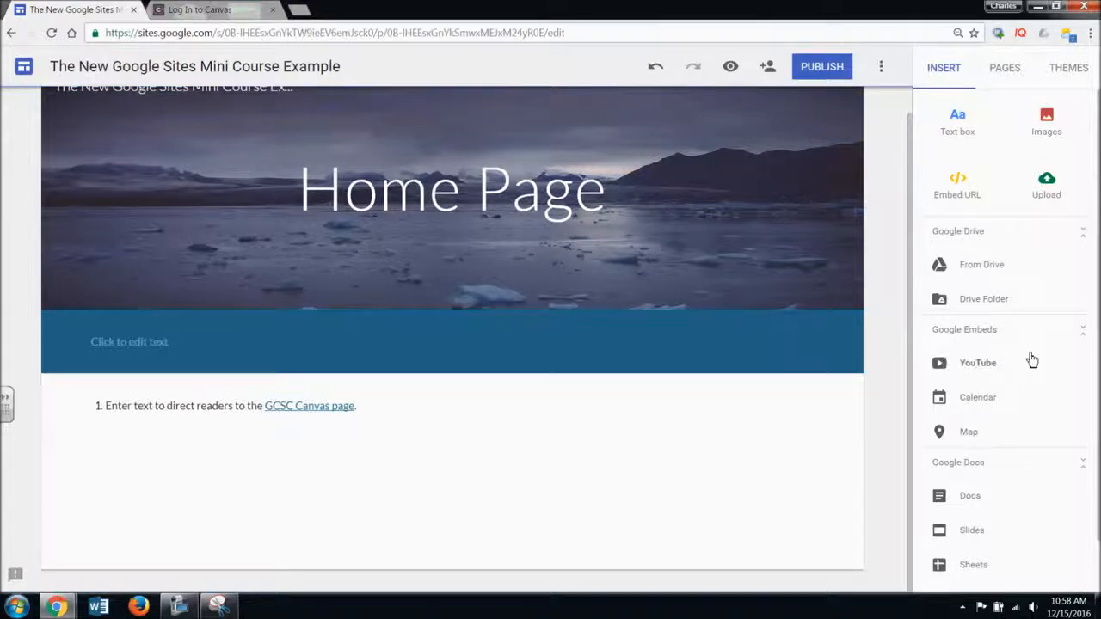
Search Google images for "Artic" and insert the picture of the curled-up fox in the snow.
click(1047, 125)
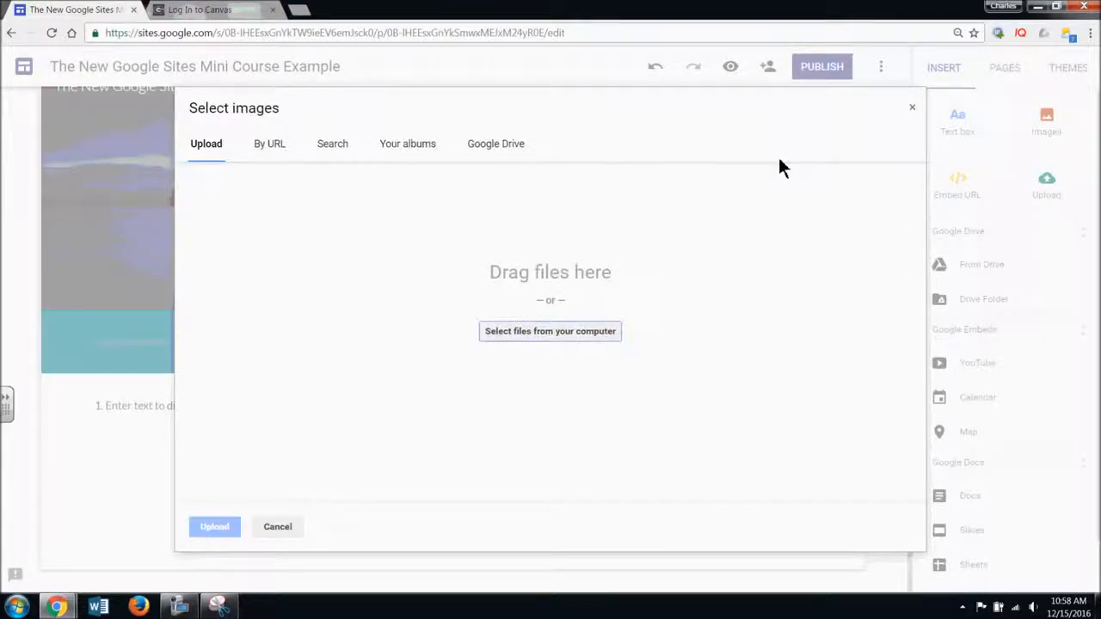
click(344, 148)
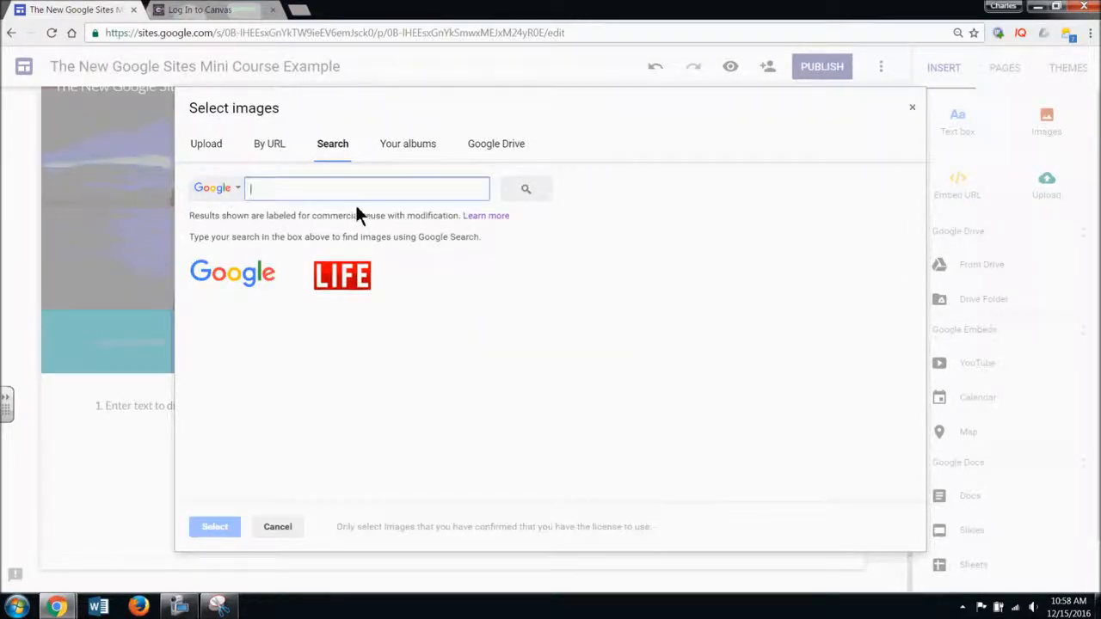
text(Ah)
text(rtic)
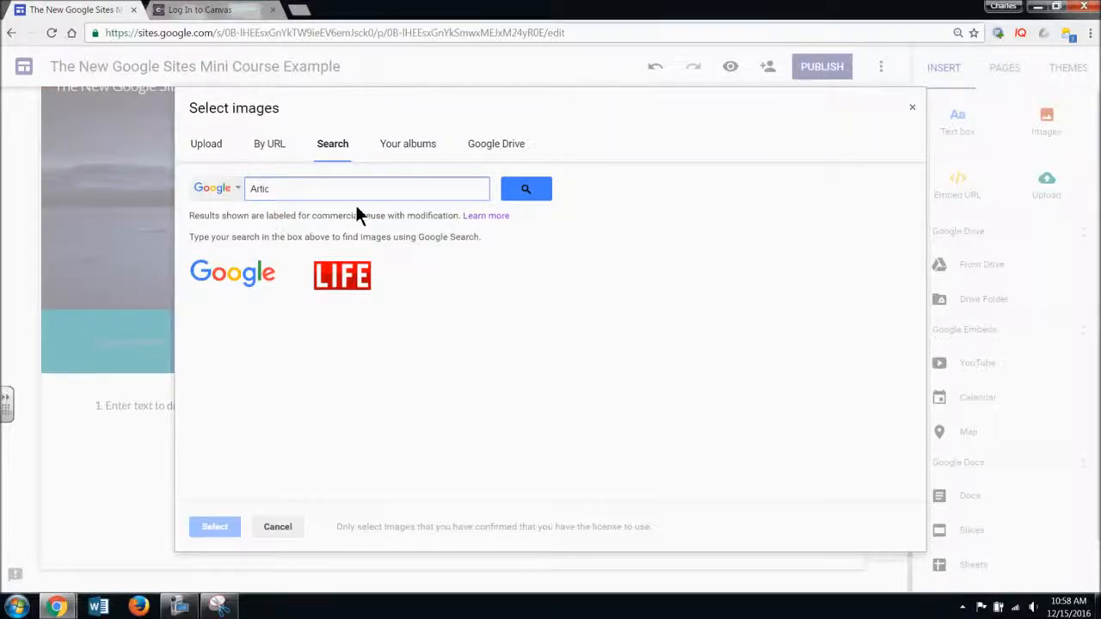
key(Return)
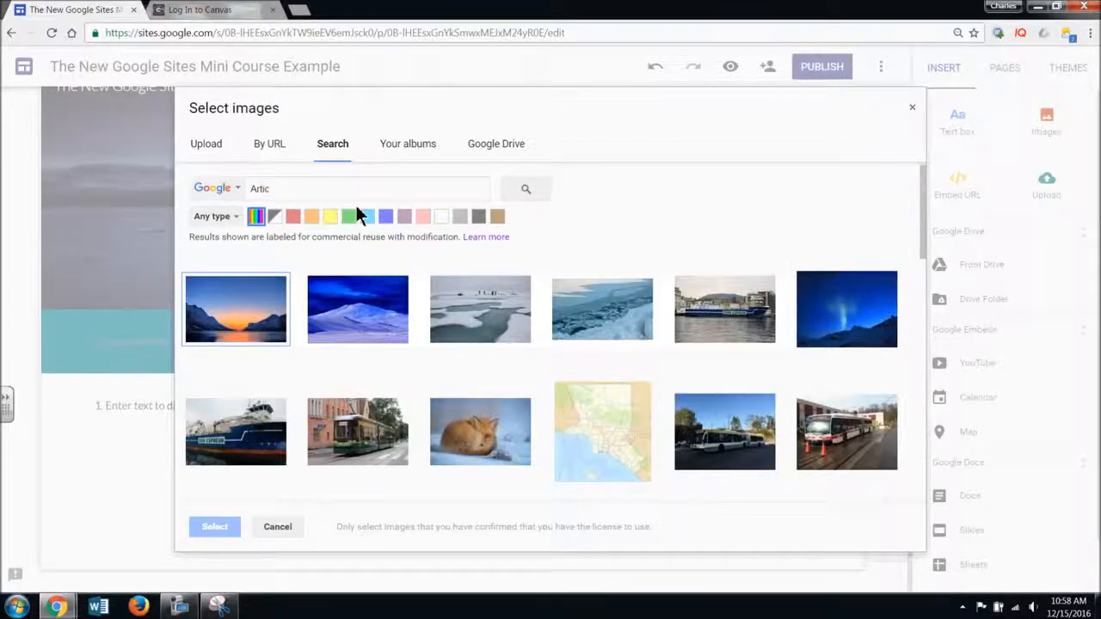
click(486, 434)
click(218, 526)
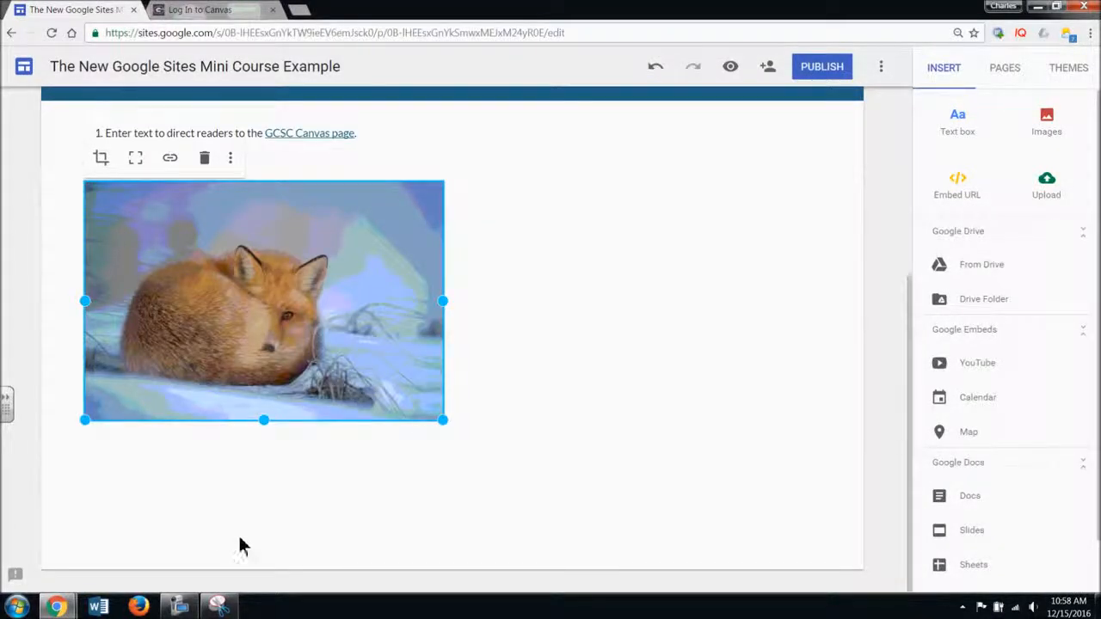
Look over the crop and zoom controls of the fox image without changing its crop.
scroll(242, 538, up, 1)
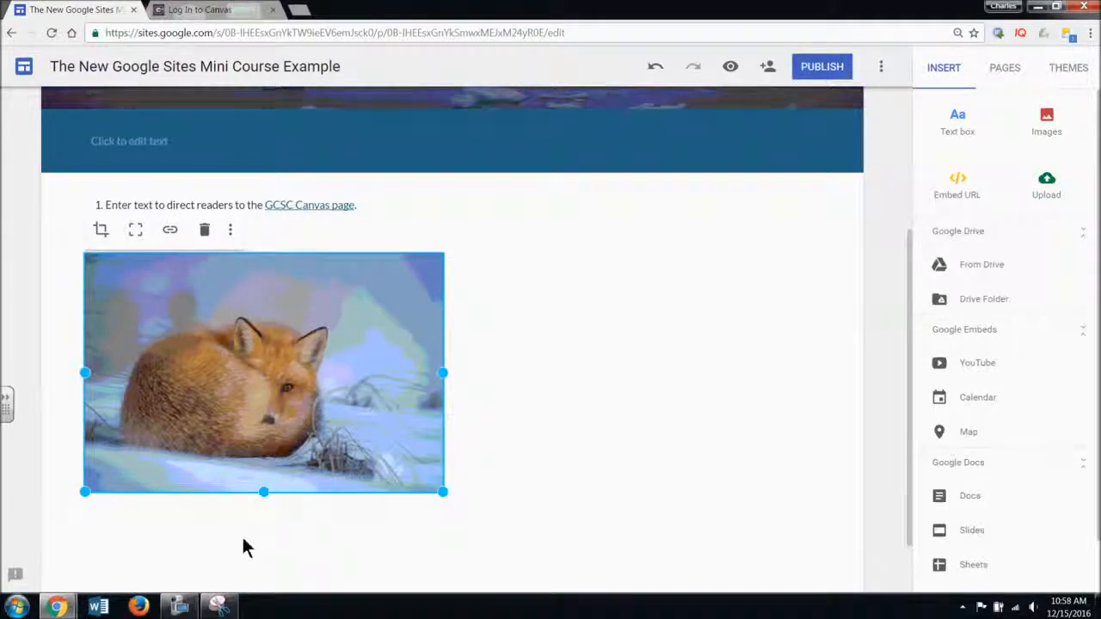
scroll(244, 548, up, 1)
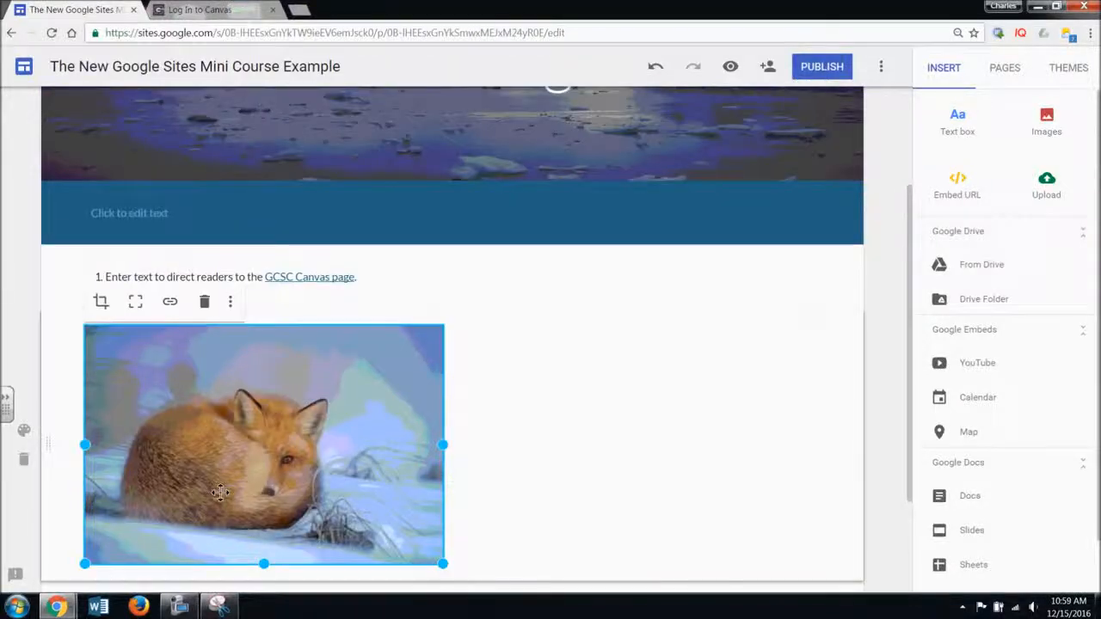
click(101, 303)
mouse_move(96, 302)
mouse_down()
mouse_move(162, 302)
mouse_move(95, 302)
mouse_up()
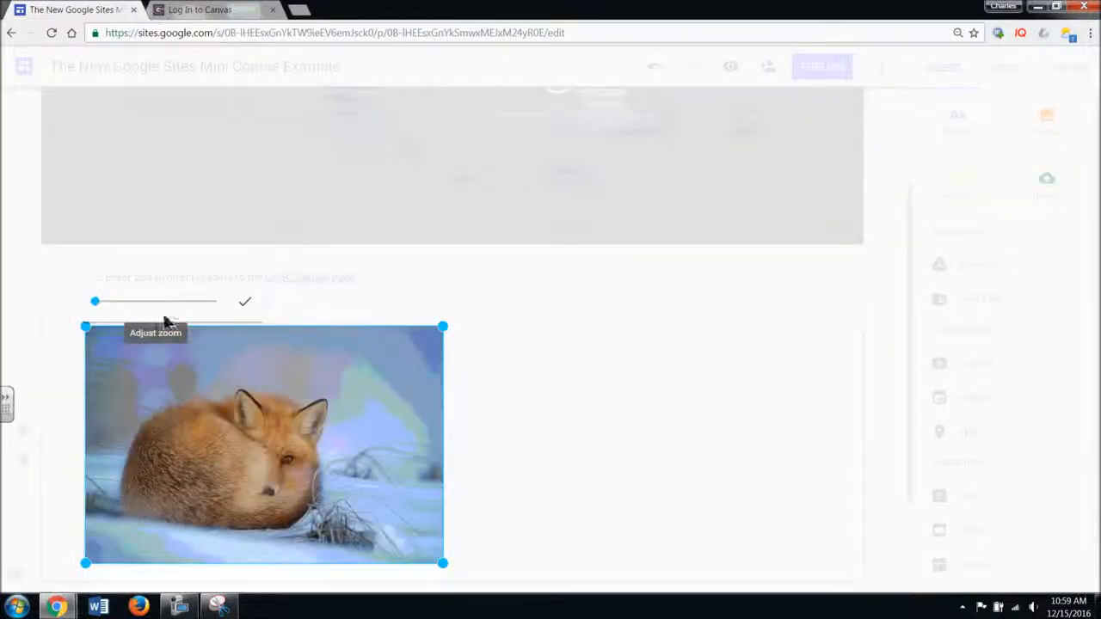
click(244, 302)
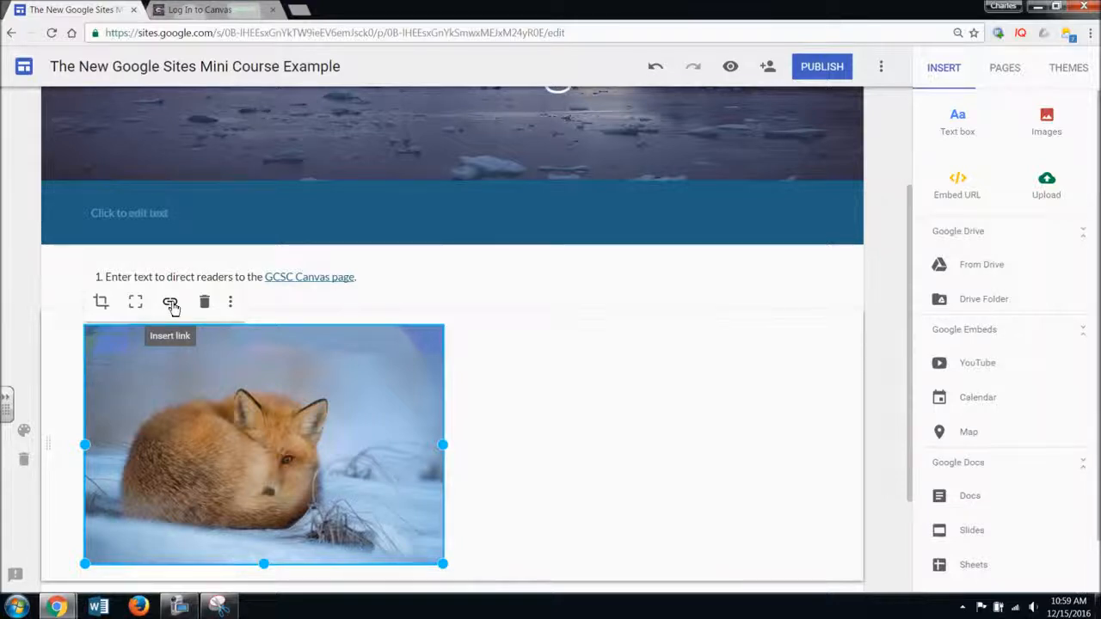
click(187, 11)
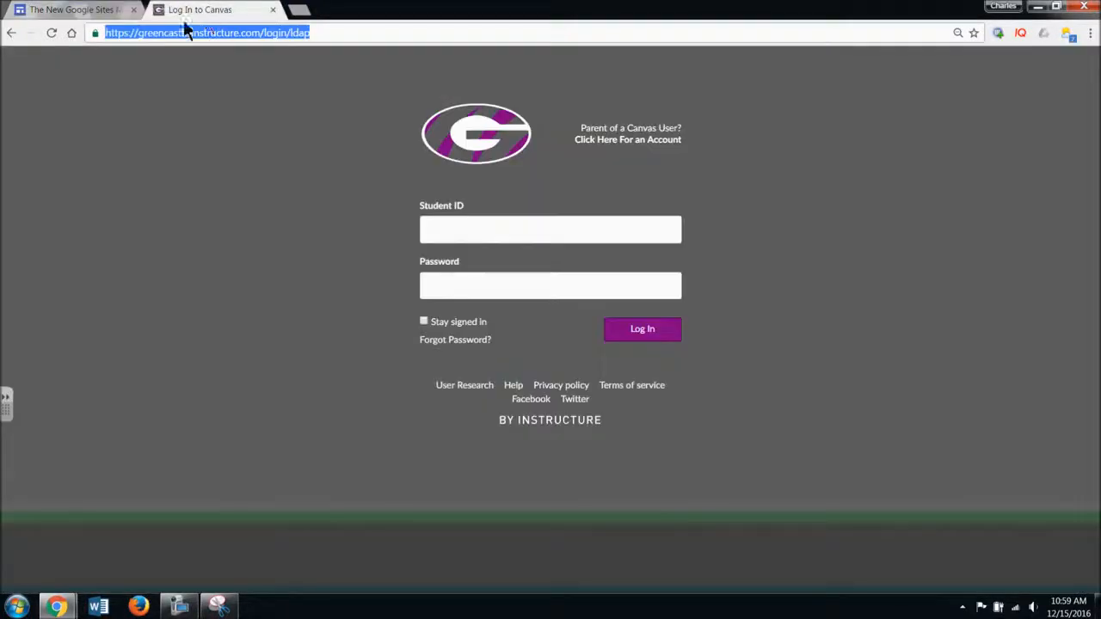
click(91, 8)
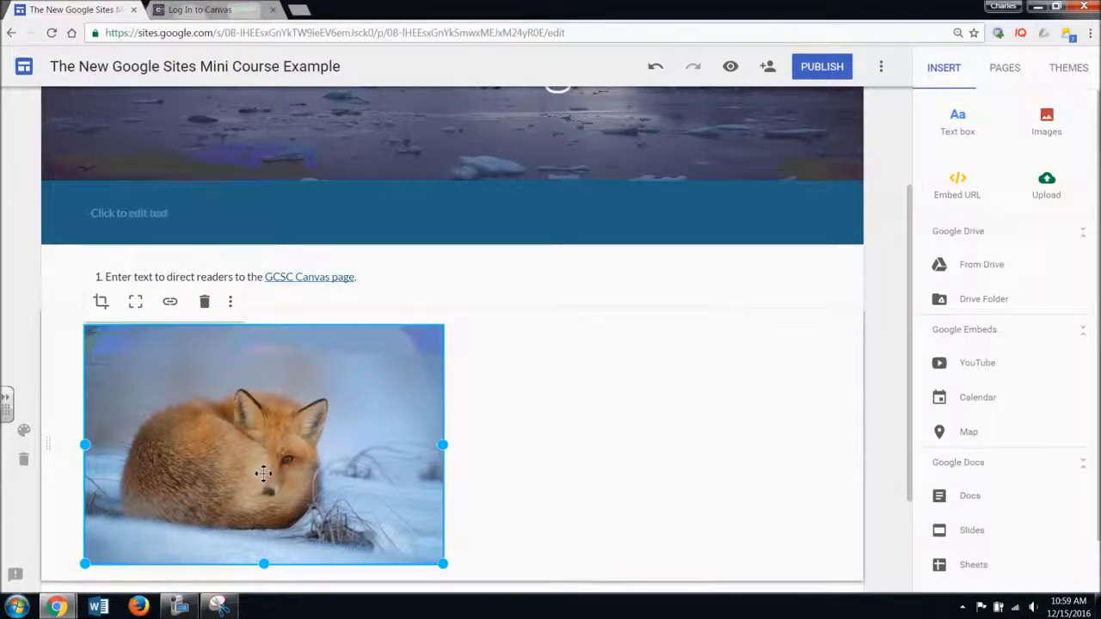
click(170, 301)
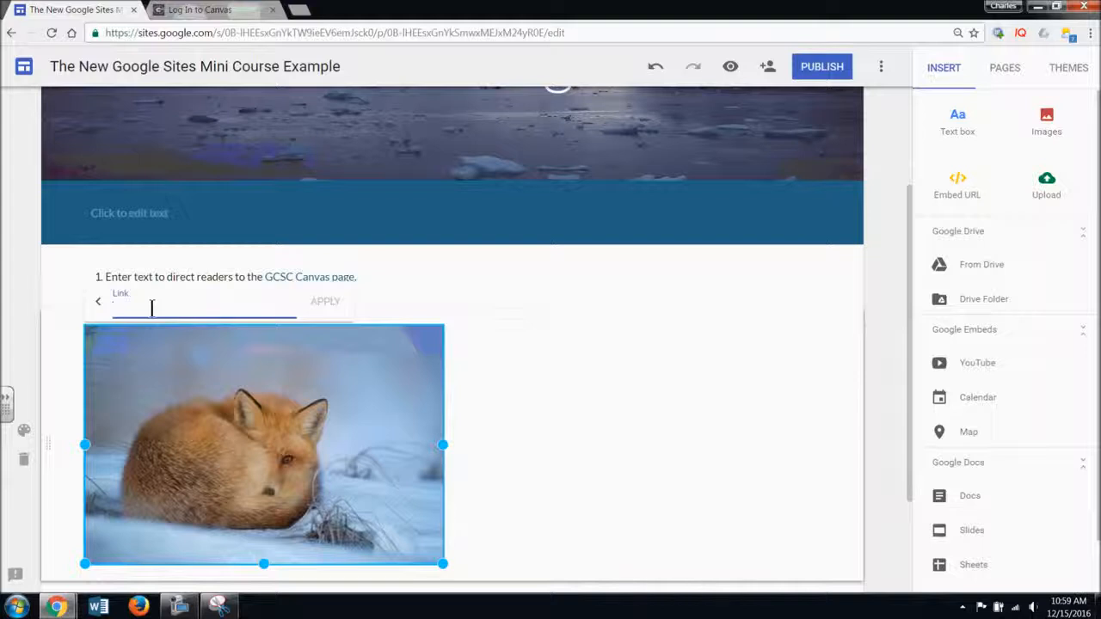
key(ctrl+v)
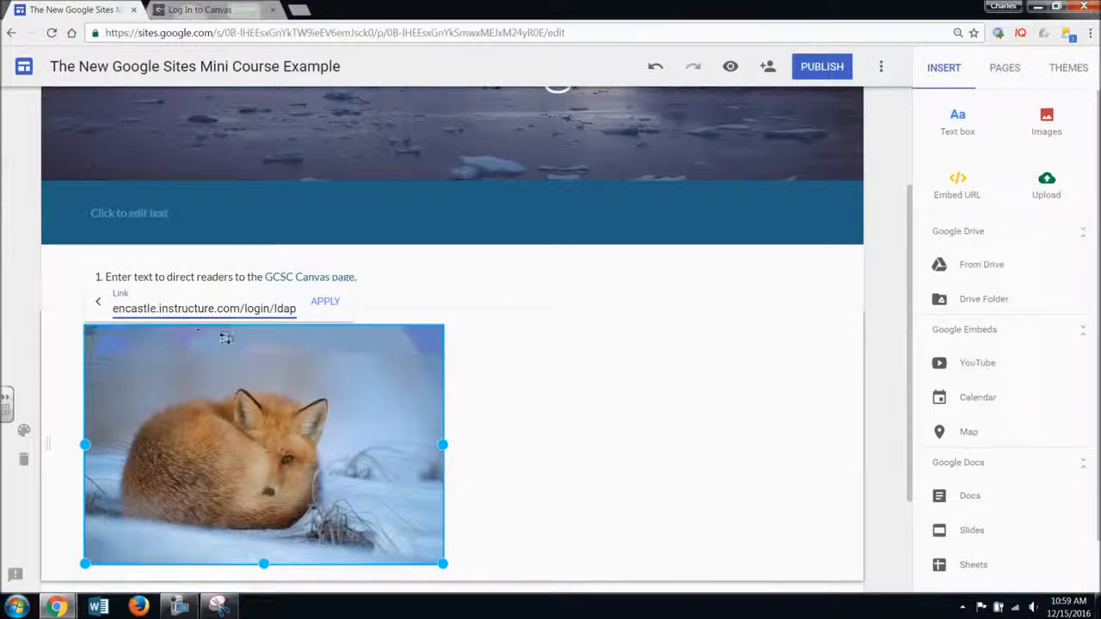
click(320, 304)
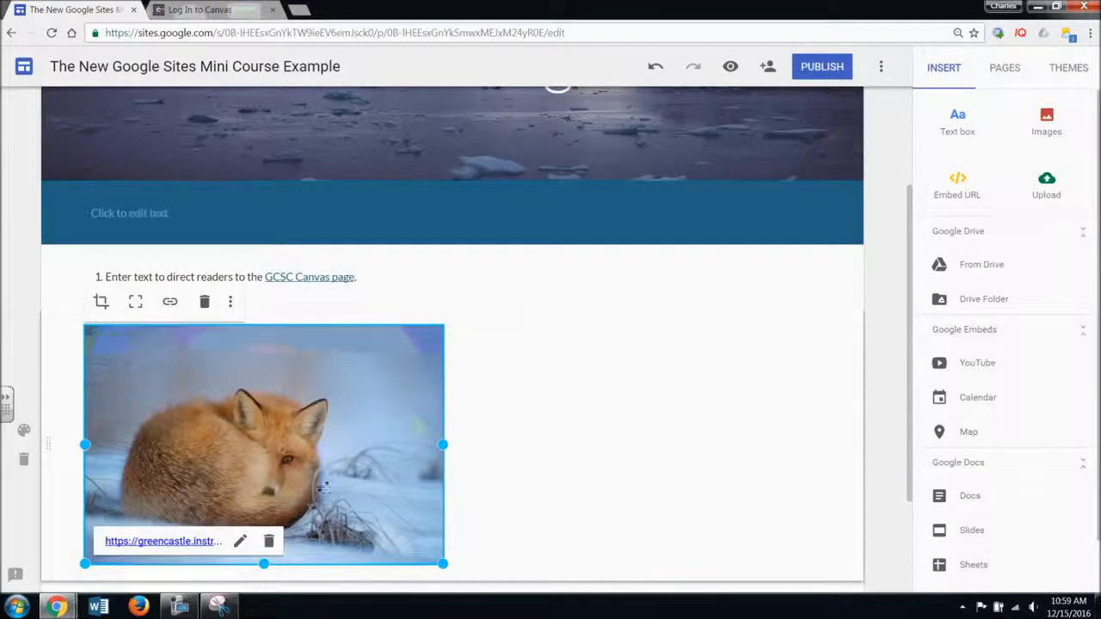
Add alt text to the fox image describing it as "Artic Fox with a link" to Canvas.
click(230, 305)
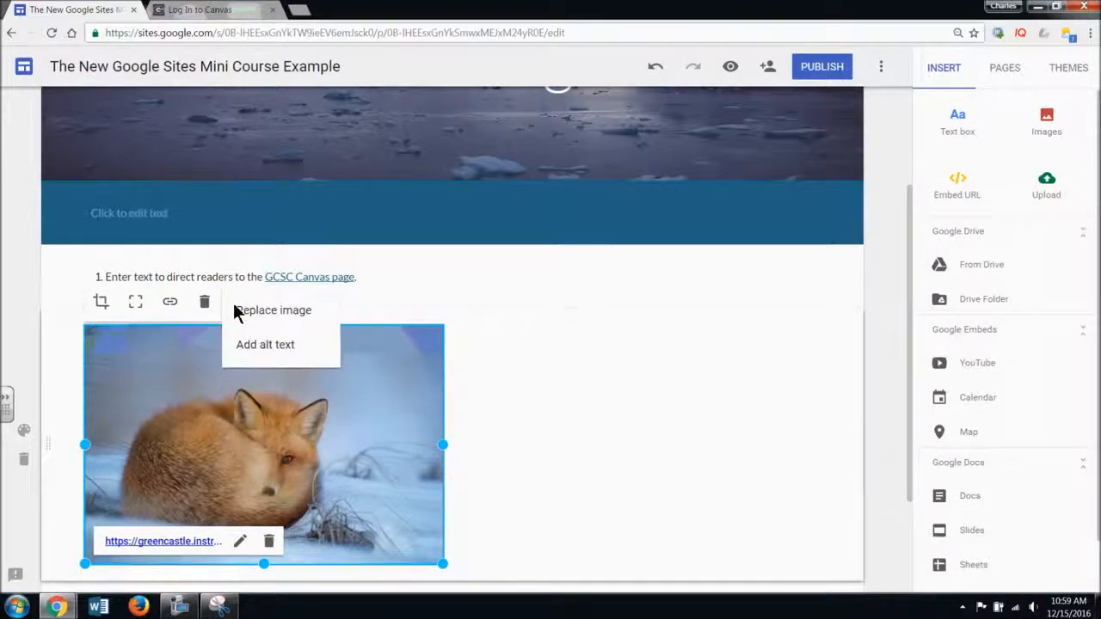
click(273, 354)
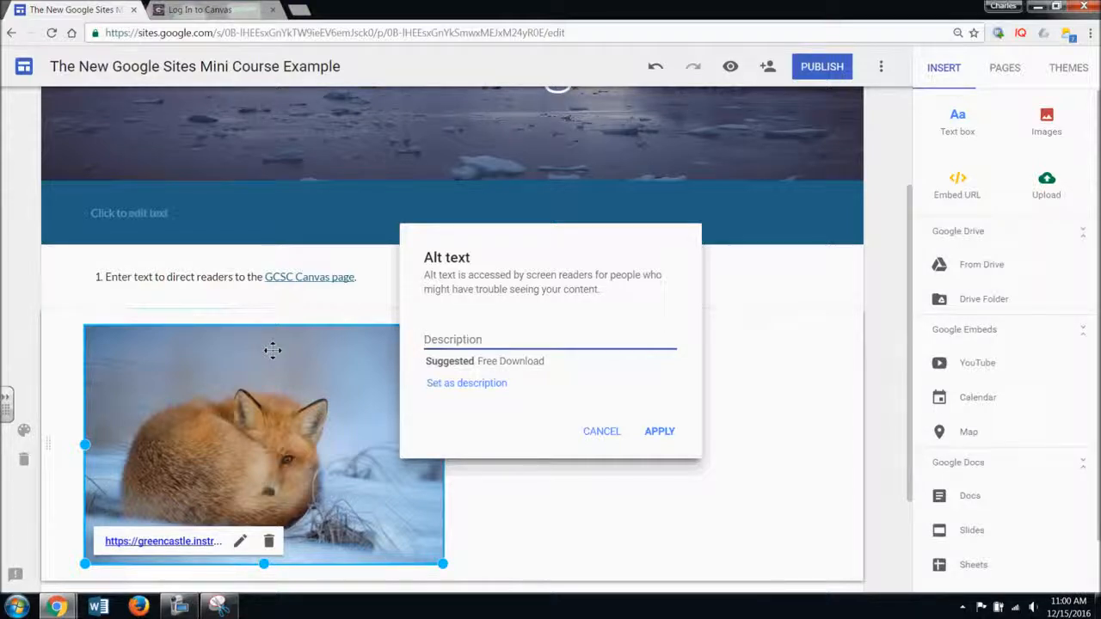
text(Arti)
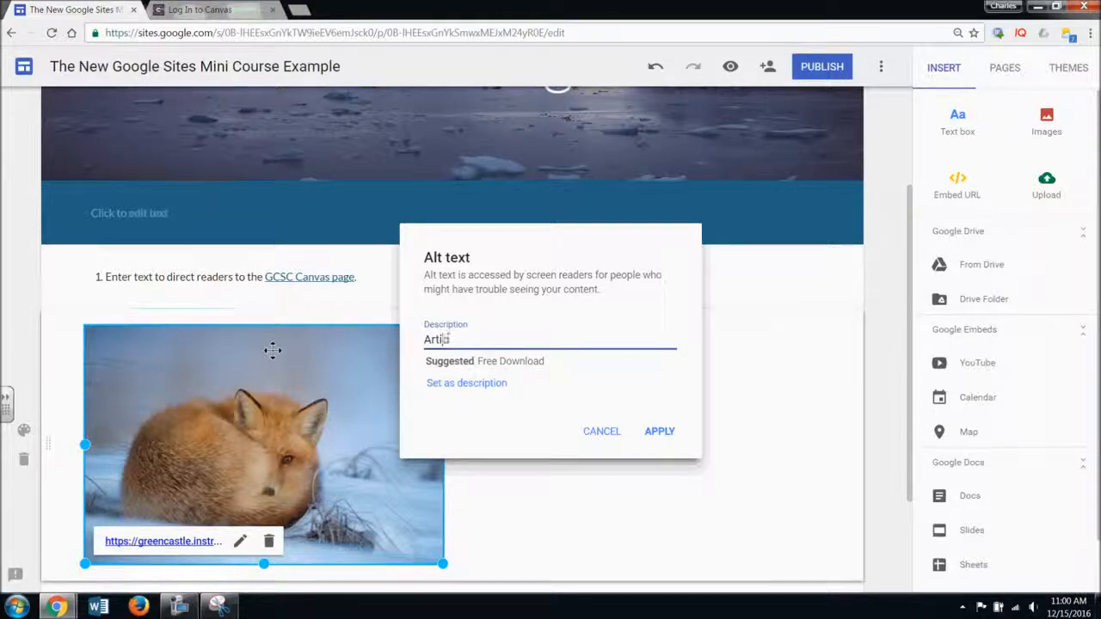
text(c Fox with a link )
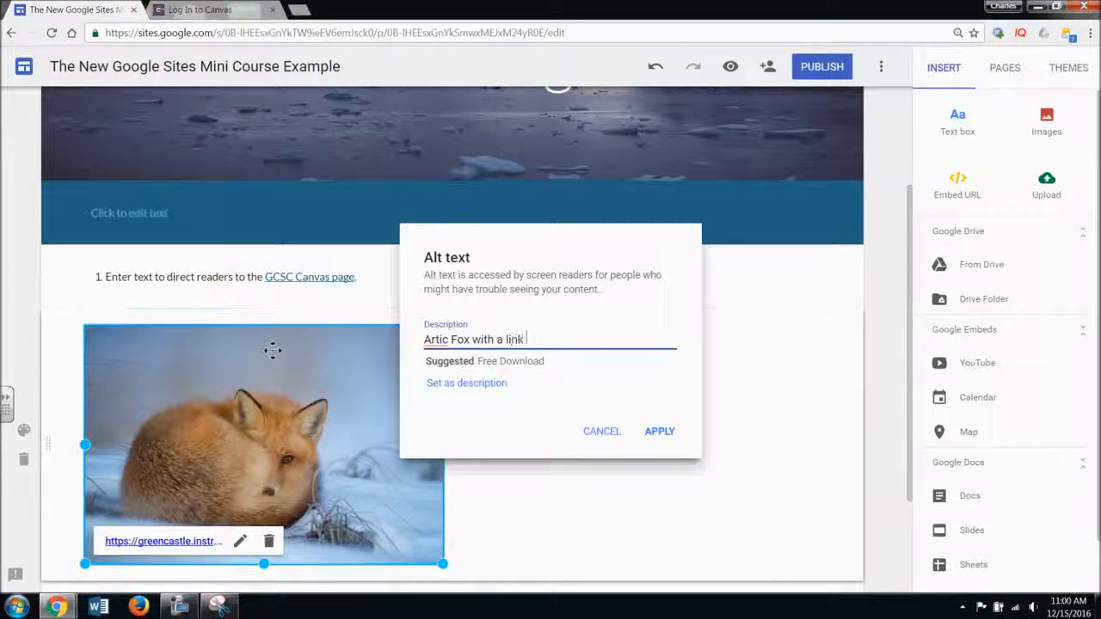
text(Canvas)
click(667, 433)
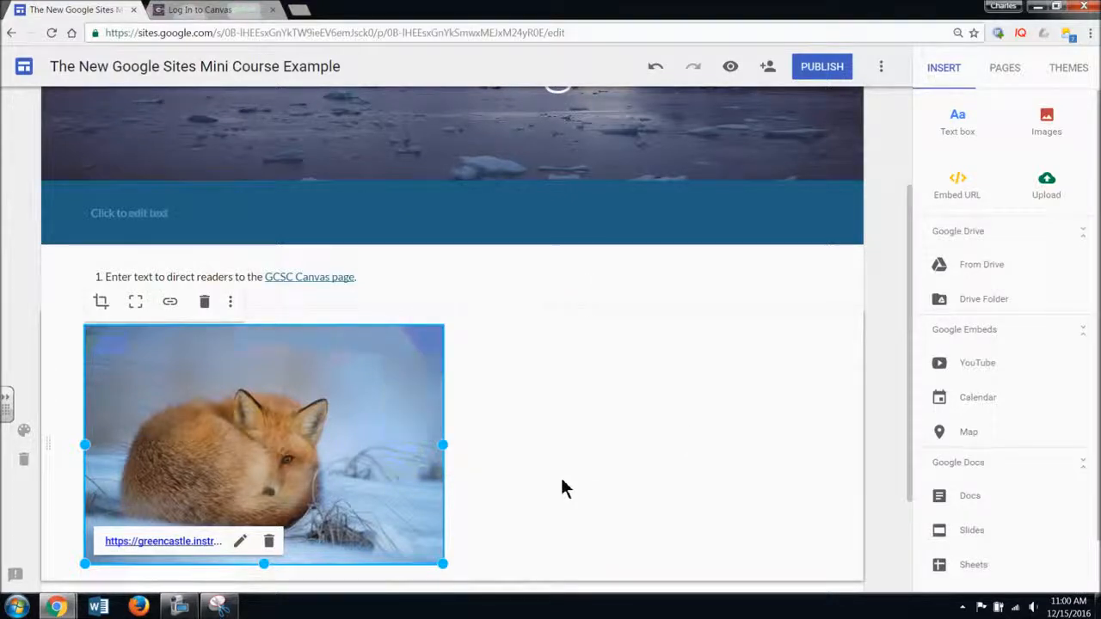
Look over the section style options for the fox image's section without choosing a different one.
scroll(542, 447, down, 1)
click(555, 349)
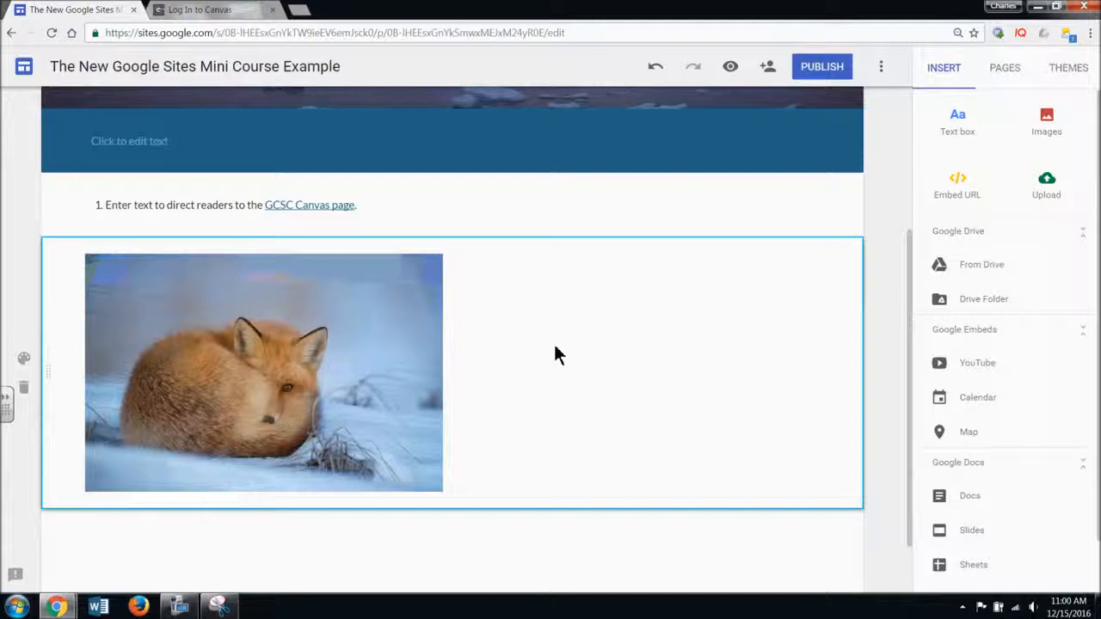
scroll(602, 387, up, 1)
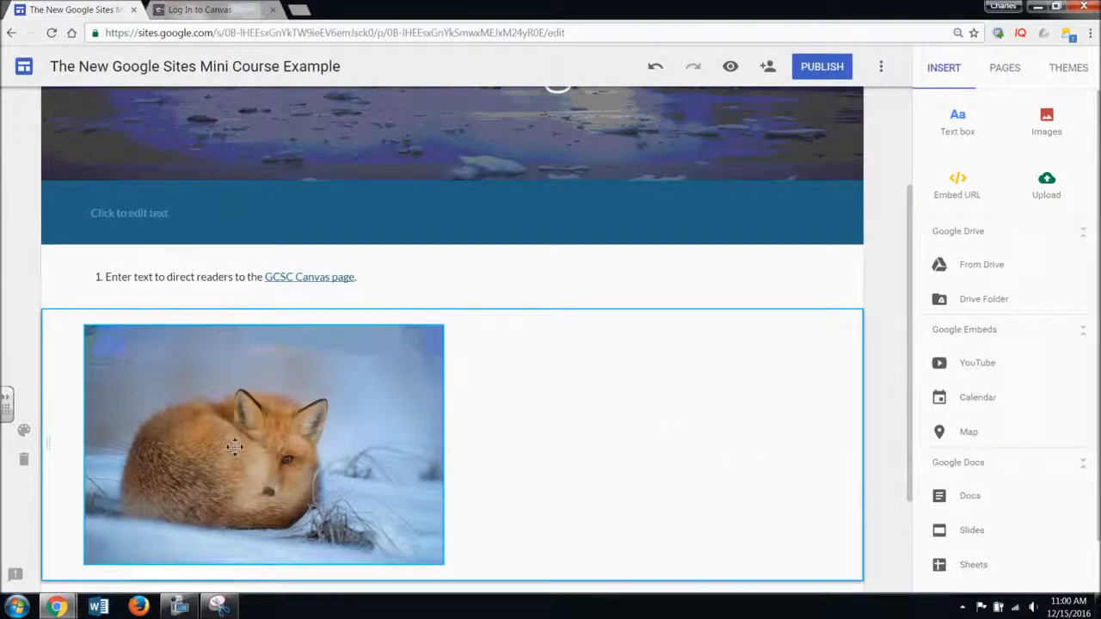
click(29, 433)
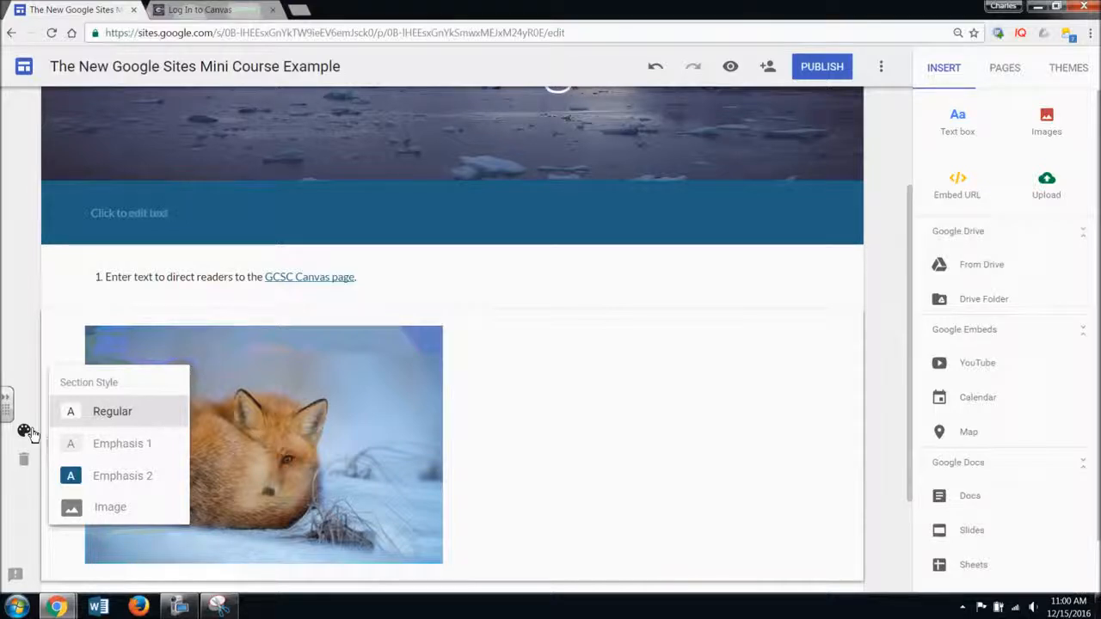
click(715, 432)
Move the fox image up into the section with the numbered Canvas sentence, to the right of the text.
drag(357, 455, 489, 267)
drag(747, 383, 602, 489)
drag(731, 394, 713, 311)
click(735, 400)
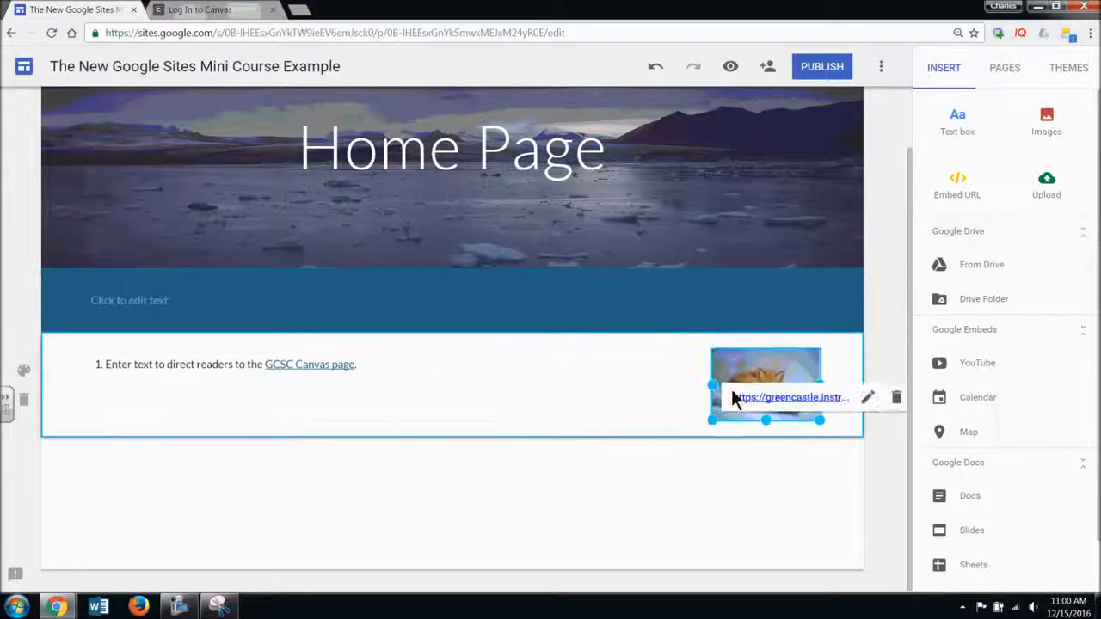
Enlarge the fox image beside the Canvas sentence by widening it toward the text and extending it downward until the whole fox shows.
drag(712, 386, 524, 387)
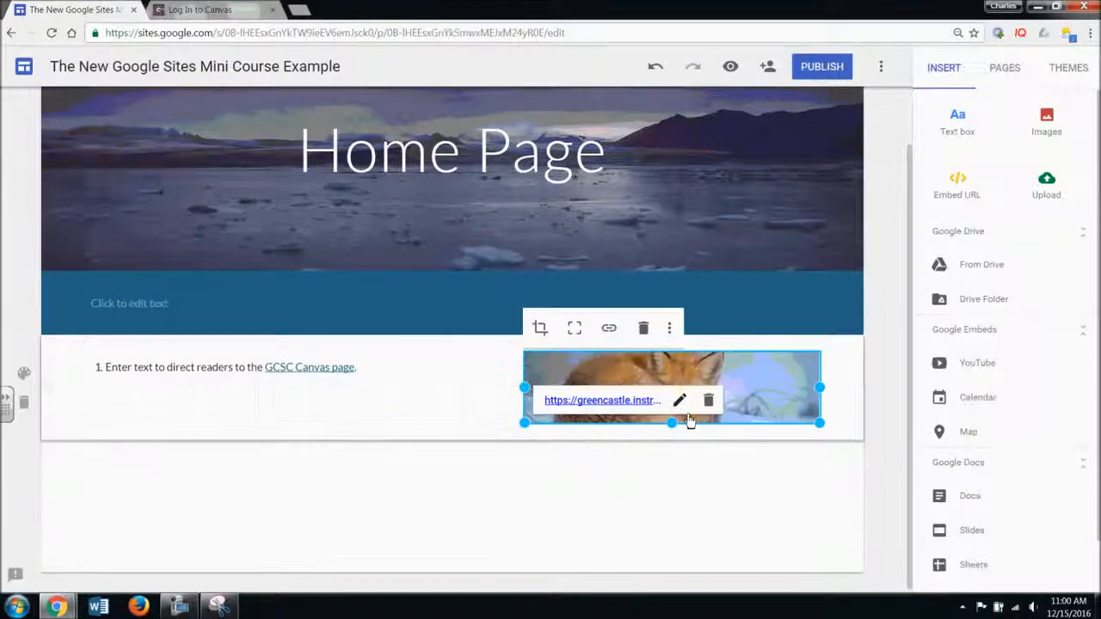
drag(675, 424, 675, 552)
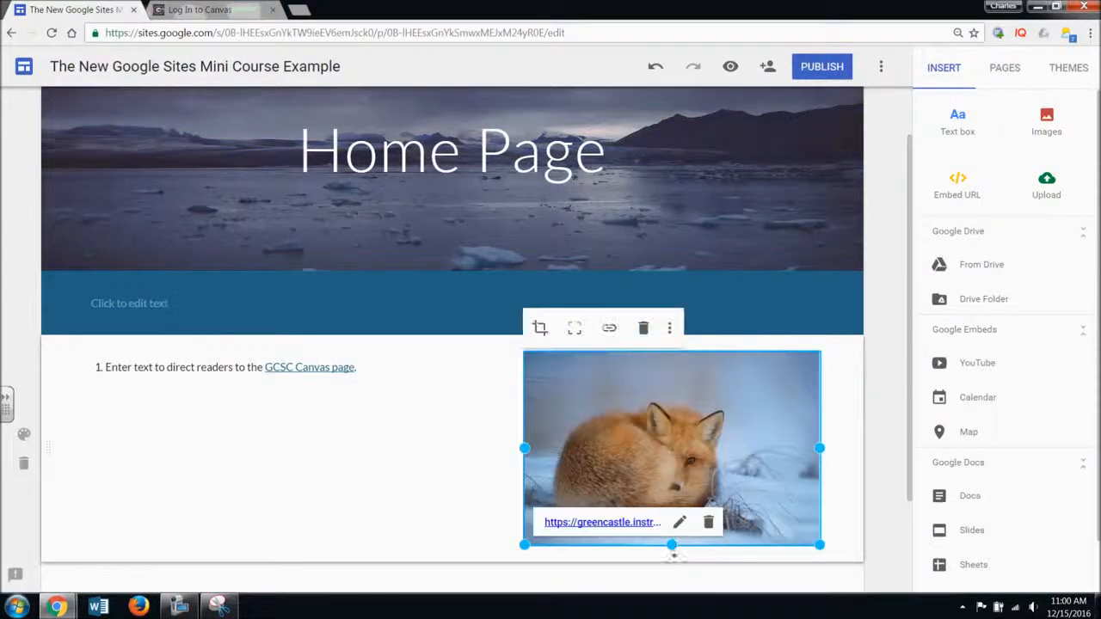
drag(606, 435, 612, 410)
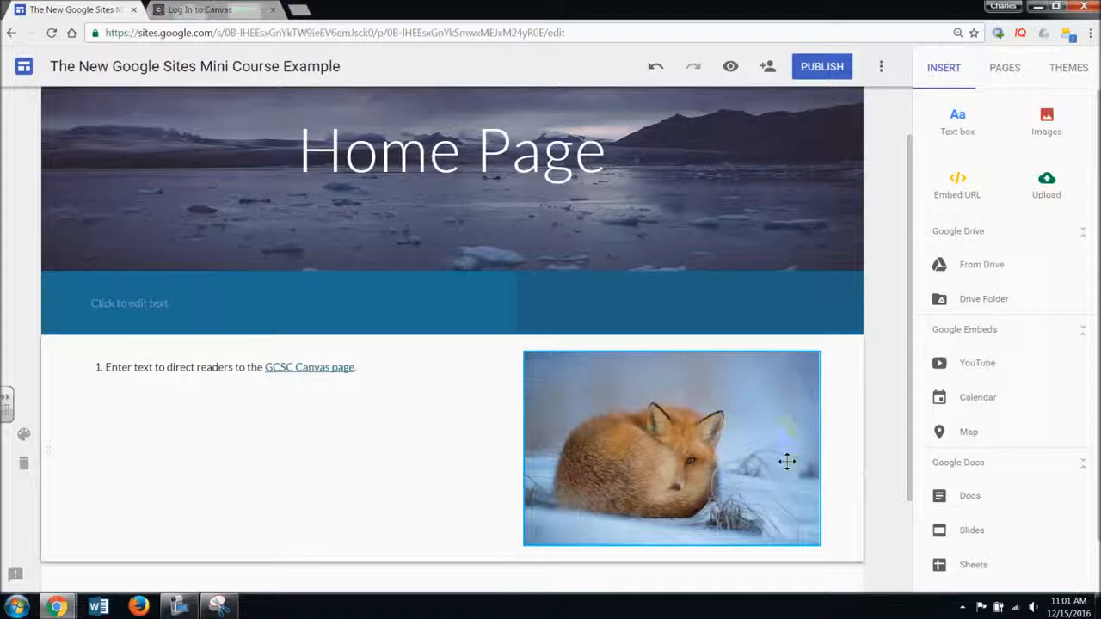
Narrow the fox image slightly, keeping it at the right edge of the section with the Canvas sentence.
scroll(787, 462, down, 2)
click(797, 414)
drag(820, 323, 762, 330)
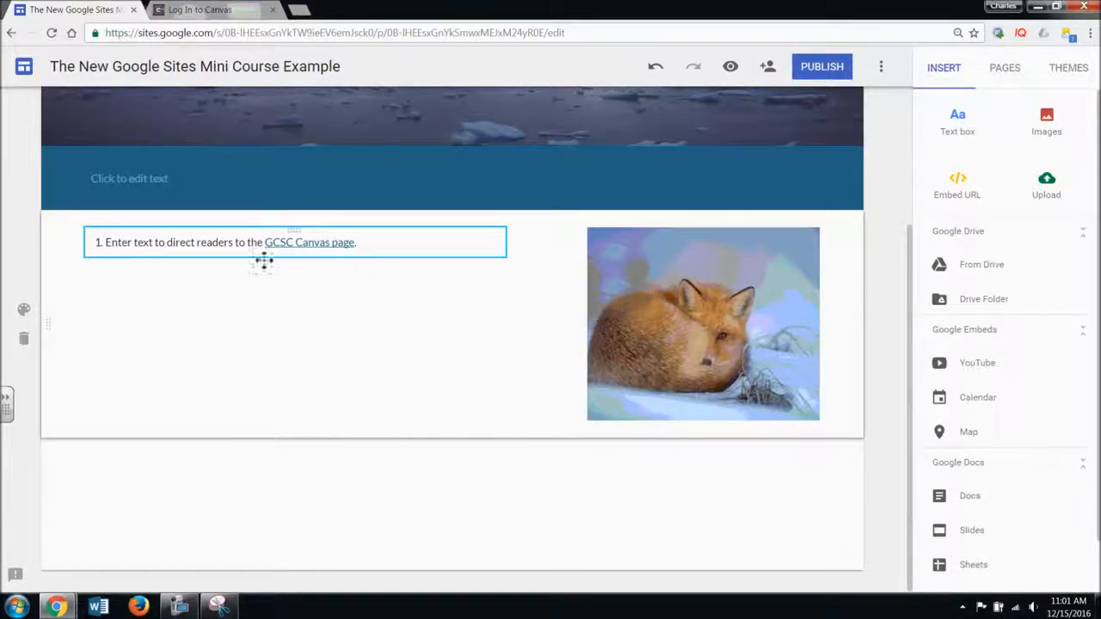
Move the fox image down out of the Canvas sentence's section into its own section below, near the left edge.
drag(610, 323, 344, 433)
drag(567, 343, 386, 327)
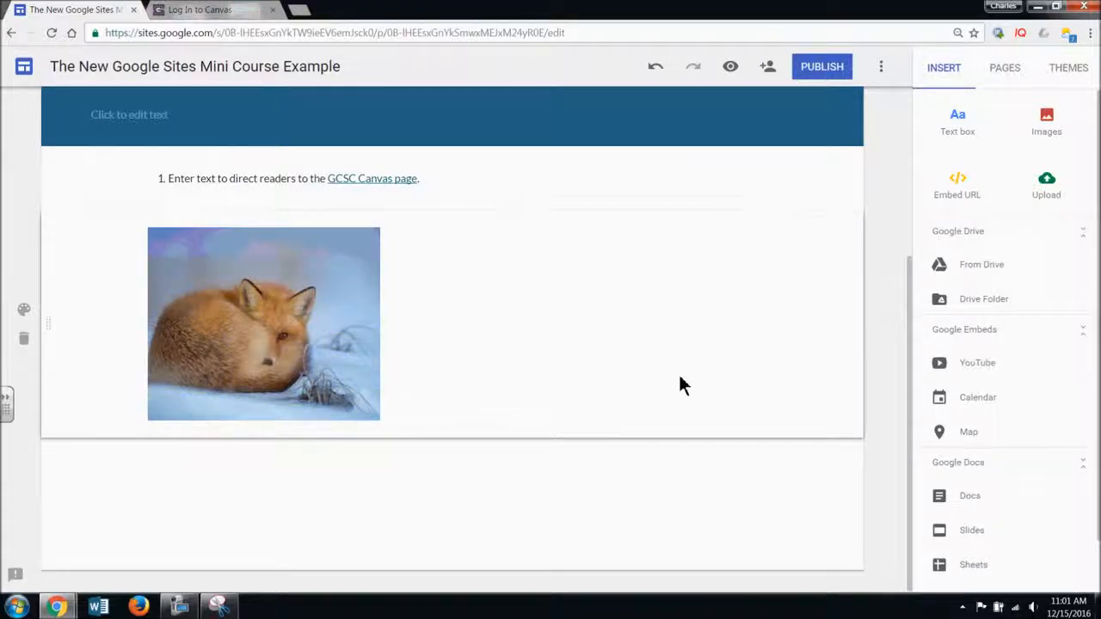
drag(267, 319, 292, 276)
click(341, 317)
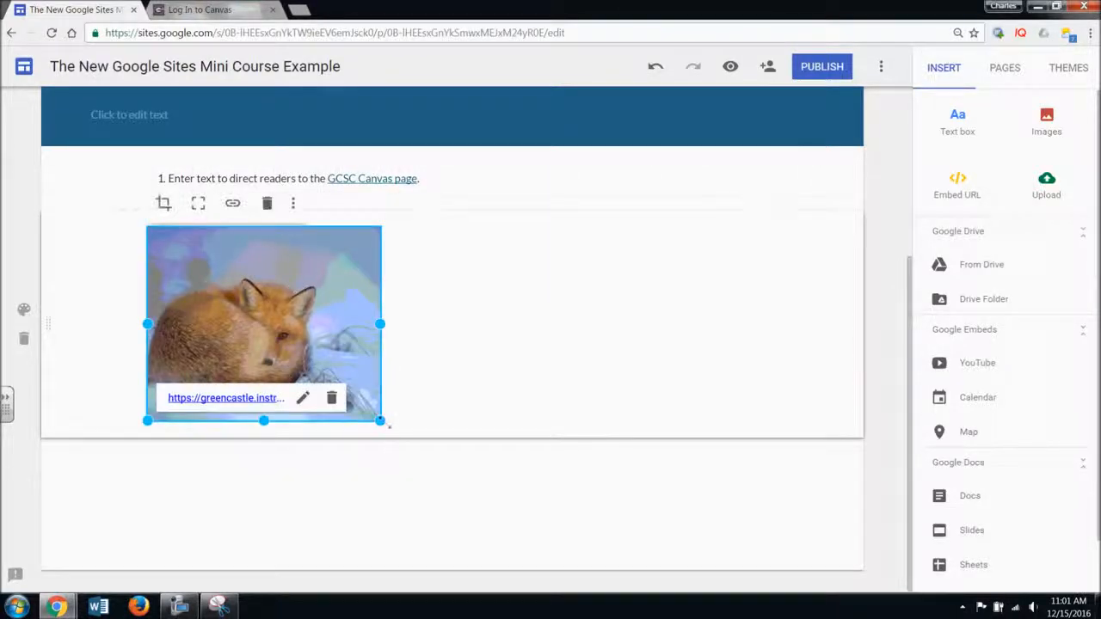
Extend the fox image slightly downward and move it back up to the right of the numbered Canvas sentence.
drag(381, 419, 392, 421)
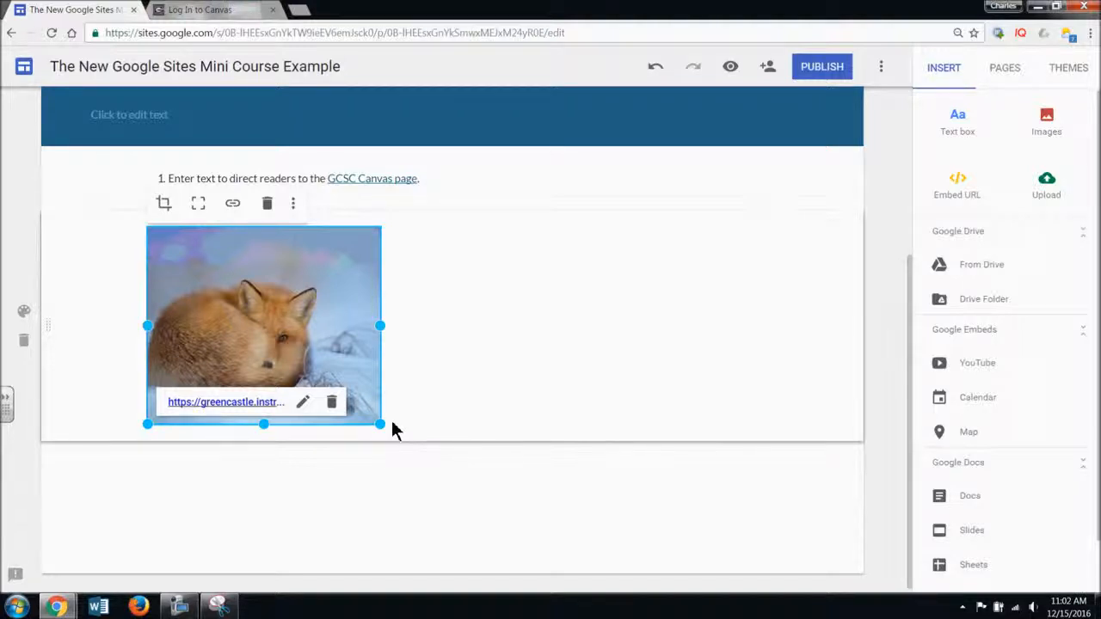
scroll(468, 443, up, 1)
drag(309, 402, 659, 263)
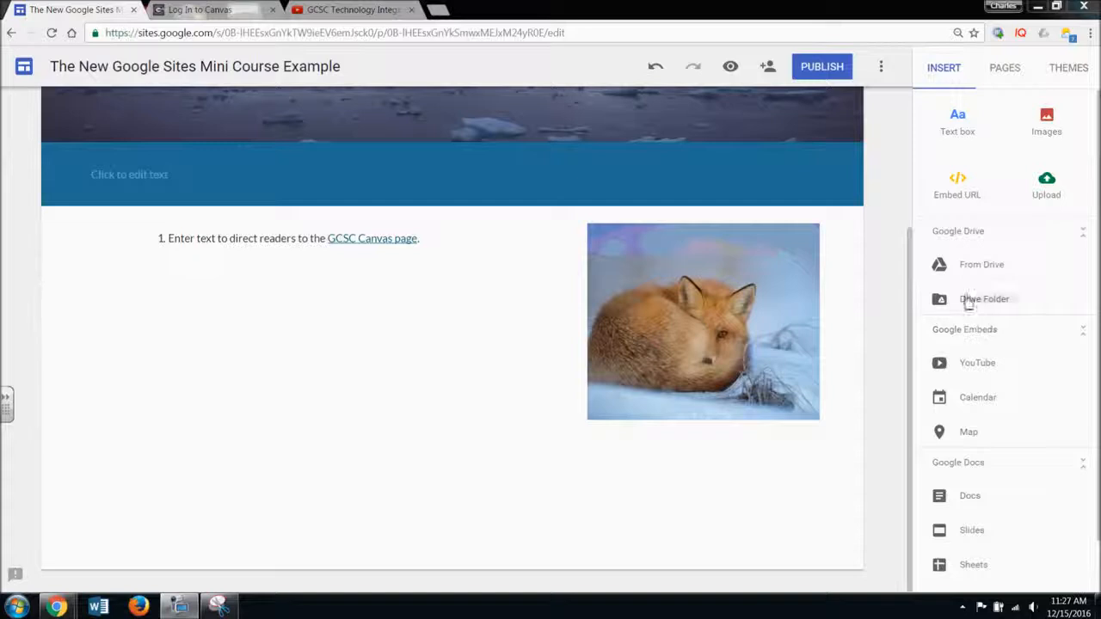
Look through the My Drive files and insert the recently viewed PDF "Volume 1.Issue 16" from Google Drive into the page.
click(961, 264)
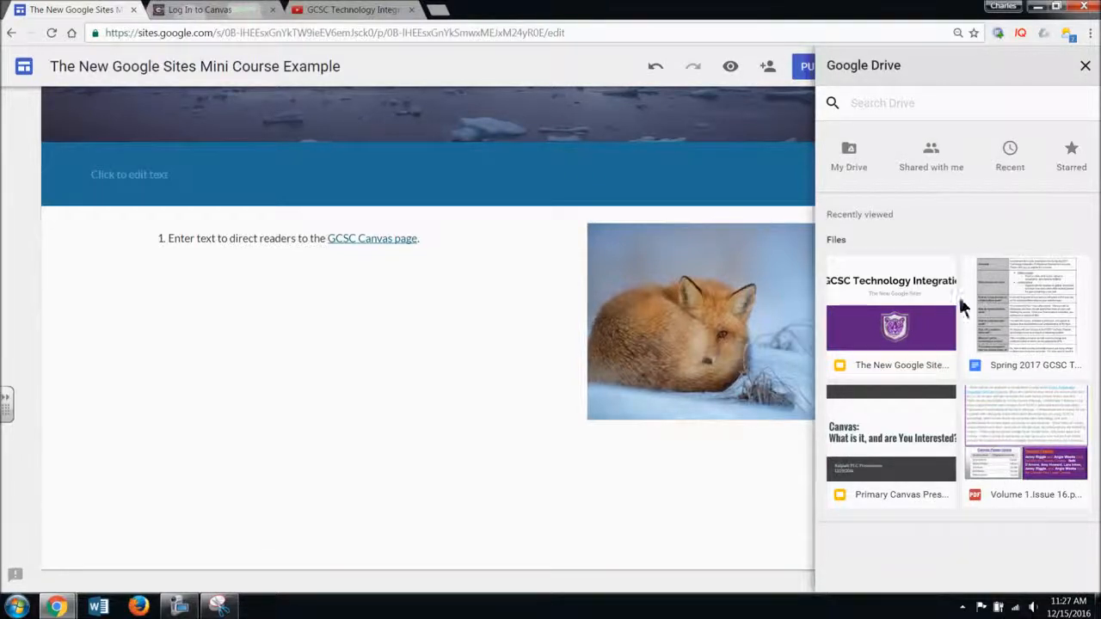
click(848, 162)
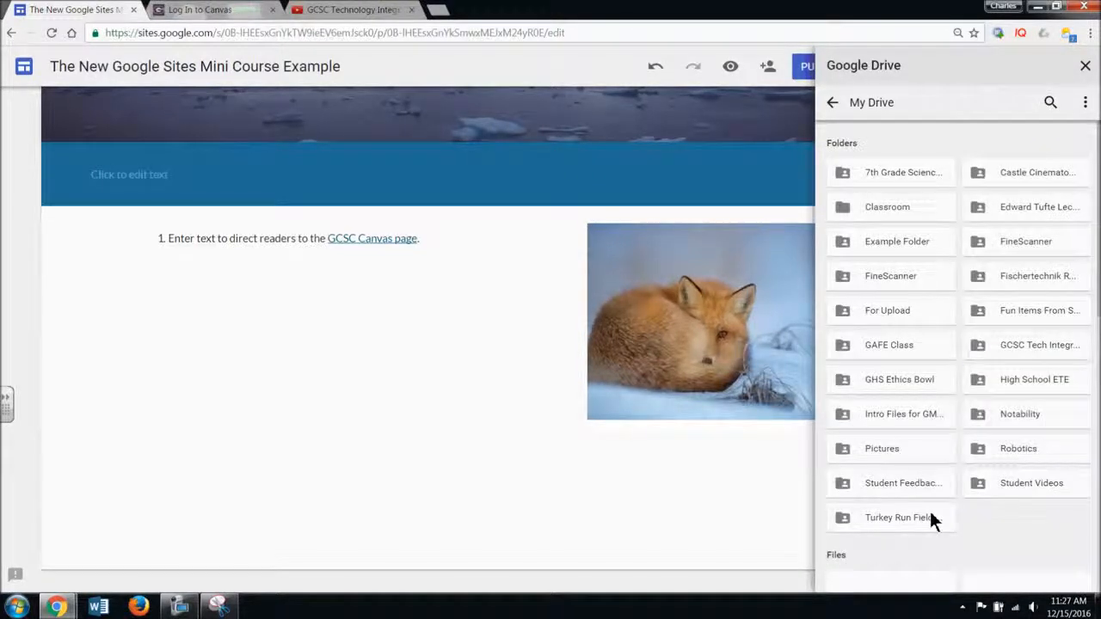
scroll(1017, 533, down, 3)
scroll(1016, 531, down, 3)
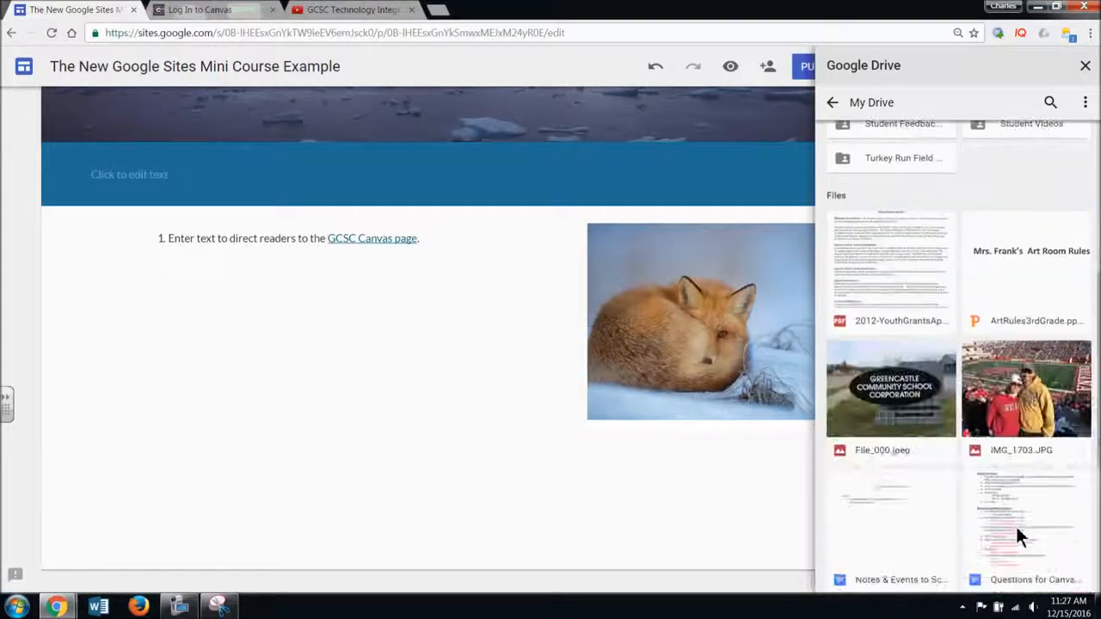
scroll(1015, 530, down, 3)
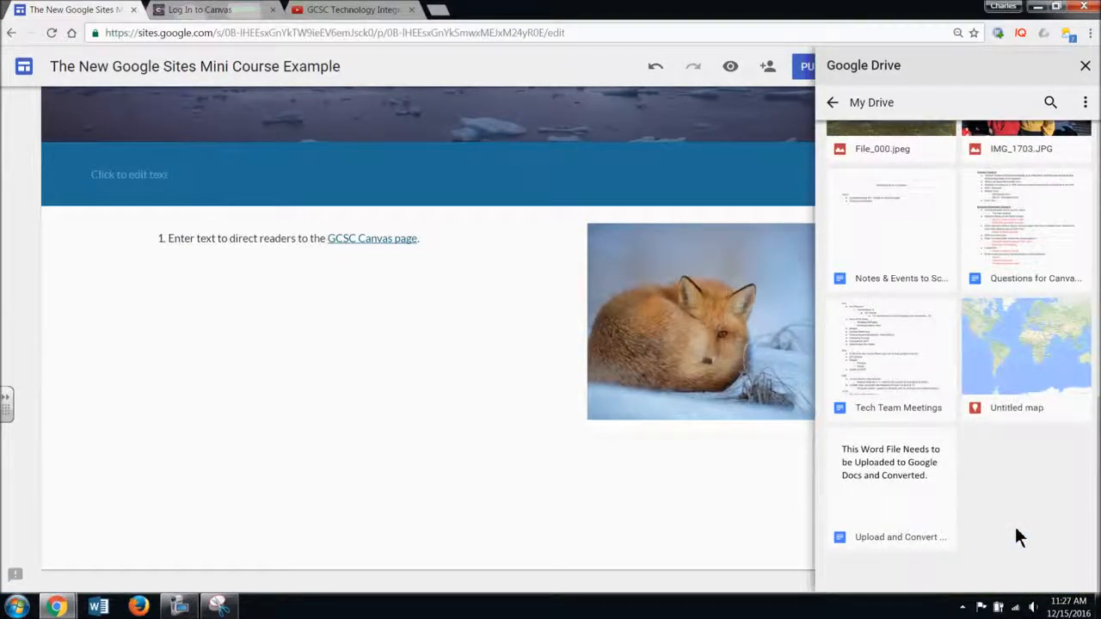
scroll(1015, 533, up, 8)
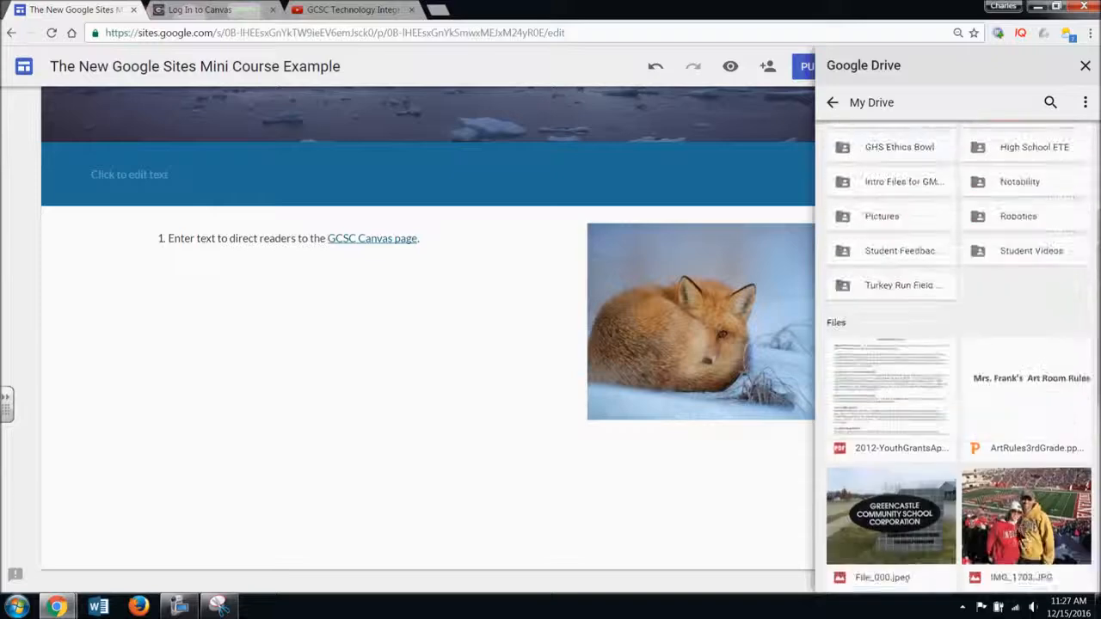
click(832, 104)
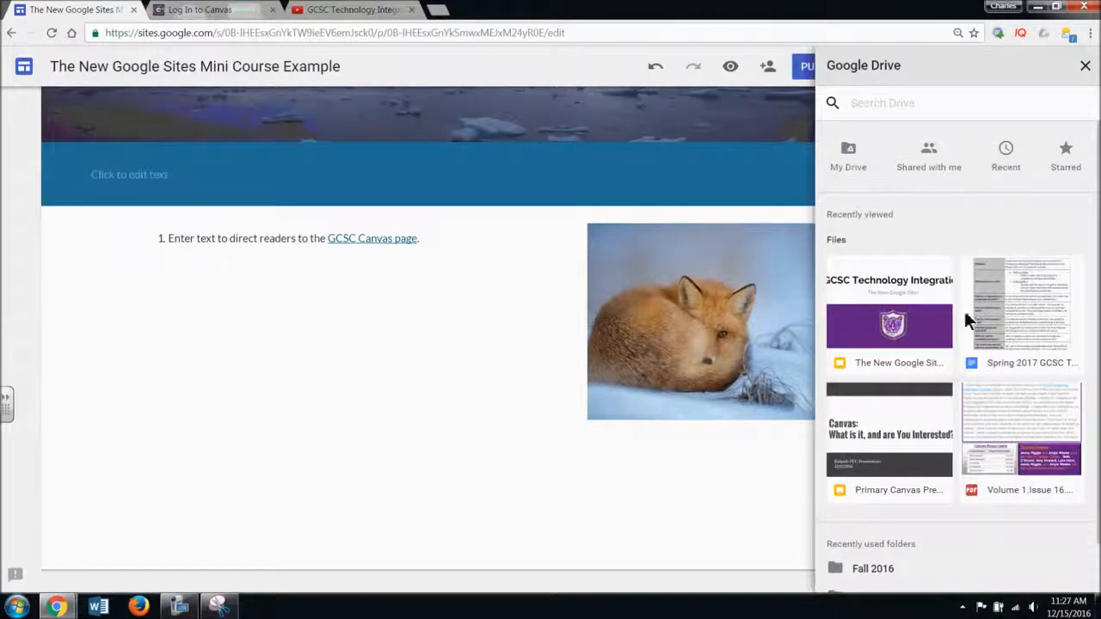
click(1008, 430)
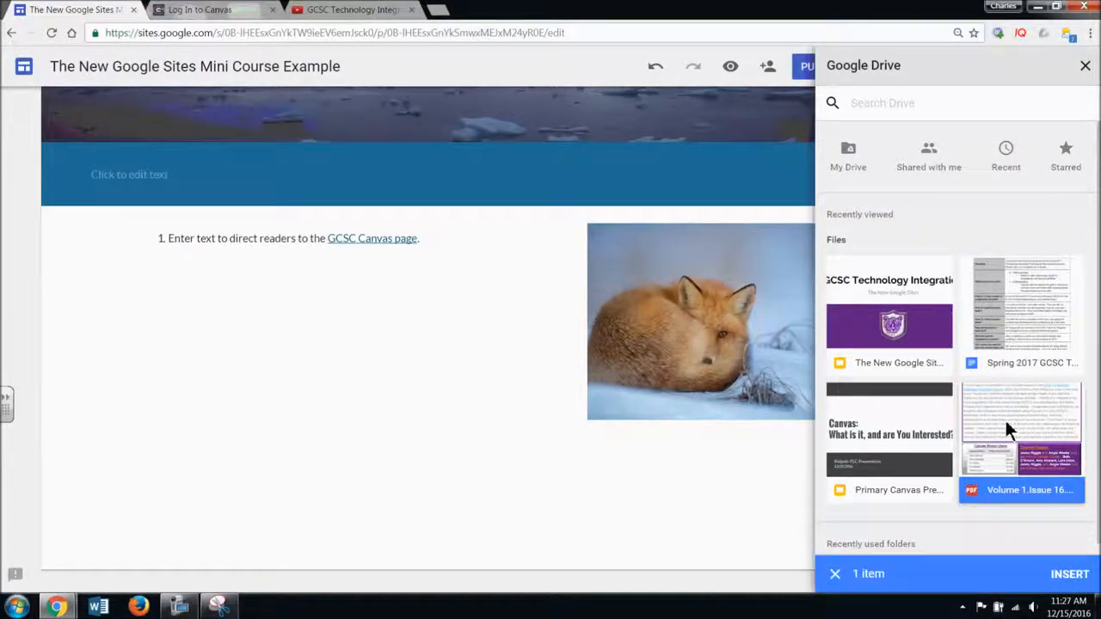
click(1080, 578)
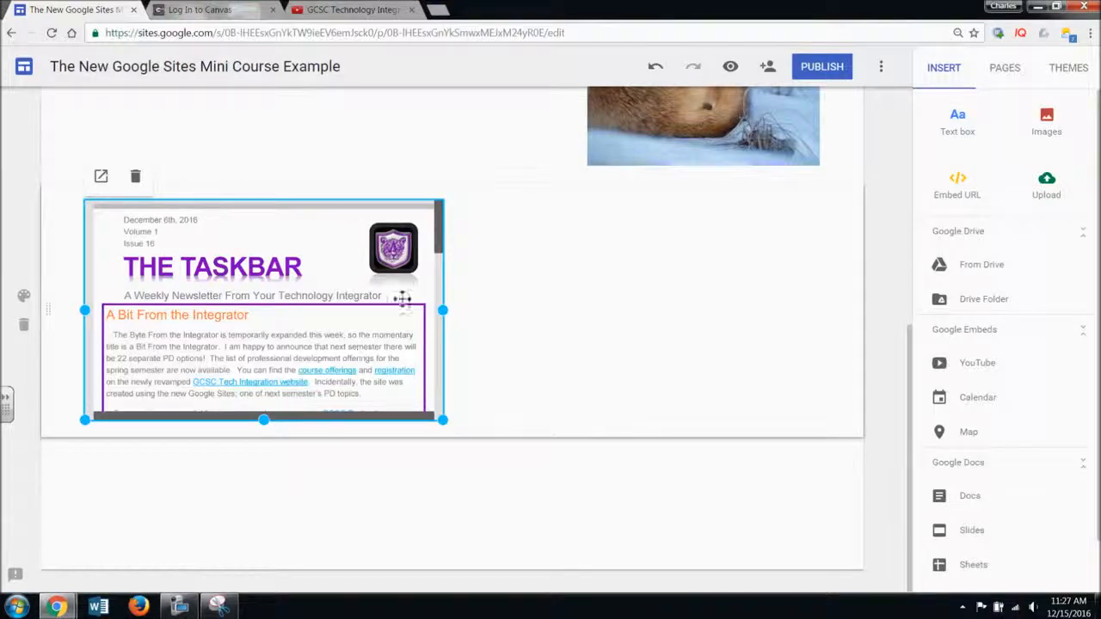
Resize the embedded newsletter PDF so it fills about two-fifths of its section's width and extends further down.
drag(442, 420, 343, 401)
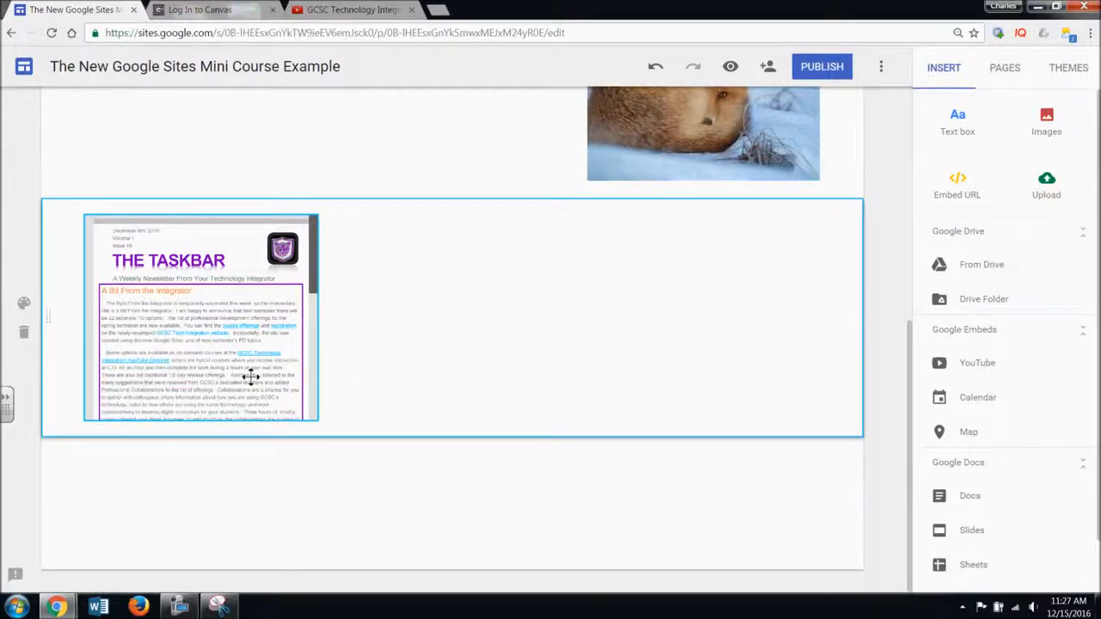
drag(283, 408, 211, 344)
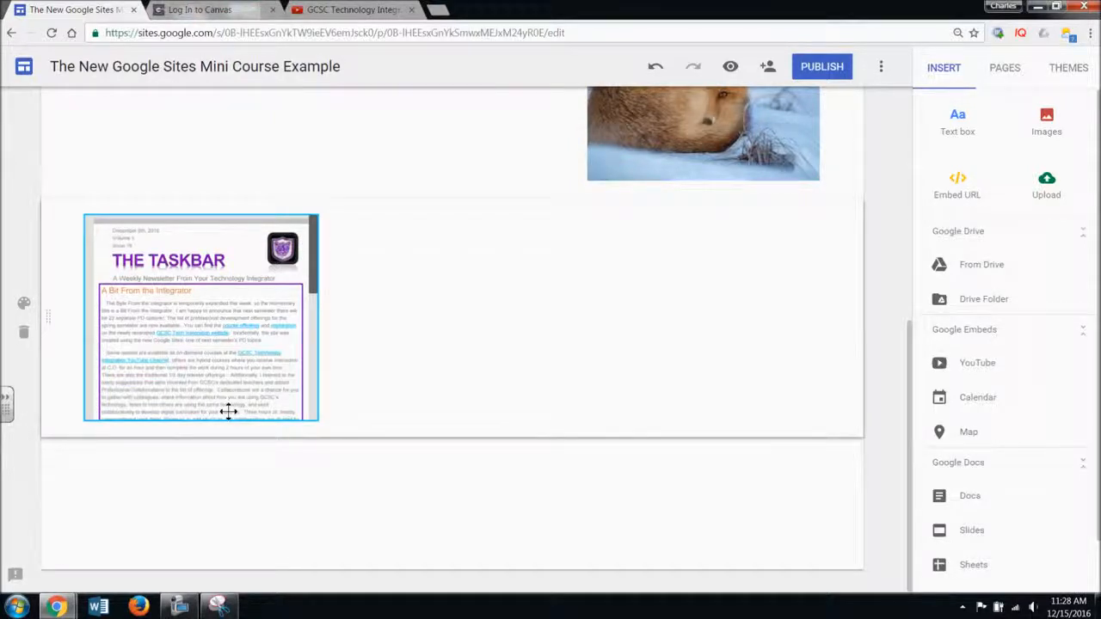
click(278, 330)
drag(318, 420, 377, 453)
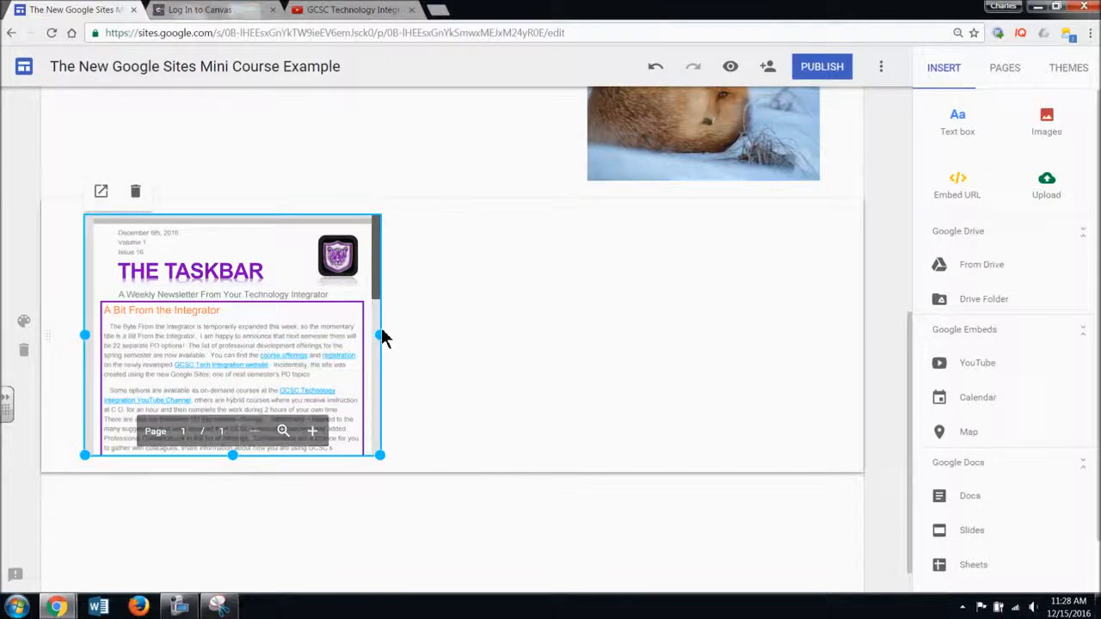
Insert the Google Doc whose title begins "Spring 2017 GCSC T" below the newsletter PDF.
click(979, 497)
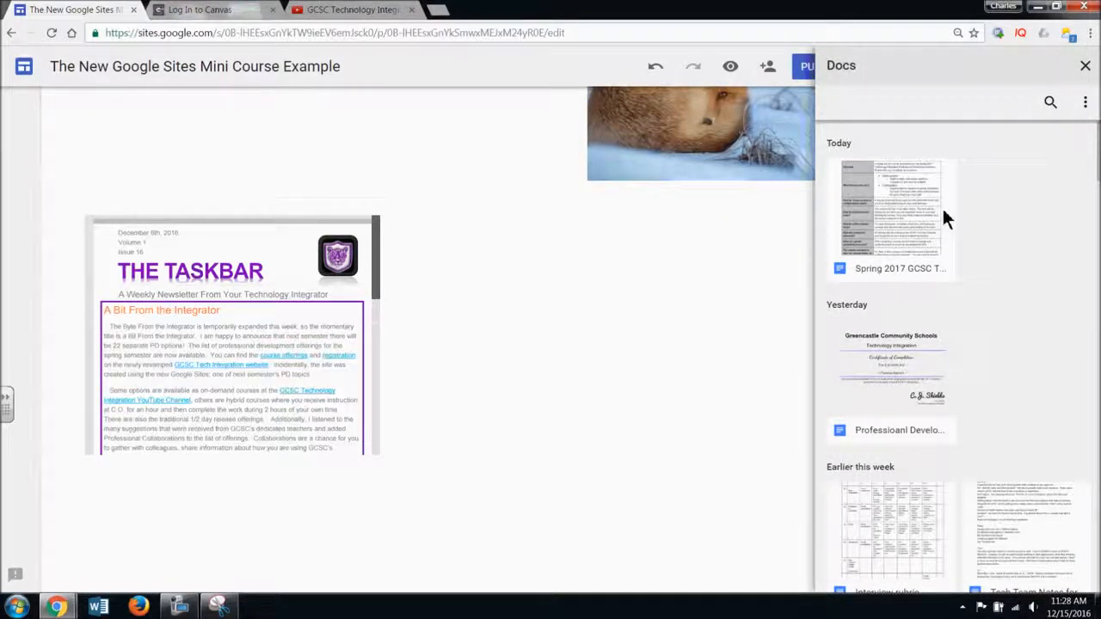
click(912, 215)
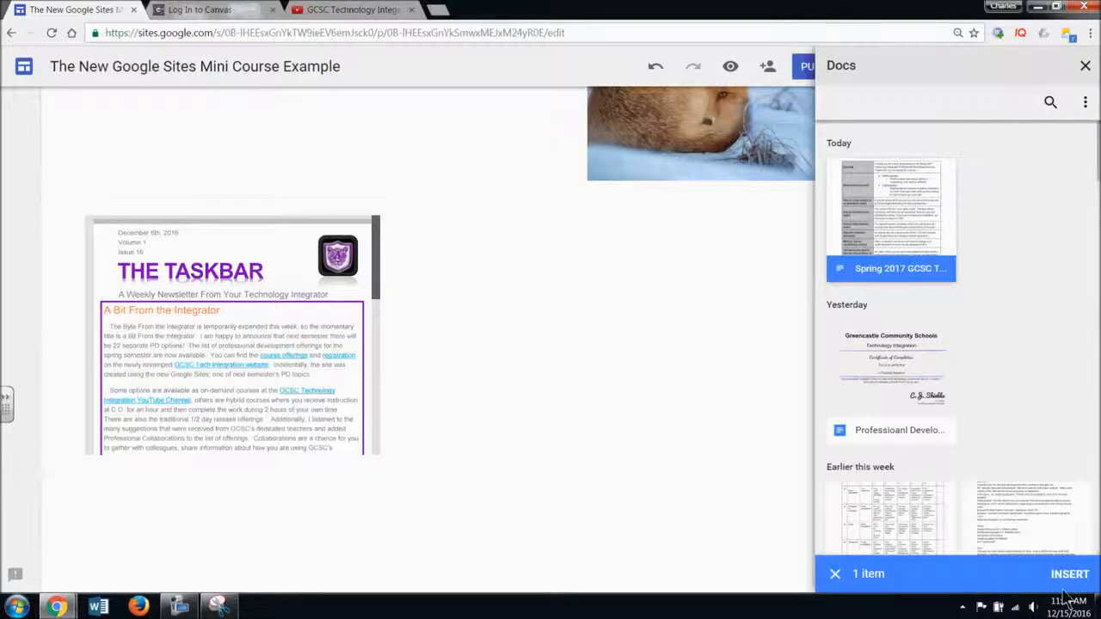
click(1077, 576)
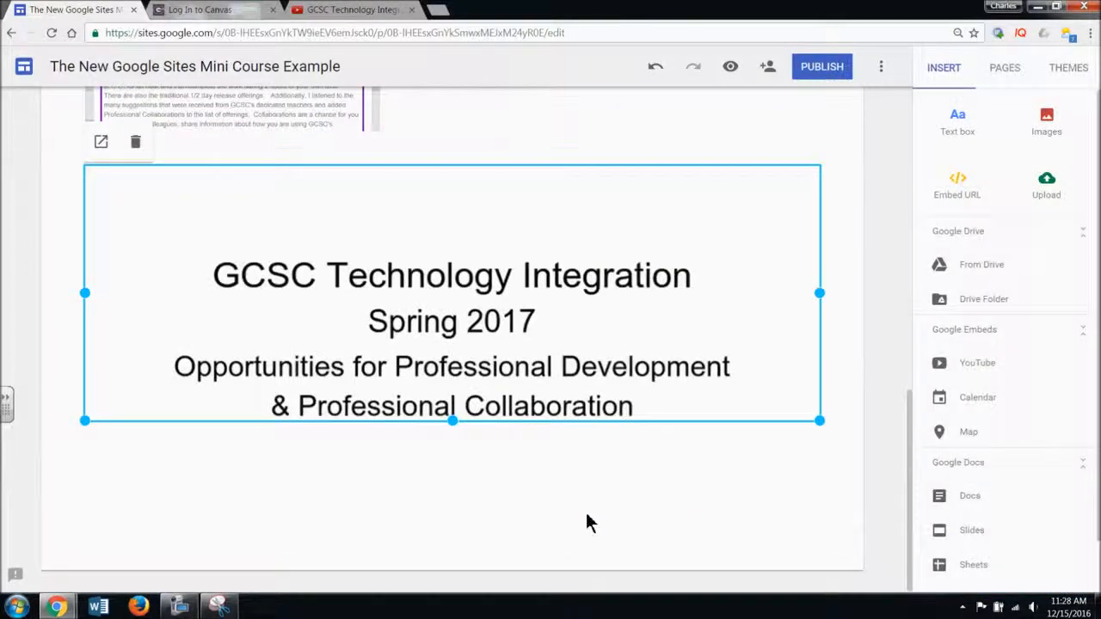
Narrow the embedded Spring 2017 document to just over half the width and move it up beside the newsletter PDF.
scroll(576, 524, up, 2)
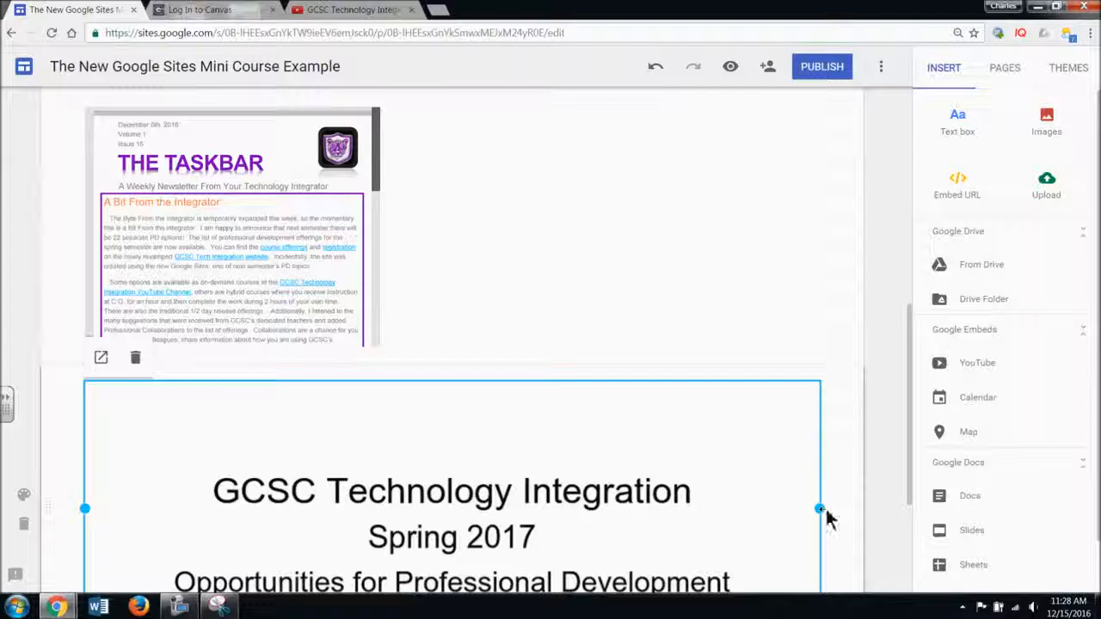
drag(818, 508, 457, 498)
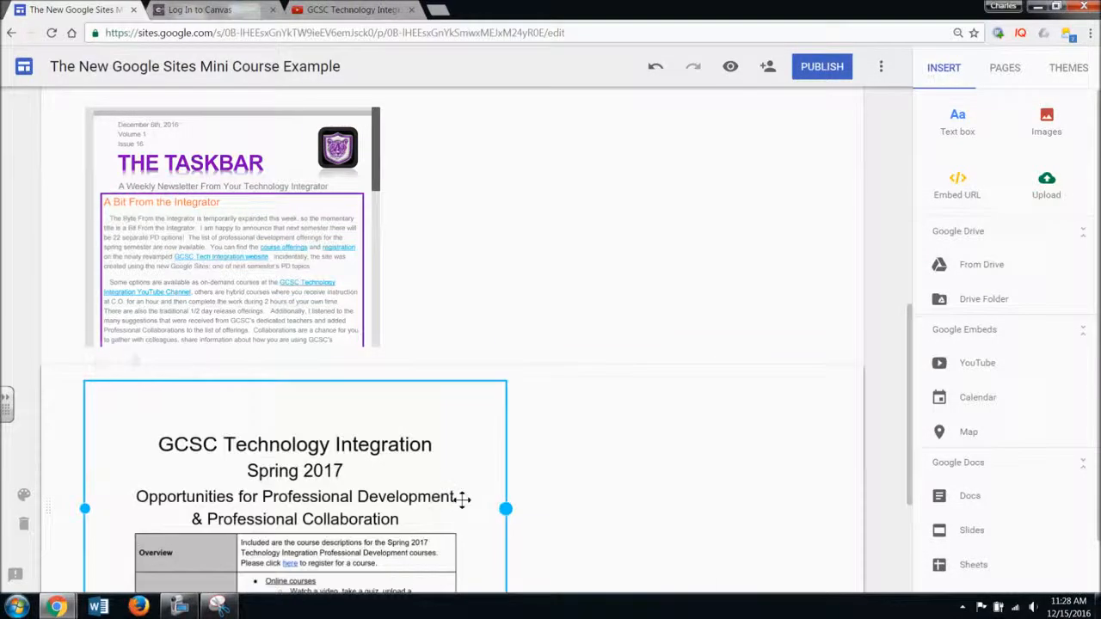
drag(559, 407, 624, 206)
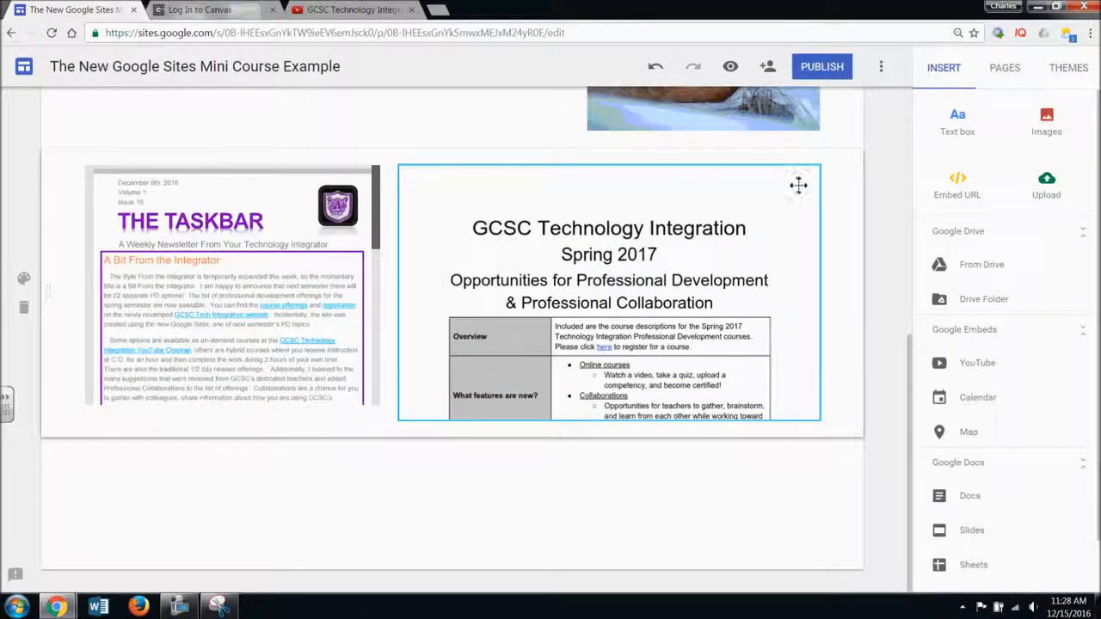
click(813, 198)
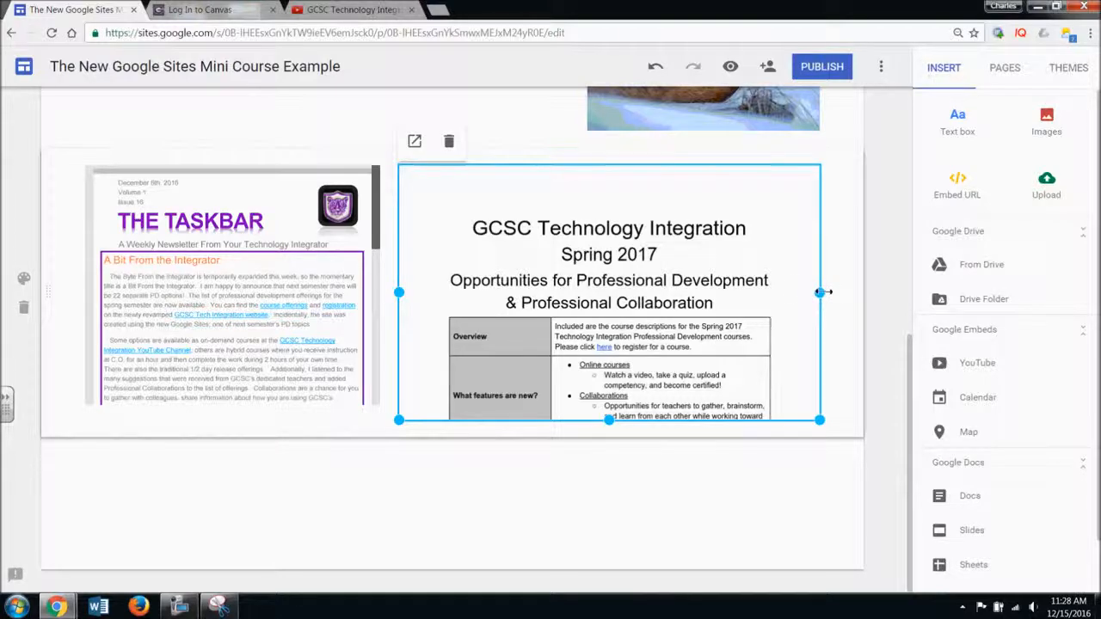
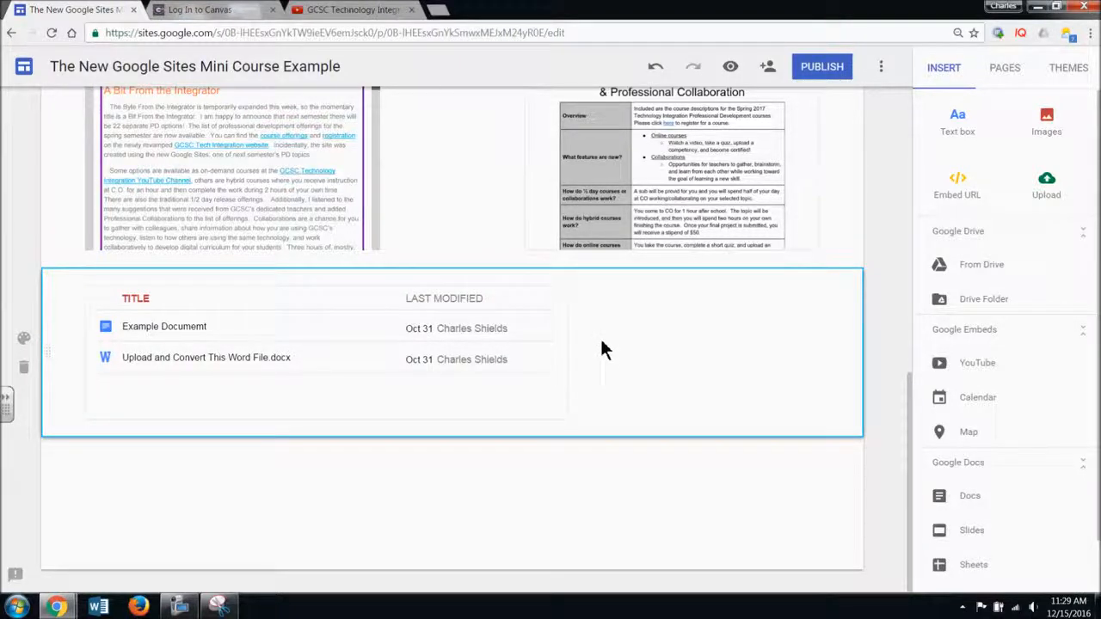
Shorten the embedded Drive folder list and centre it horizontally in its section.
click(561, 364)
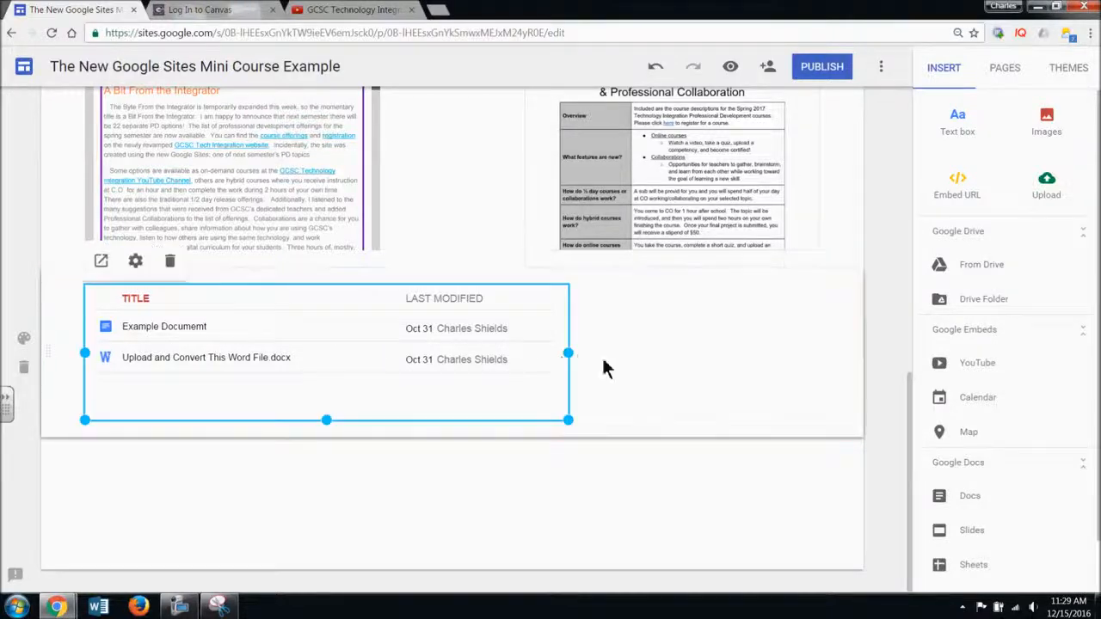
mouse_move(570, 352)
mouse_down()
mouse_move(698, 354)
mouse_move(567, 353)
mouse_up()
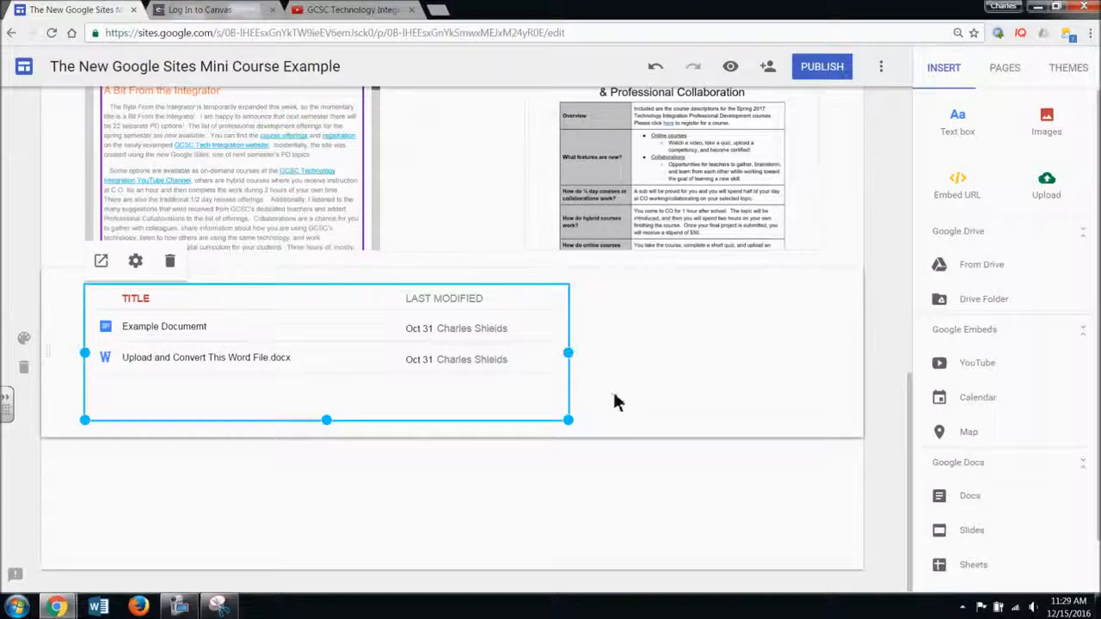
drag(326, 421, 471, 349)
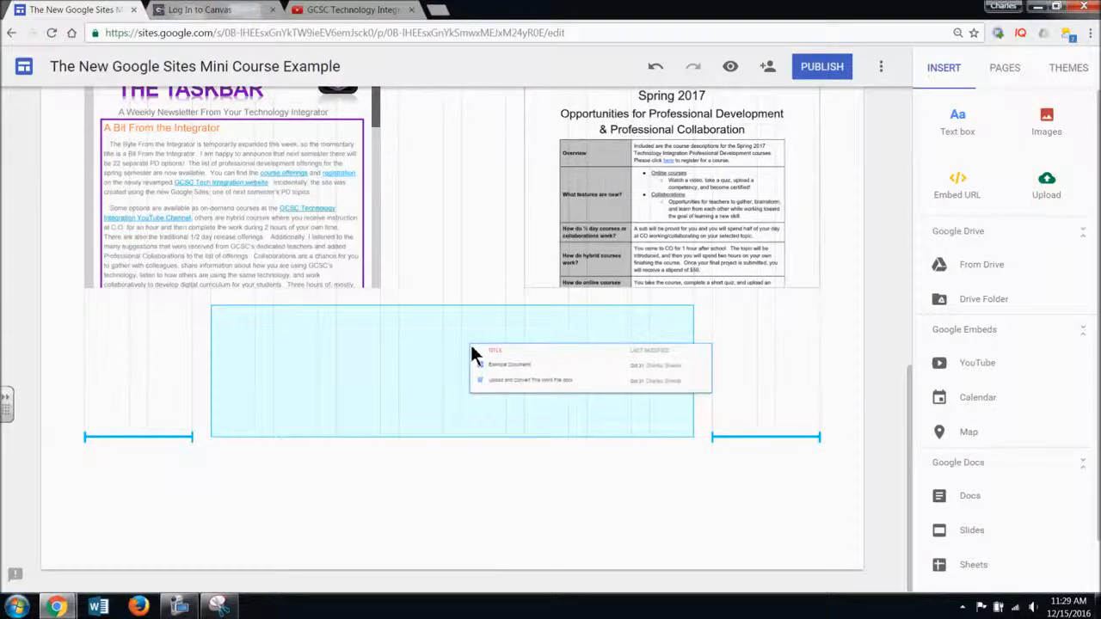
drag(471, 356, 472, 354)
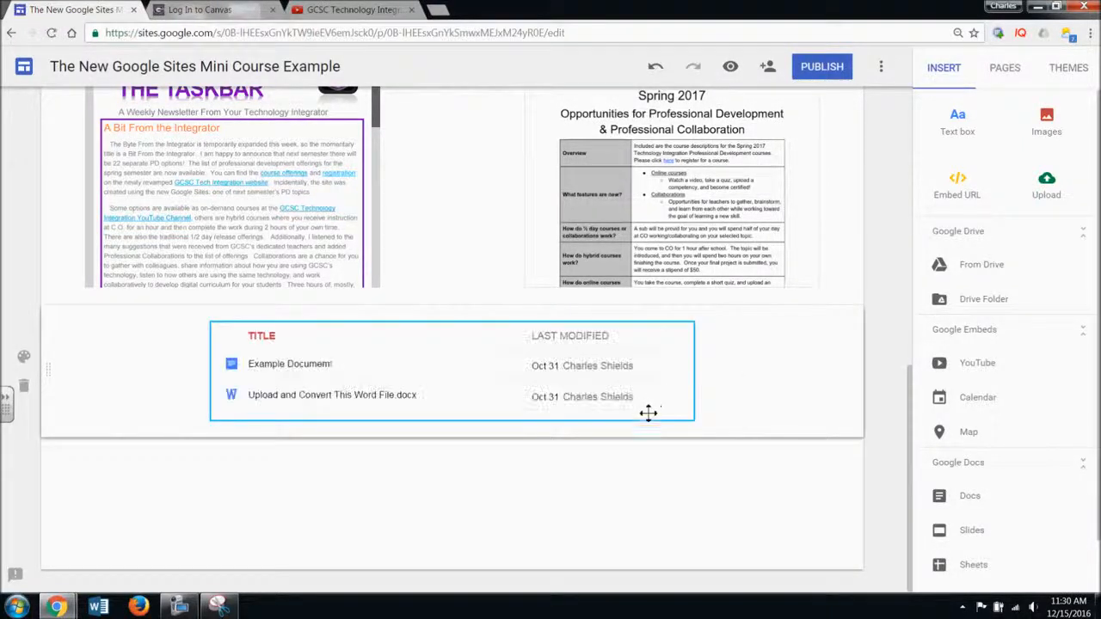
scroll(756, 412, up, 2)
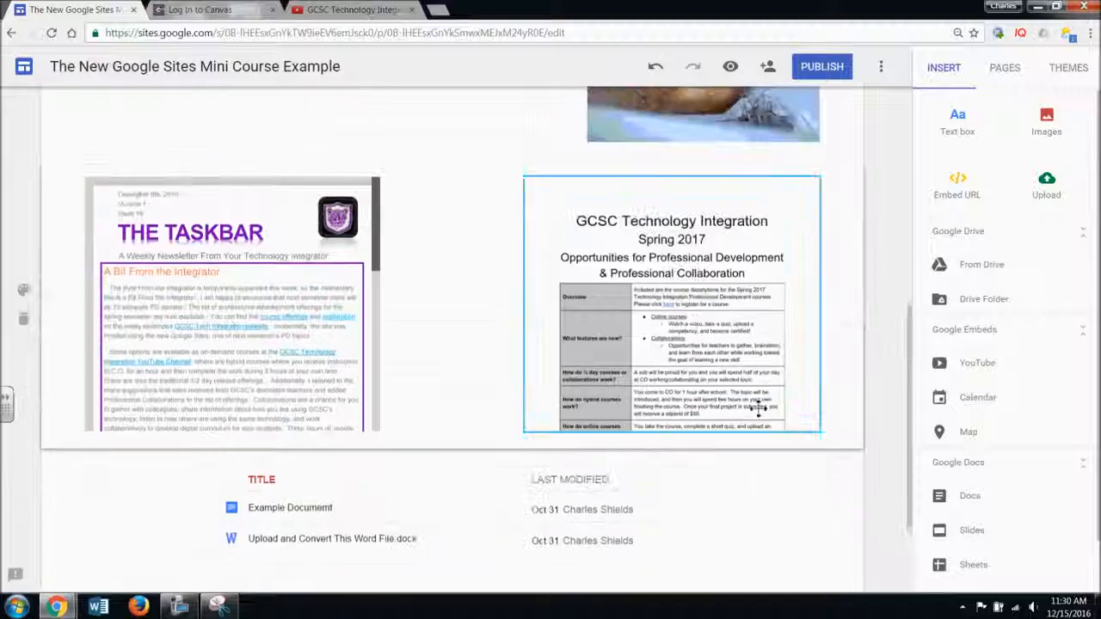
scroll(756, 408, down, 2)
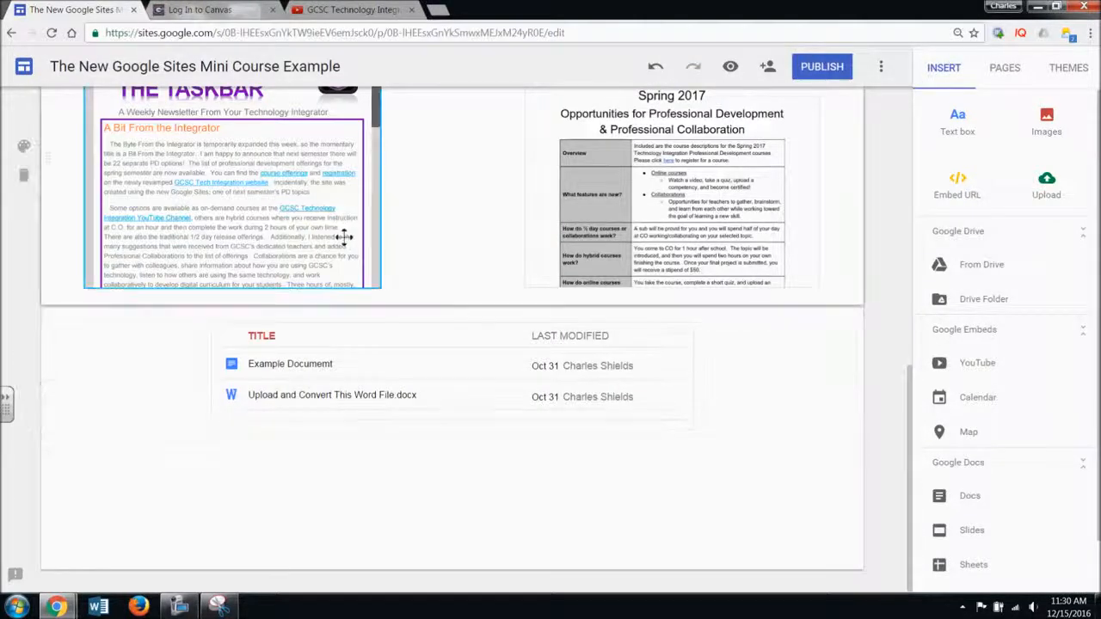
click(300, 239)
click(607, 236)
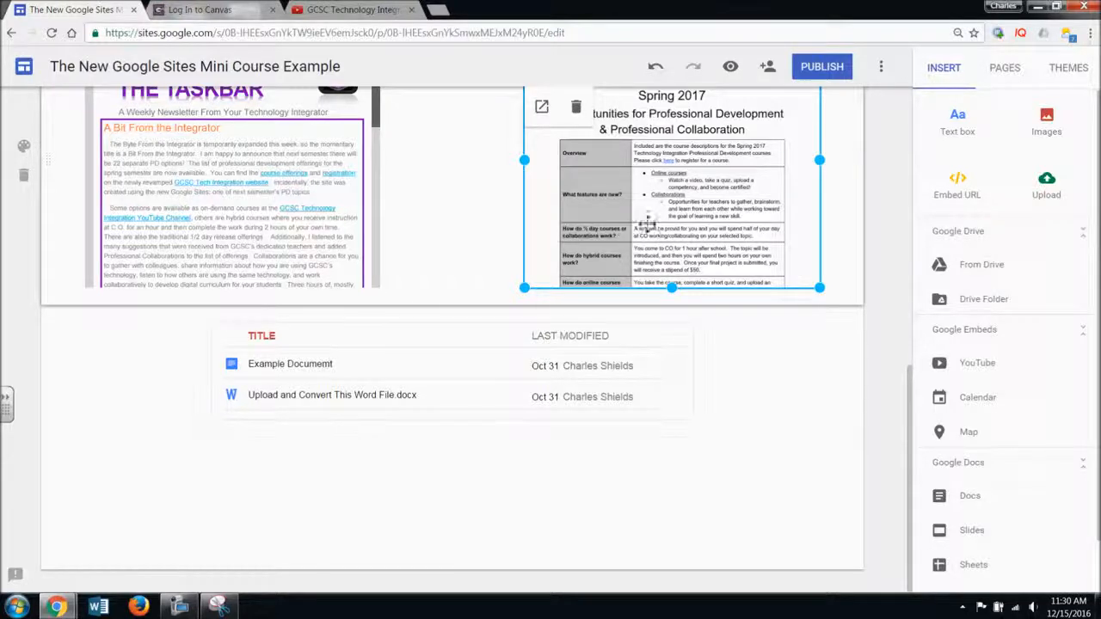
Apply the Emphasis 2 section style to the Drive folder list's section and look over the page.
click(553, 346)
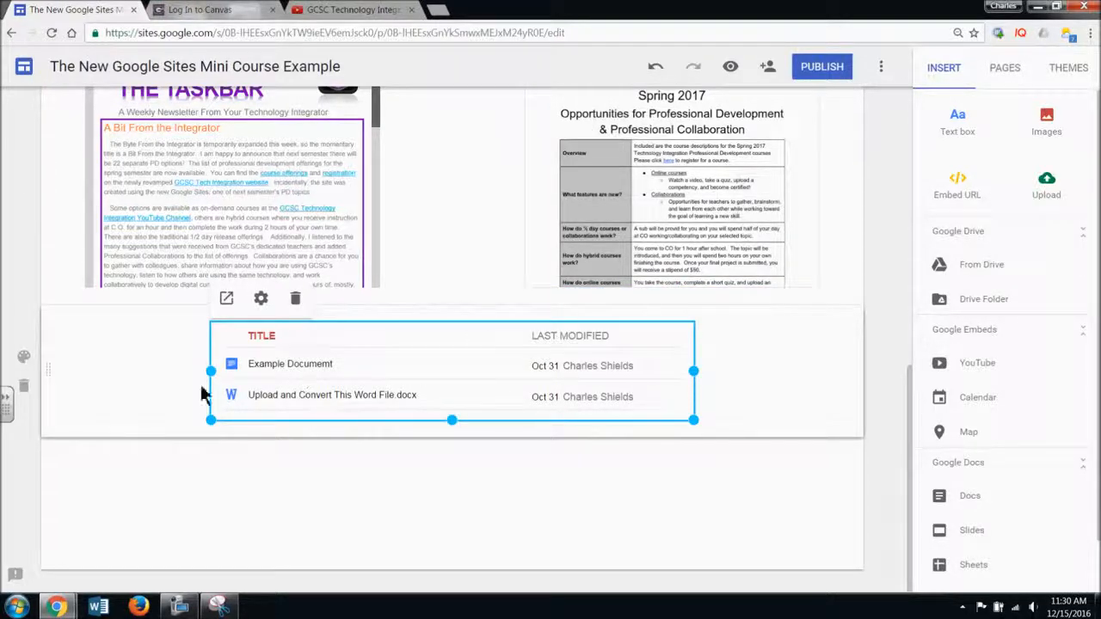
click(25, 358)
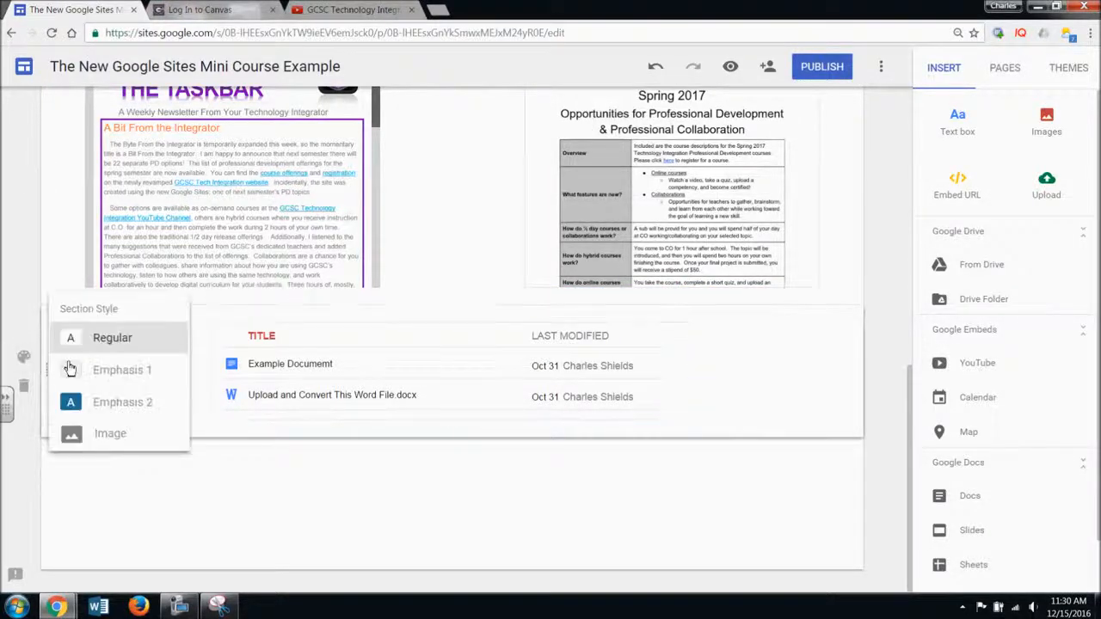
click(127, 403)
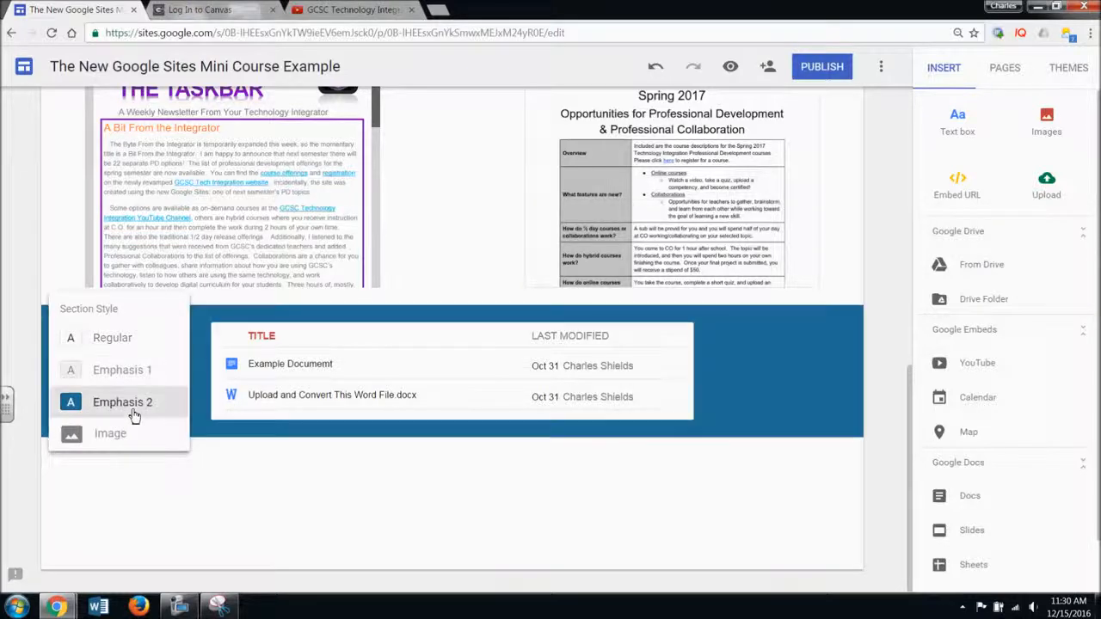
click(507, 531)
scroll(656, 494, up, 5)
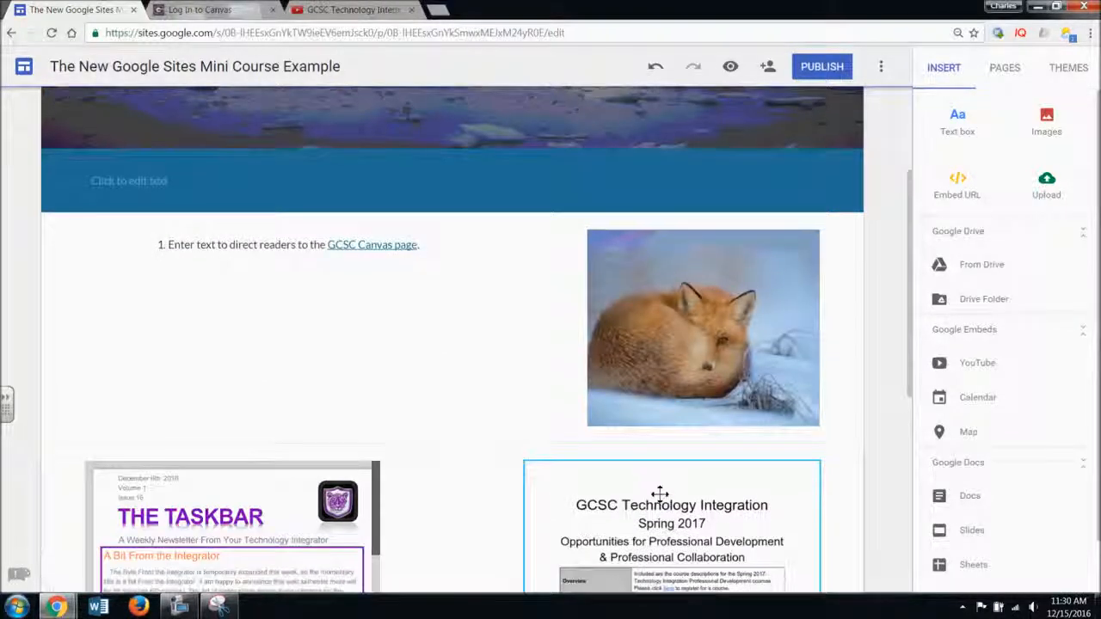
scroll(659, 495, down, 5)
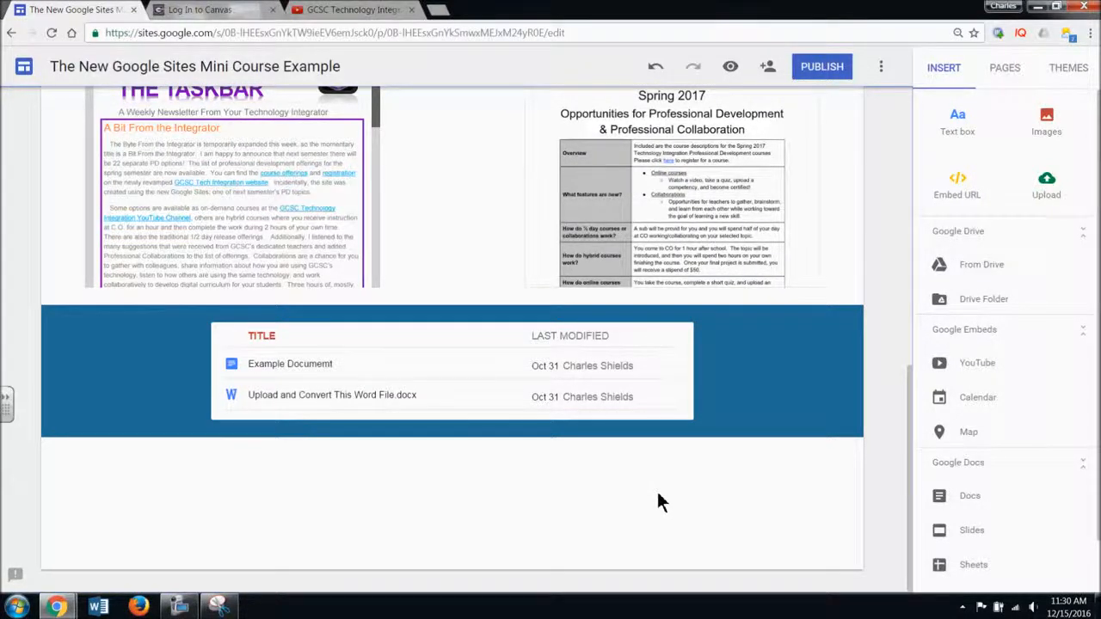
Open the YouTube video picker and check the uploaded videos before returning to the video search.
click(951, 376)
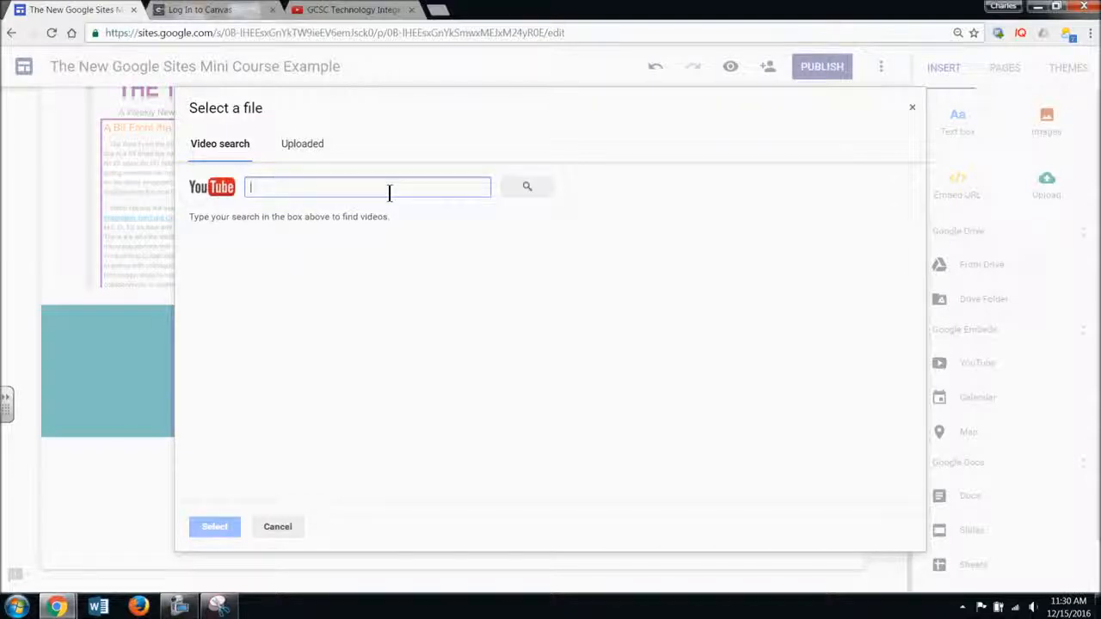
click(307, 148)
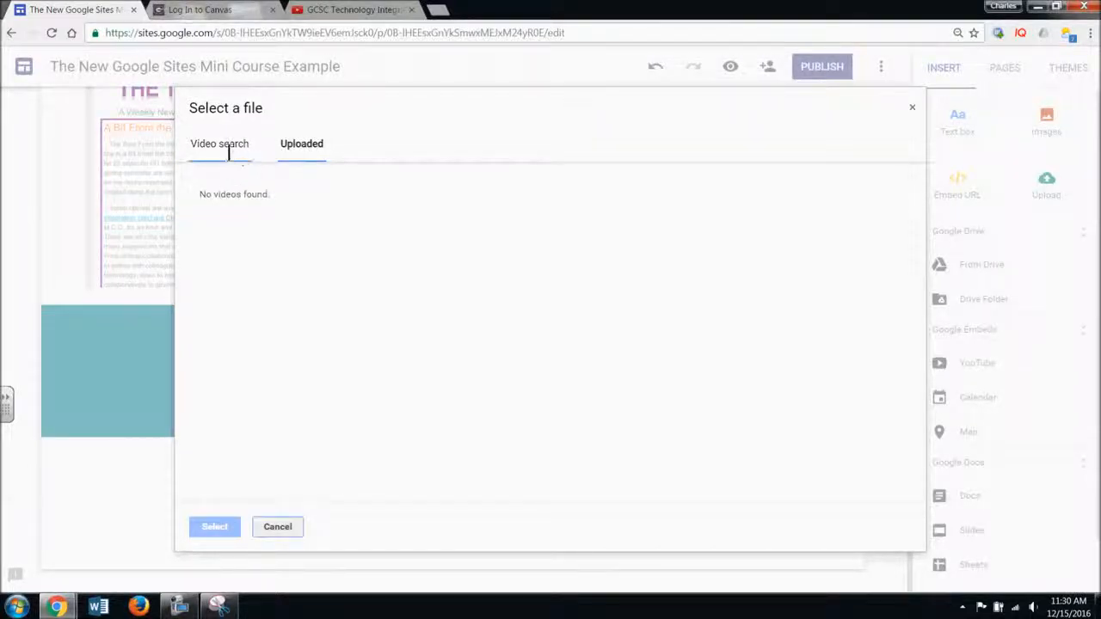
click(228, 155)
Switch to the GCSC Technology Integration YouTube channel, open the video "Turn on Notability's Auto Backup Feature" and copy its URL.
click(308, 11)
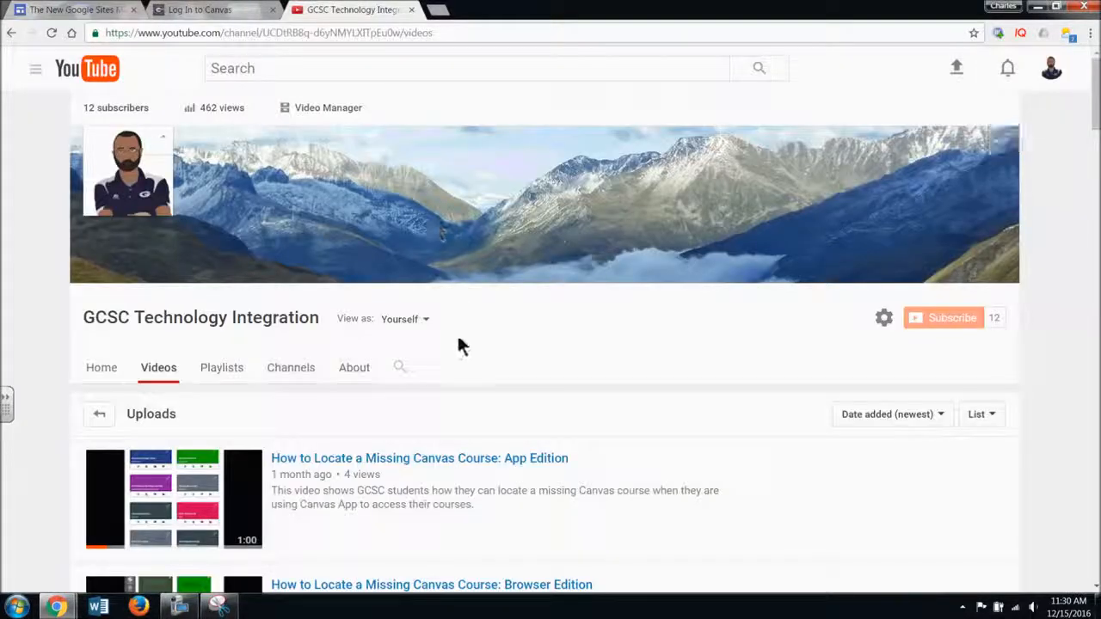
scroll(461, 344, down, 1)
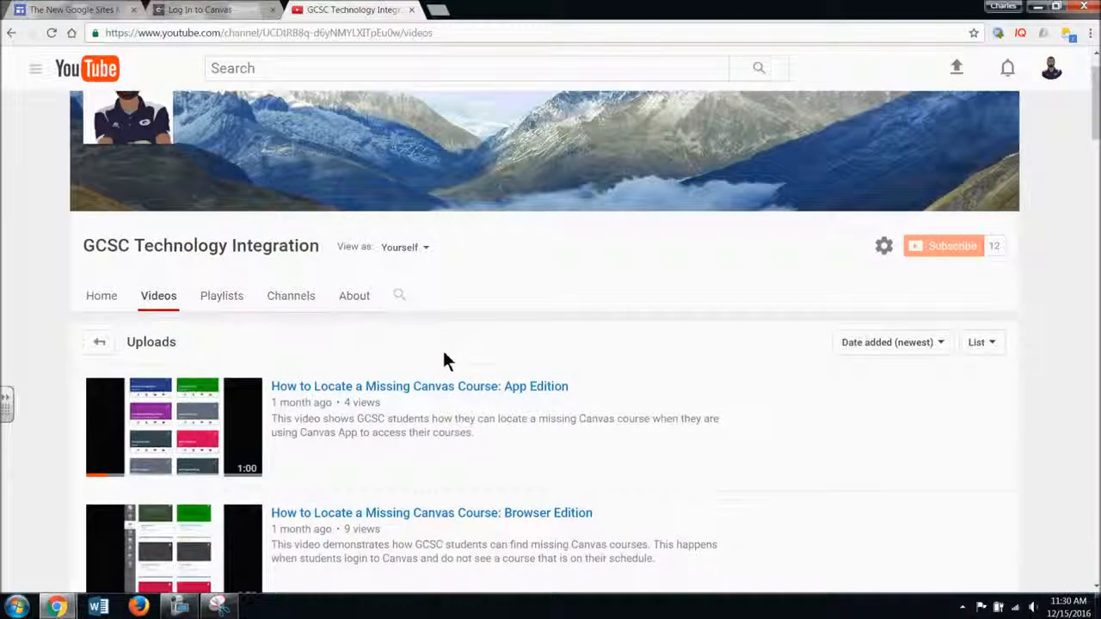
scroll(432, 360, down, 1)
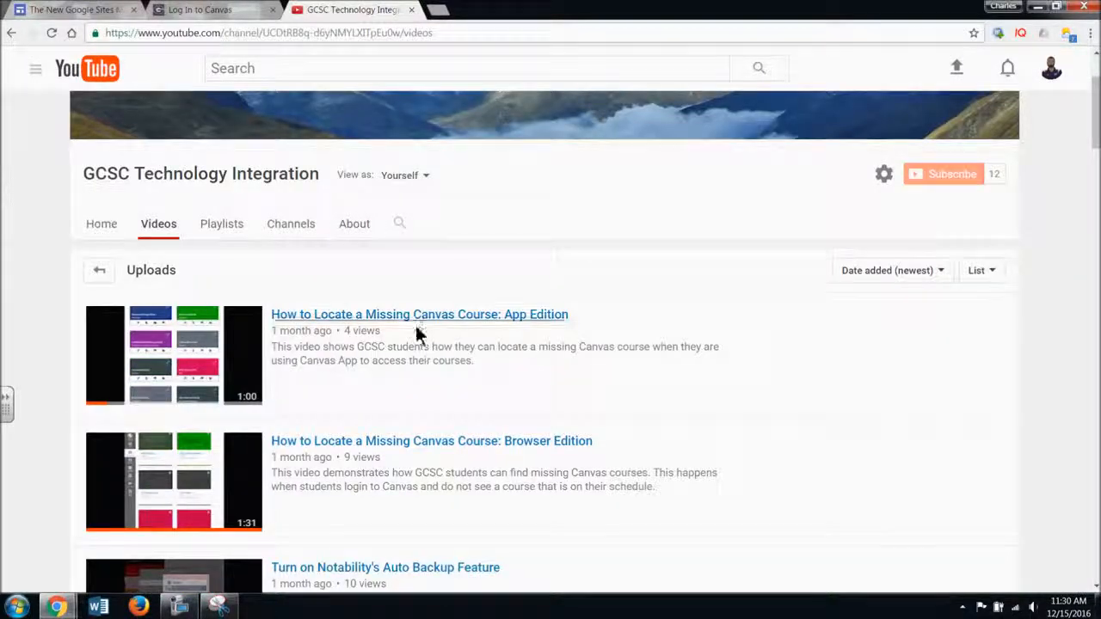
scroll(427, 418, down, 2)
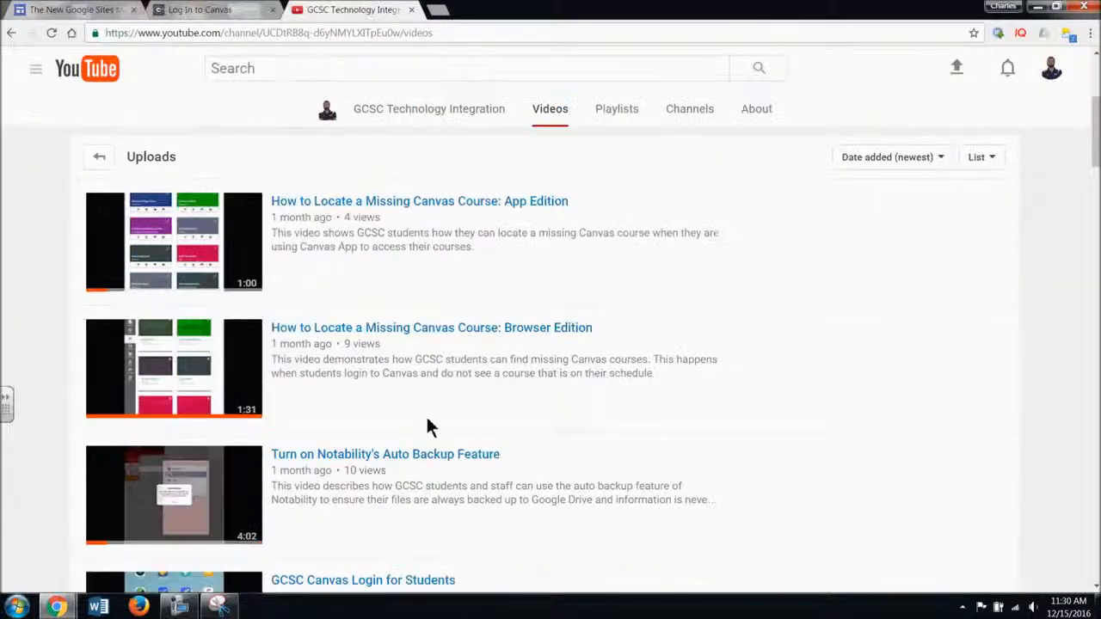
click(451, 463)
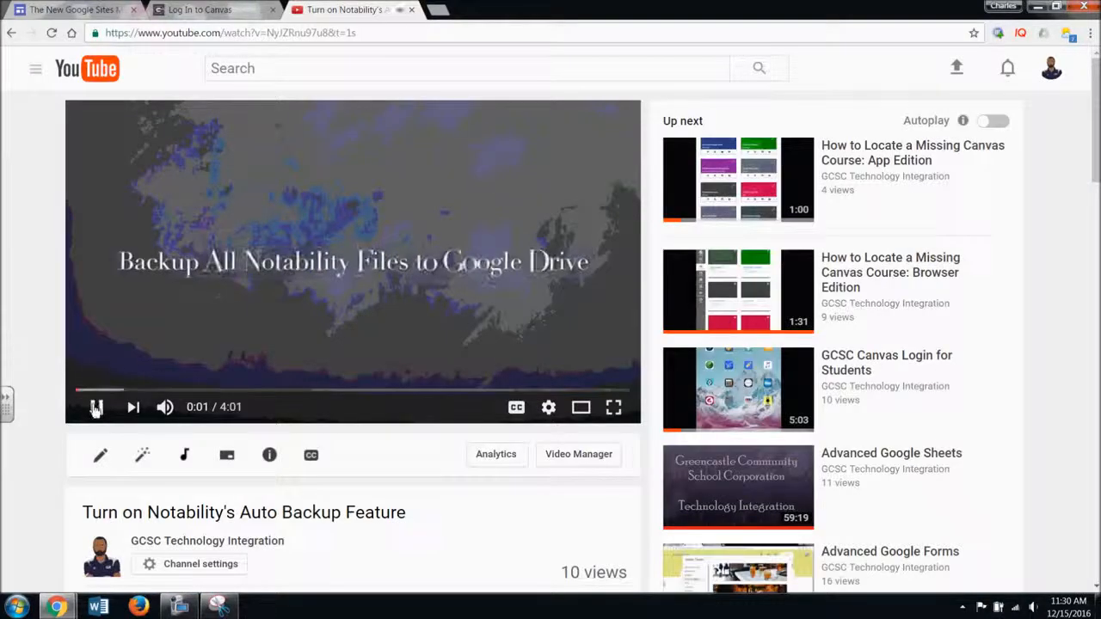
click(246, 32)
right_click(246, 34)
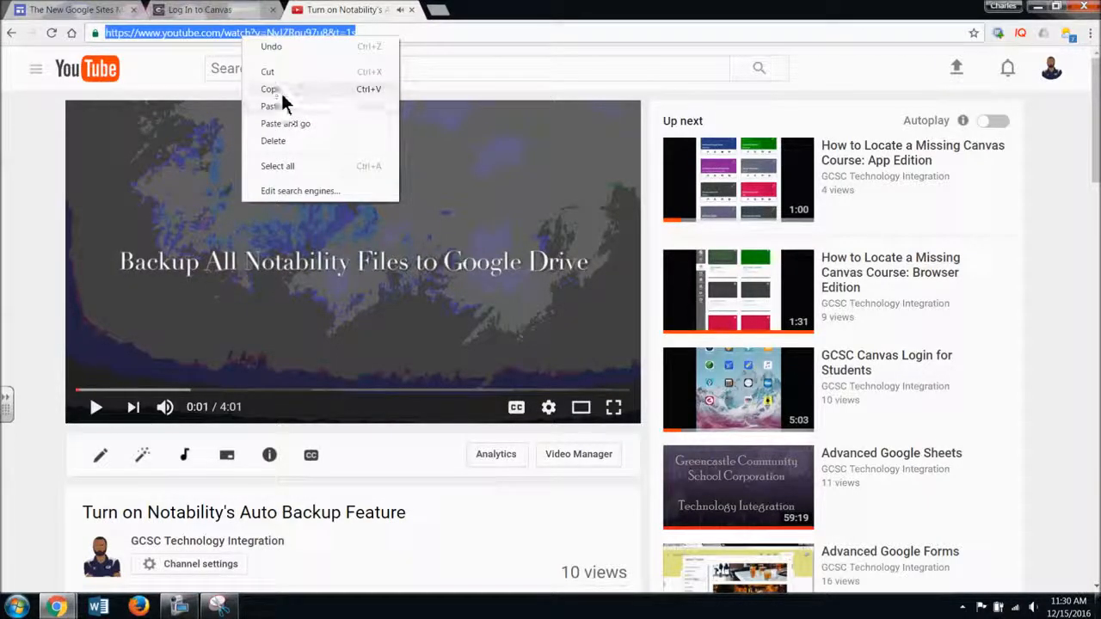
click(281, 91)
Back in the site, find the Notability video by its copied URL, insert it and shrink it to about a third of the section's width.
click(74, 10)
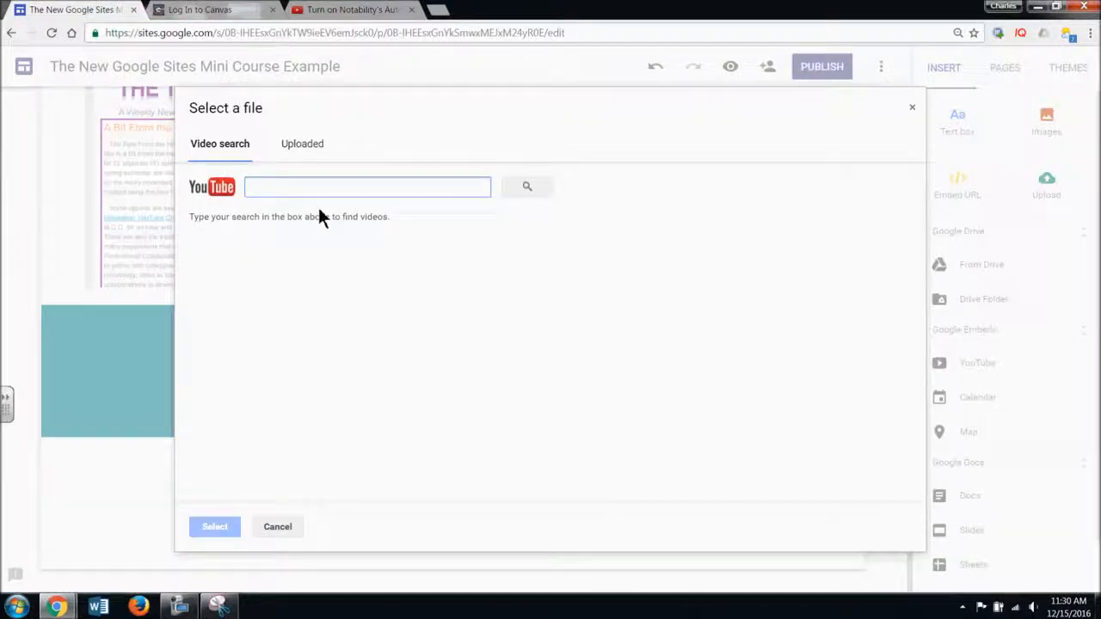
key(ctrl+v)
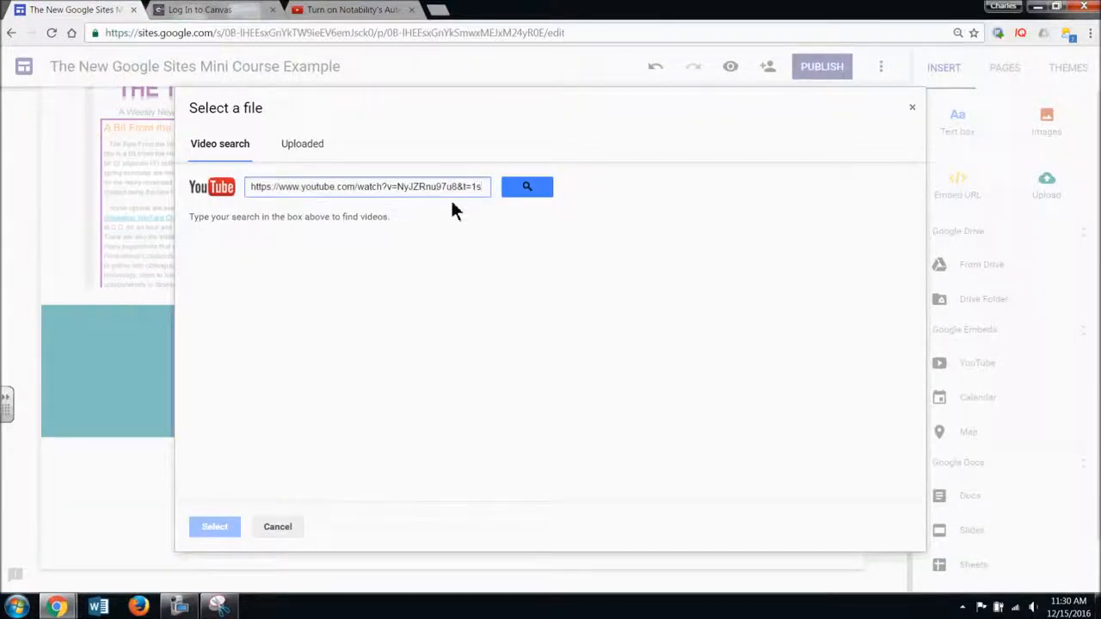
click(517, 190)
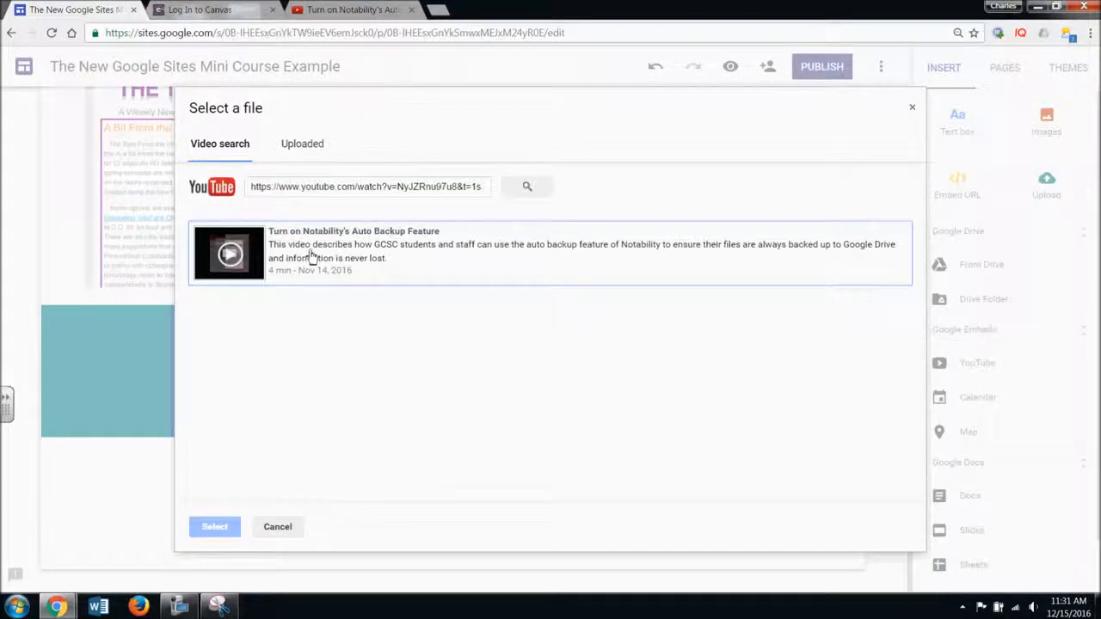
click(232, 256)
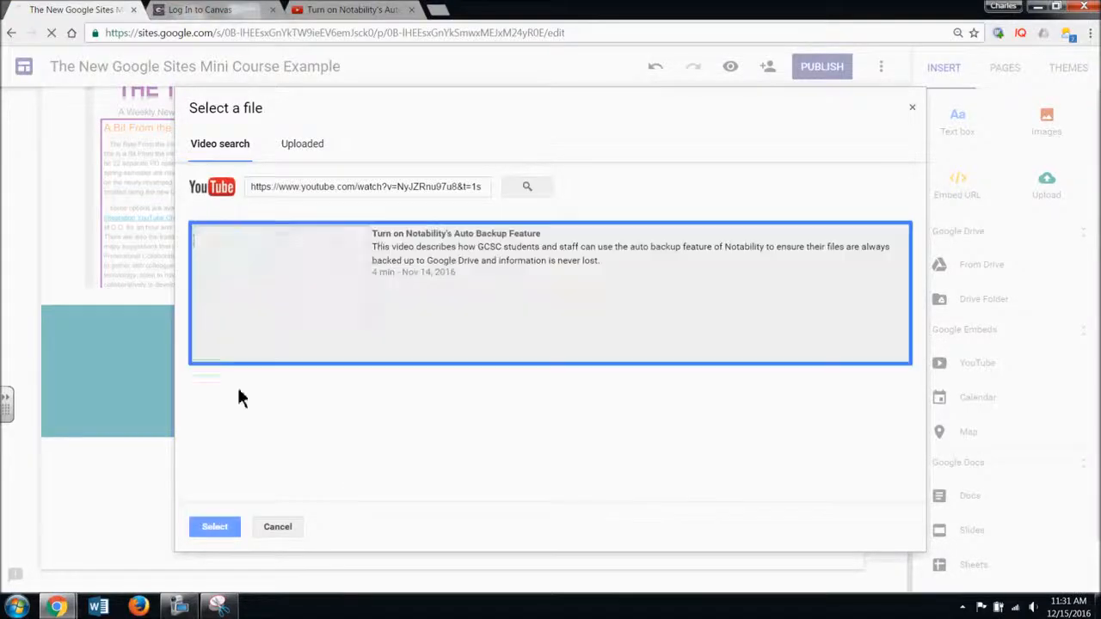
click(223, 530)
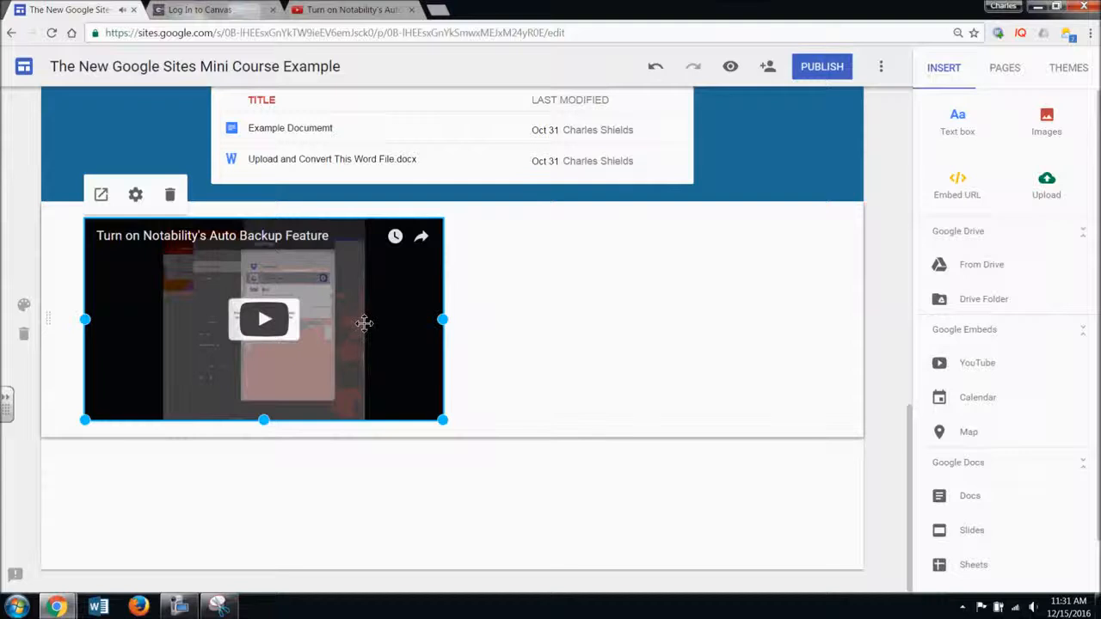
drag(445, 423, 370, 403)
drag(319, 353, 210, 344)
Add a text box reading "Description of the Video" beside the embedded video, narrowed to fit the remaining section width.
click(946, 151)
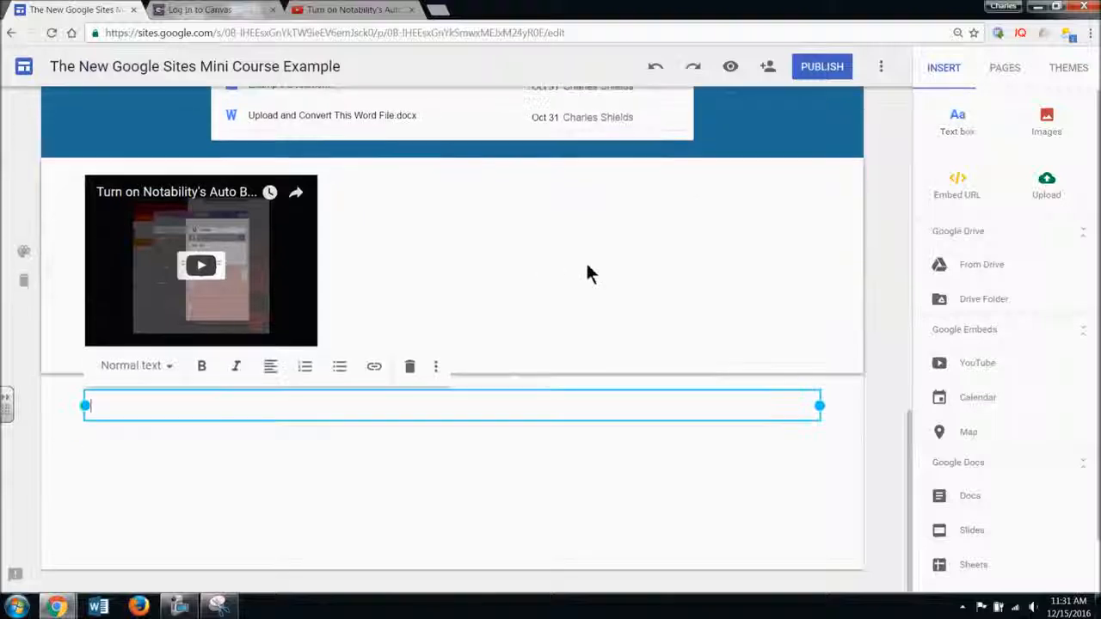
drag(85, 405, 408, 239)
click(434, 258)
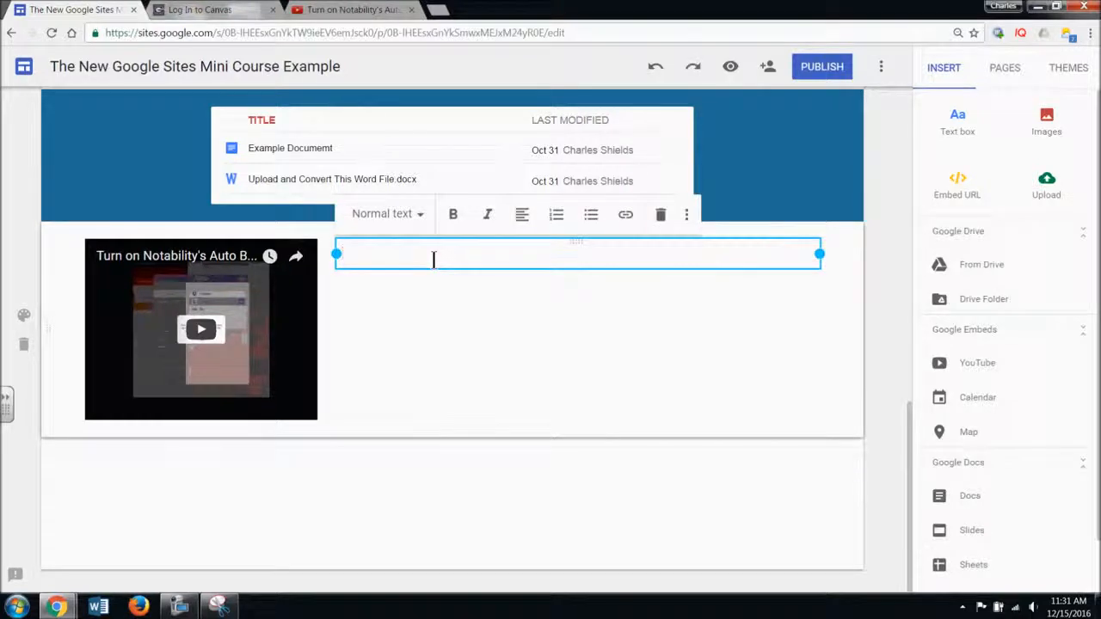
key(BackSpace)
text(Description of the Video)
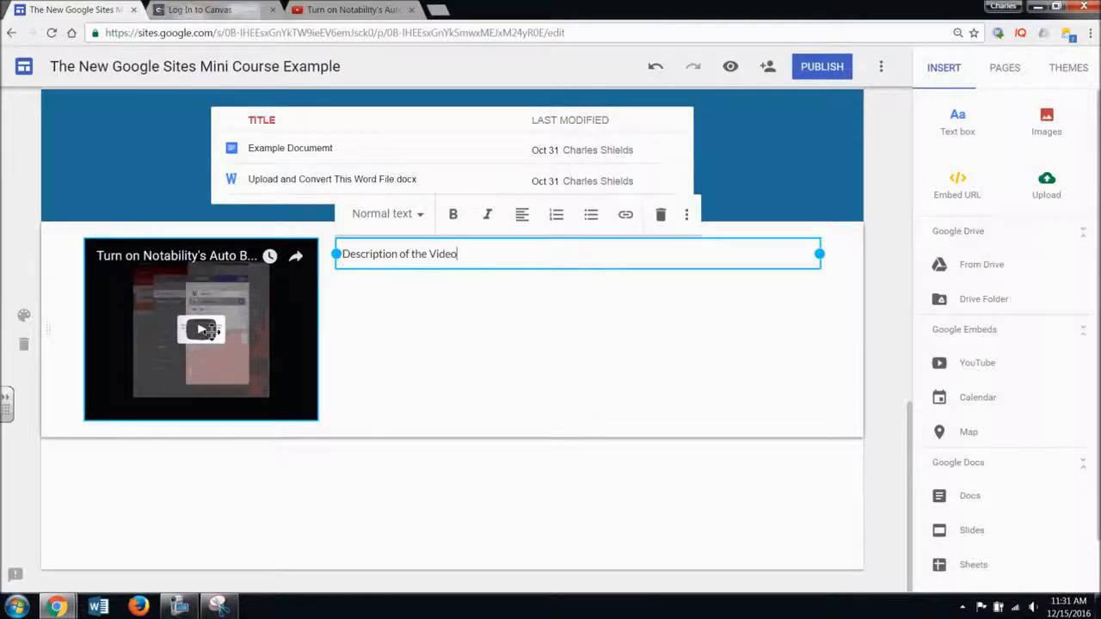
click(364, 332)
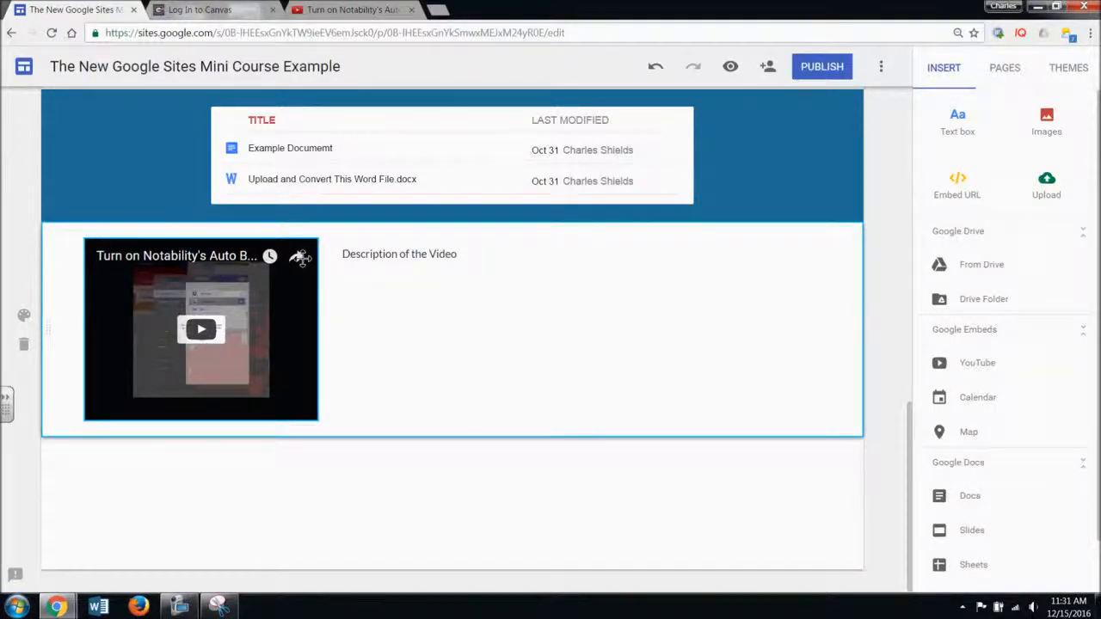
Look over the newsletter, the Spring 2017 document, the Drive folder section and the top of the home page.
scroll(374, 324, up, 3)
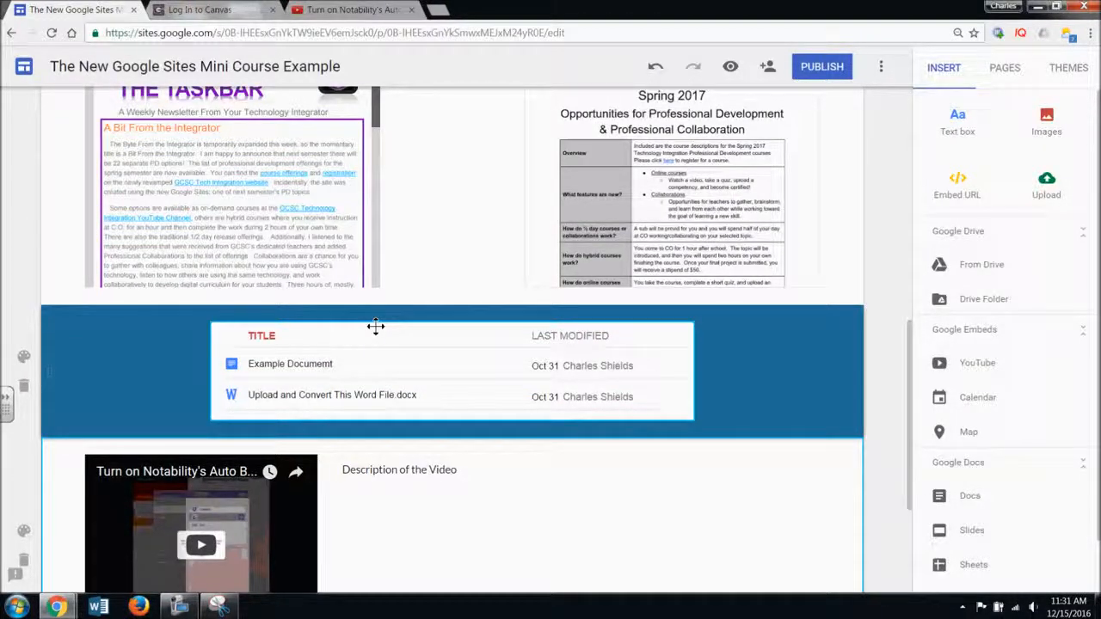
click(344, 253)
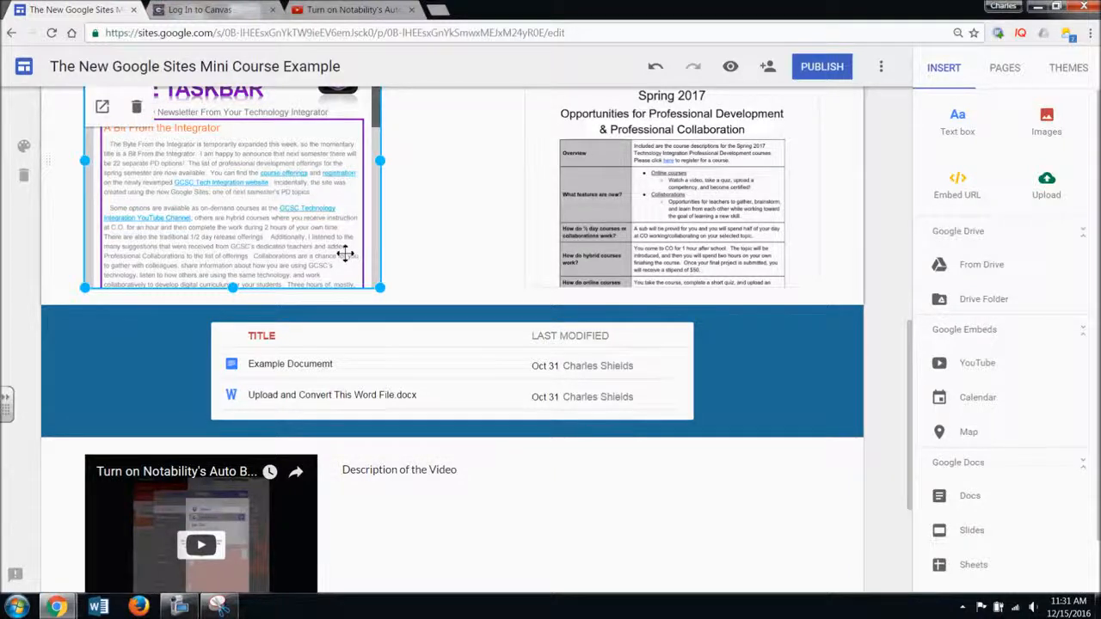
click(729, 250)
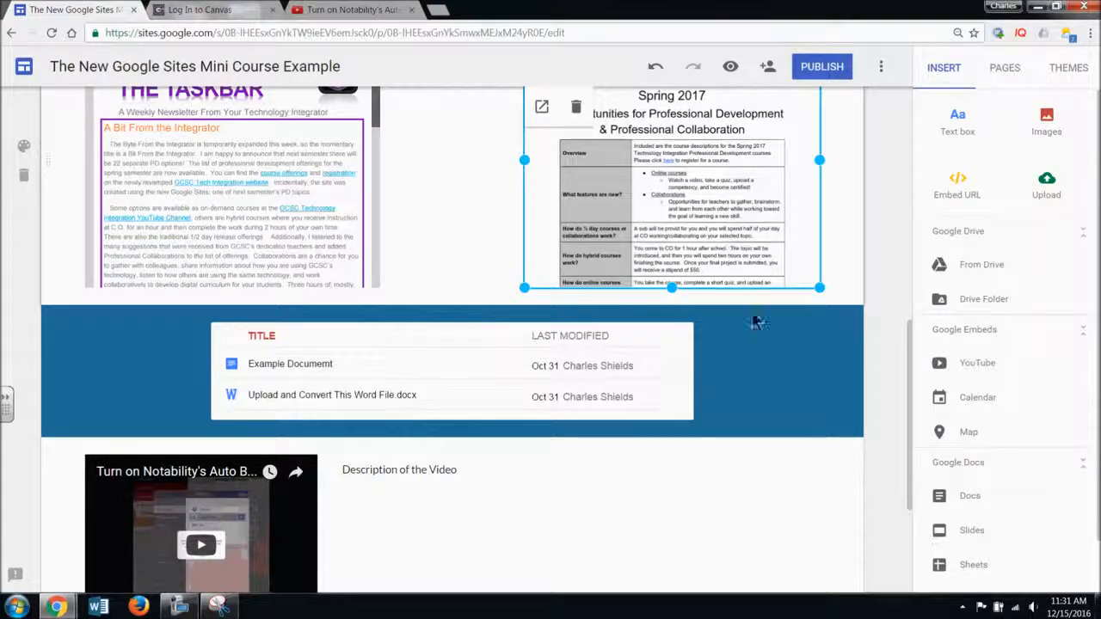
click(793, 366)
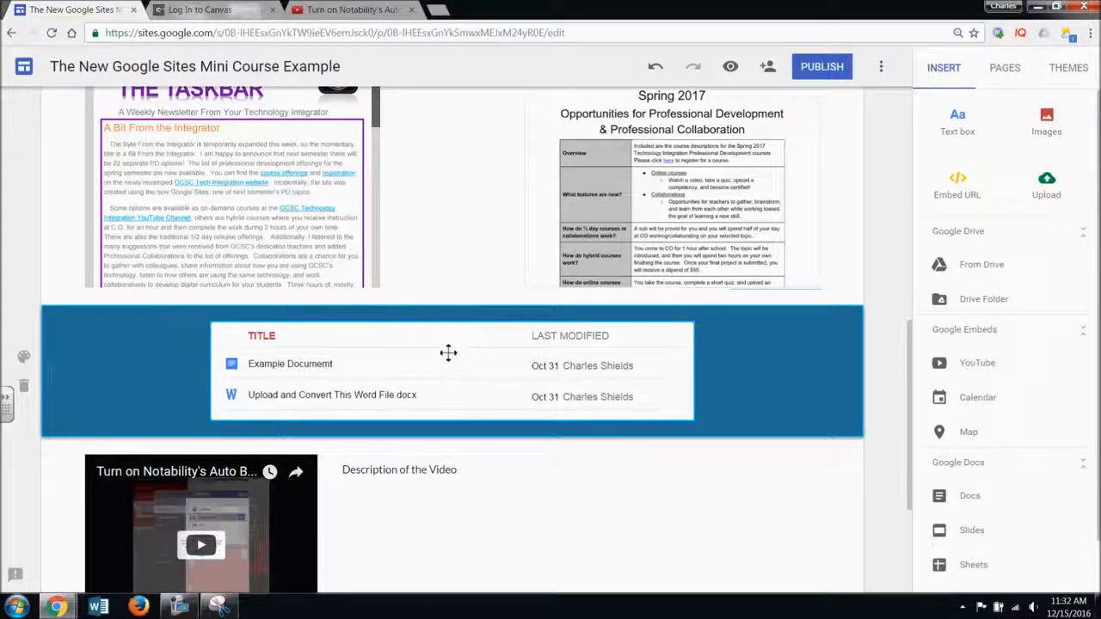
scroll(467, 315, down, 2)
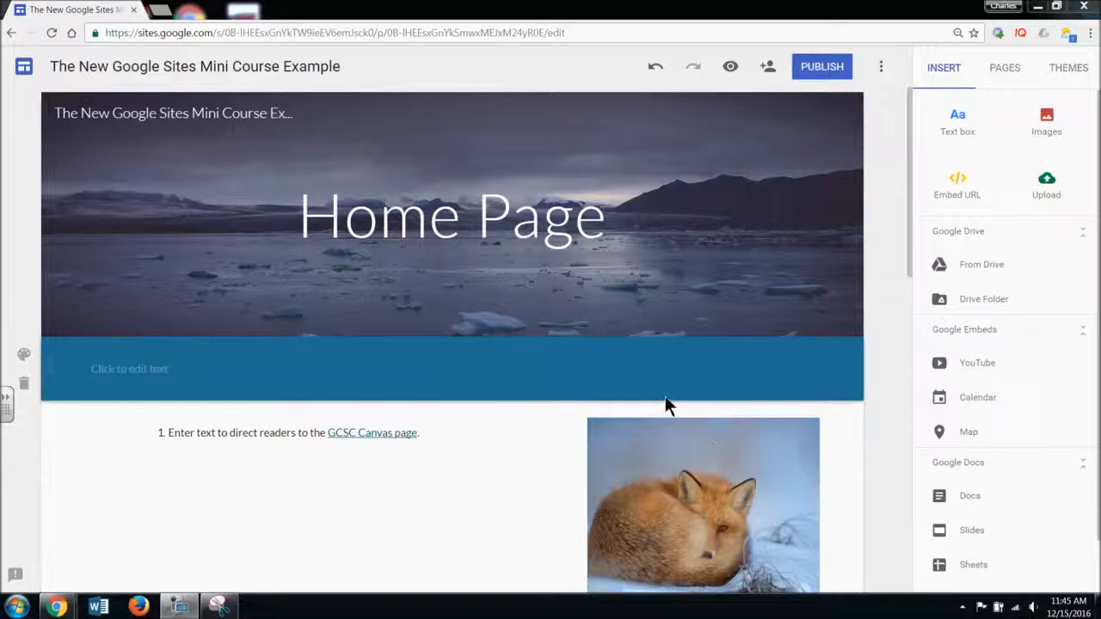
drag(907, 192, 917, 234)
drag(918, 233, 907, 190)
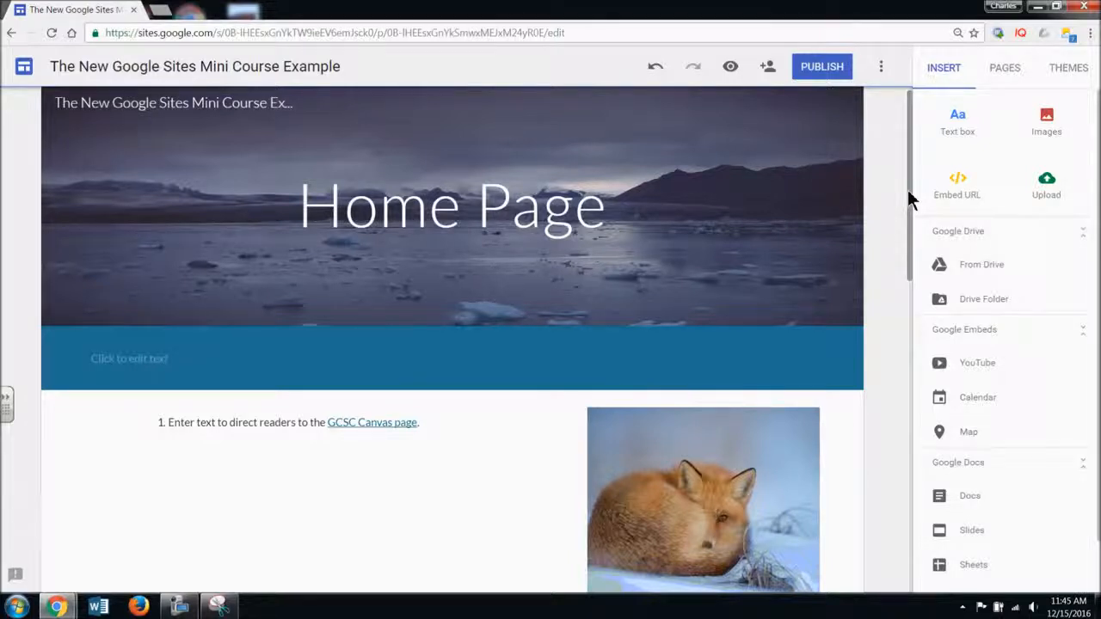
Try the Aristotle theme on the site with its second, blue-grey colour and the Classic font style.
click(1064, 76)
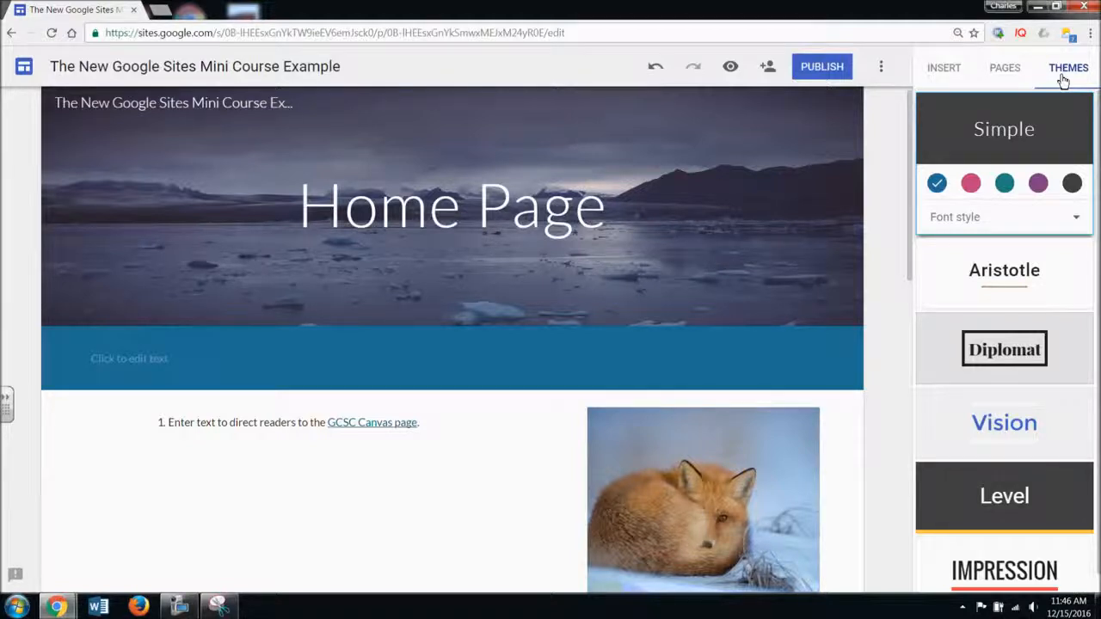
drag(1098, 130, 1099, 132)
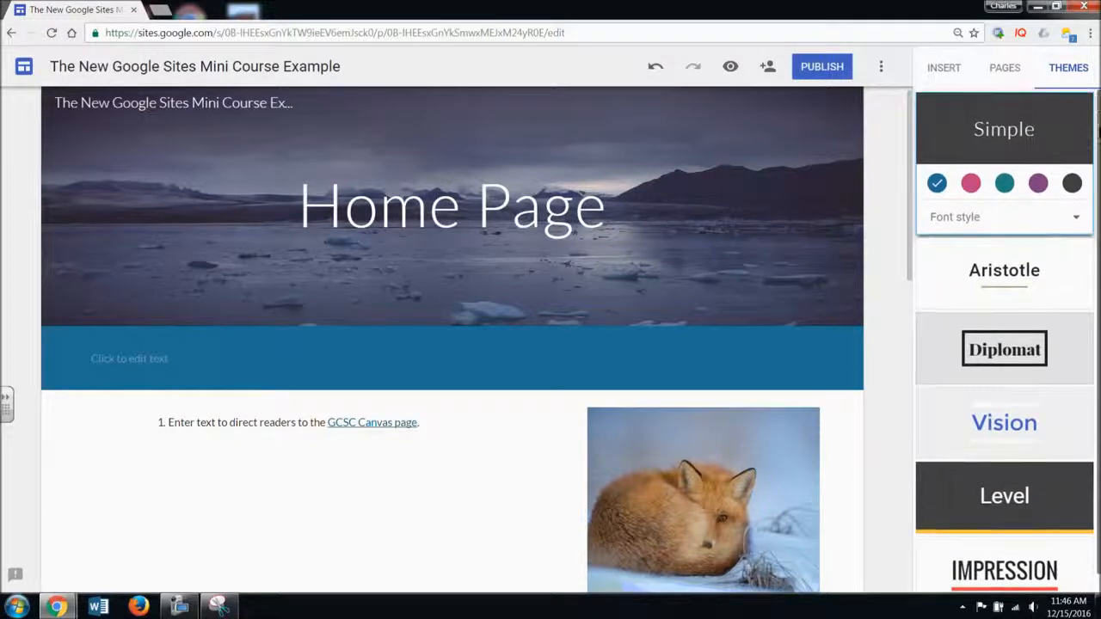
click(1019, 270)
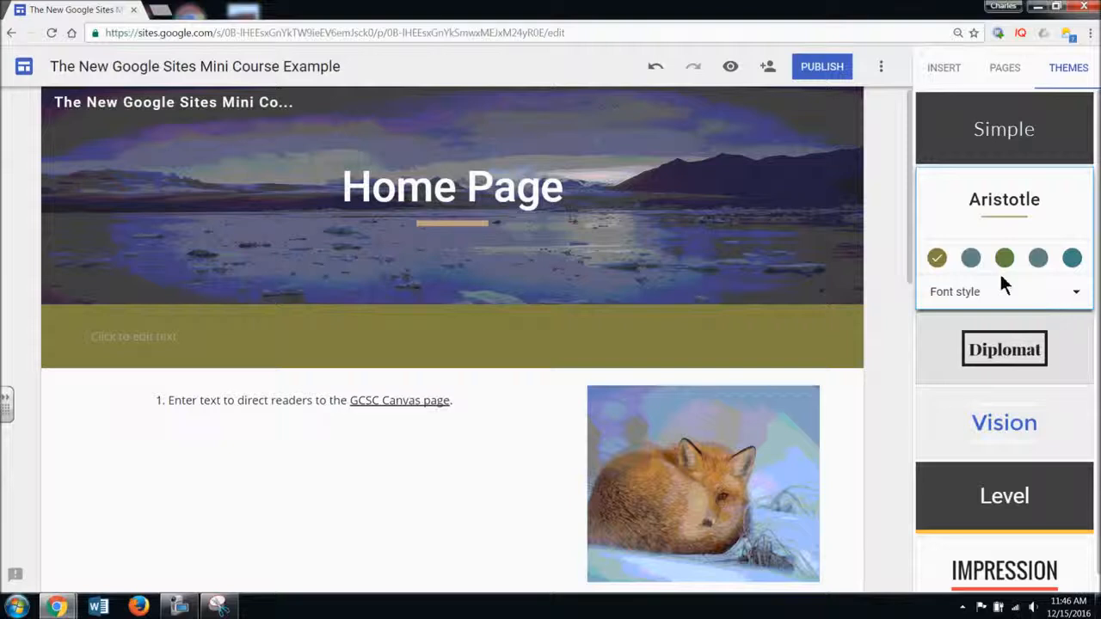
click(970, 259)
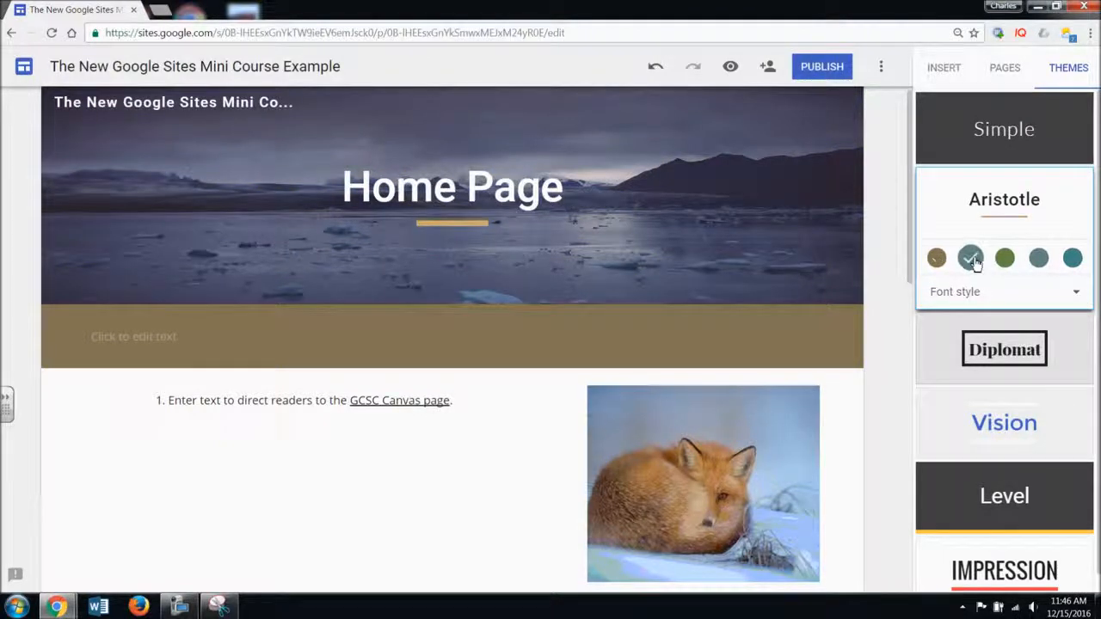
click(1074, 298)
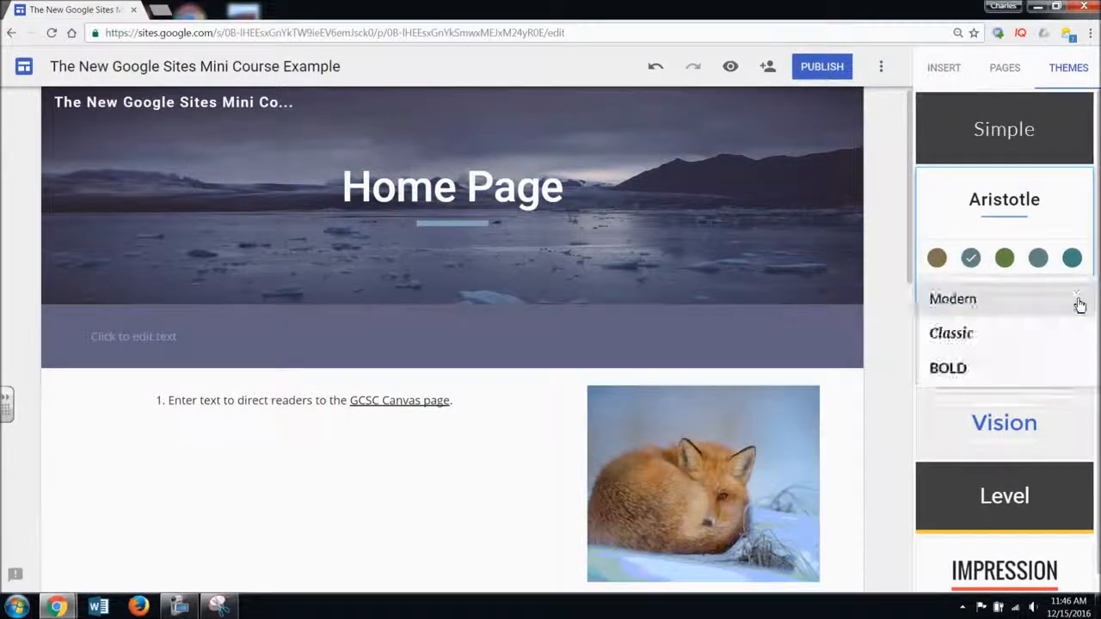
click(1056, 342)
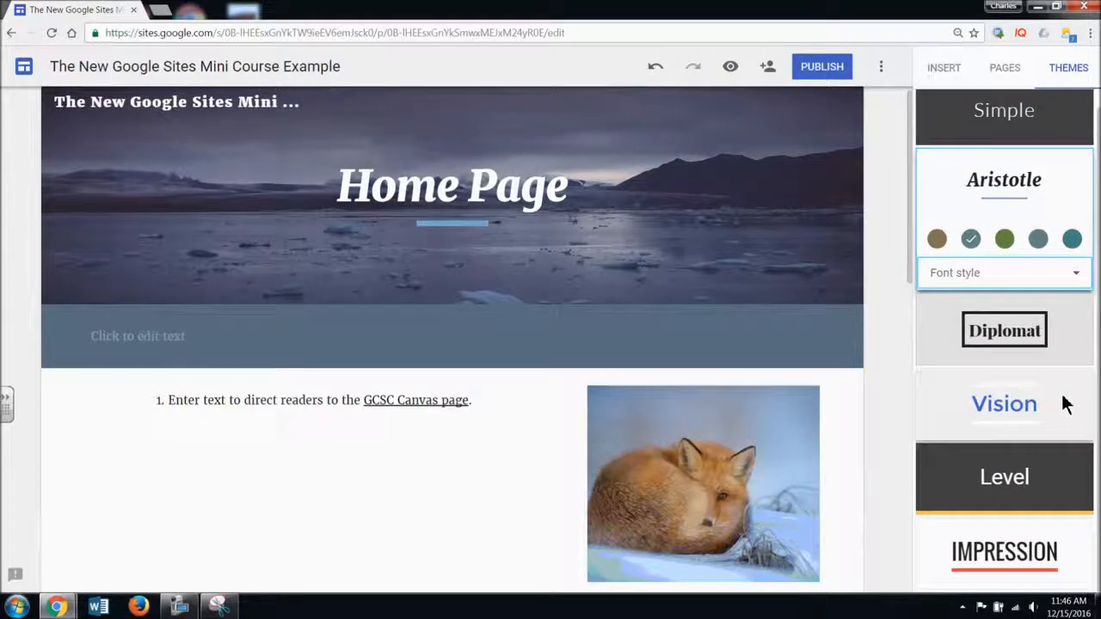
Try the Diplomat theme with its dark navy colour and the Heavy font style.
click(1053, 356)
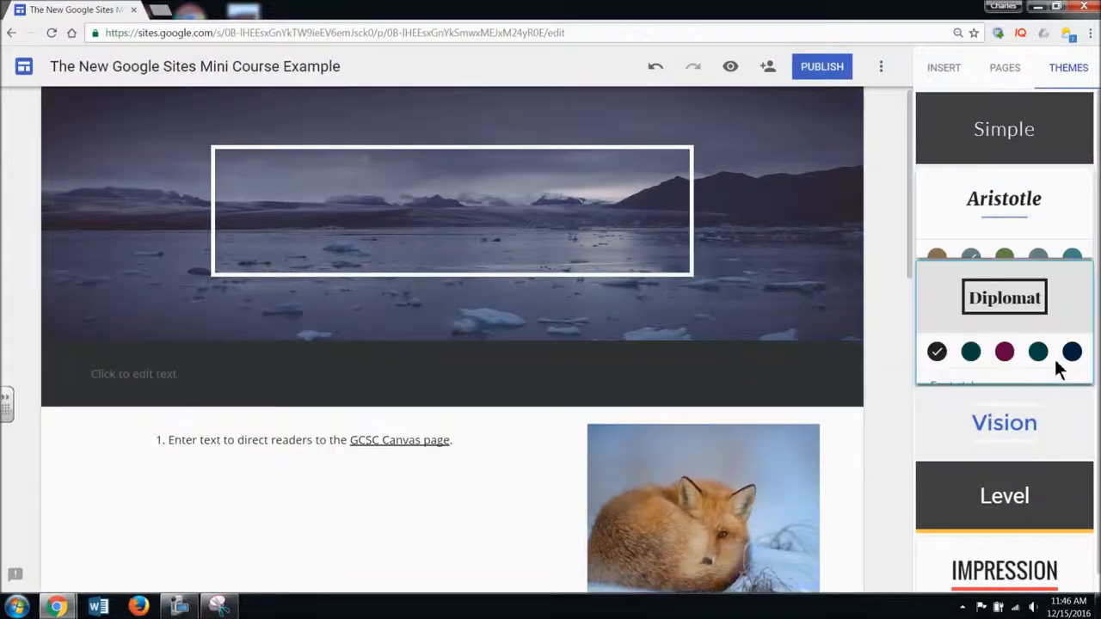
click(1073, 335)
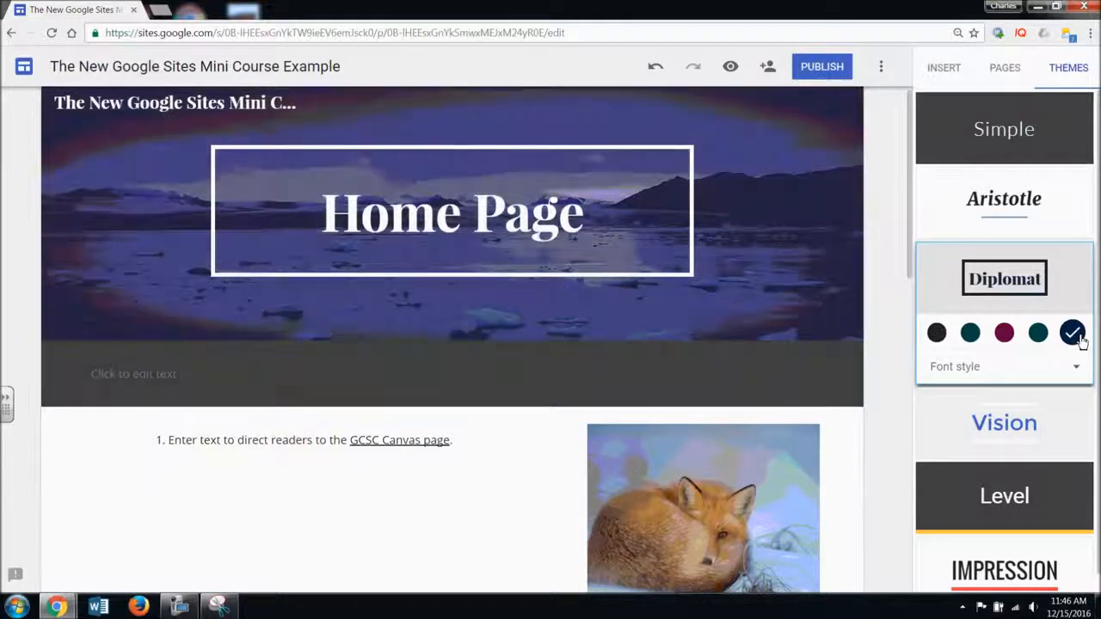
click(1074, 368)
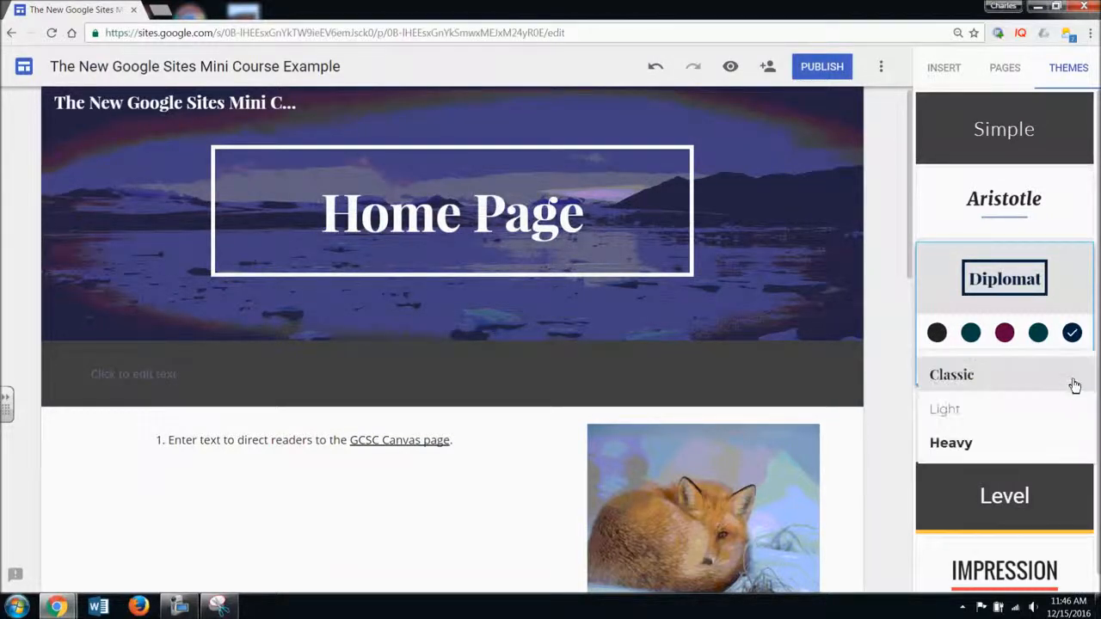
click(1022, 448)
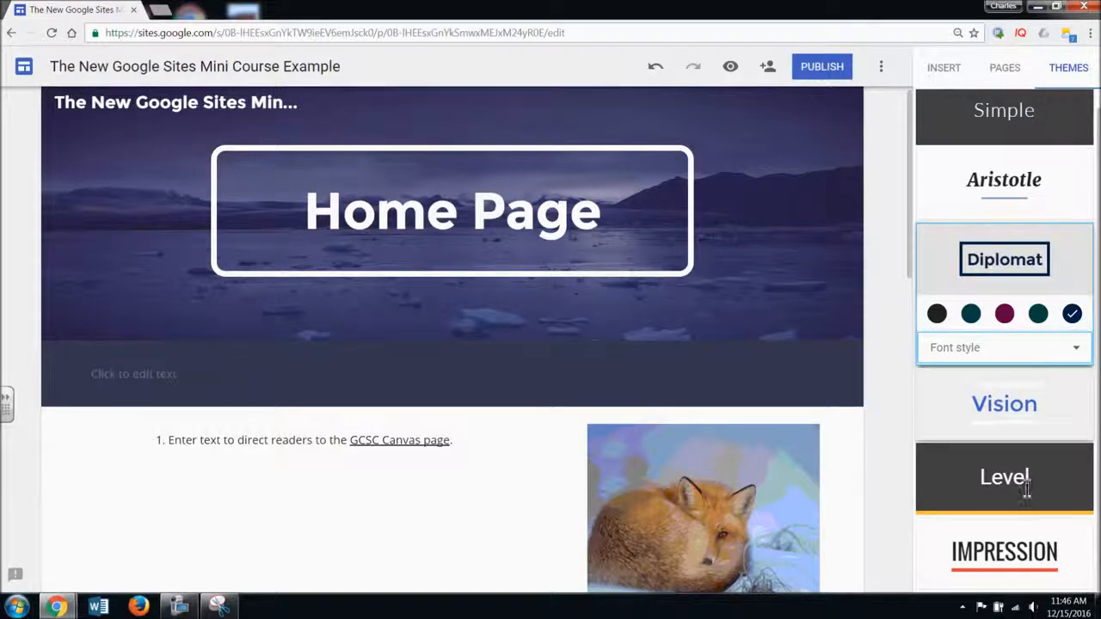
Apply the Impression theme to the site with its blue-grey colour and the Narrow font style.
click(1055, 552)
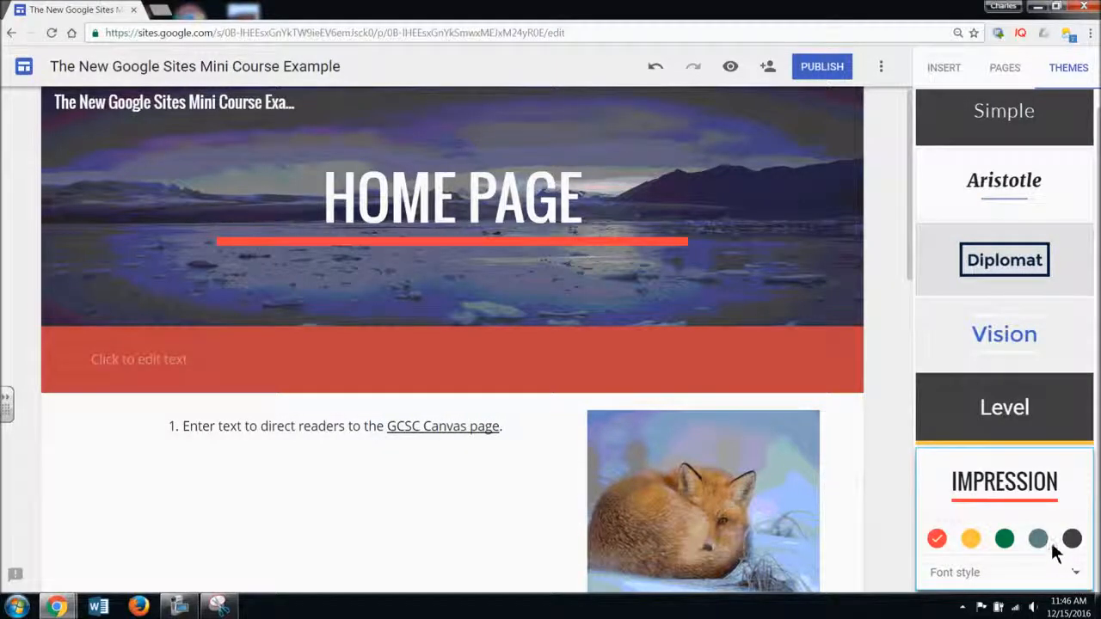
drag(910, 170, 910, 216)
click(1036, 542)
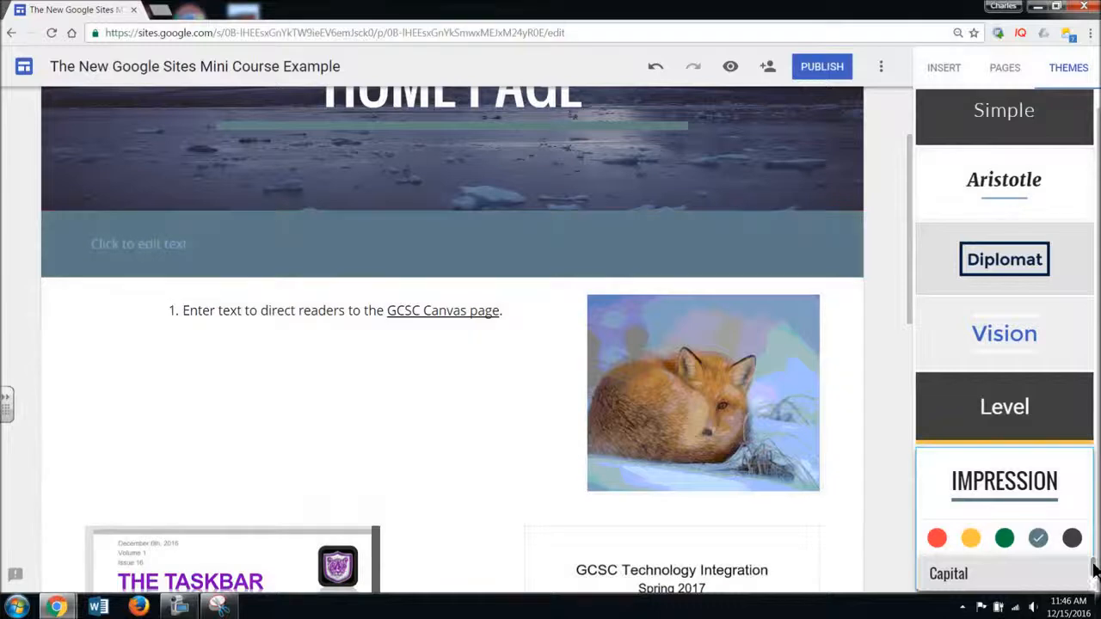
drag(1093, 563, 1093, 575)
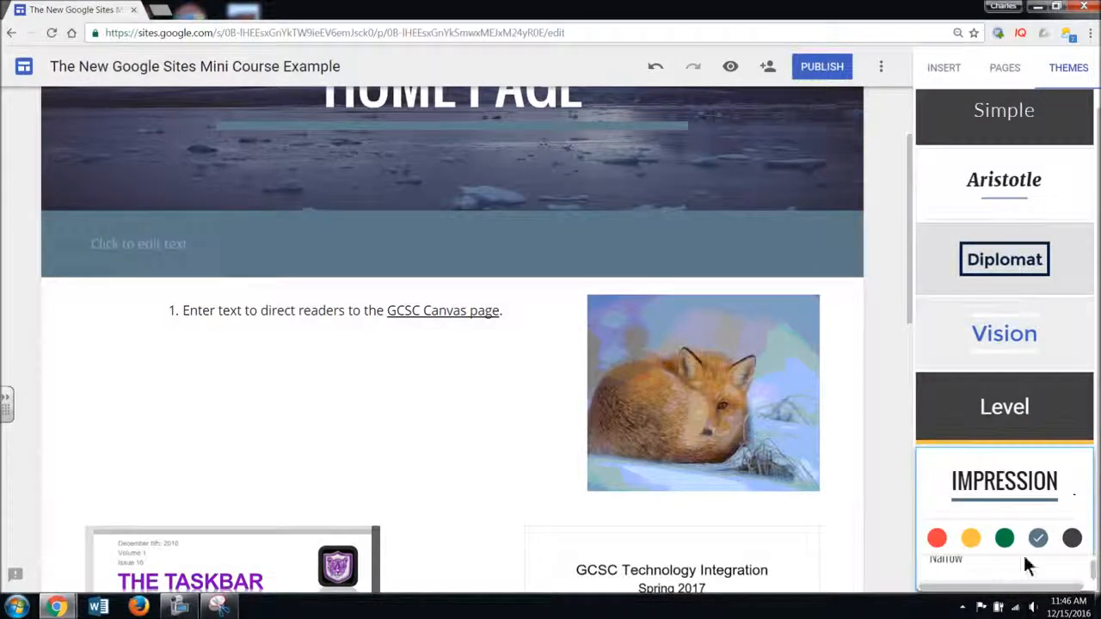
click(975, 570)
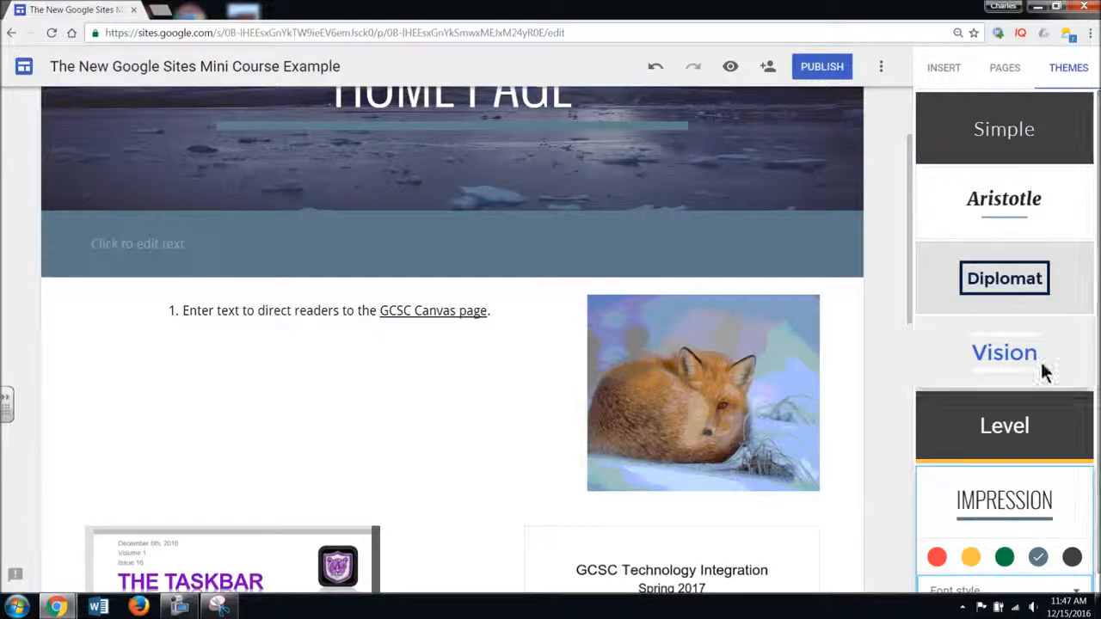
drag(909, 266, 904, 203)
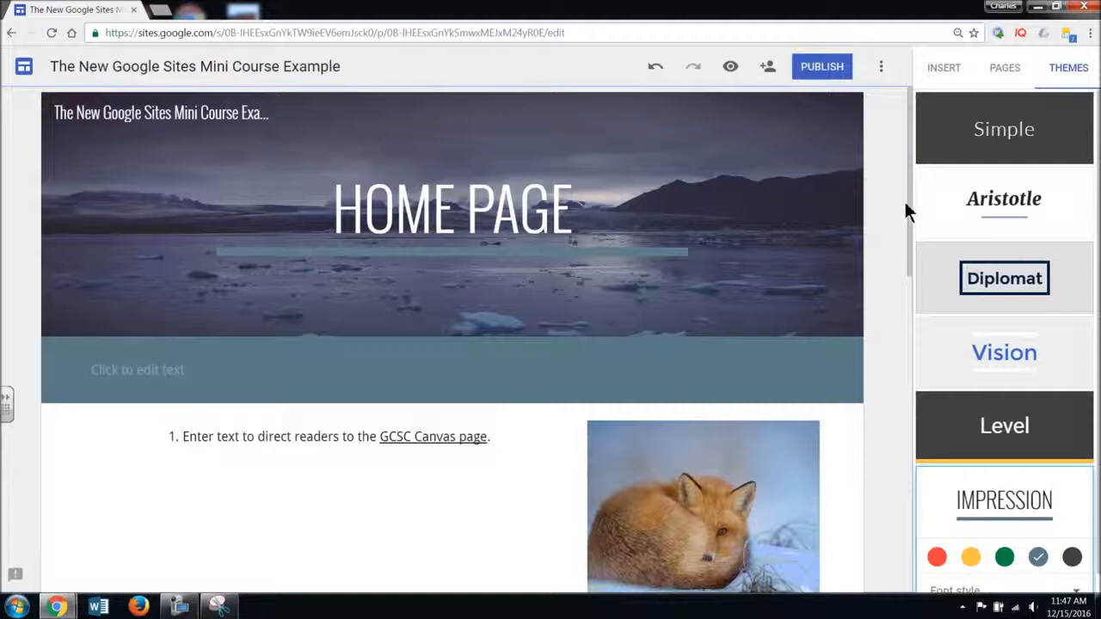
Rename the Home page in the site's page list to the teacher's name followed by "Page".
click(996, 84)
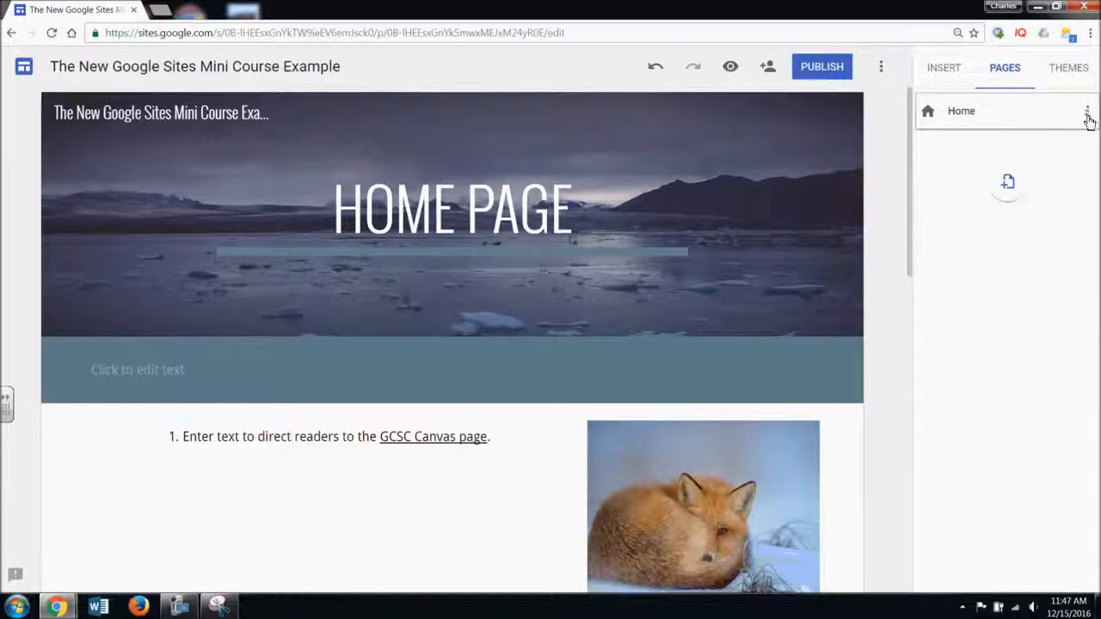
click(1087, 116)
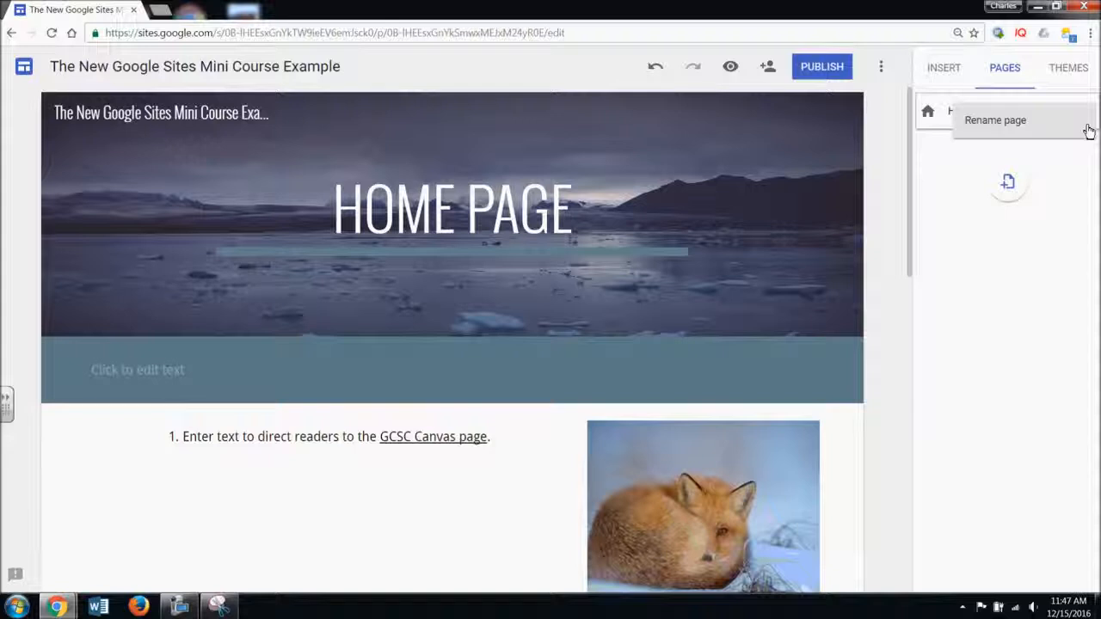
click(1088, 129)
text(Mr. Shields)
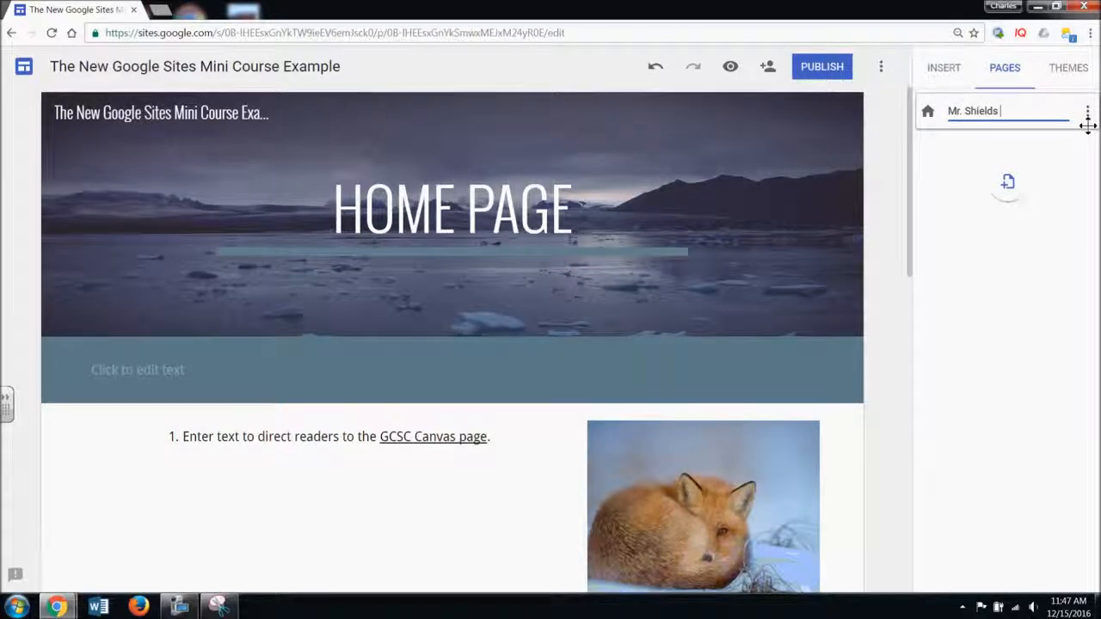
text(' Page)
key(Return)
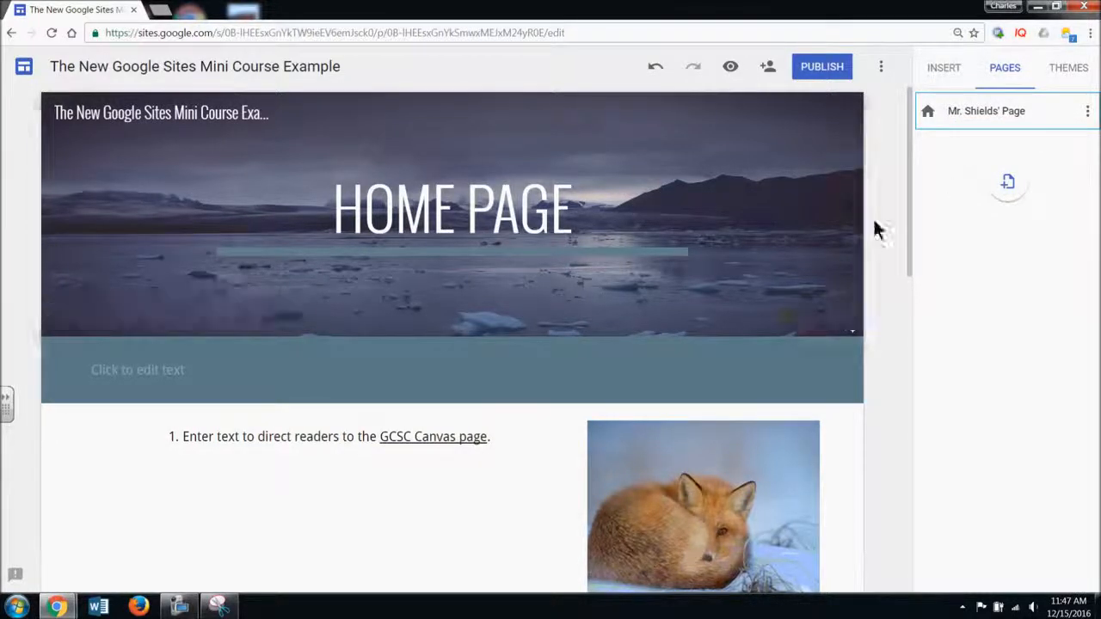
Change the home page's name back to "Home" in the site's page list.
click(1089, 118)
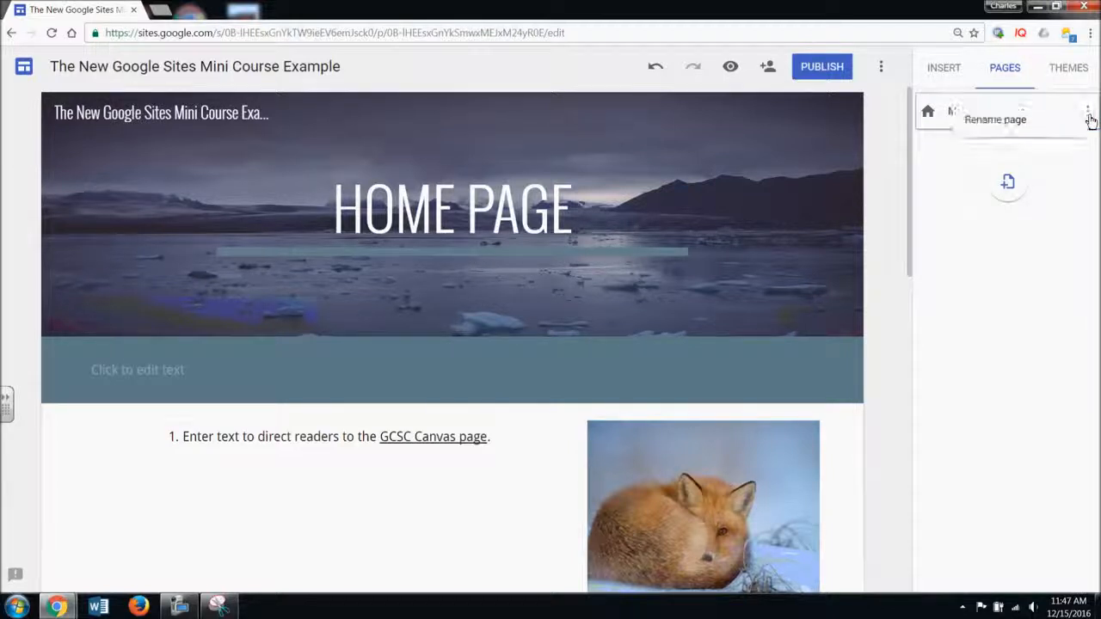
click(1066, 130)
key(BackSpace)
key(BackSpace)
key(BackSpace)
key(BackSpace)
key(BackSpace)
key(BackSpace)
key(BackSpace)
key(BackSpace)
key(BackSpace)
key(BackSpace)
key(BackSpace)
key(BackSpace)
key(BackSpace)
key(BackSpace)
key(BackSpace)
key(BackSpace)
key(BackSpace)
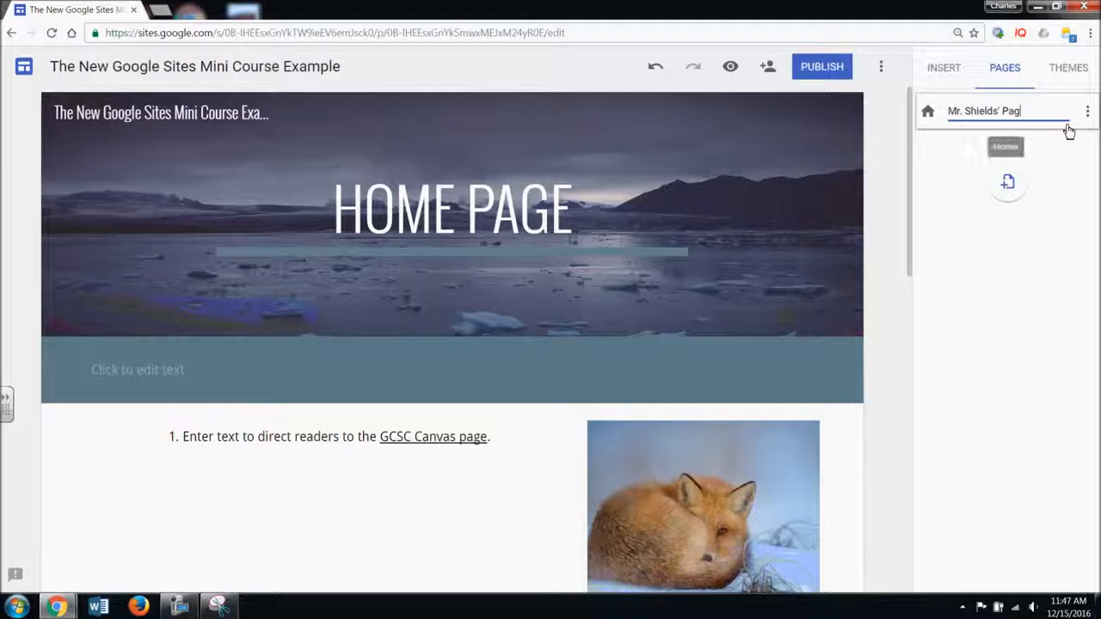
text(Home)
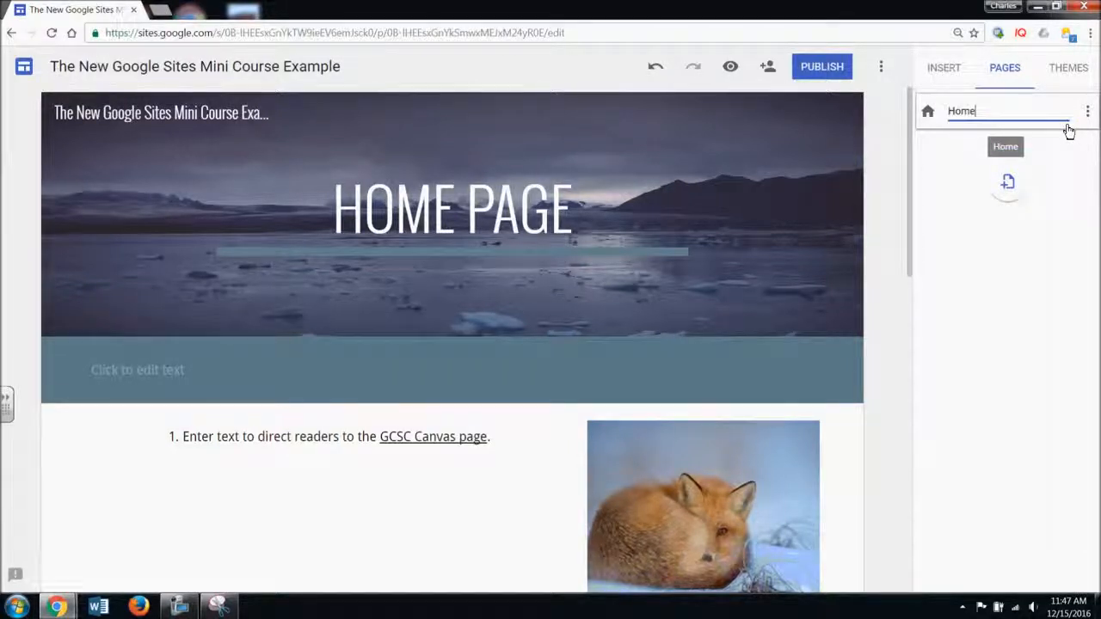
key(Return)
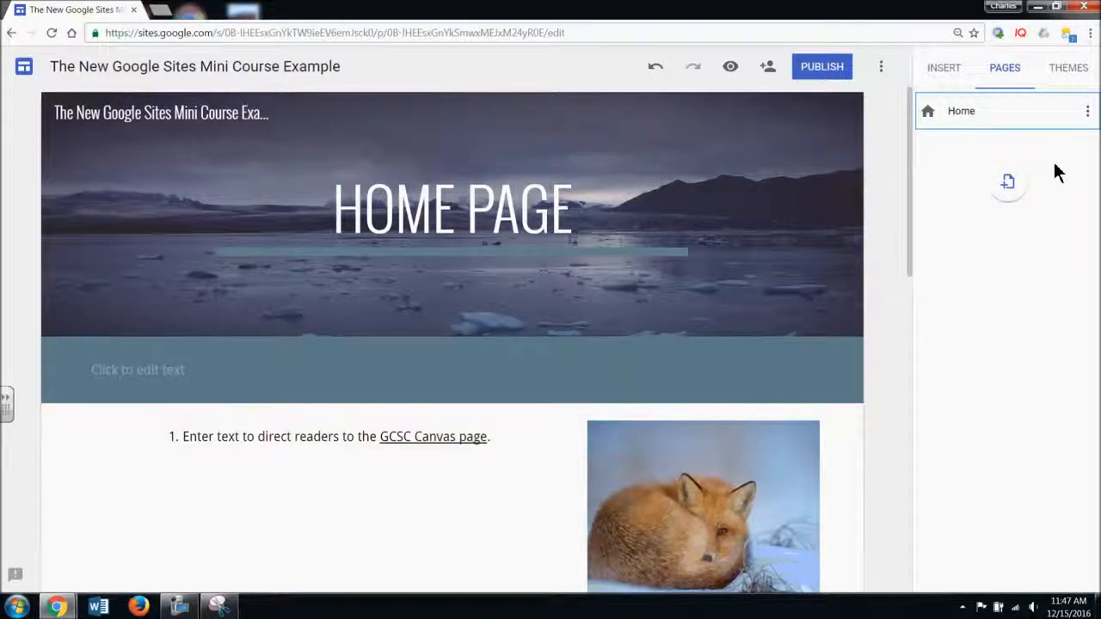
Add a new page named "Assignments" to the site.
click(1015, 194)
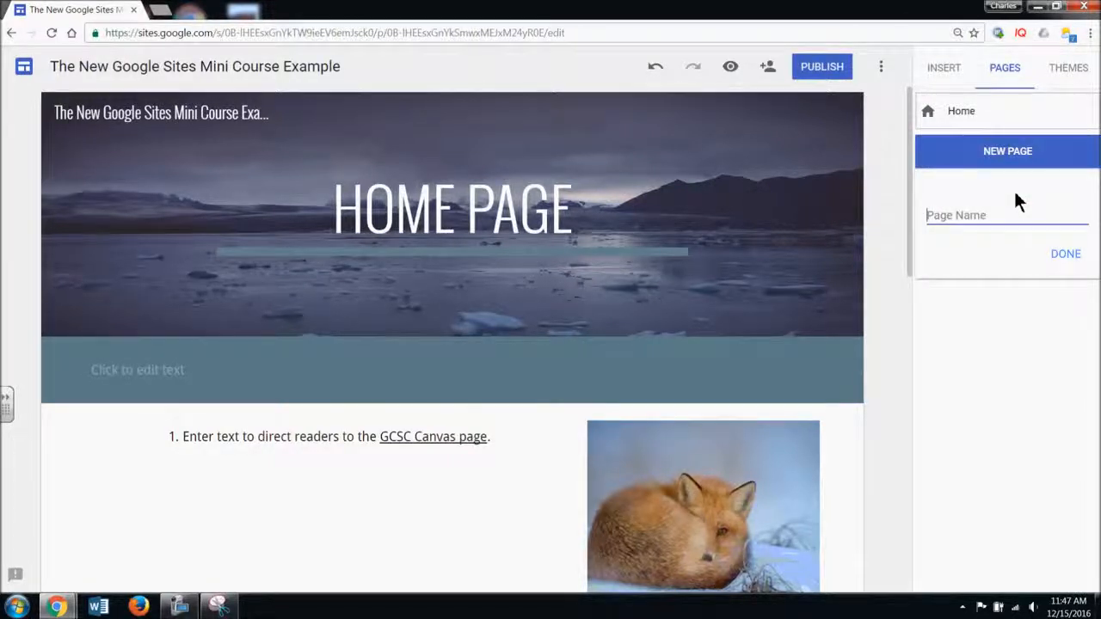
text(Assignm)
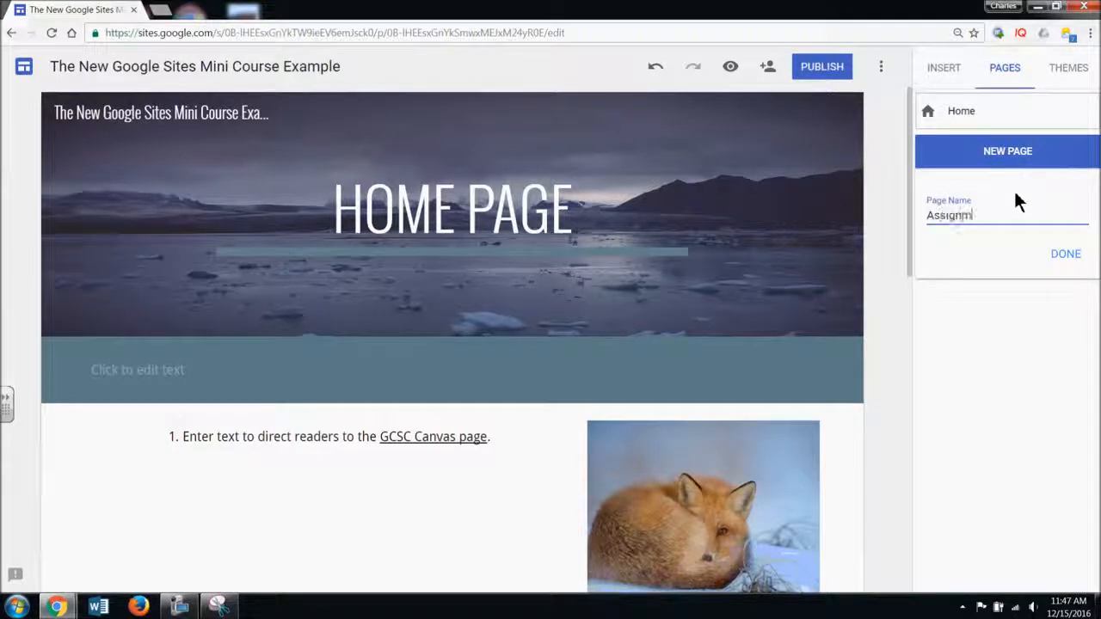
text(ents)
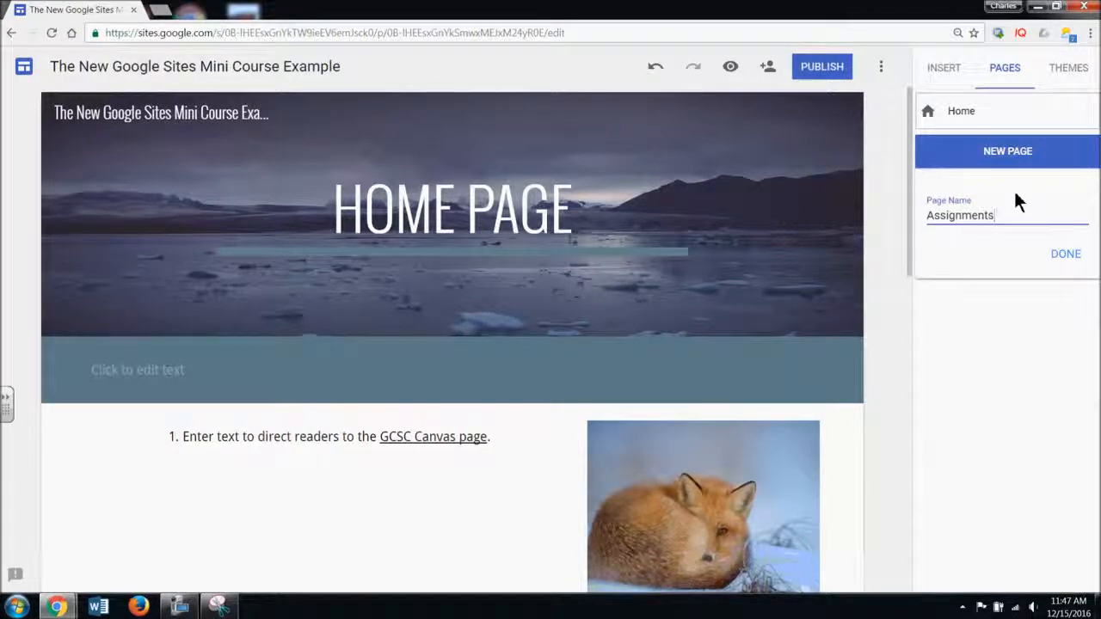
click(1065, 258)
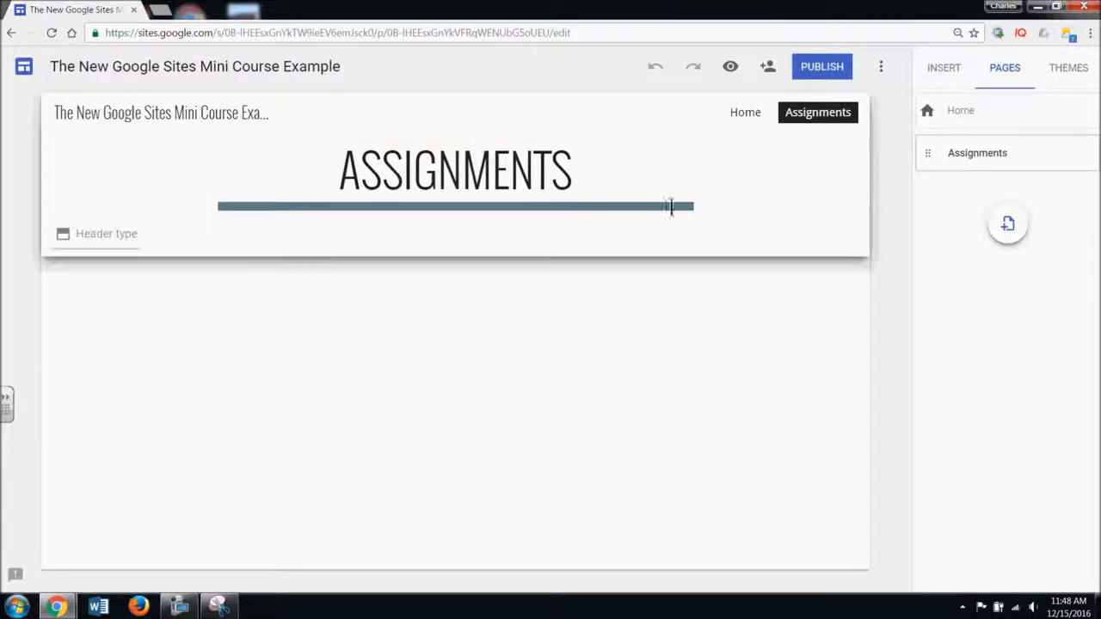
Nest the Assignments page under Home as a subpage and check it in the site navigation's submenu.
drag(928, 154, 989, 113)
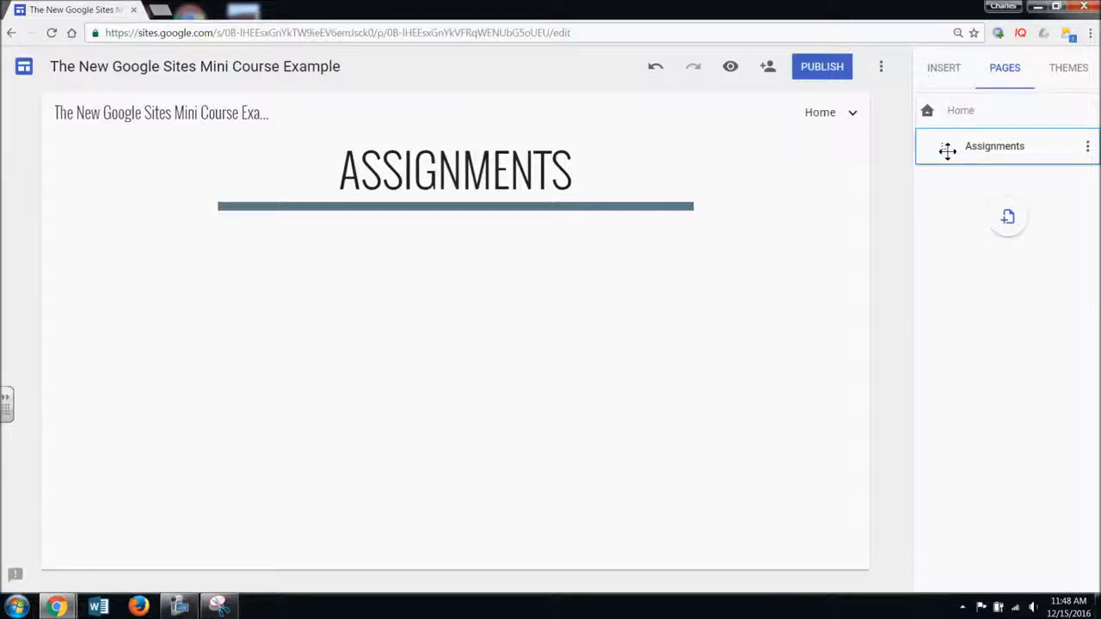
click(853, 112)
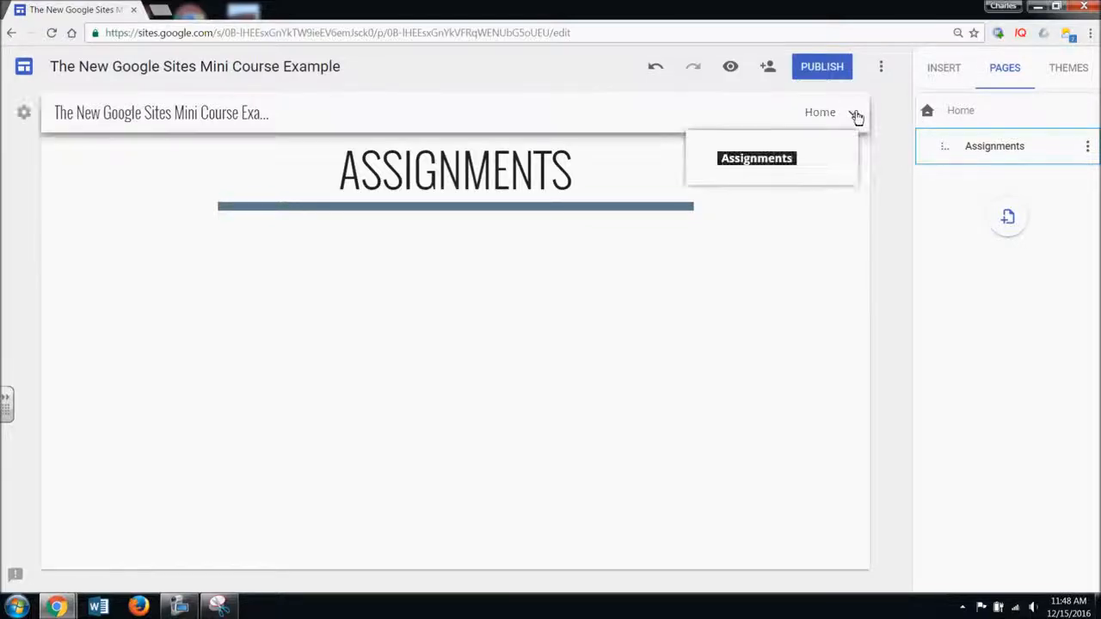
click(855, 115)
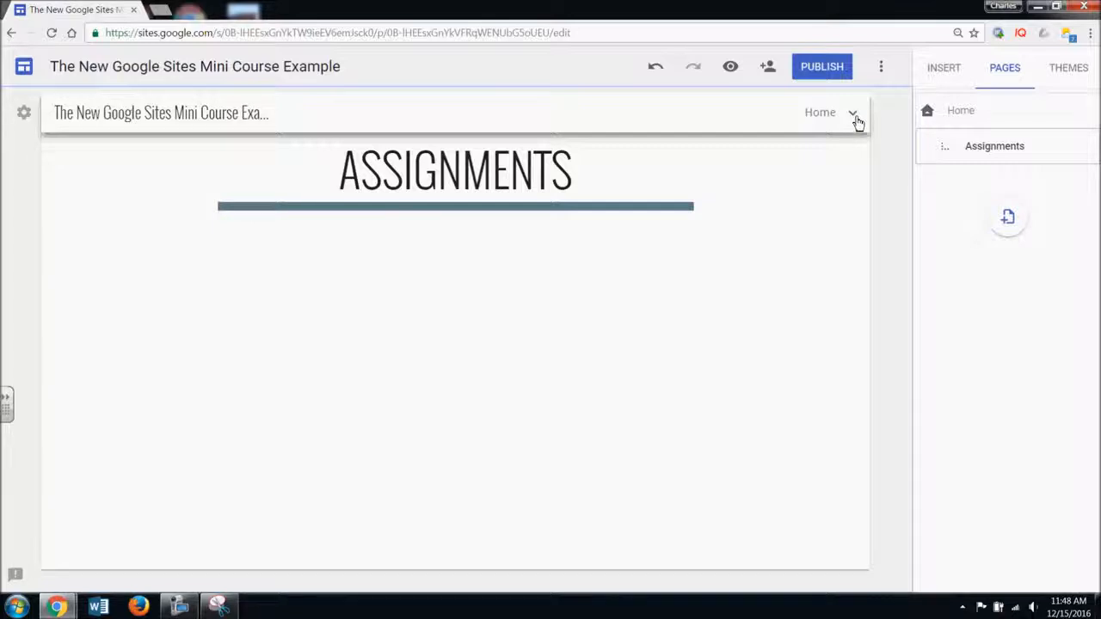
click(855, 117)
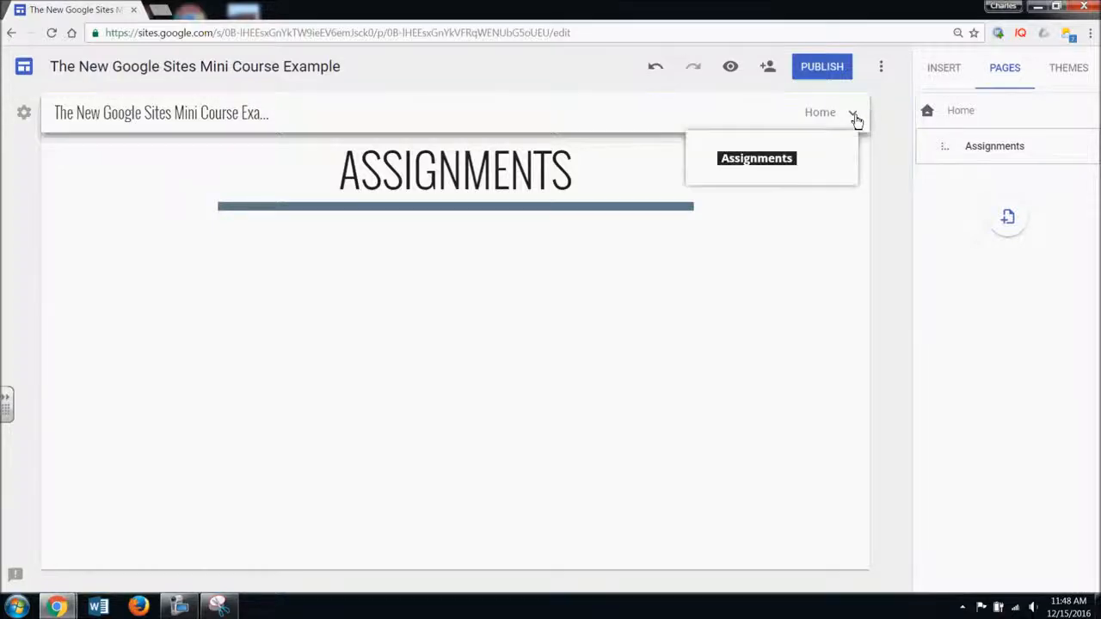
click(891, 148)
Try side navigation on the site, inspect its page menu, and restore top navigation.
click(26, 119)
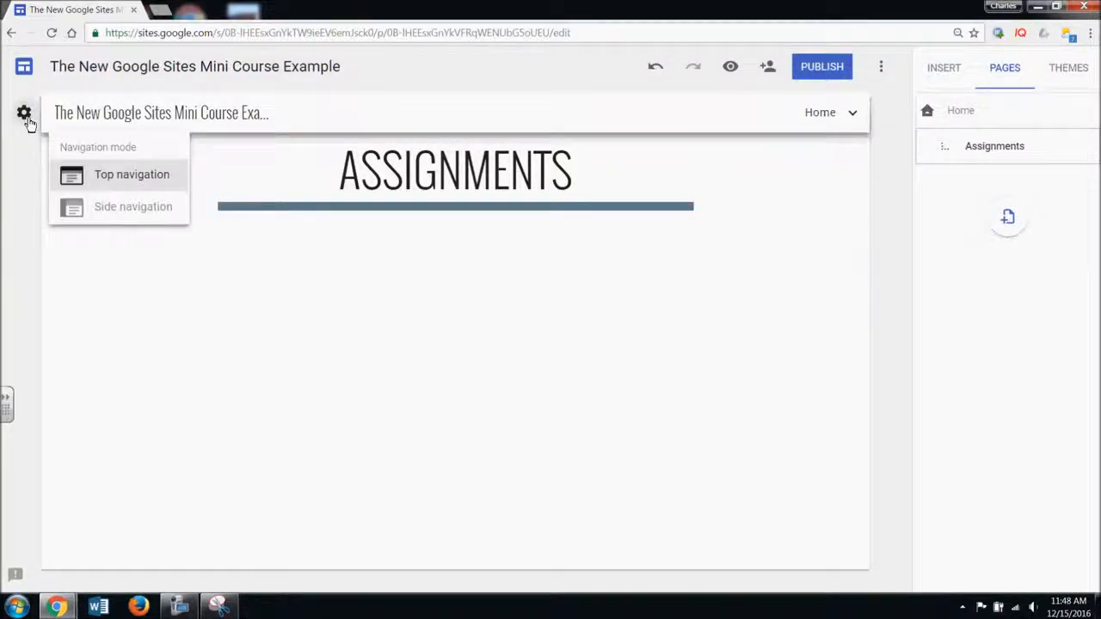
click(120, 213)
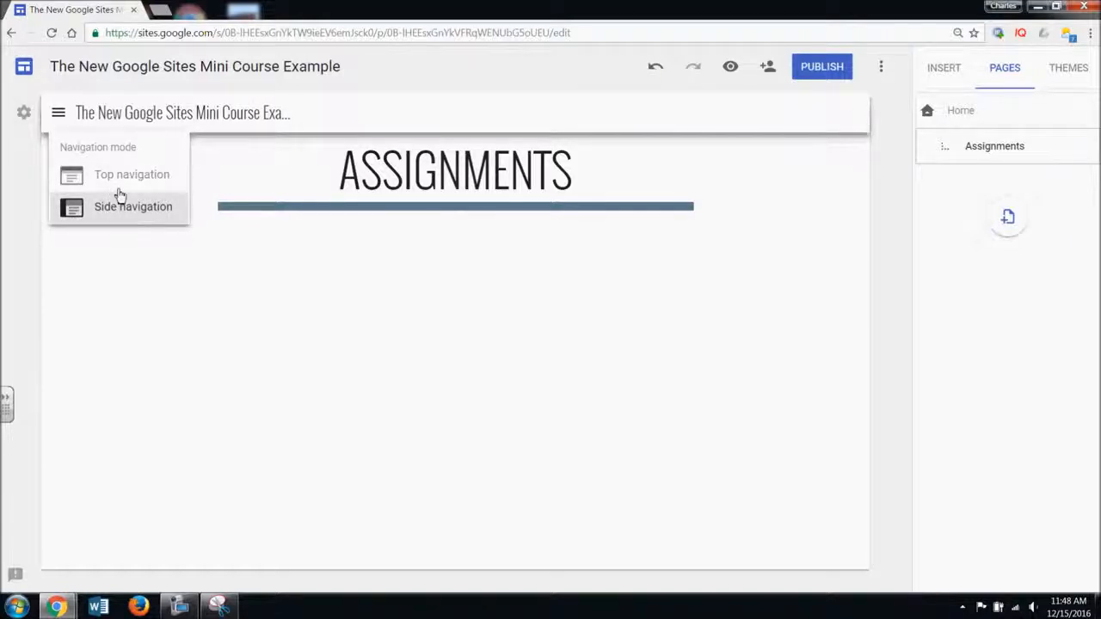
click(11, 178)
click(58, 115)
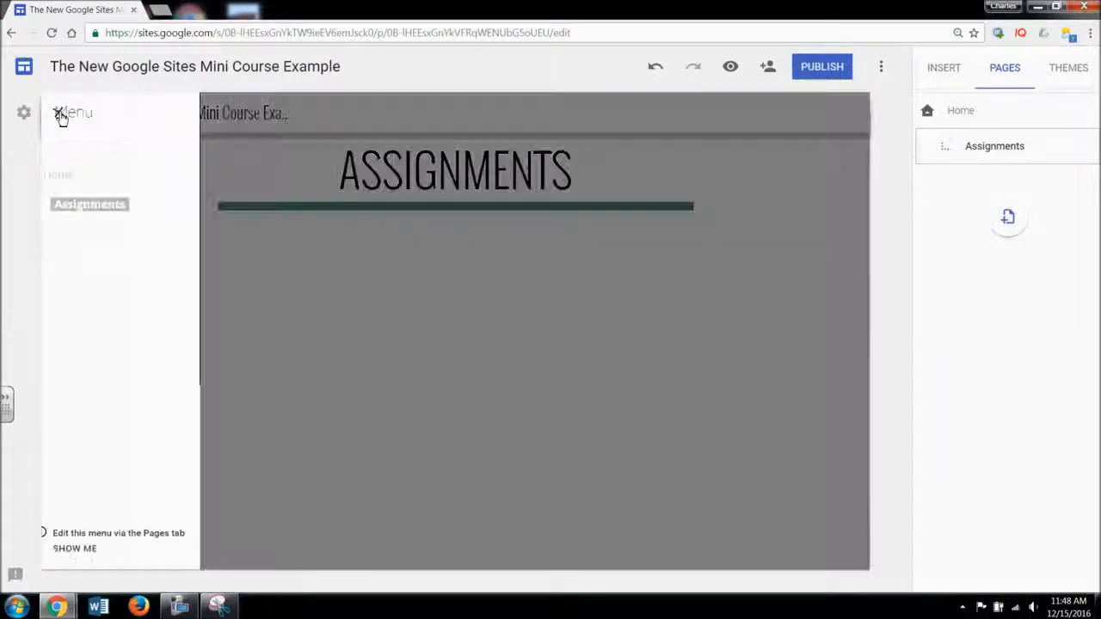
click(58, 114)
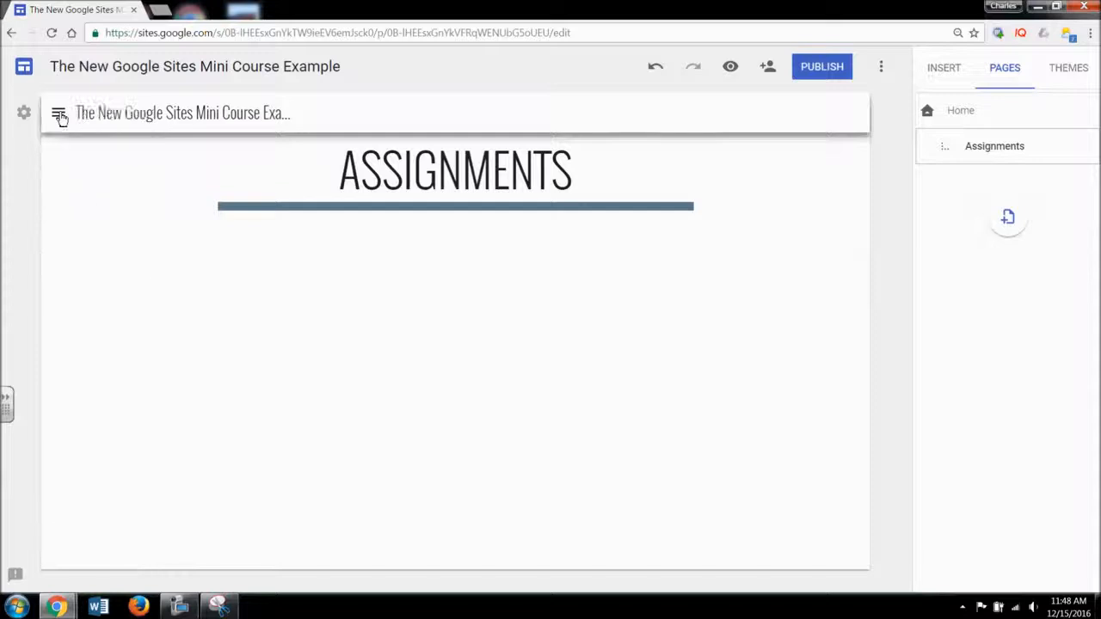
click(23, 115)
click(108, 177)
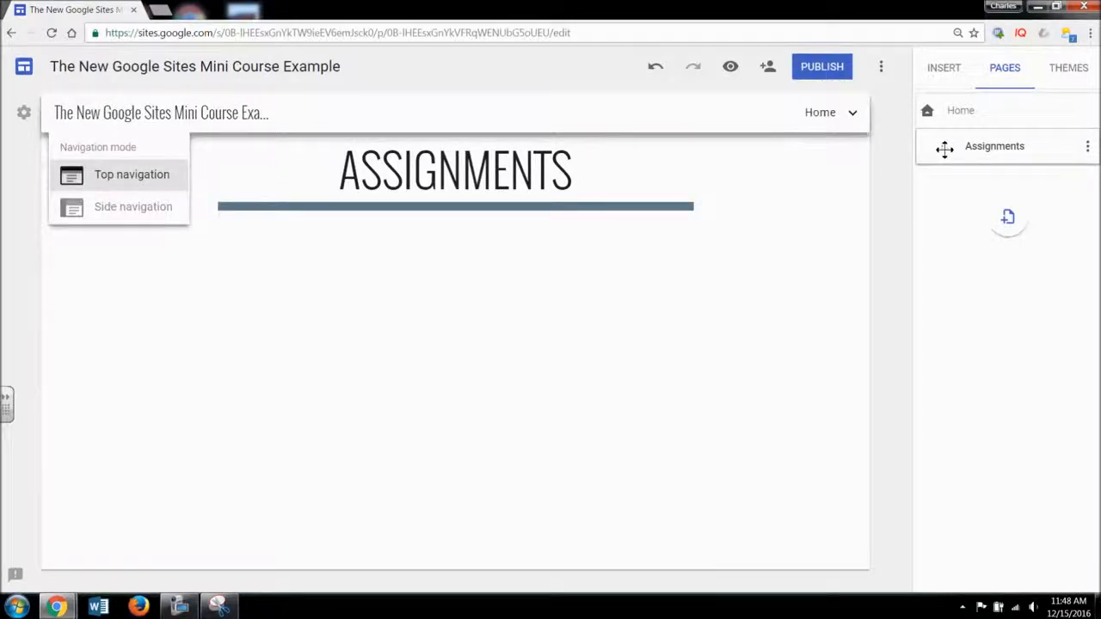
Move the Assignments page back to the top level and test the Home and Assignments navigation links.
drag(944, 148, 916, 151)
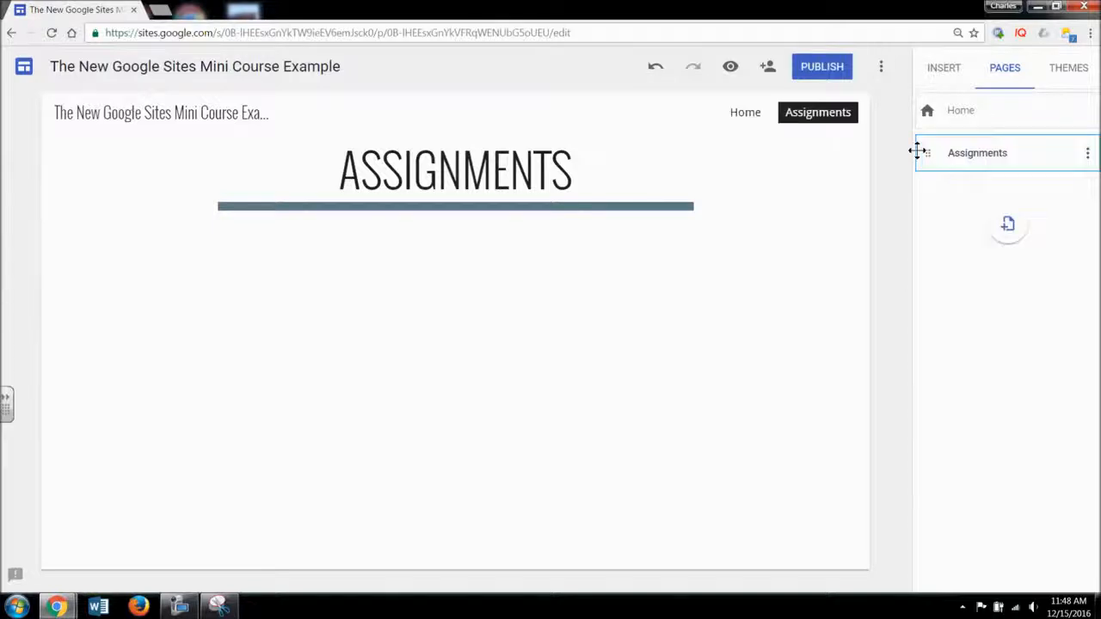
click(746, 111)
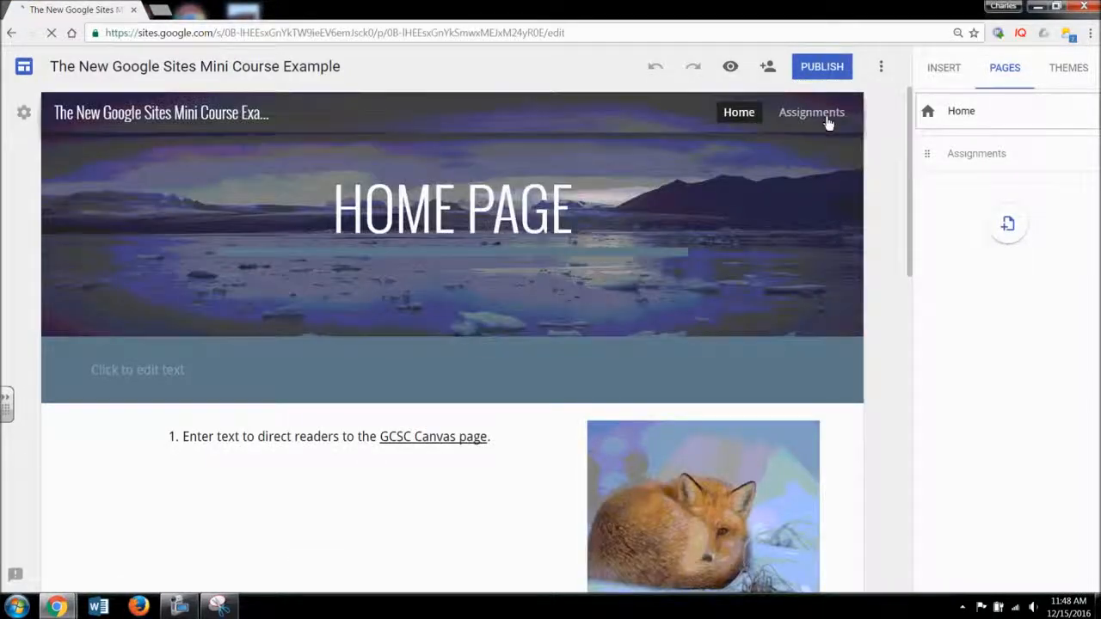
click(825, 117)
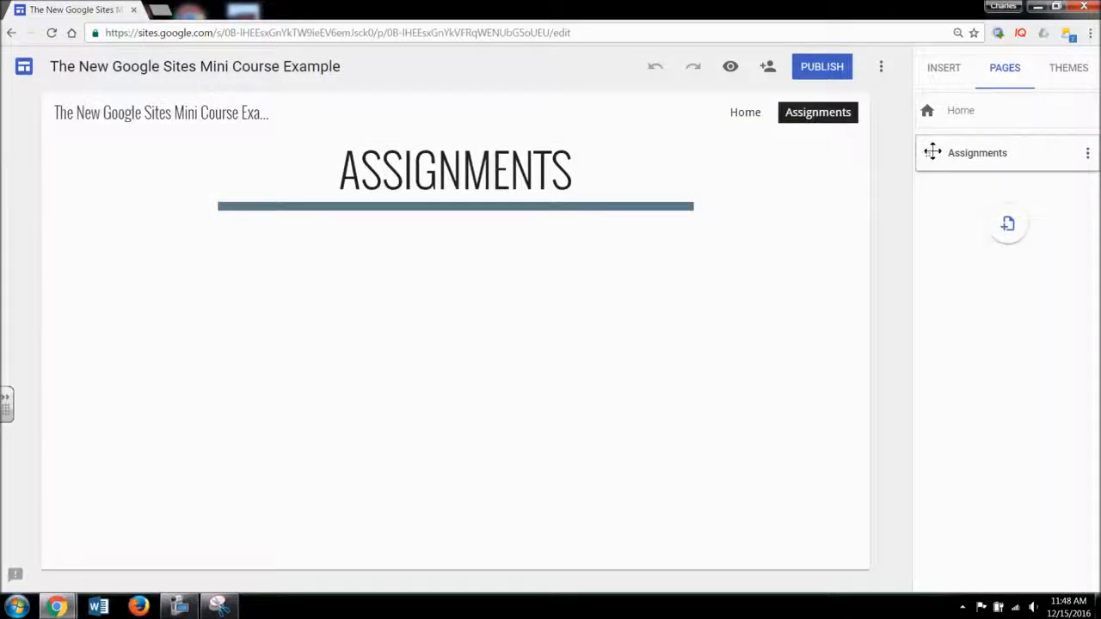
click(1087, 155)
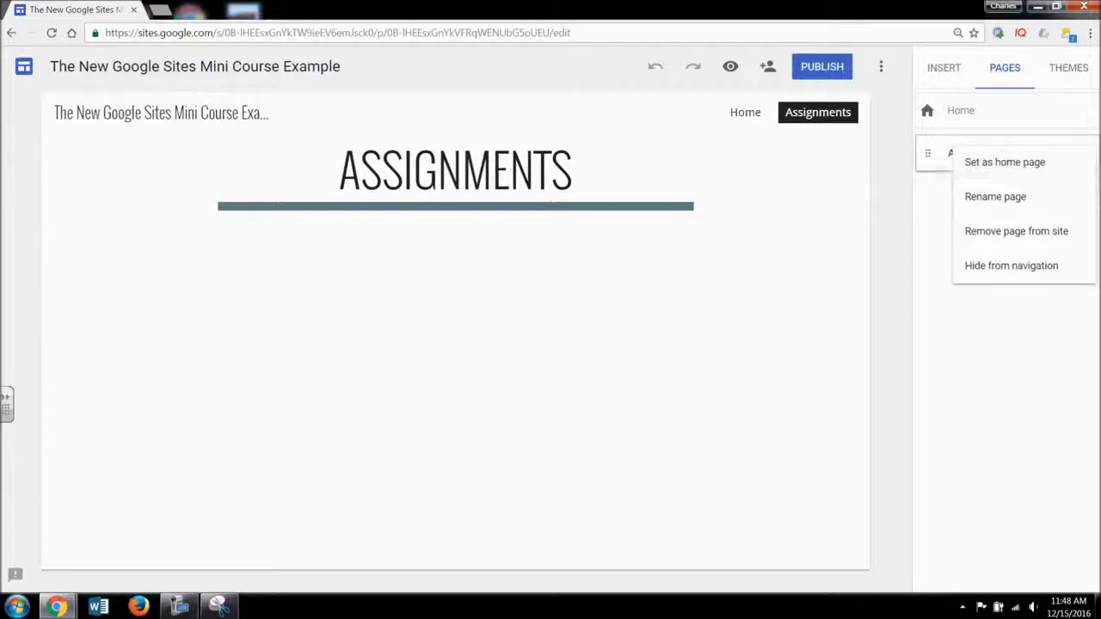
click(943, 205)
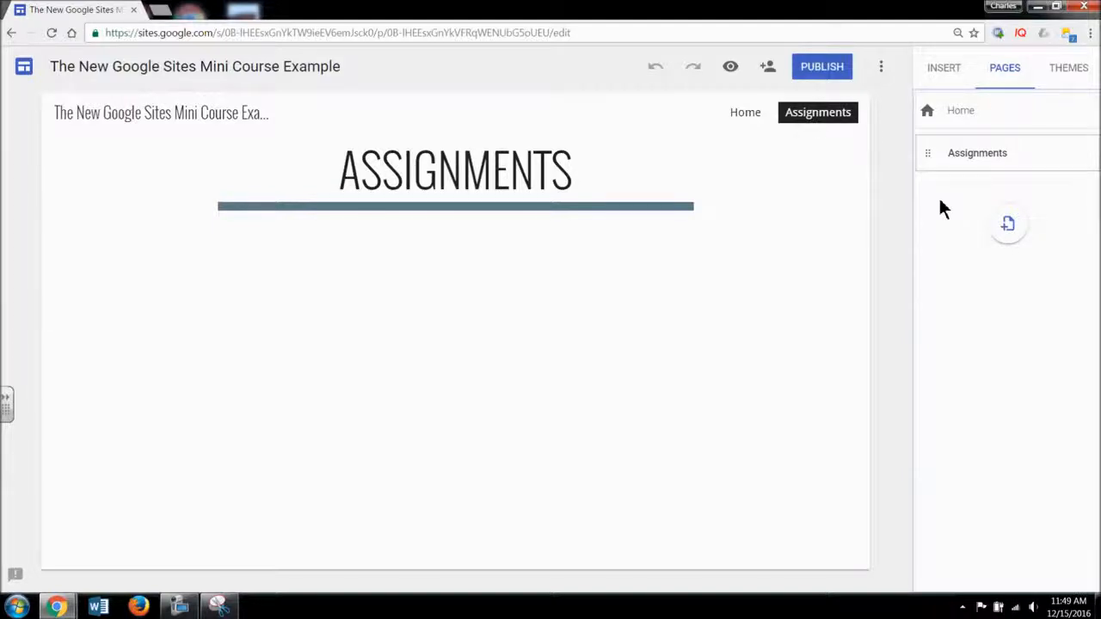
Add a page named "New Page" and nest it under the Assignments page.
click(1011, 227)
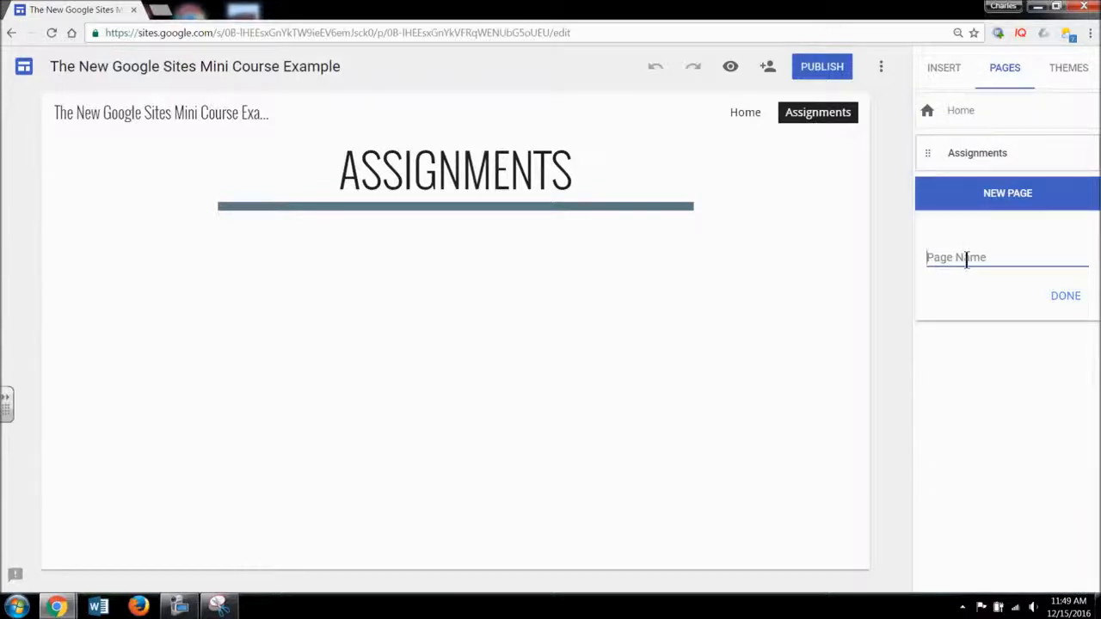
text(New )
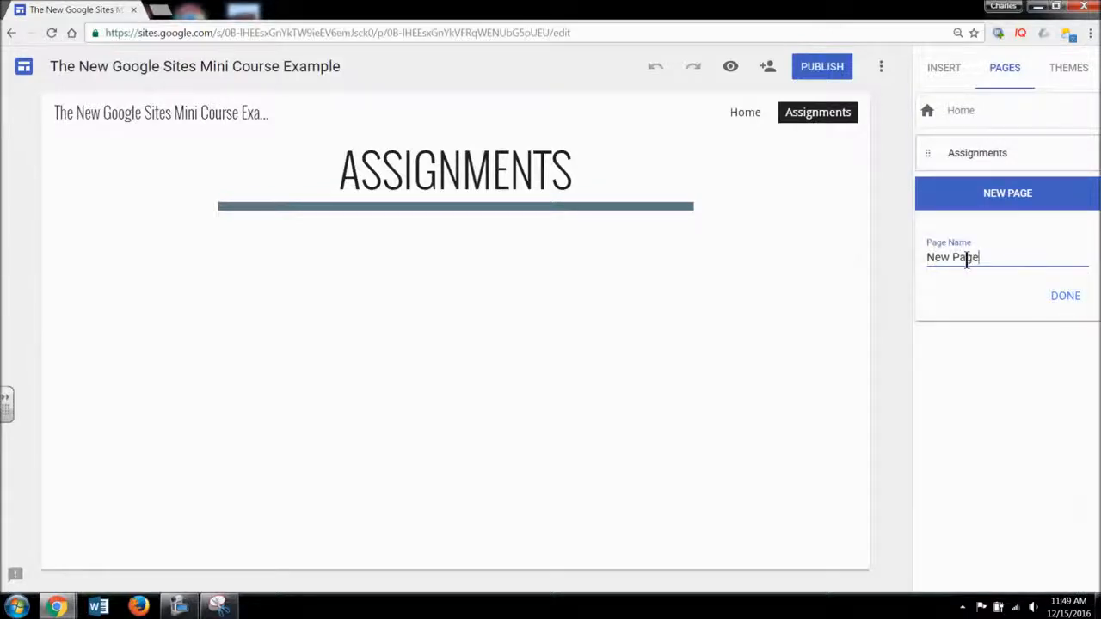
text(Page)
click(1072, 298)
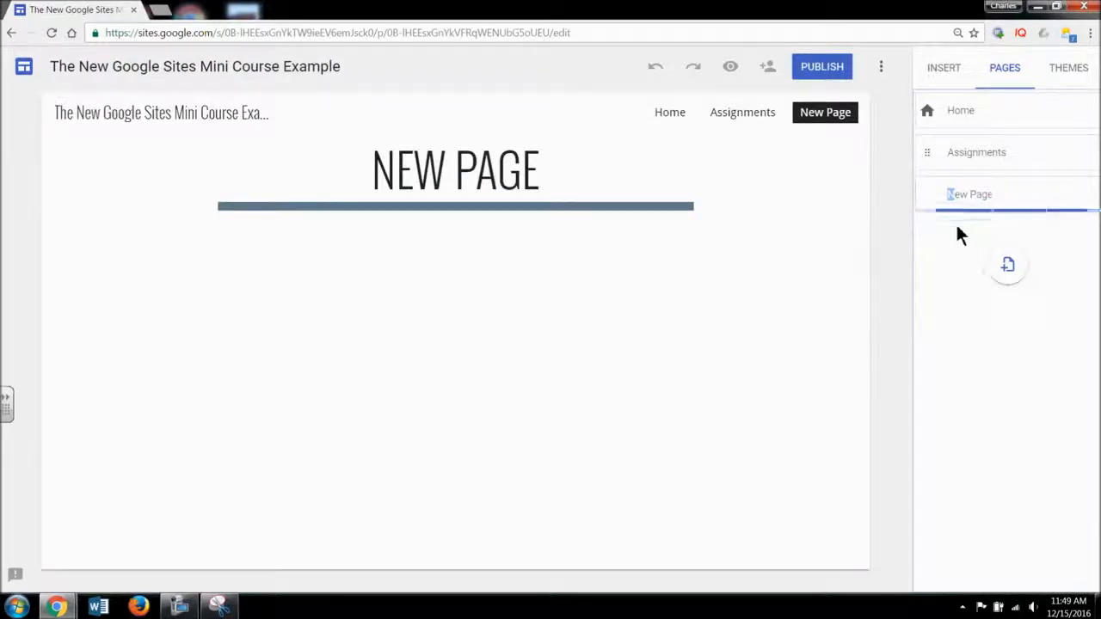
drag(938, 199, 978, 160)
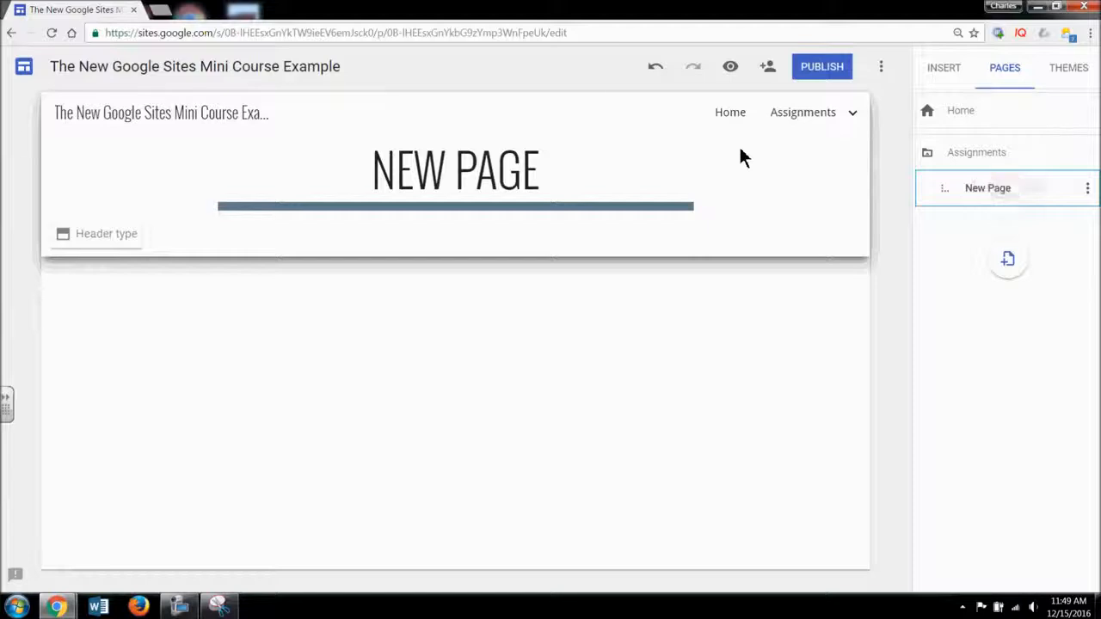
Rename the "New Page" subpage under Assignments as "Reading Assignment".
click(854, 116)
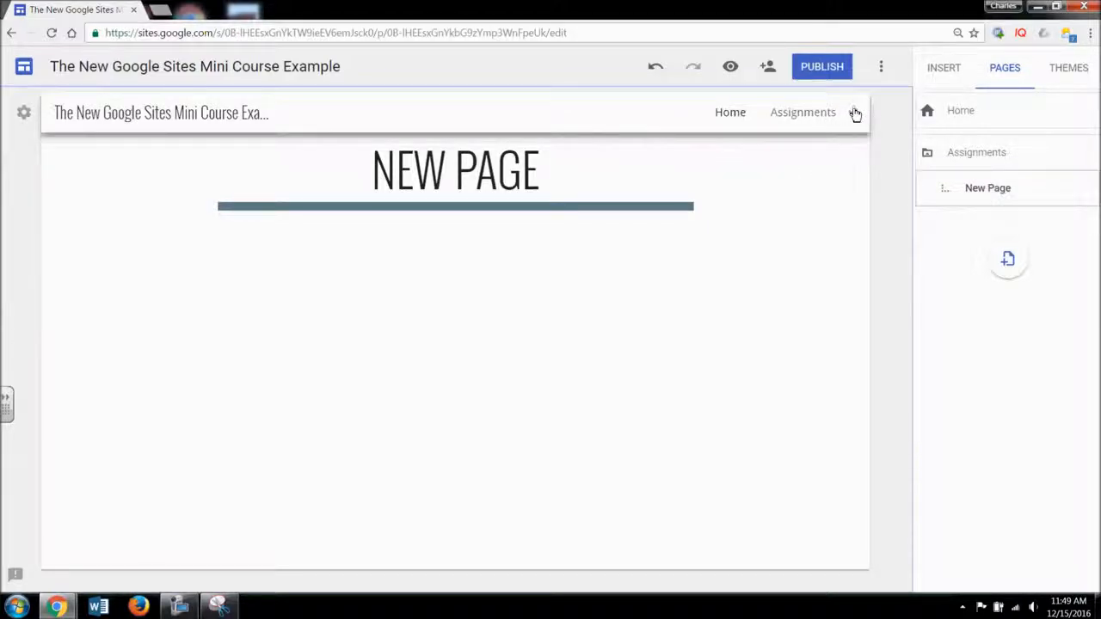
click(1087, 189)
click(1055, 232)
key(BackSpace)
key(BackSpace)
key(BackSpace)
key(BackSpace)
key(BackSpace)
key(BackSpace)
key(BackSpace)
key(BackSpace)
text(Reading Assignment)
Add a page named "Math Assignments" nested under Assignments, and try moving the Reading Assignment subpage to the top level.
click(1007, 258)
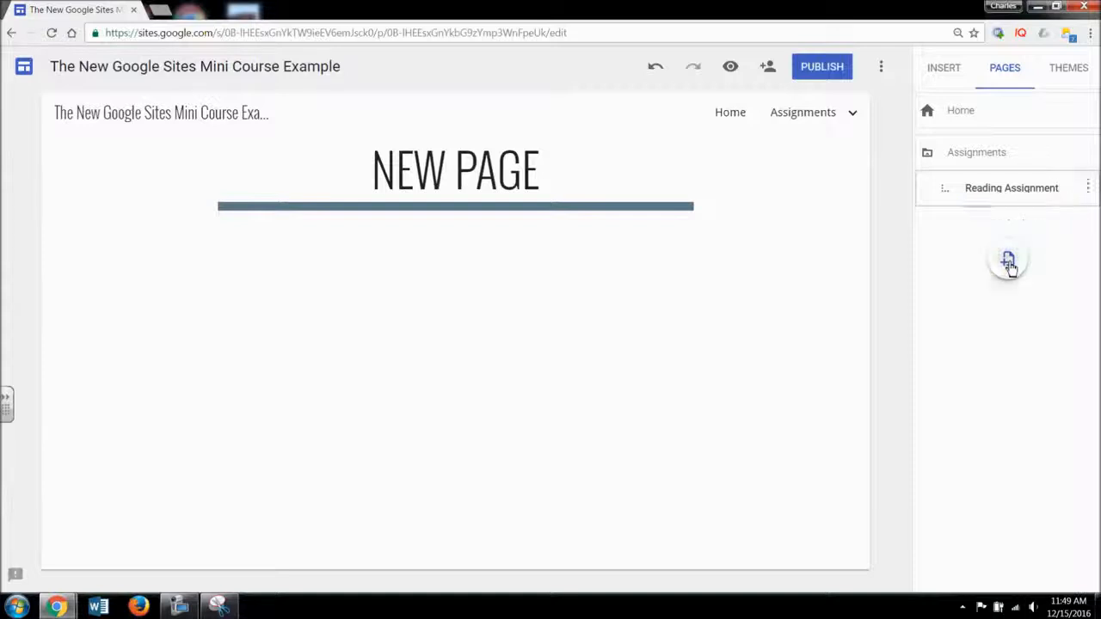
text(Math A)
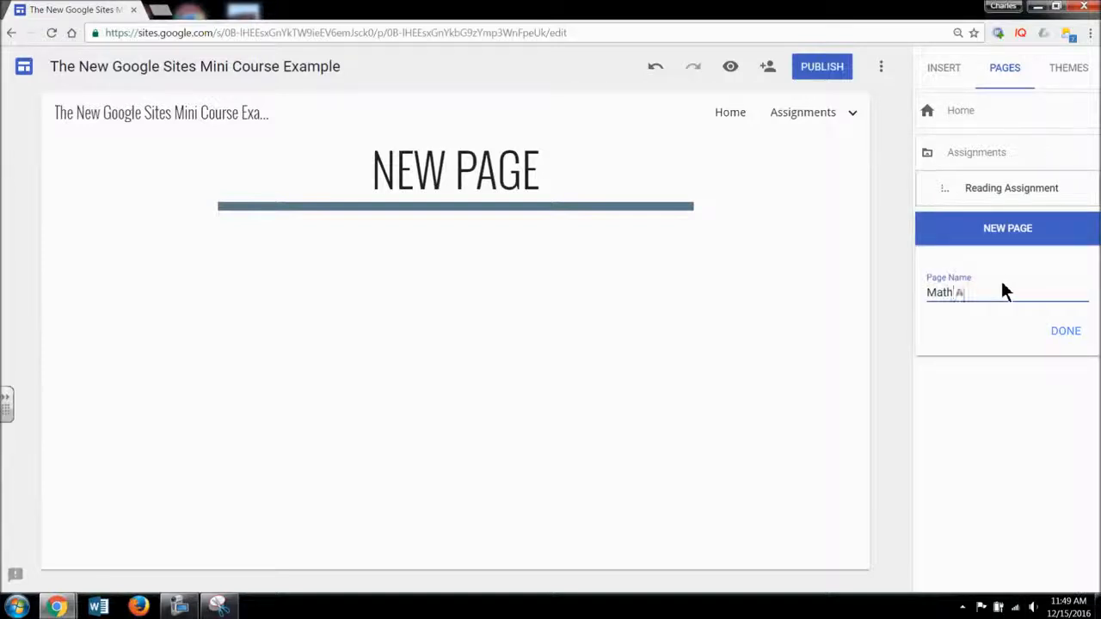
text(ssignments)
click(1053, 332)
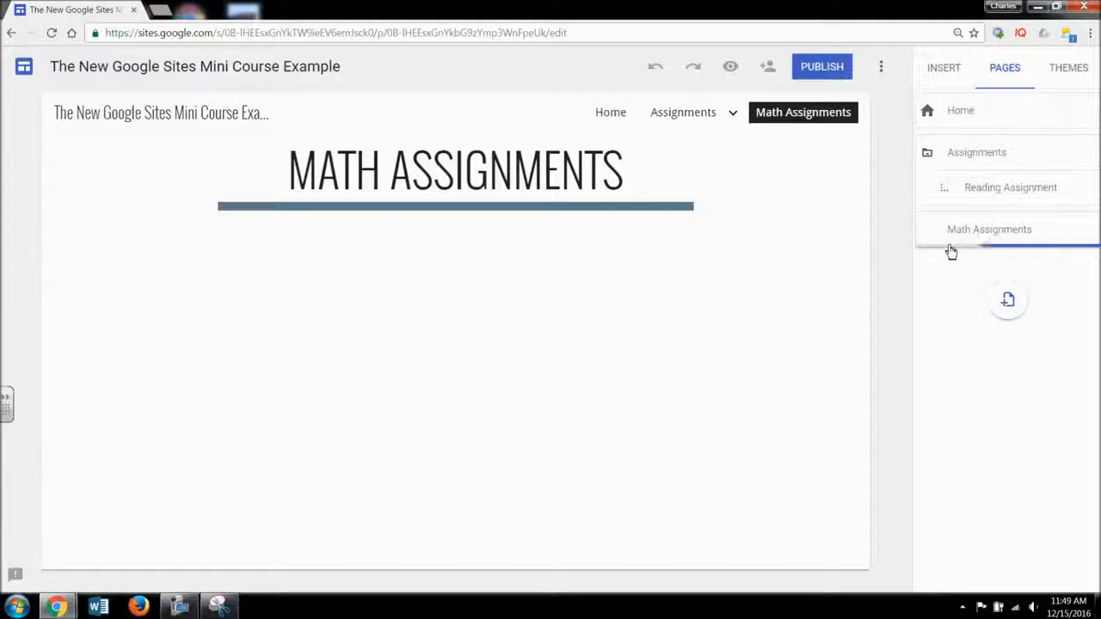
drag(931, 230, 977, 186)
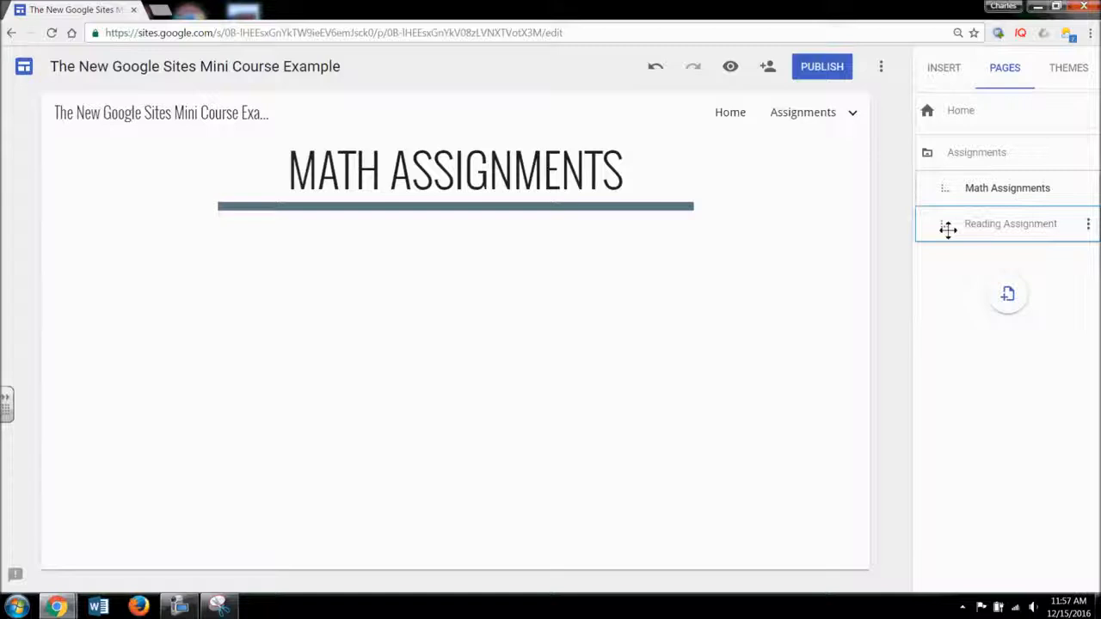
drag(946, 229, 939, 247)
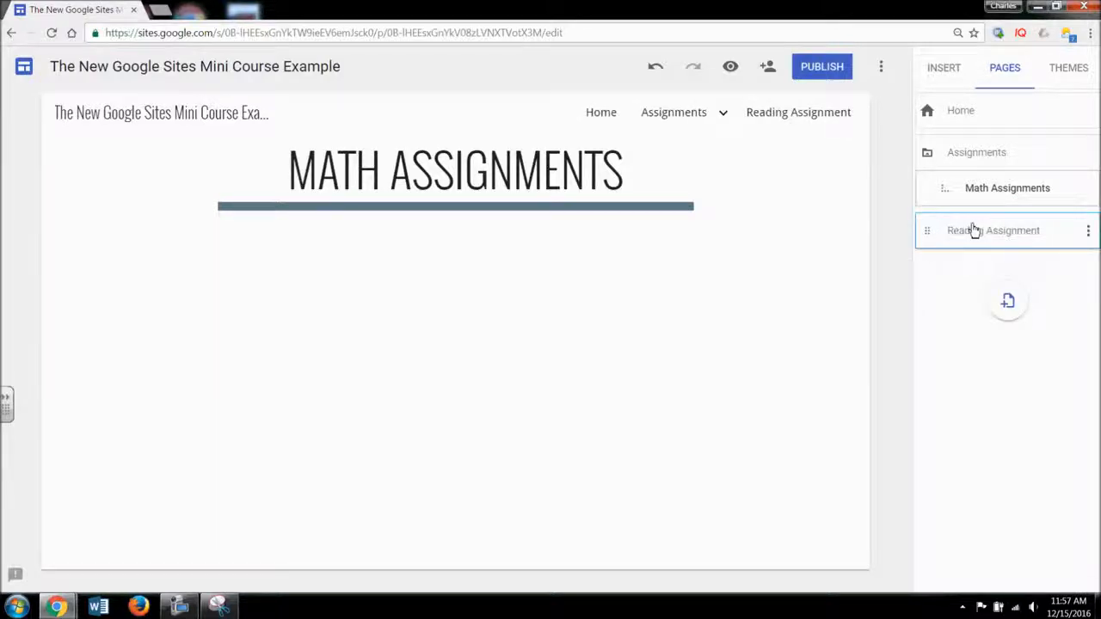
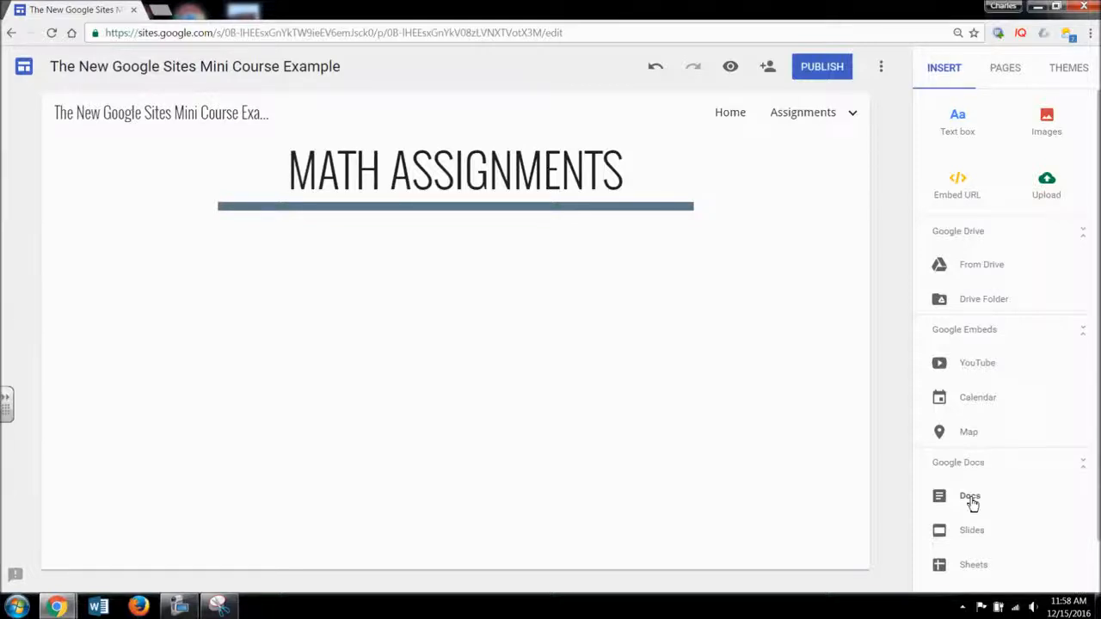
Insert the Technology INT calendar below the header of the Math Assignments page and widen it across most of the page.
click(1027, 80)
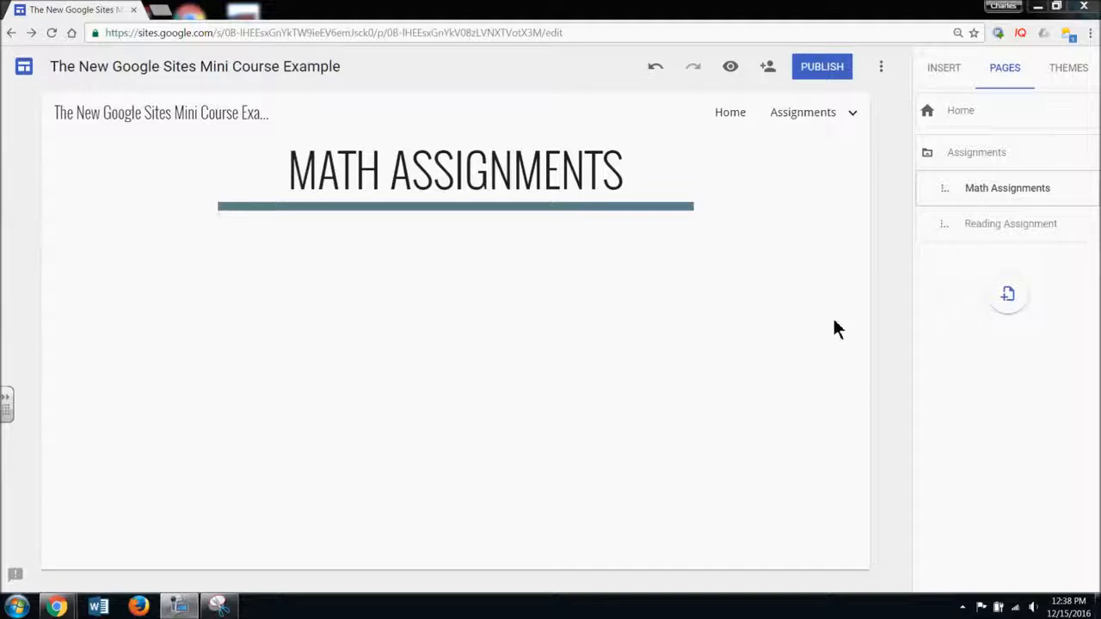
click(936, 77)
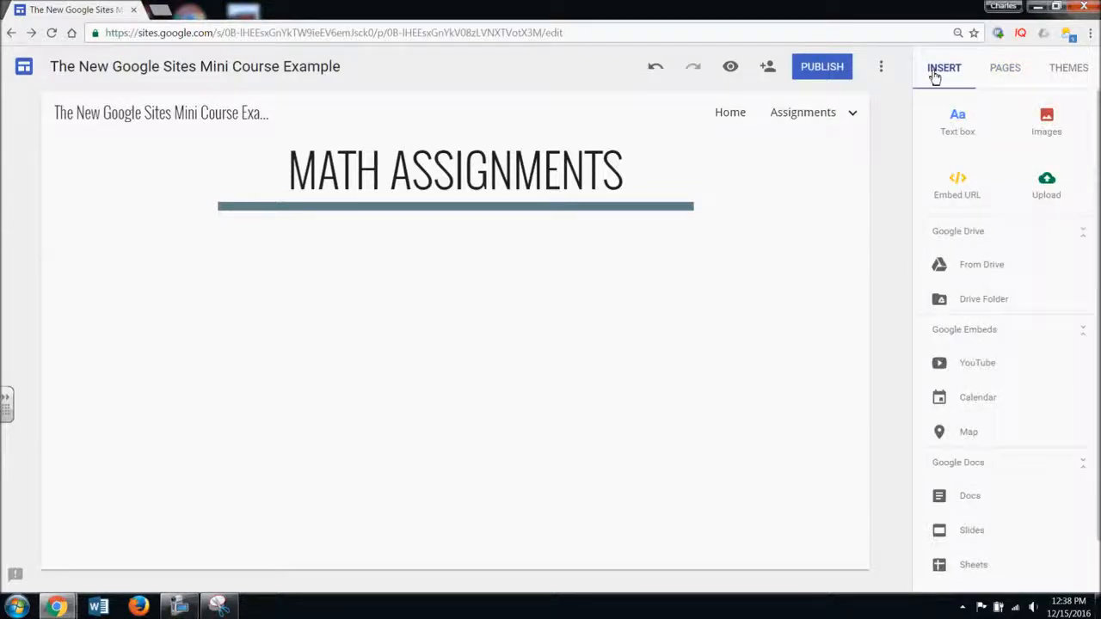
click(972, 396)
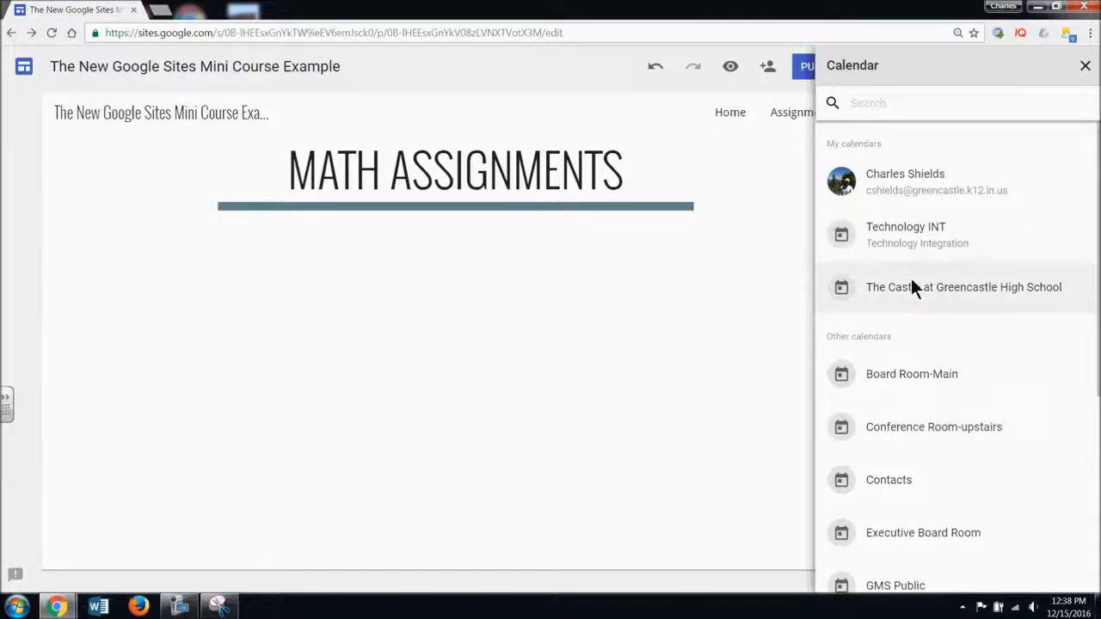
click(888, 222)
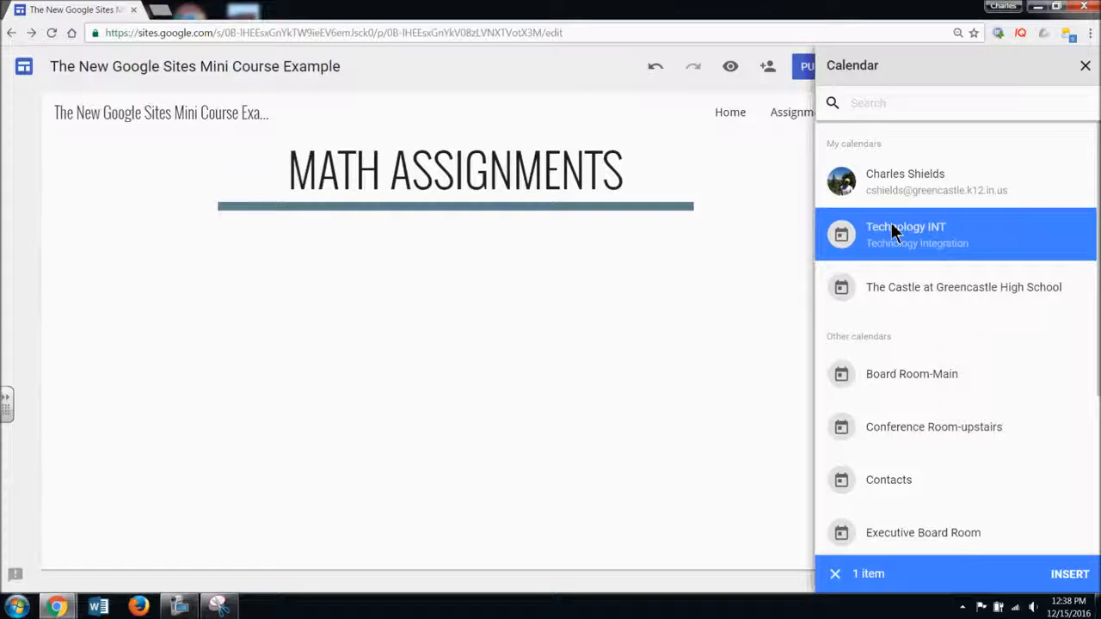
click(1069, 574)
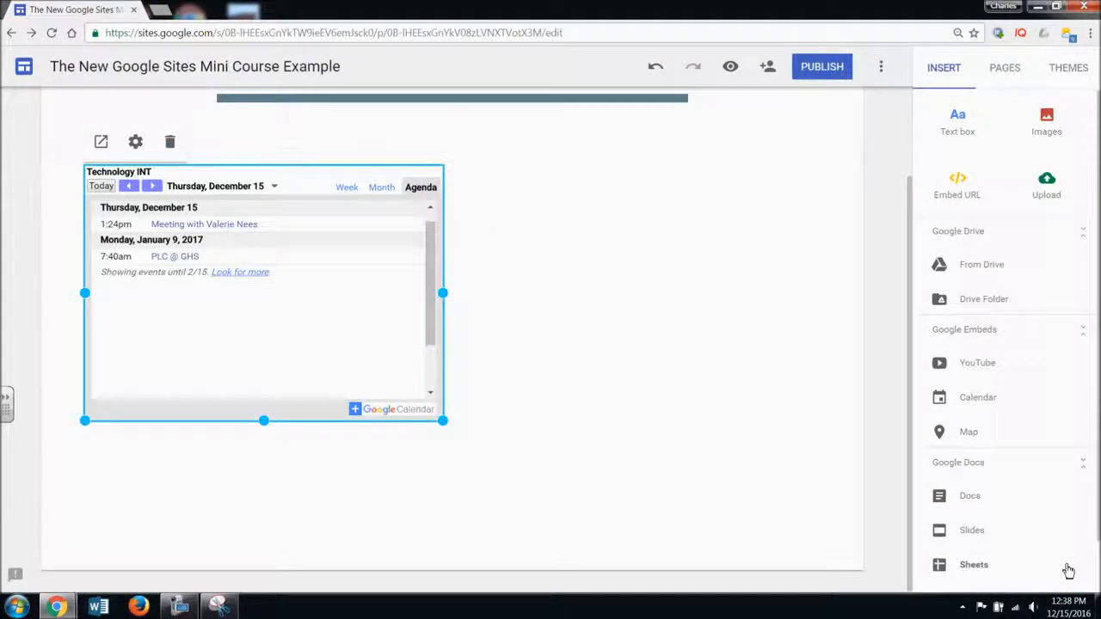
drag(443, 420, 757, 442)
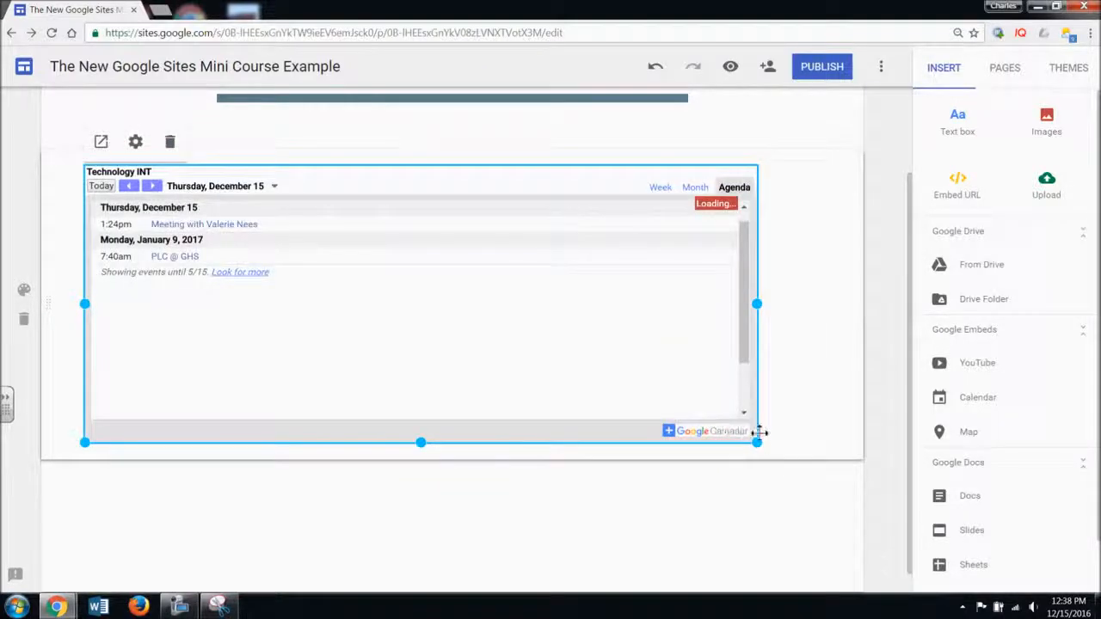
Set the embedded Technology INT calendar's view mode to Week.
click(139, 146)
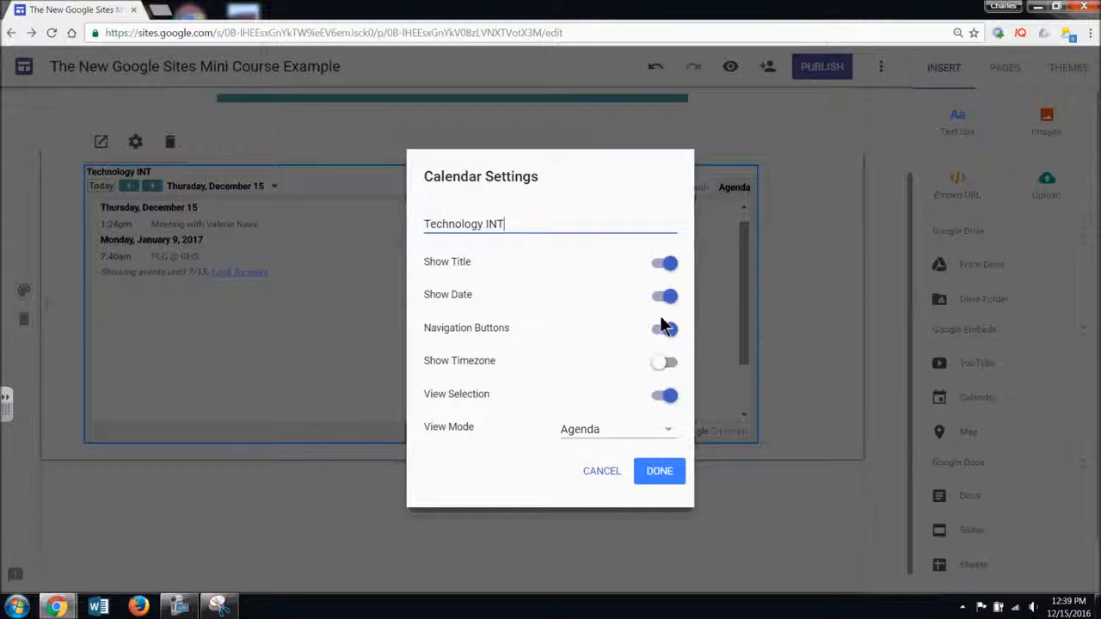
click(671, 430)
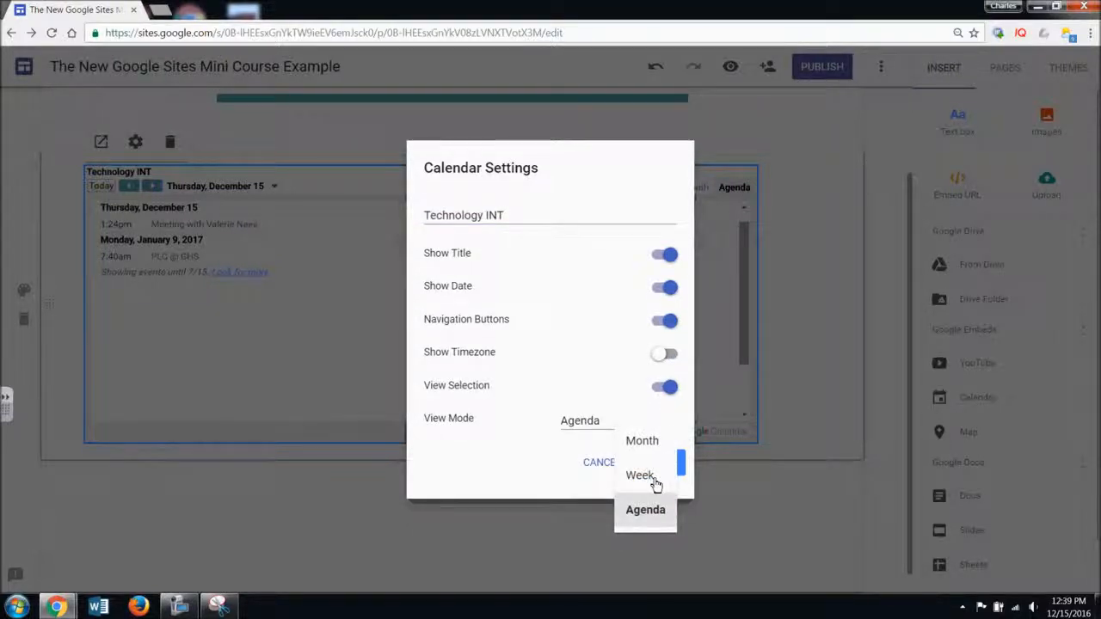
click(651, 479)
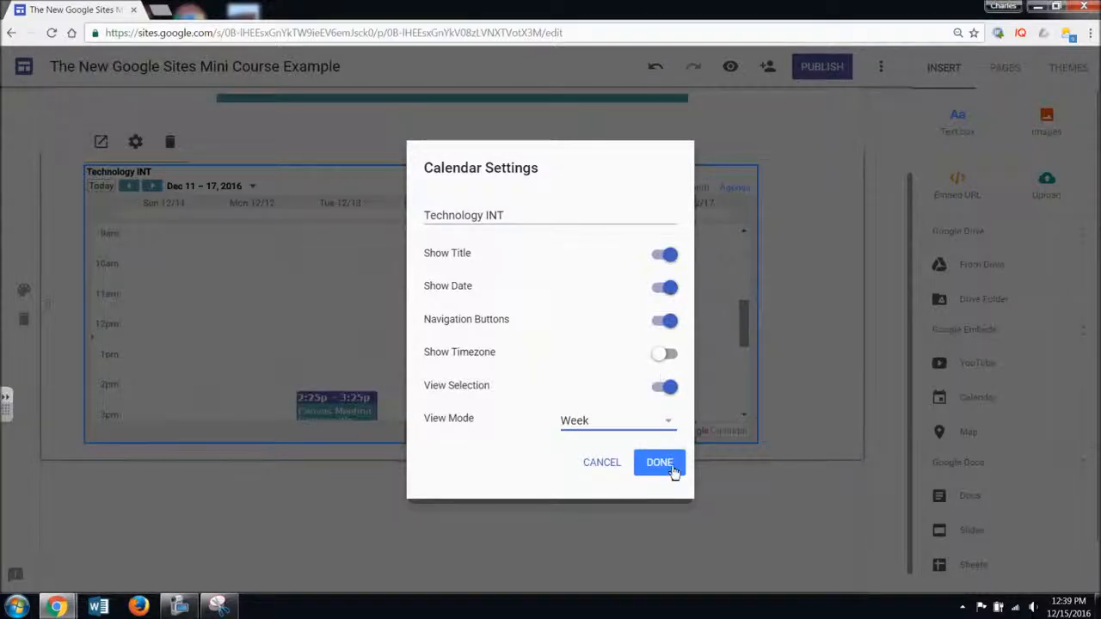
click(660, 462)
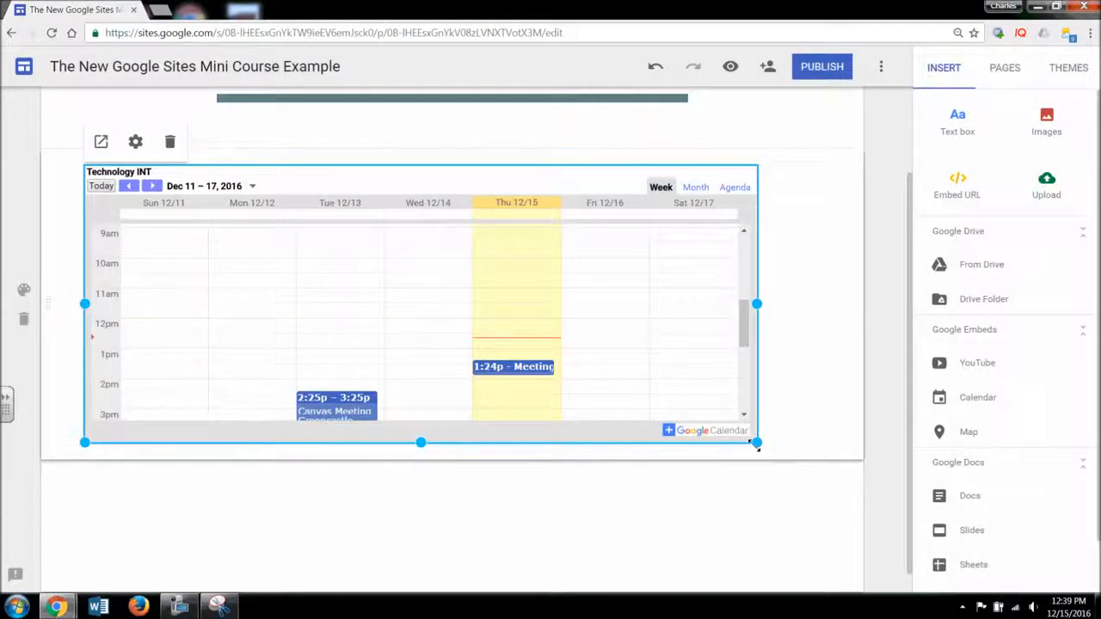
Enlarge the embedded calendar to the full content width and make it taller, and review it below the page title.
drag(761, 456, 823, 528)
scroll(712, 464, down, 1)
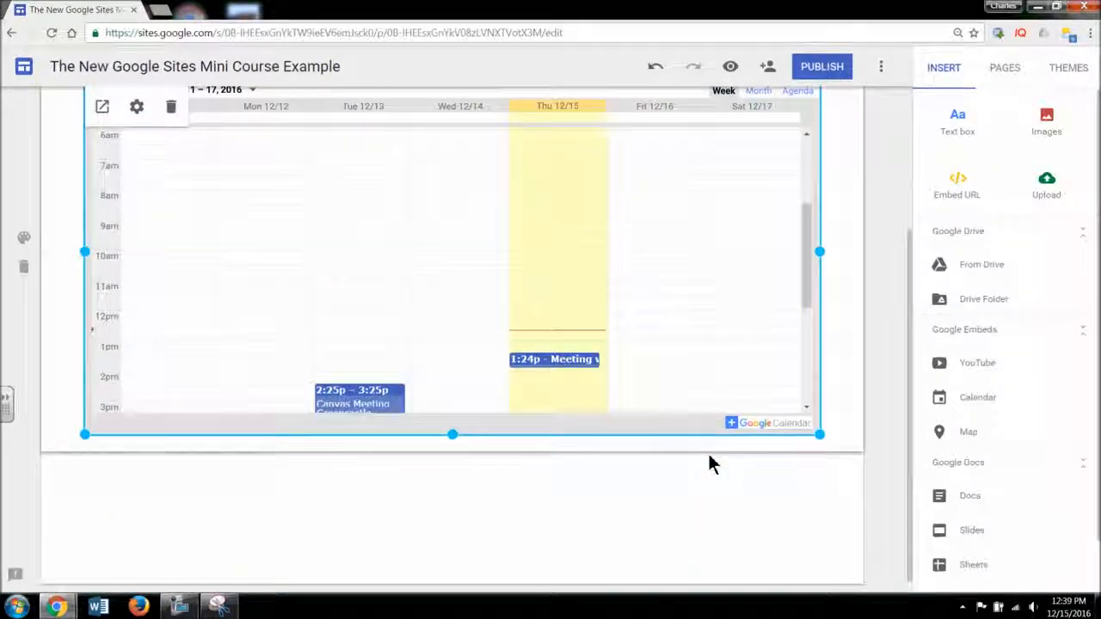
scroll(722, 409, up, 1)
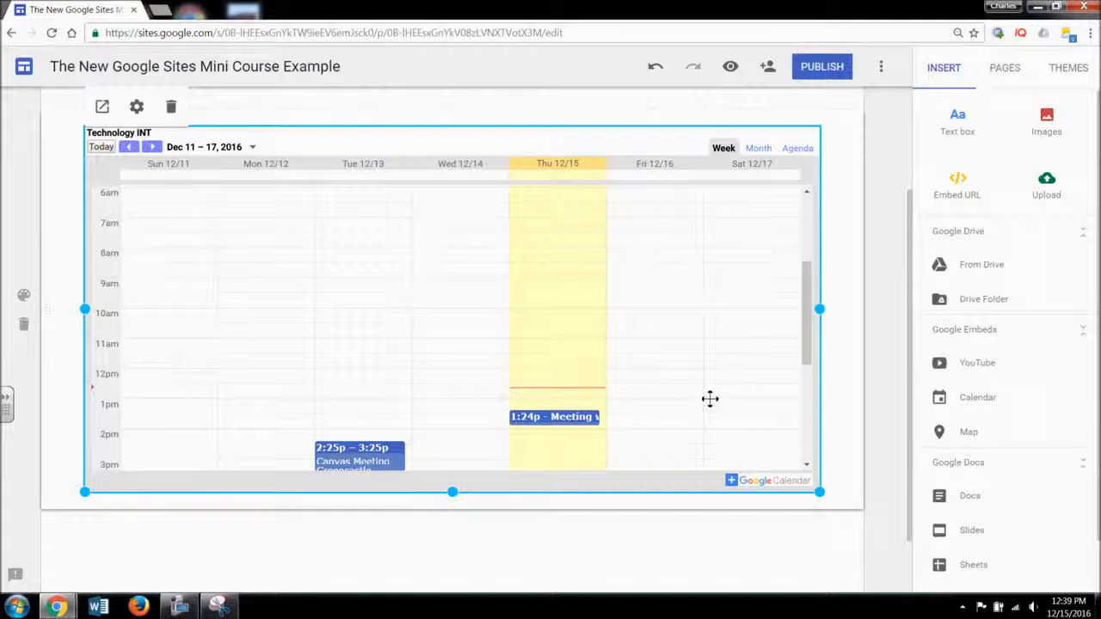
scroll(708, 398, up, 1)
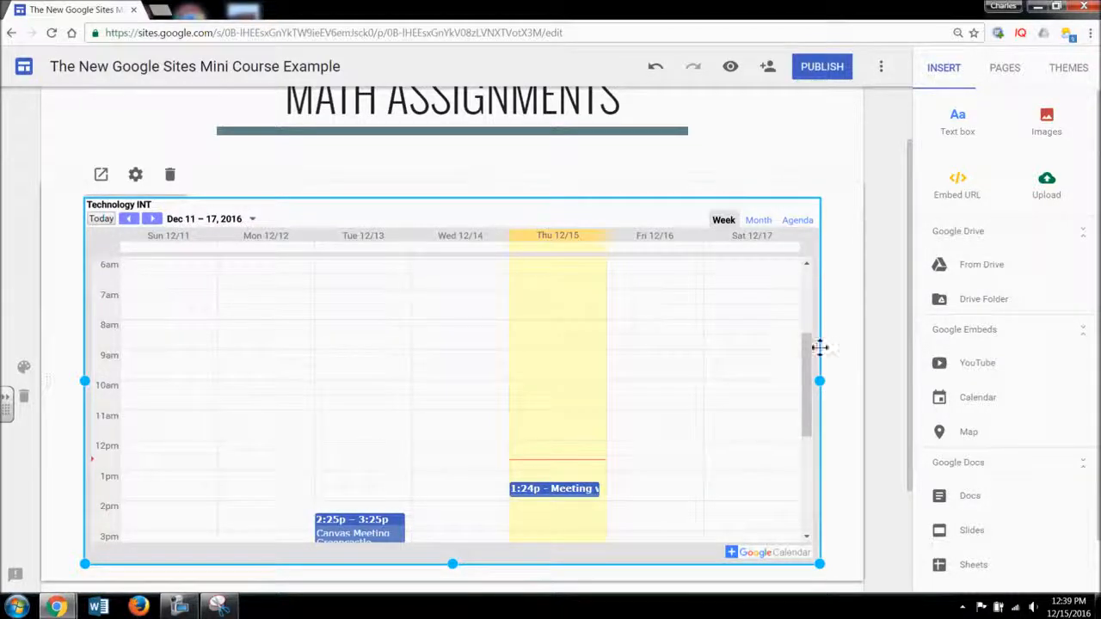
drag(909, 381, 910, 277)
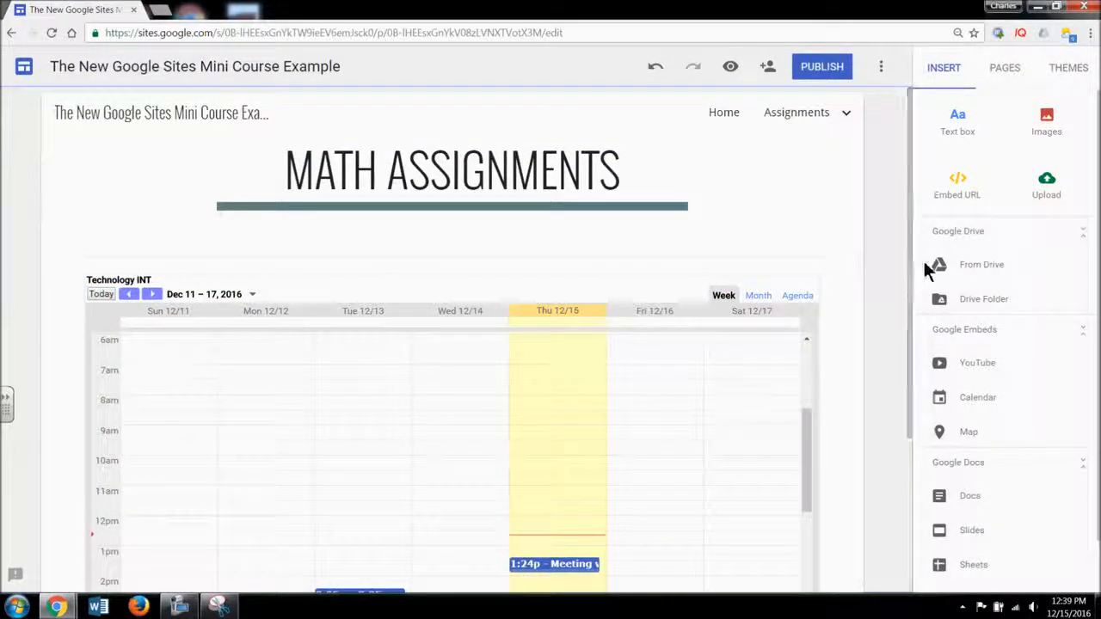
Examine the site's editor invitation options, including the optional personal message, and cancel the invitation.
click(768, 68)
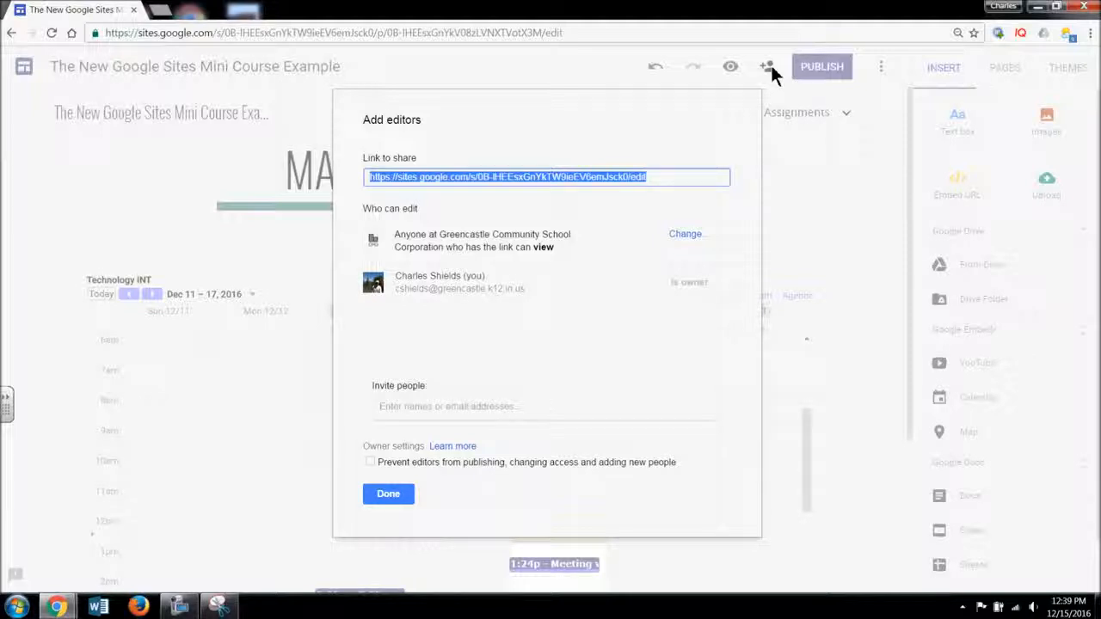
click(453, 406)
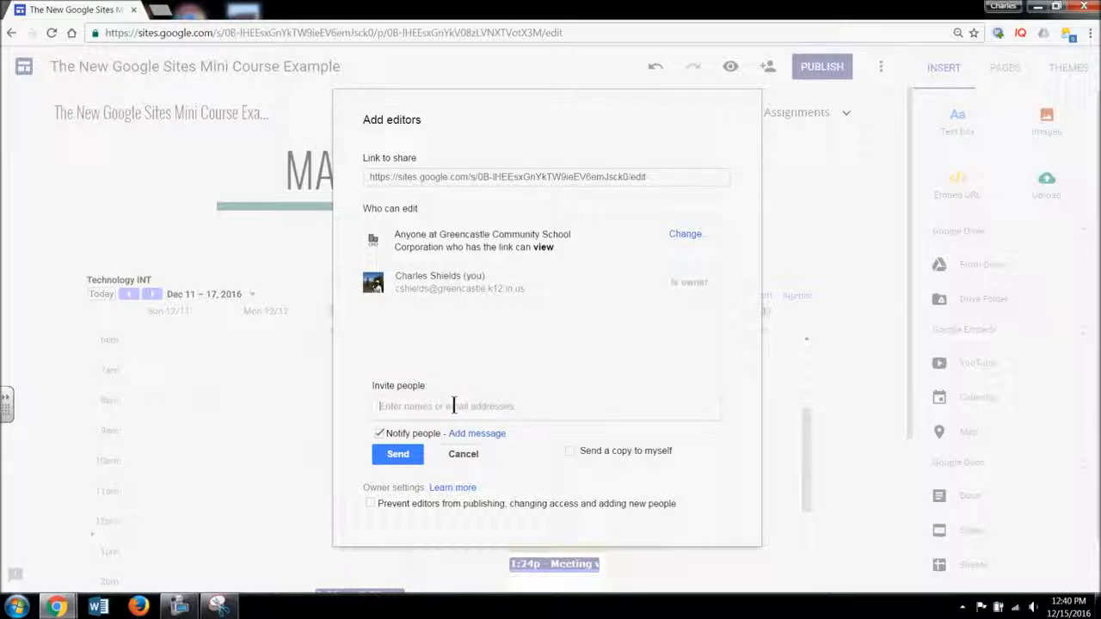
click(486, 434)
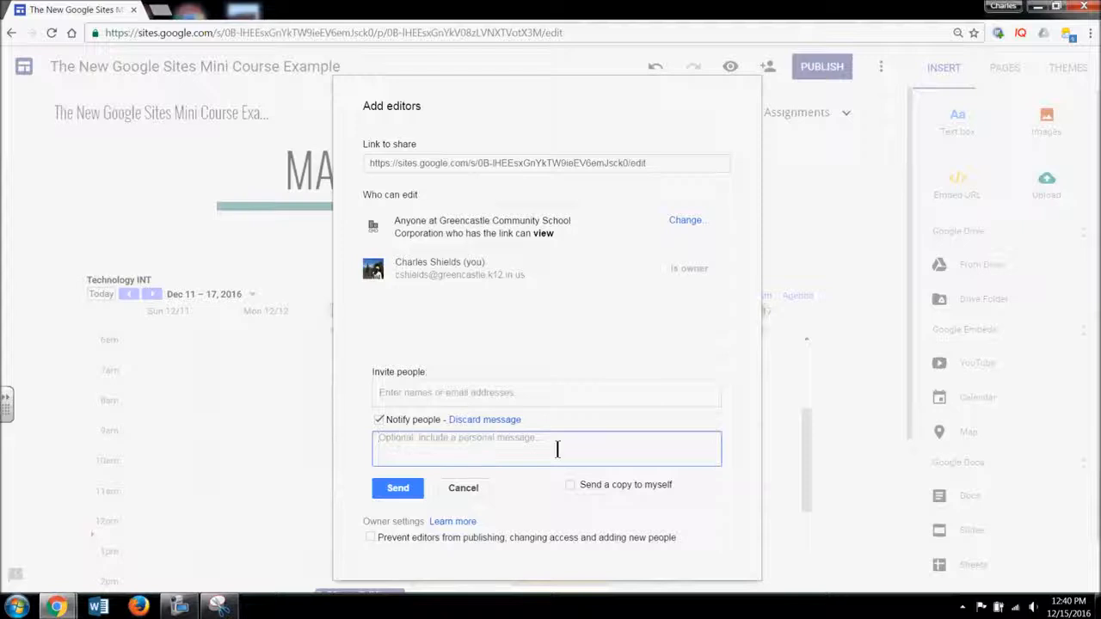
click(462, 492)
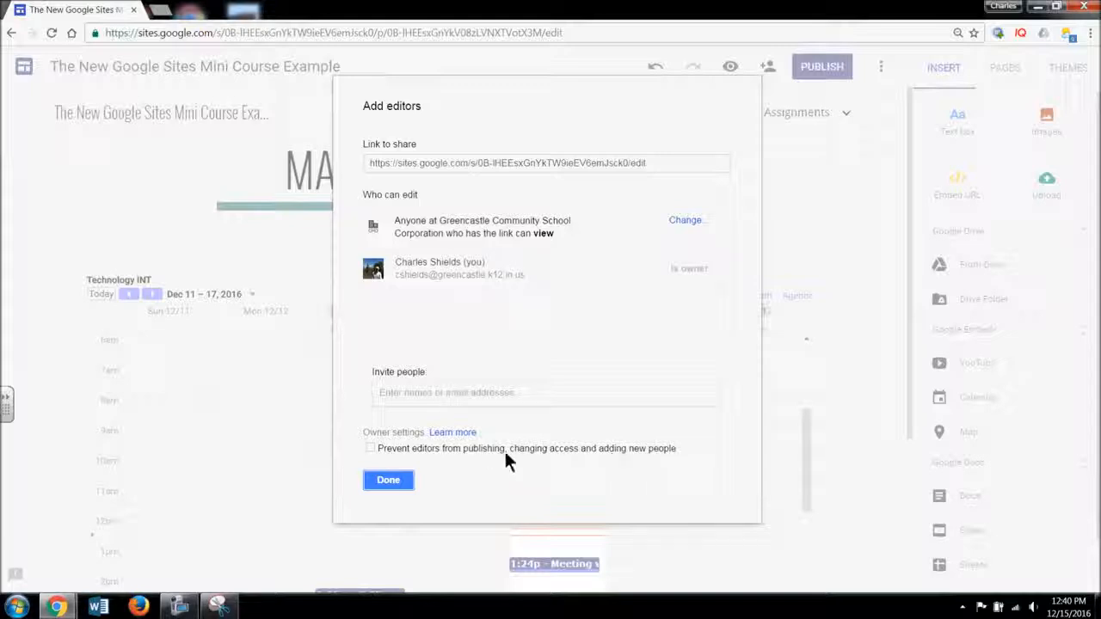
Try the owner setting that prevents editors from publishing, changing access and adding new people, leave it off and close the sharing settings.
click(370, 448)
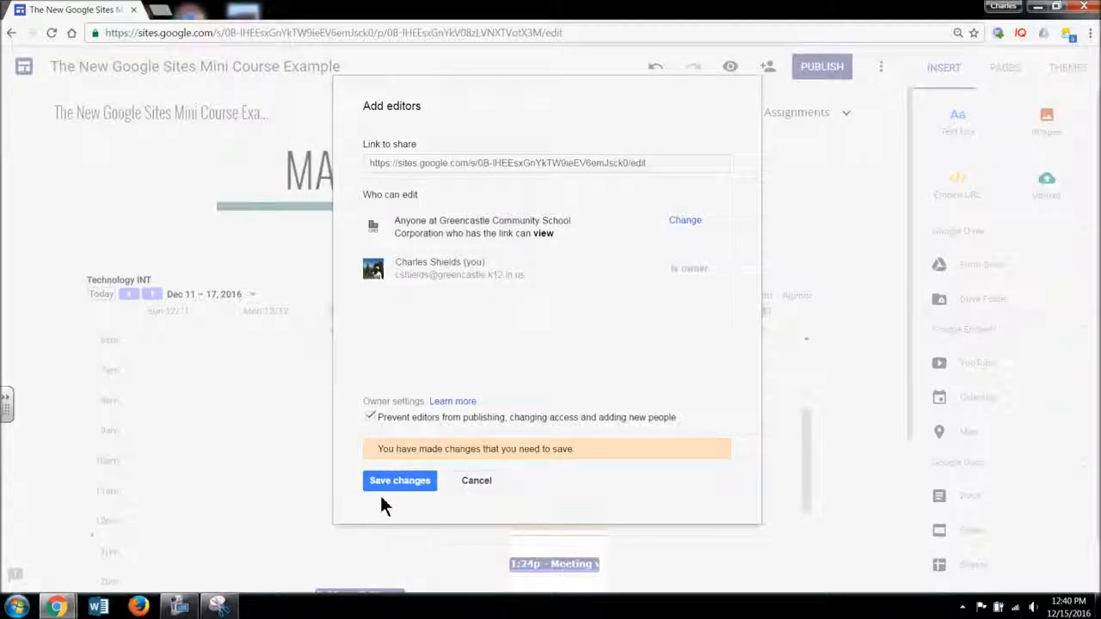
click(370, 417)
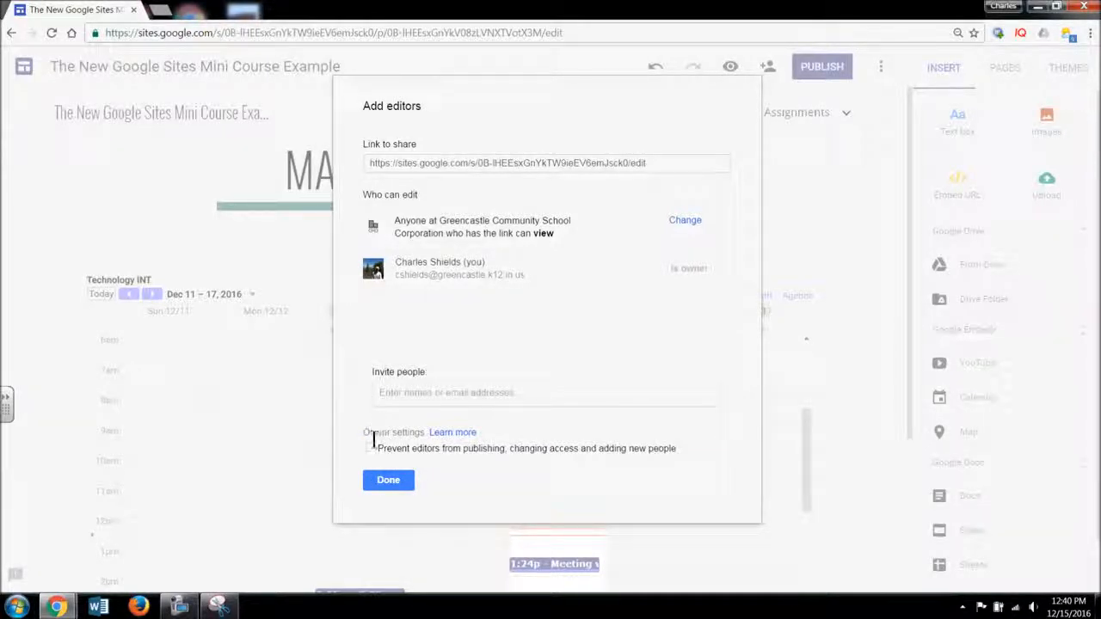
click(369, 448)
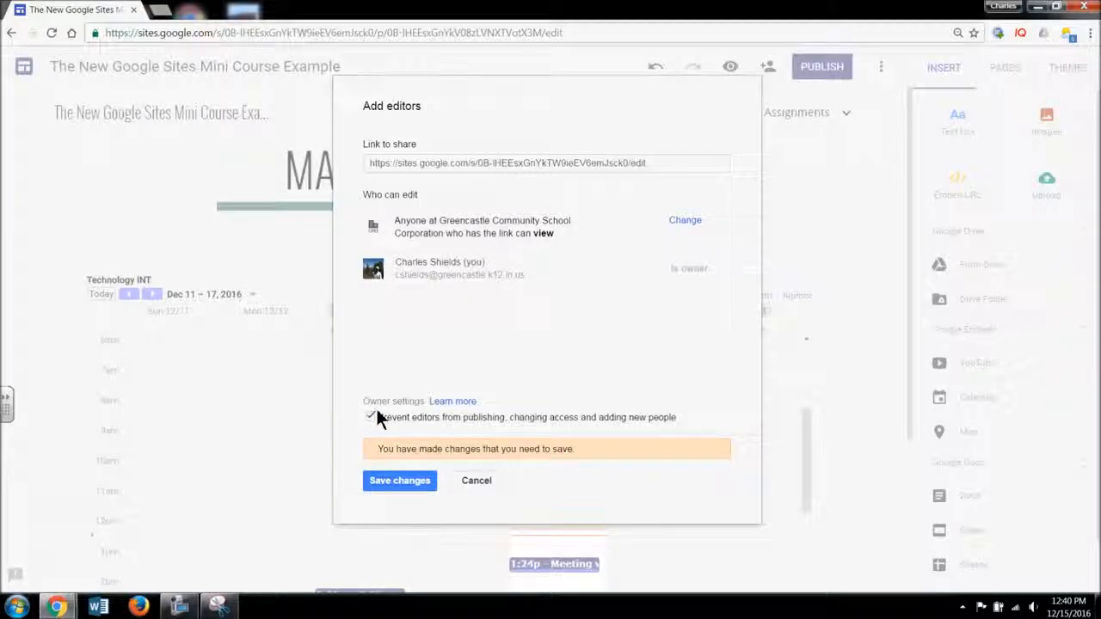
click(371, 418)
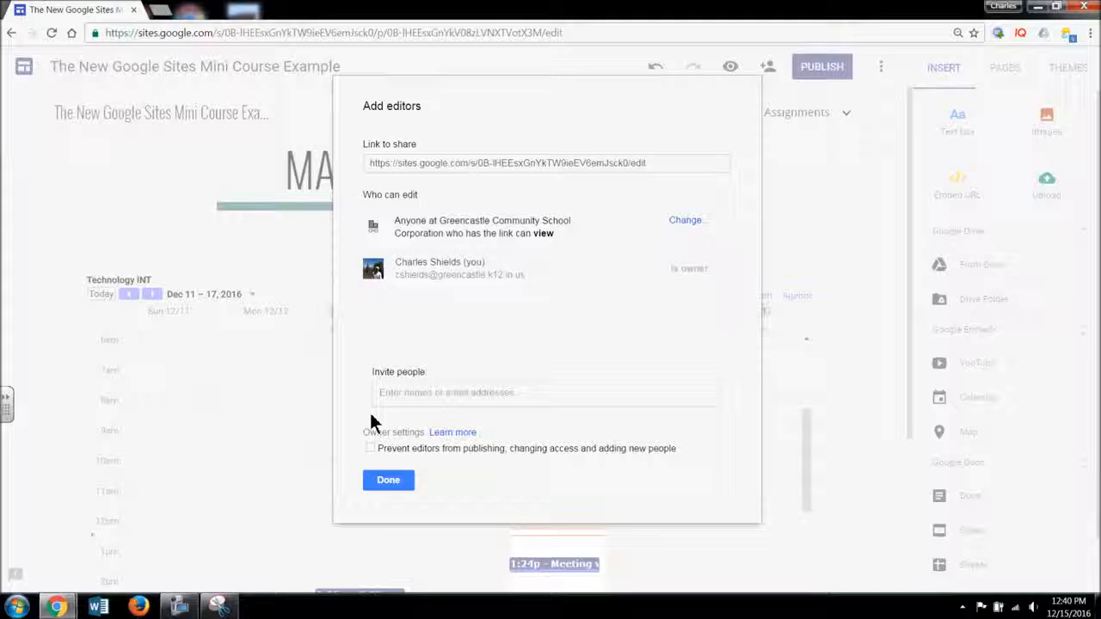
click(403, 482)
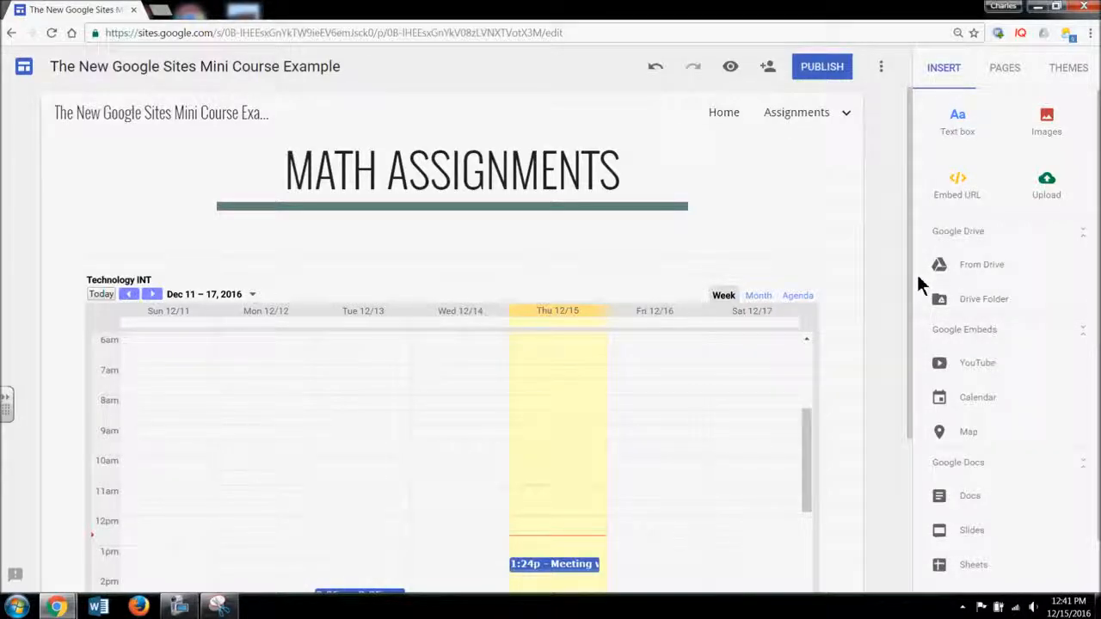
Preview the site in desktop view and look through the Math Assignments page and the Home page's embedded content.
click(730, 71)
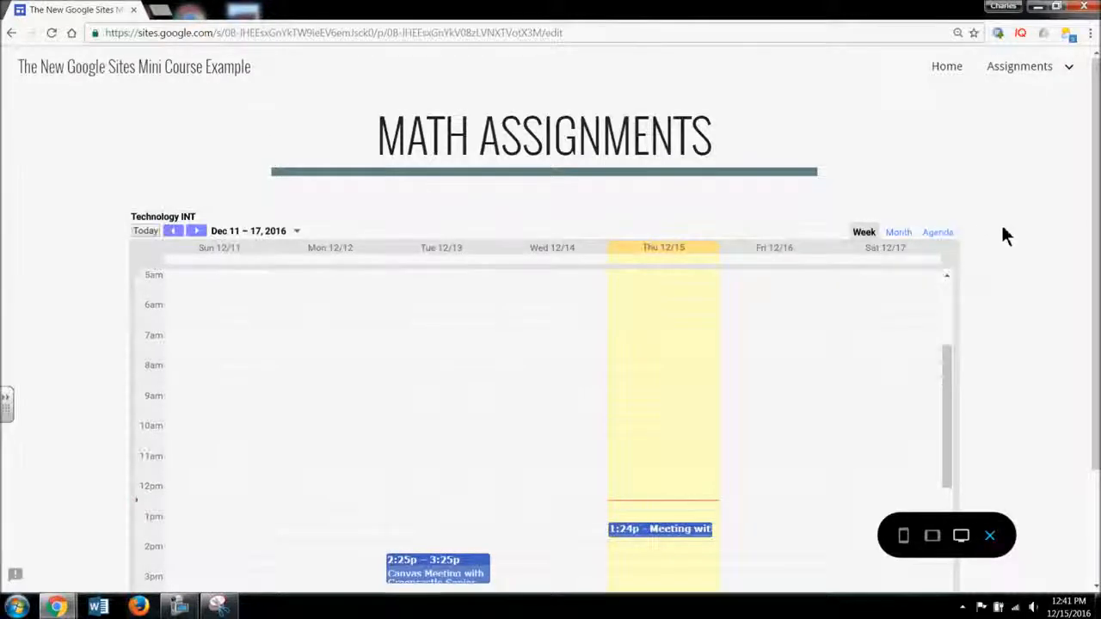
scroll(1004, 229, down, 3)
scroll(1005, 229, up, 3)
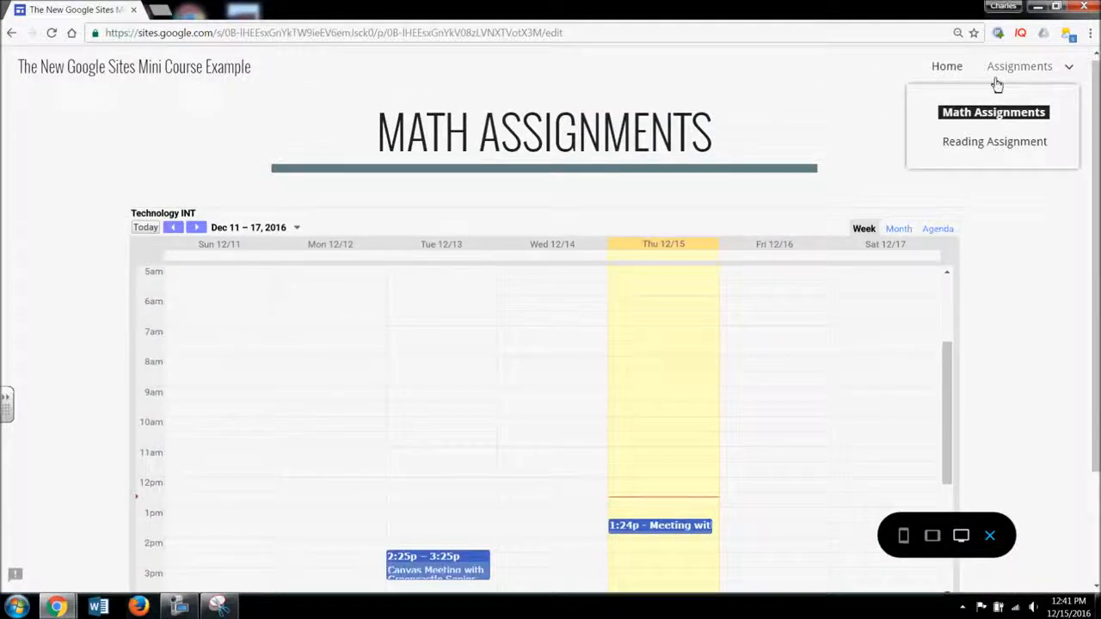
click(949, 69)
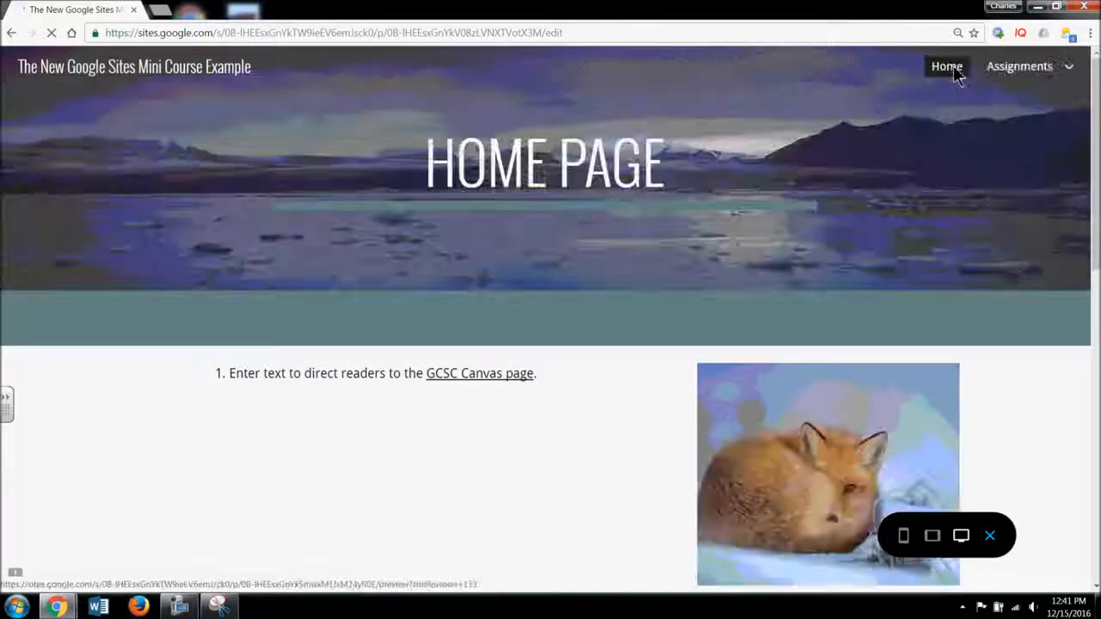
scroll(640, 219, down, 3)
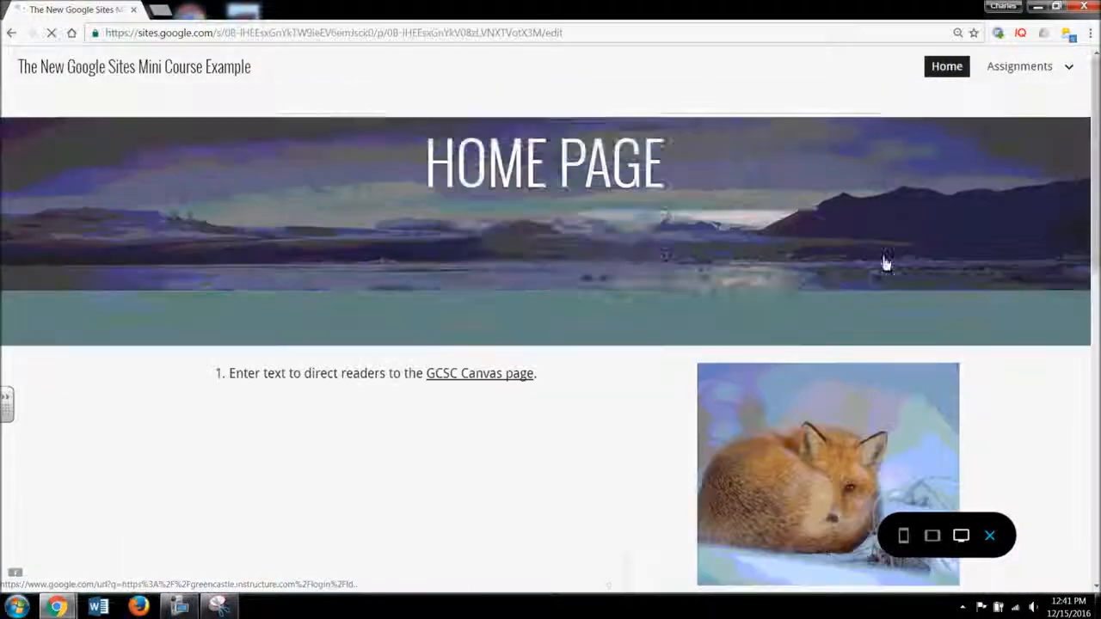
scroll(859, 268, down, 4)
scroll(858, 262, down, 2)
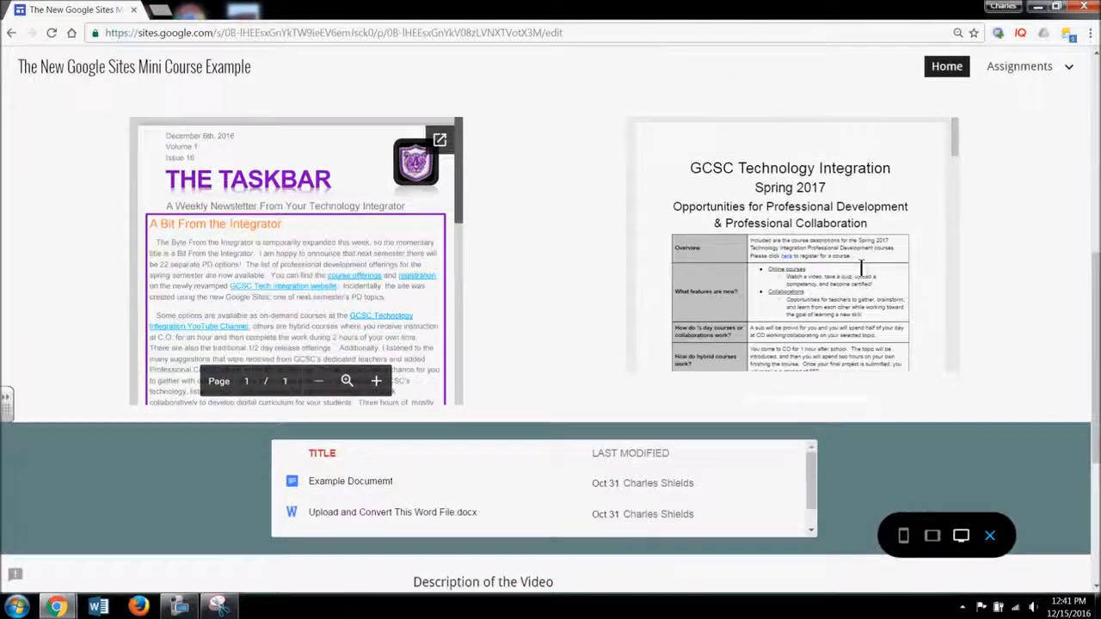
Use the desktop preview's site navigation to view the Math Assignments subpage and the Assignments page.
click(1069, 69)
click(1070, 70)
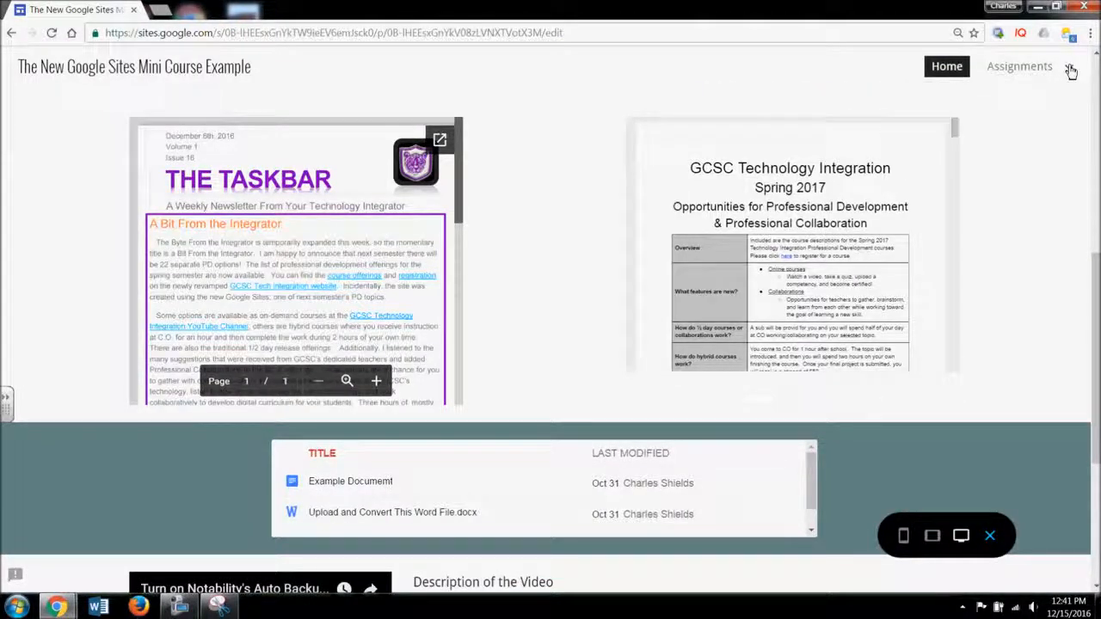
click(1069, 71)
click(995, 113)
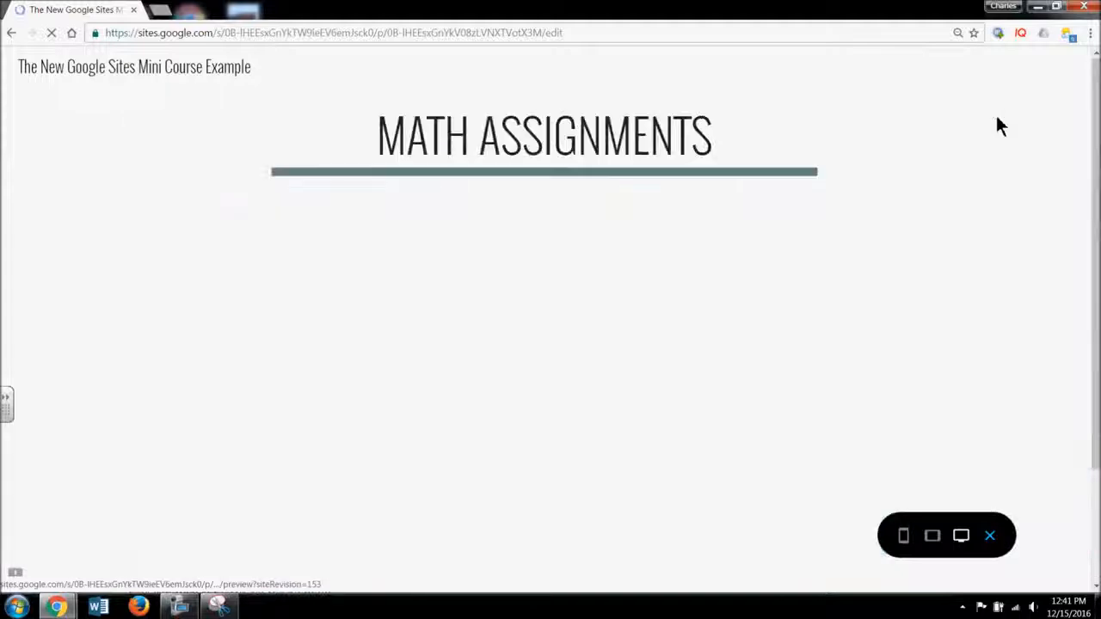
click(1060, 70)
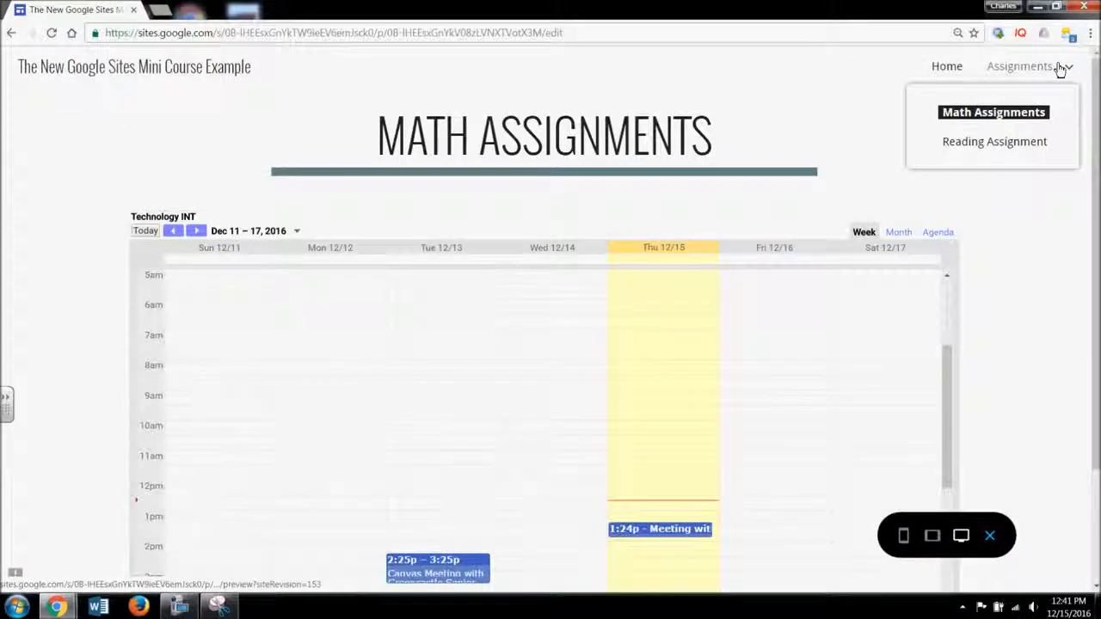
click(1041, 73)
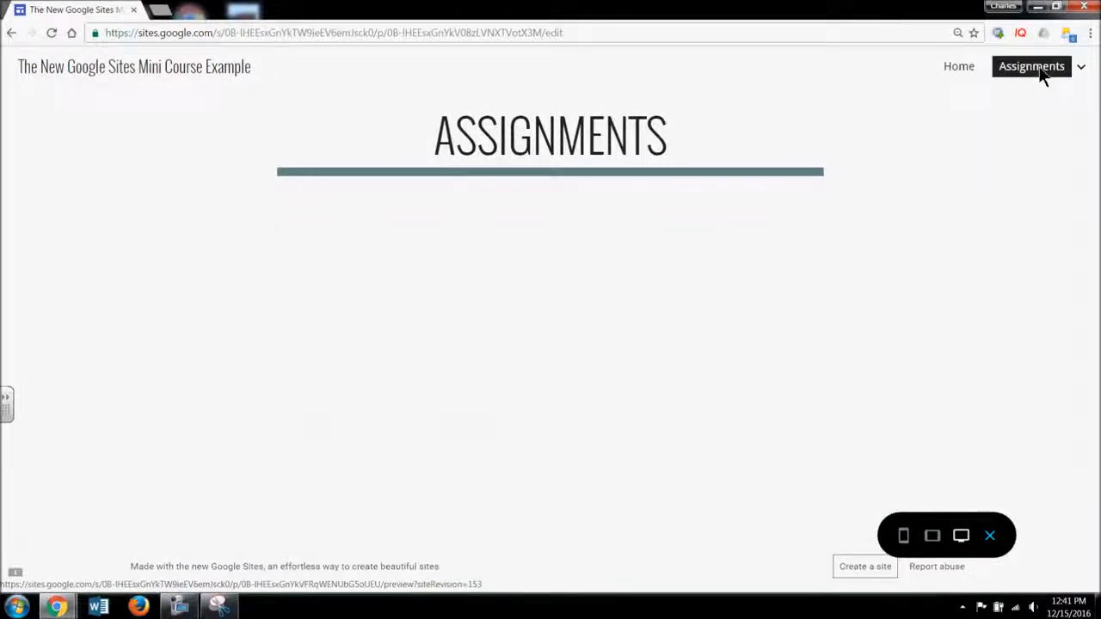
Preview the site in tablet view and look through the Home page's embedded documents and folder.
click(931, 536)
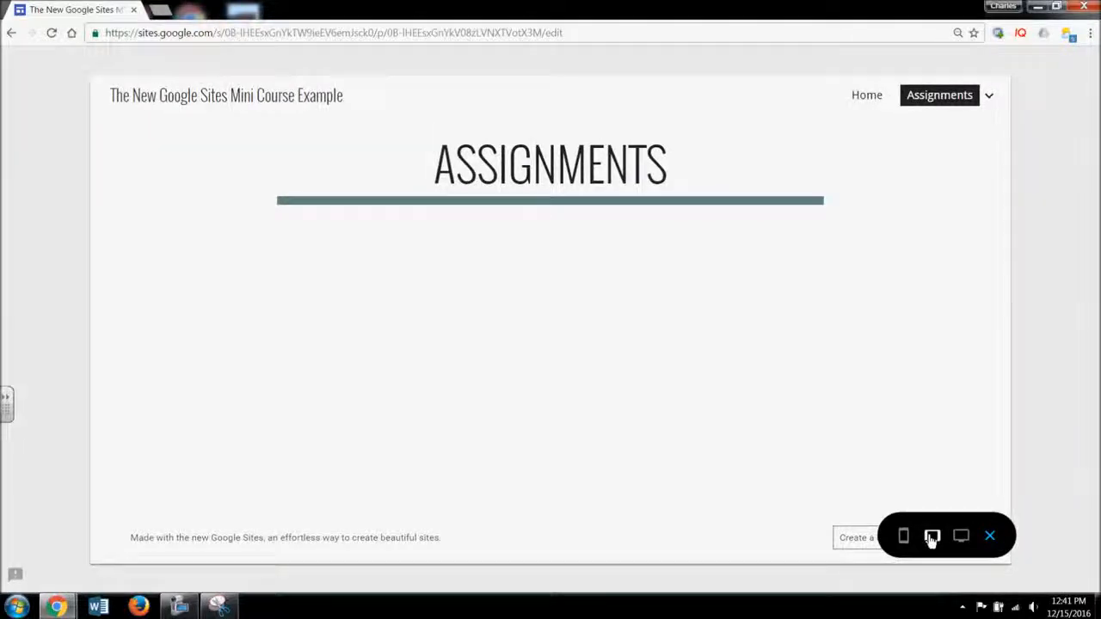
click(869, 94)
scroll(893, 184, down, 5)
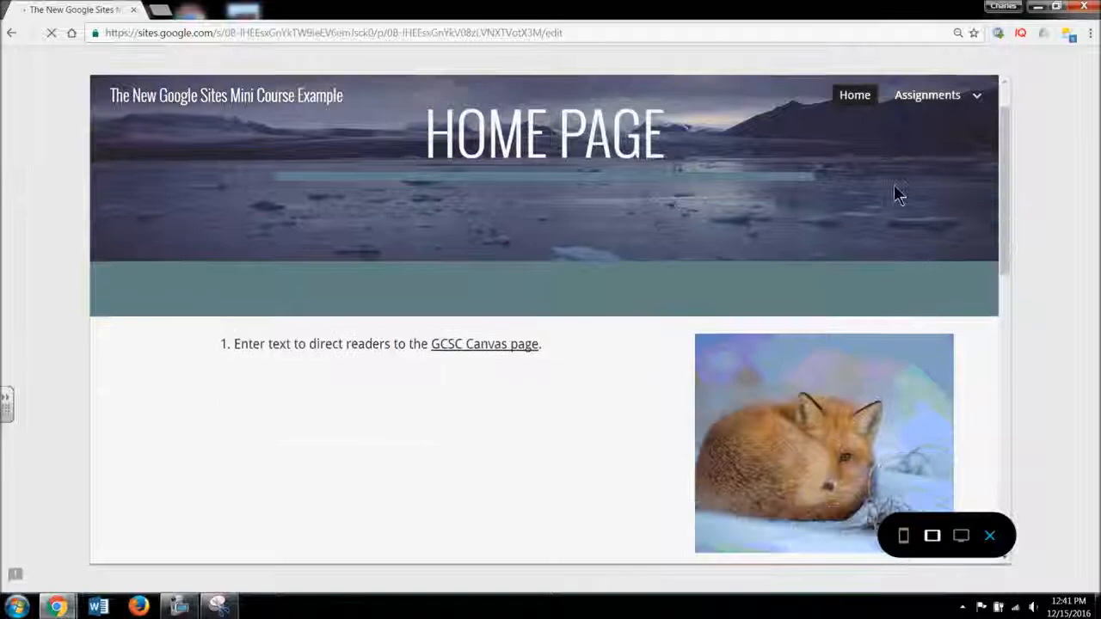
scroll(893, 193, down, 5)
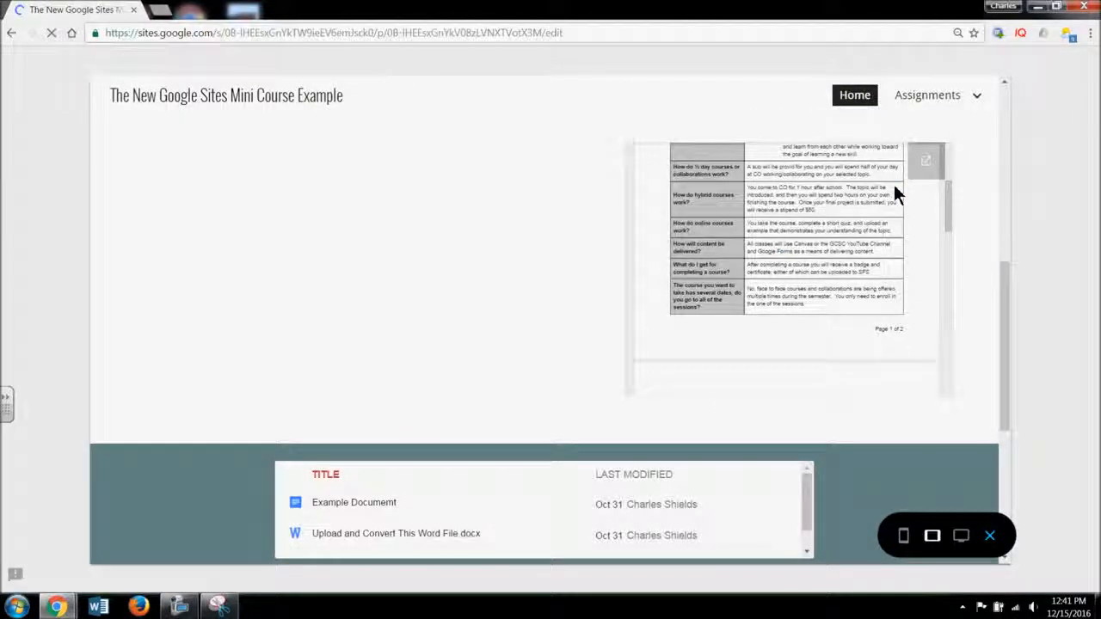
scroll(870, 344, down, 5)
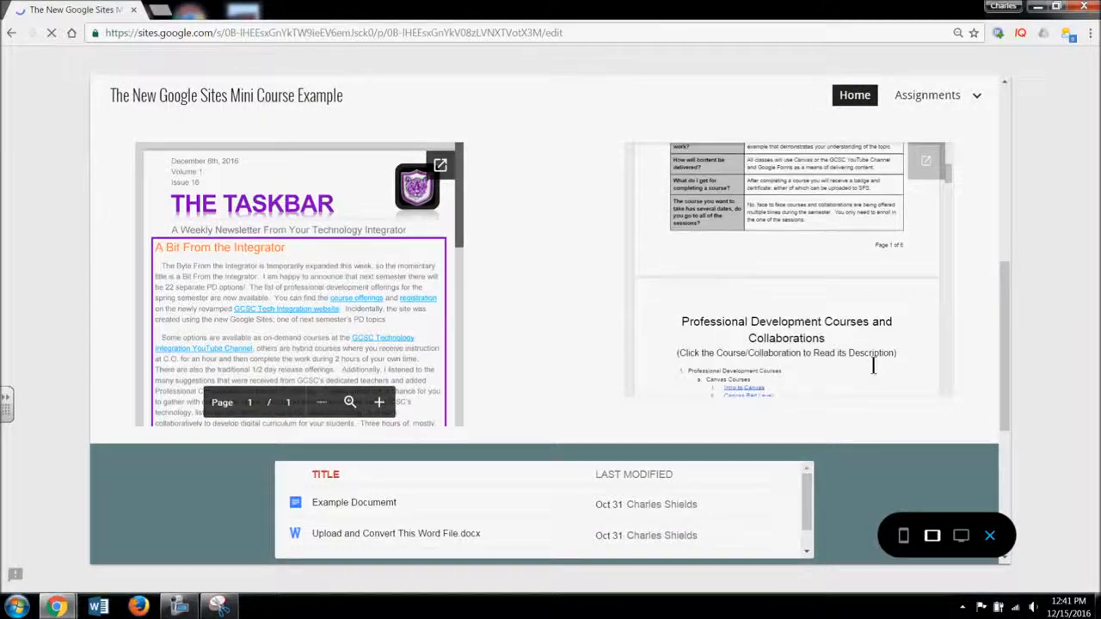
Preview the site in phone view, look through the whole Home page, and check the collapsible navigation menu.
click(903, 537)
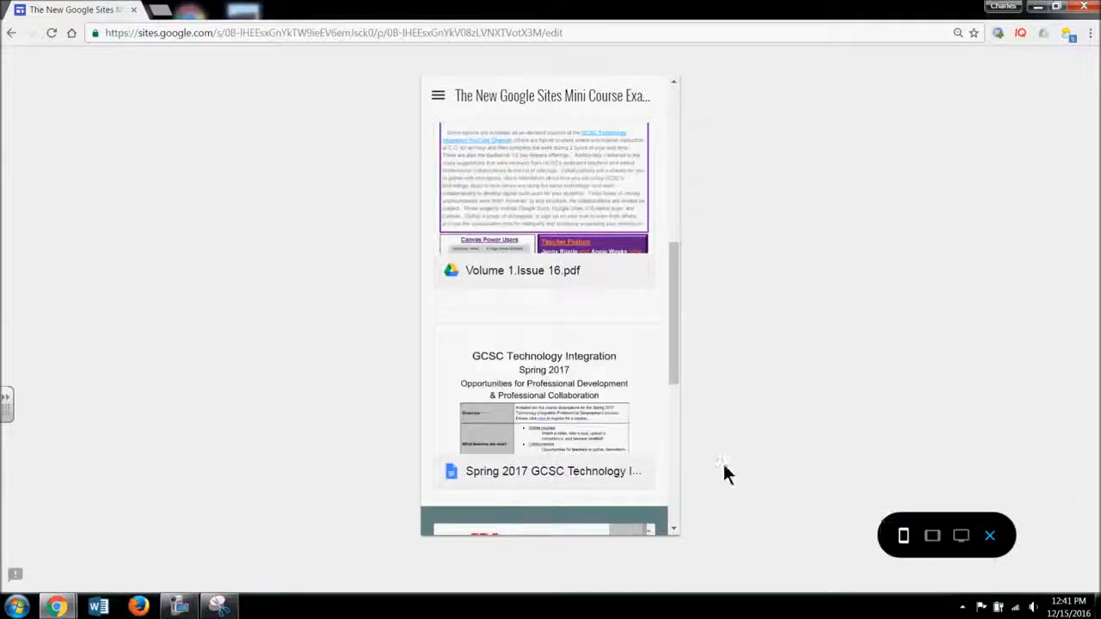
scroll(646, 318, up, 2)
scroll(647, 324, up, 2)
scroll(646, 323, down, 8)
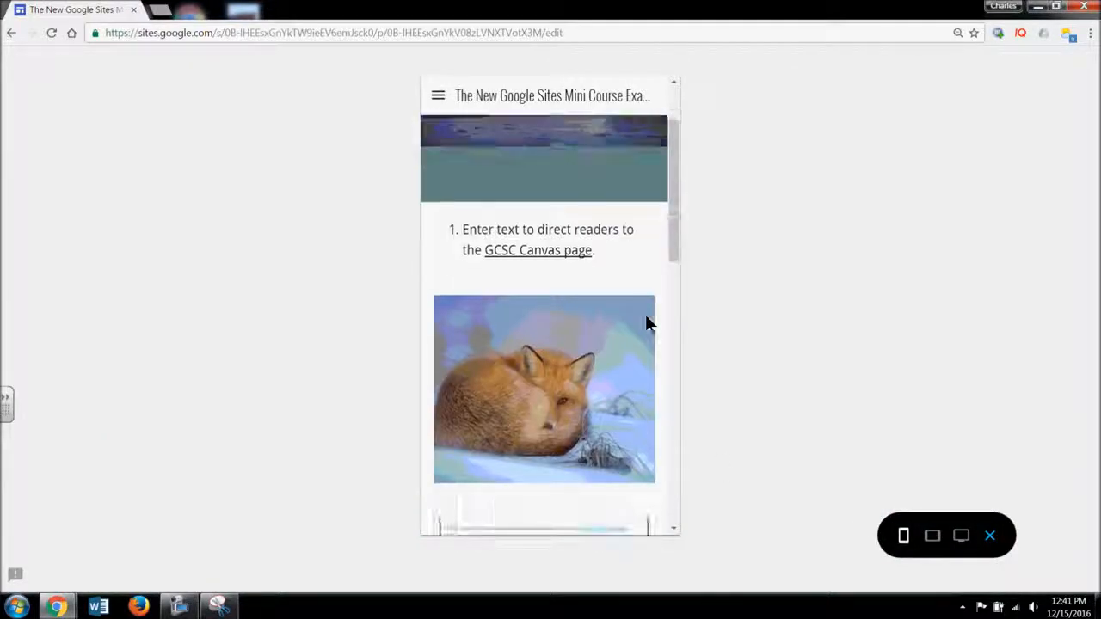
scroll(646, 321, down, 3)
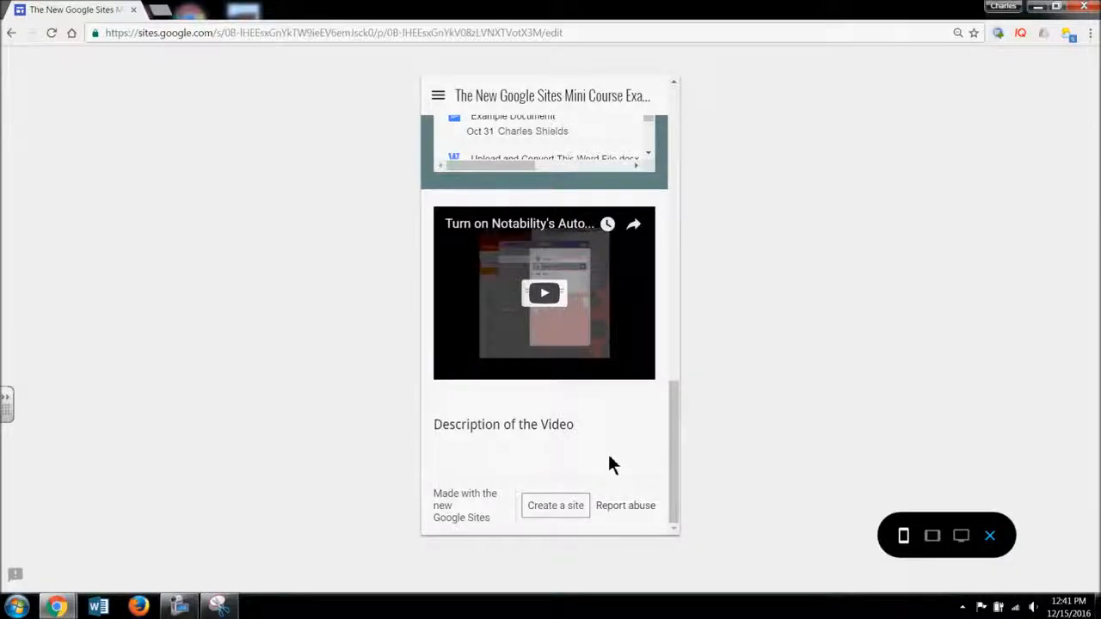
scroll(608, 461, up, 6)
scroll(607, 389, up, 8)
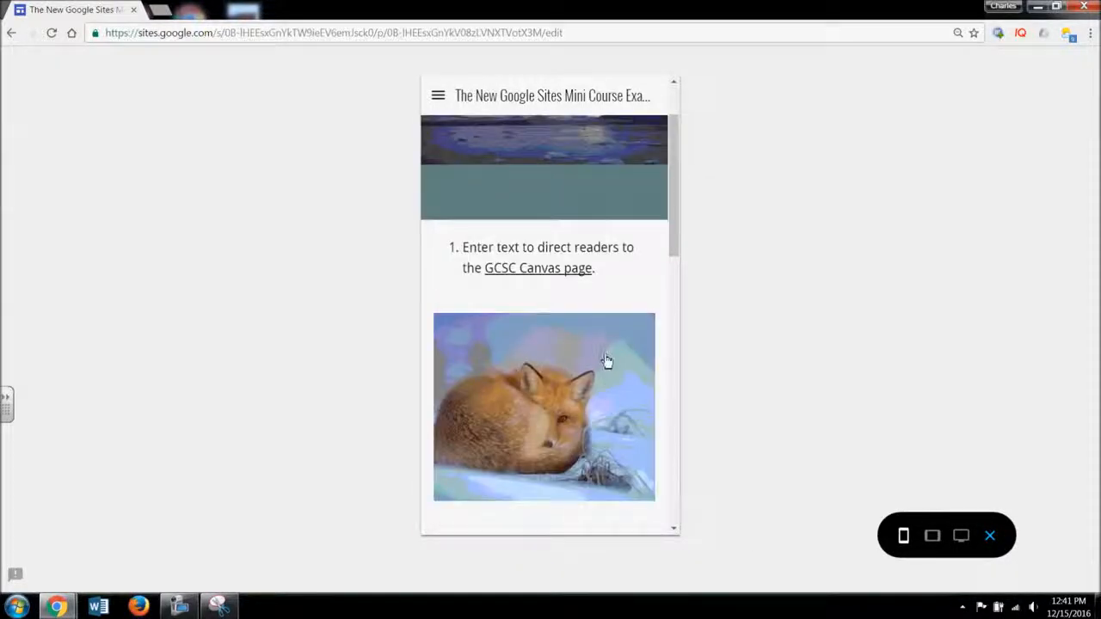
click(438, 97)
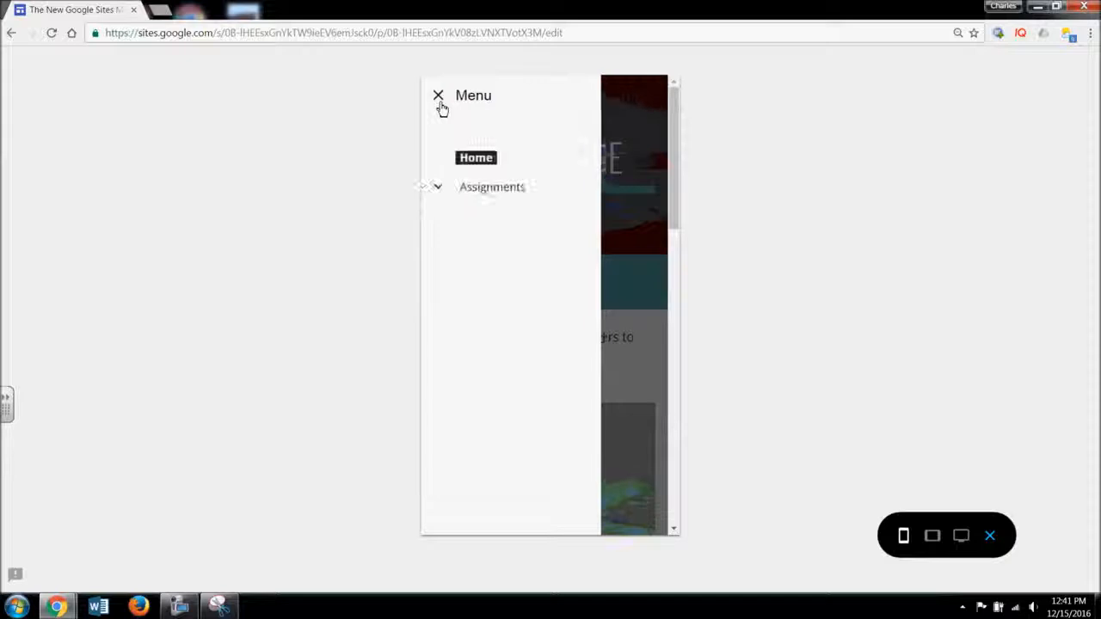
click(441, 102)
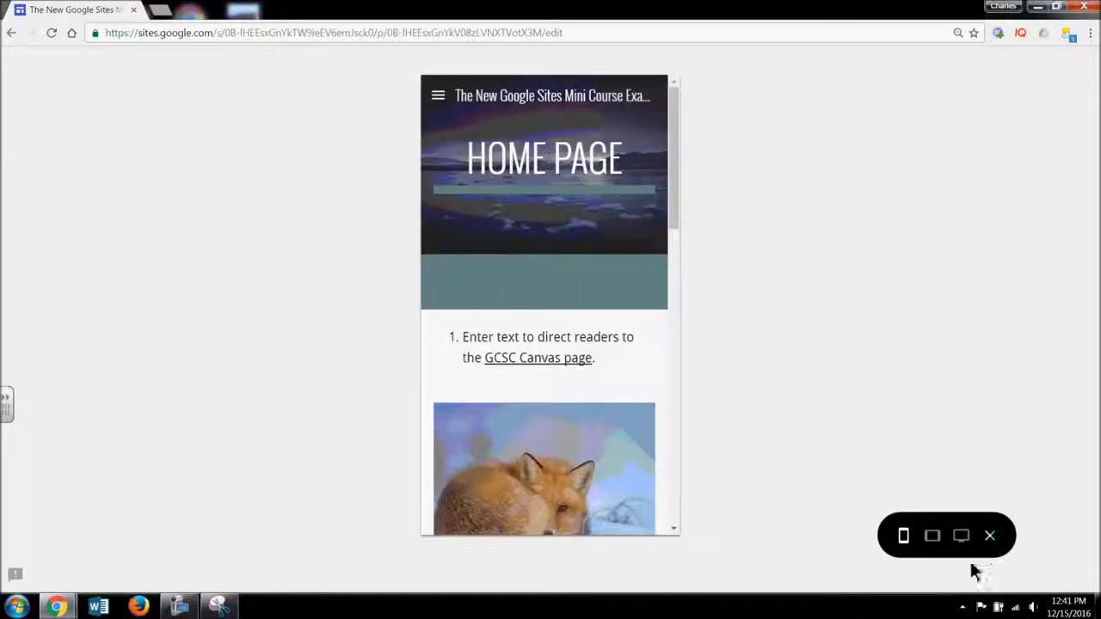
Compare the Home page and its navigation in tablet, phone and desktop views, and exit the preview.
click(937, 540)
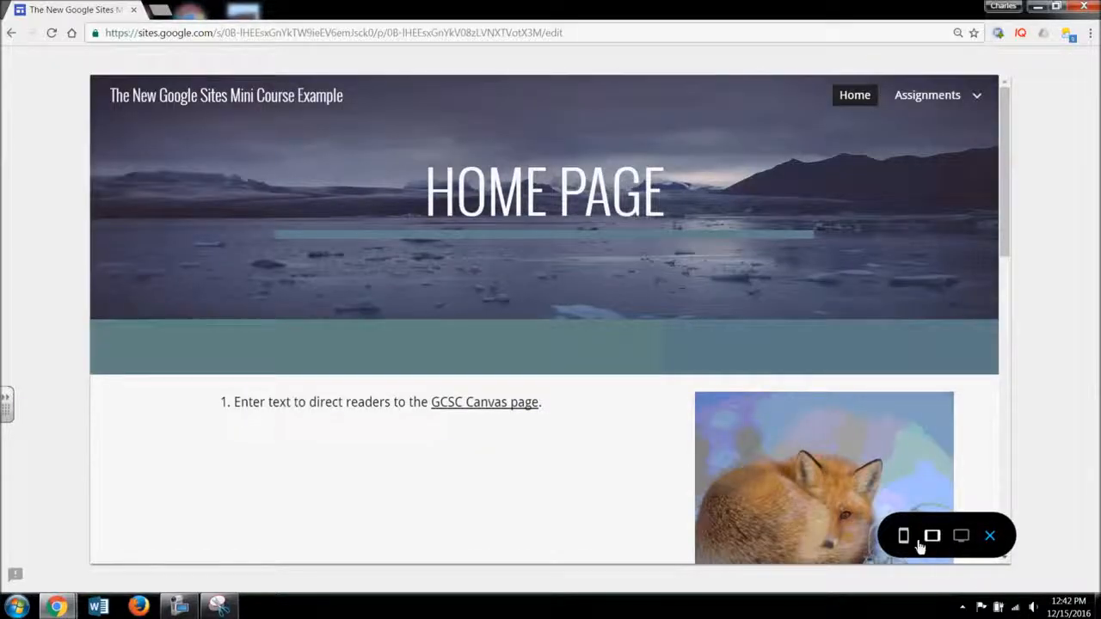
click(905, 539)
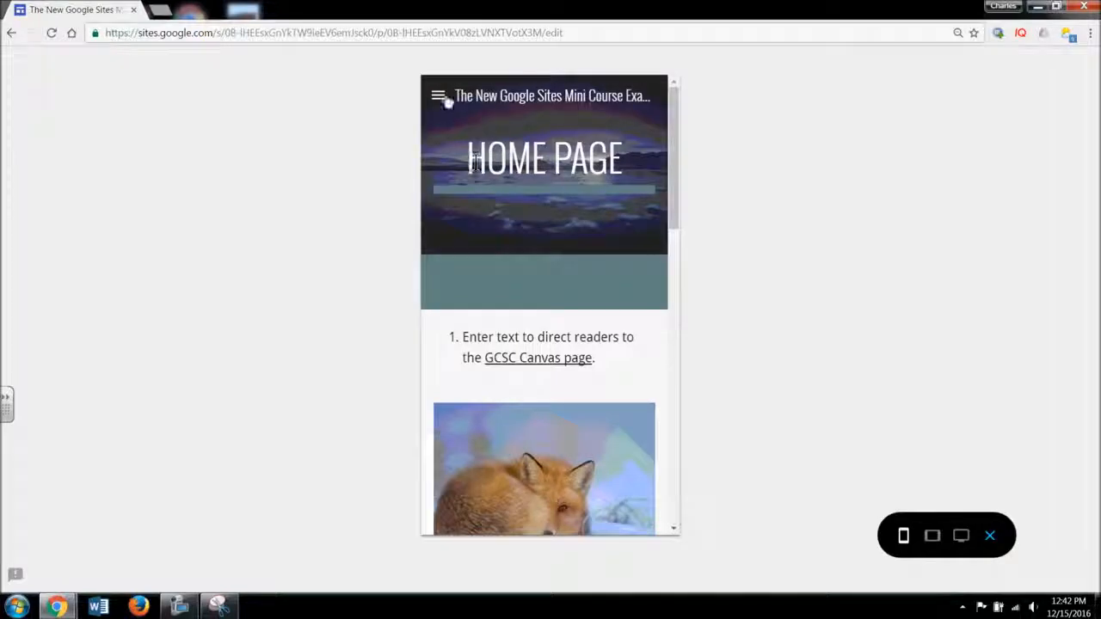
click(439, 96)
click(439, 97)
click(960, 535)
mouse_move(1006, 75)
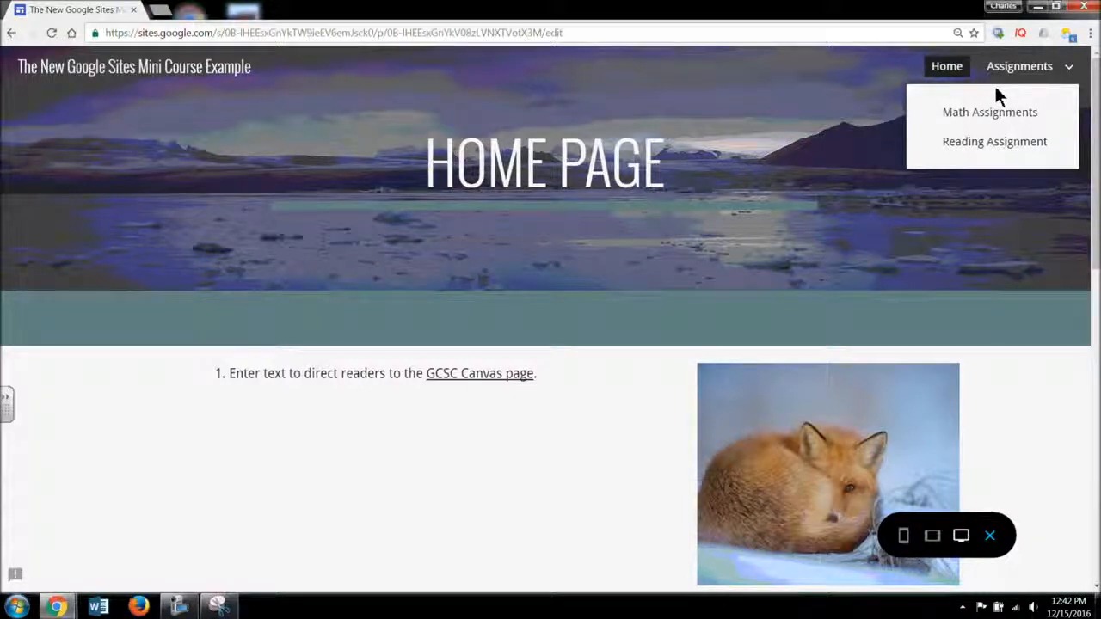
click(989, 534)
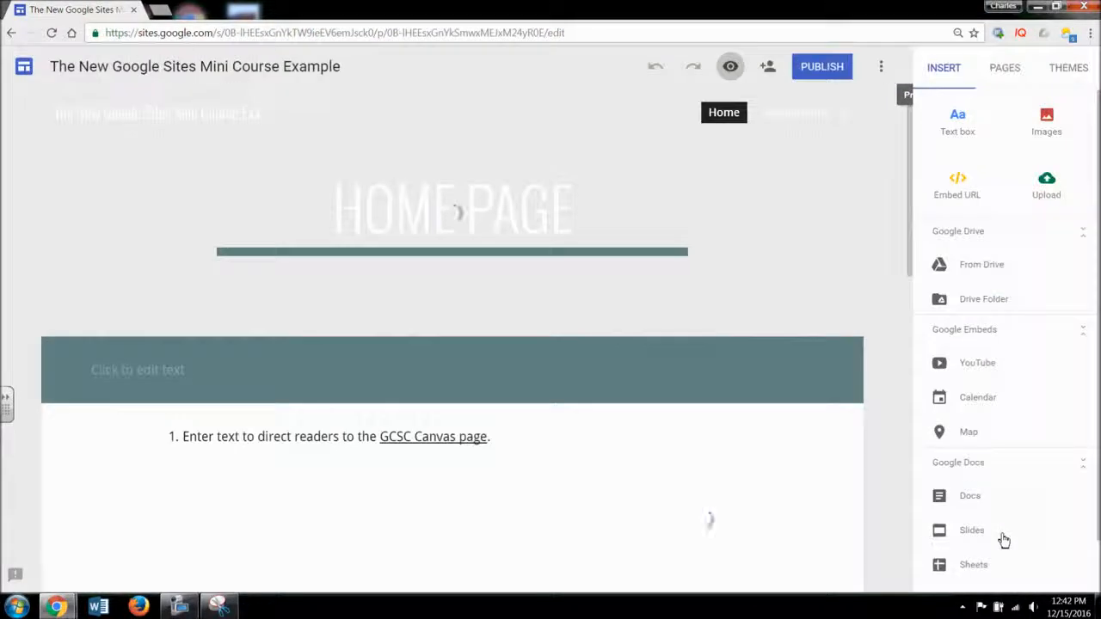
Publish the site at the location minicoursepage, visible to anyone at greencastle.k12.in.us and without allowing it in search results.
click(831, 69)
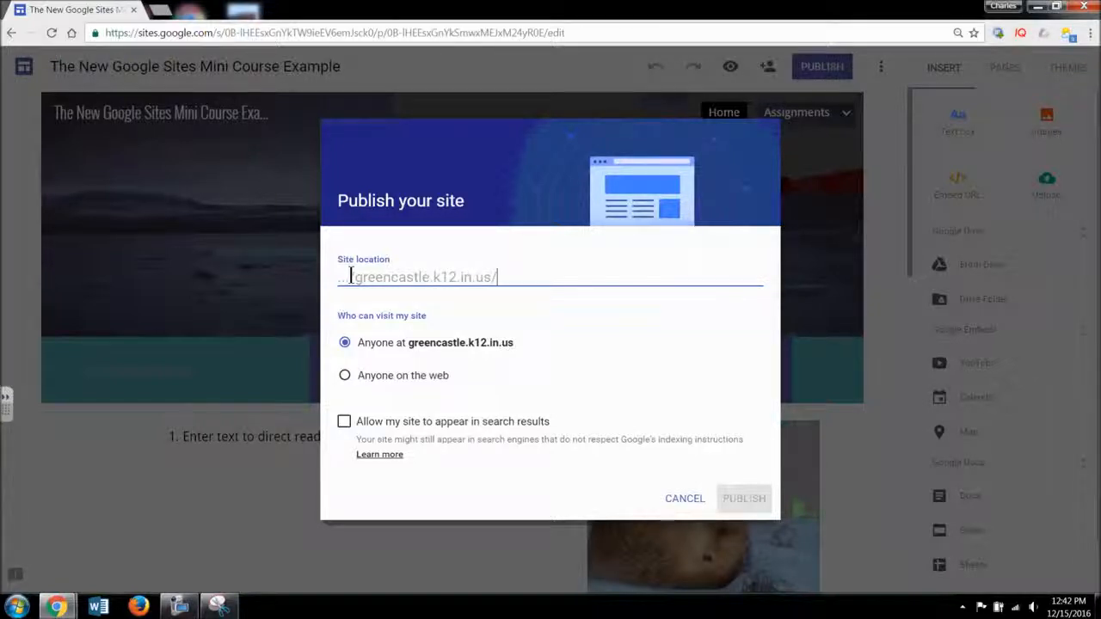
text(minicoursepage)
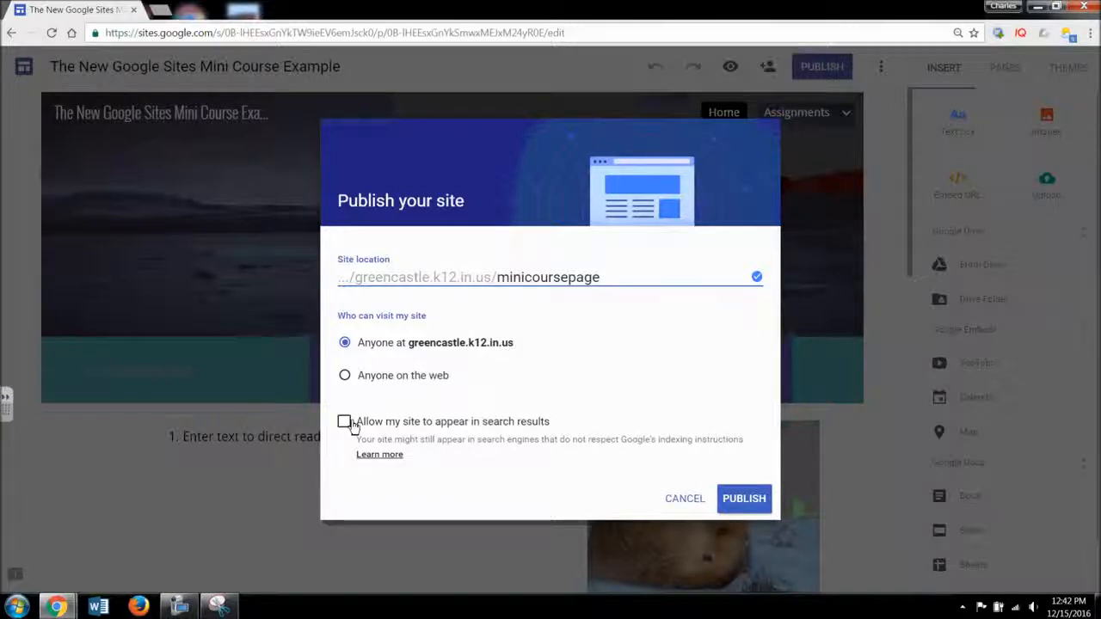
click(736, 506)
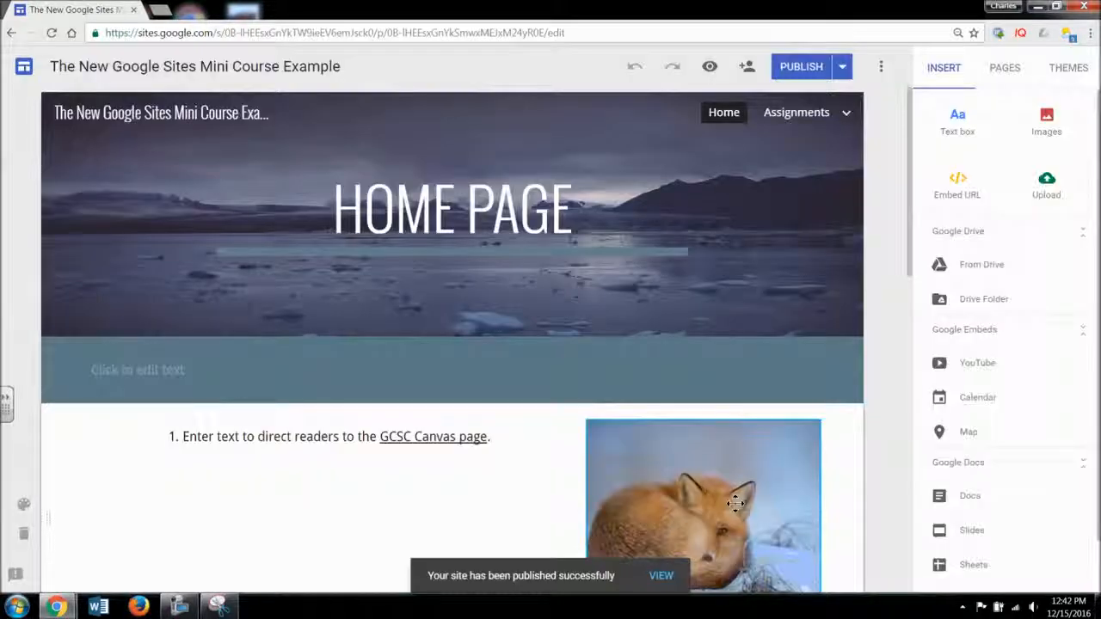
View the published site and copy its full web address.
click(662, 578)
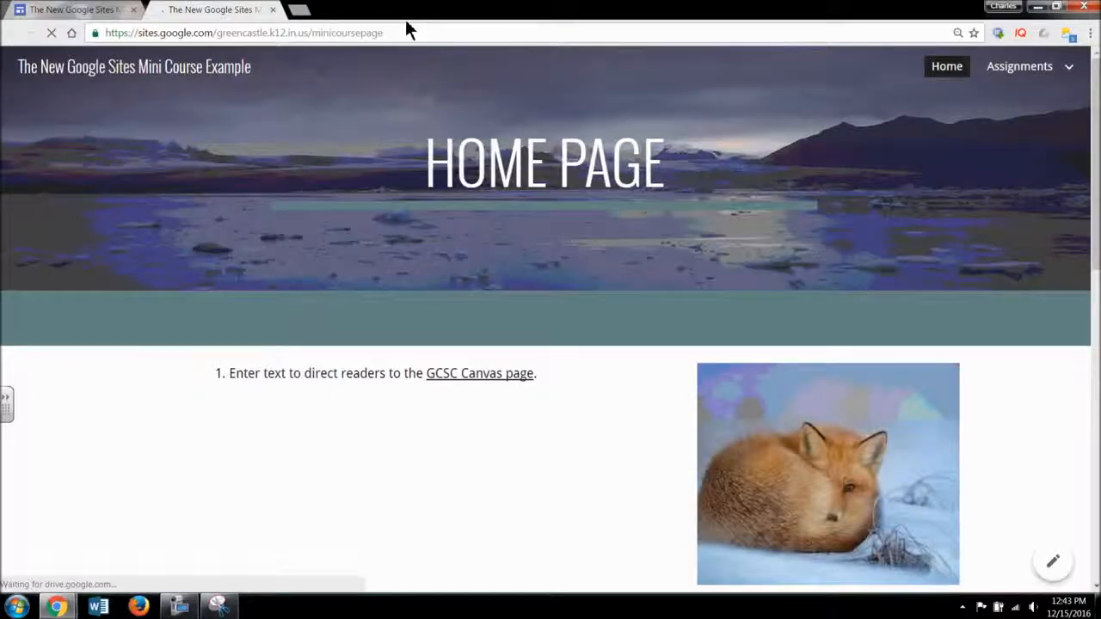
drag(382, 32, 94, 32)
right_click(128, 34)
click(168, 86)
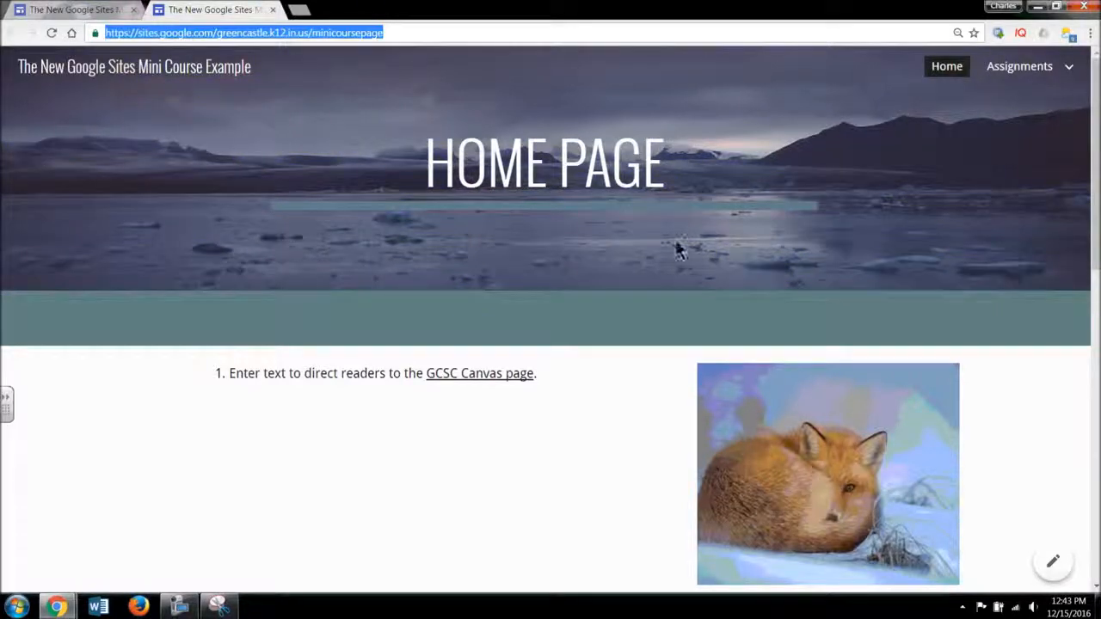
mouse_move(1095, 226)
mouse_down()
mouse_move(1095, 430)
mouse_move(1094, 220)
mouse_up()
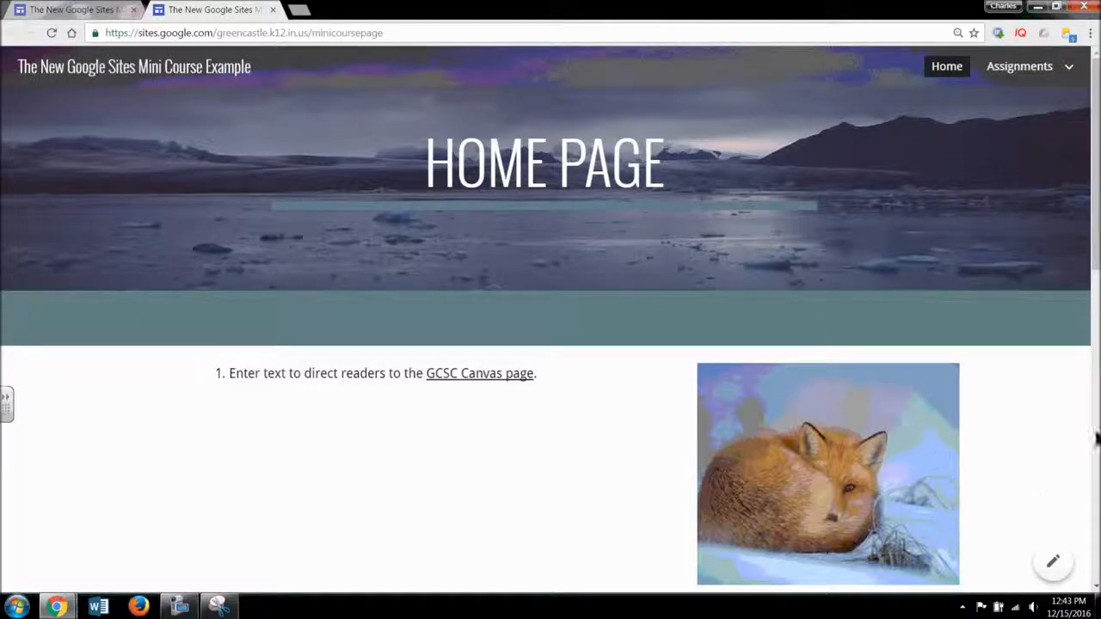
Return from the published site to editing and unpublish the site.
click(1056, 562)
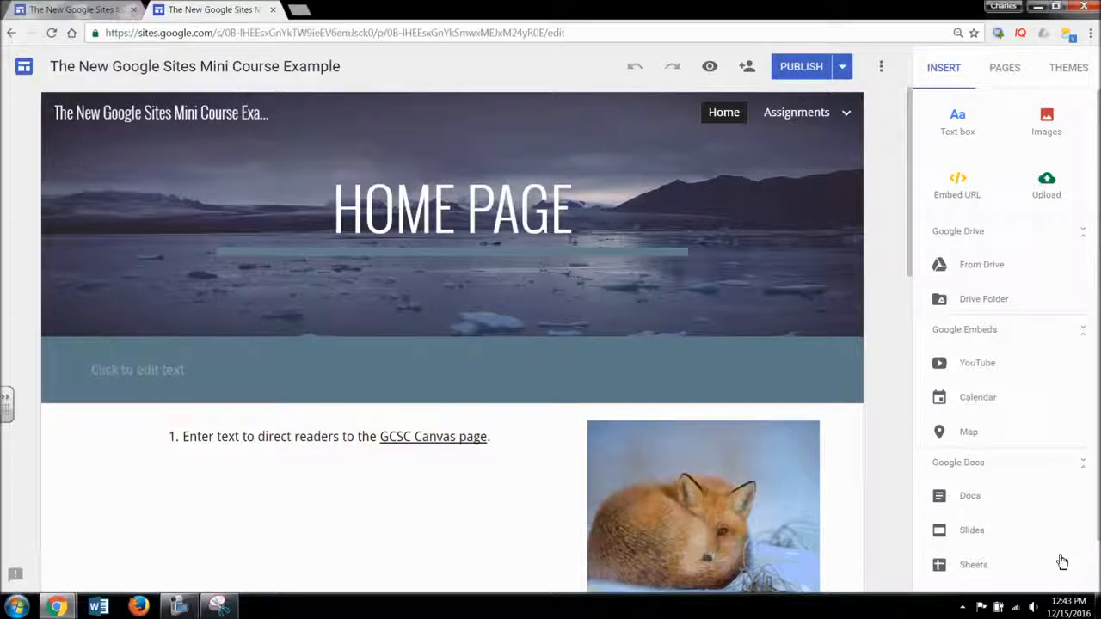
click(844, 66)
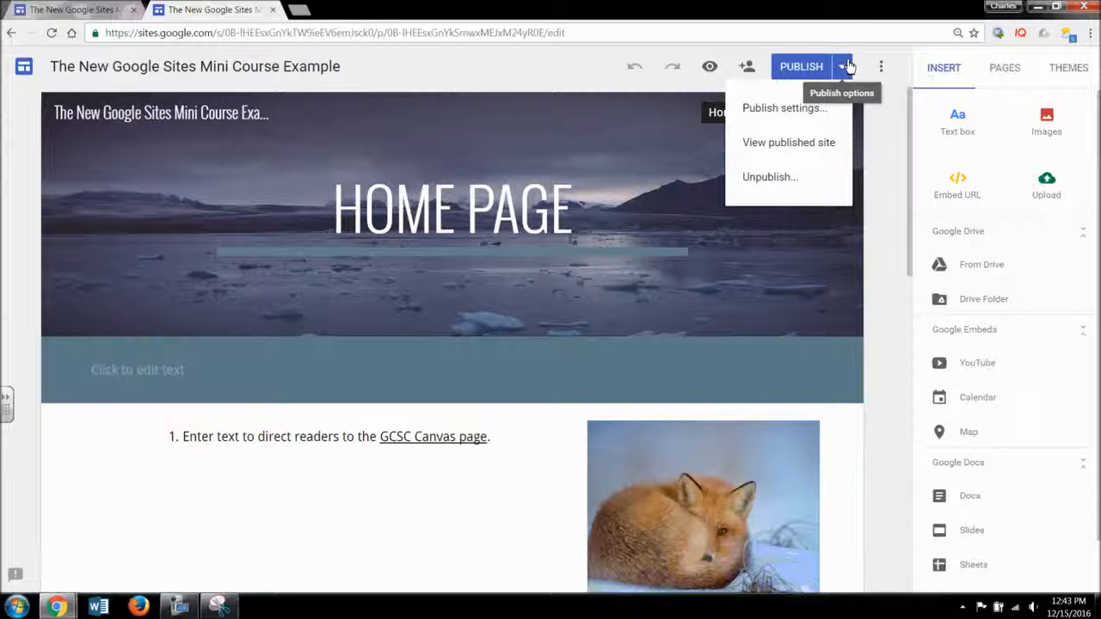
click(789, 179)
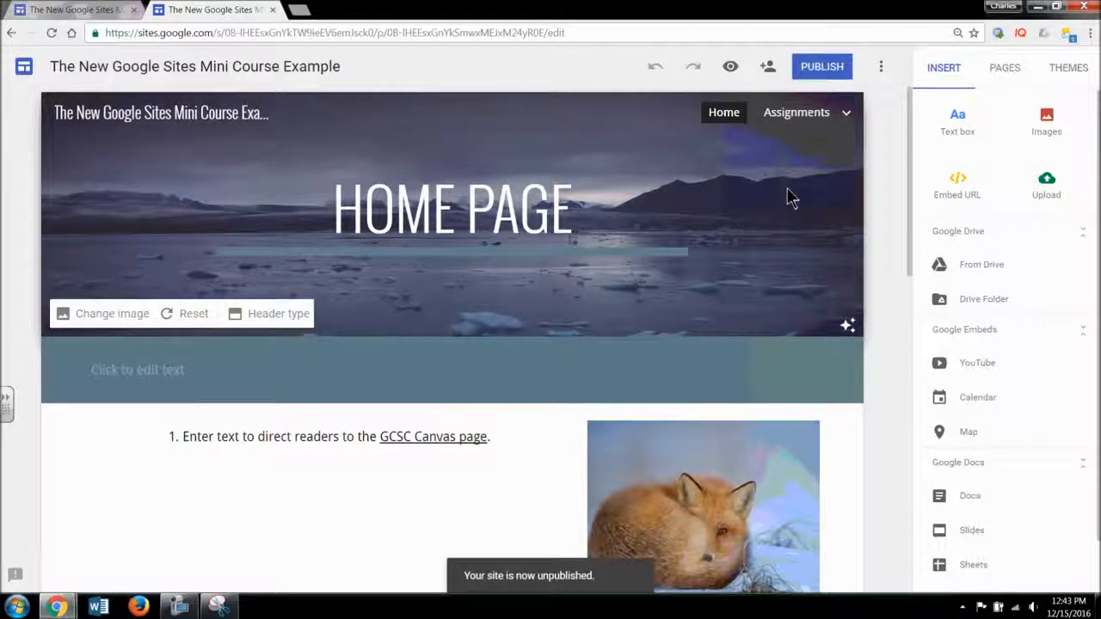